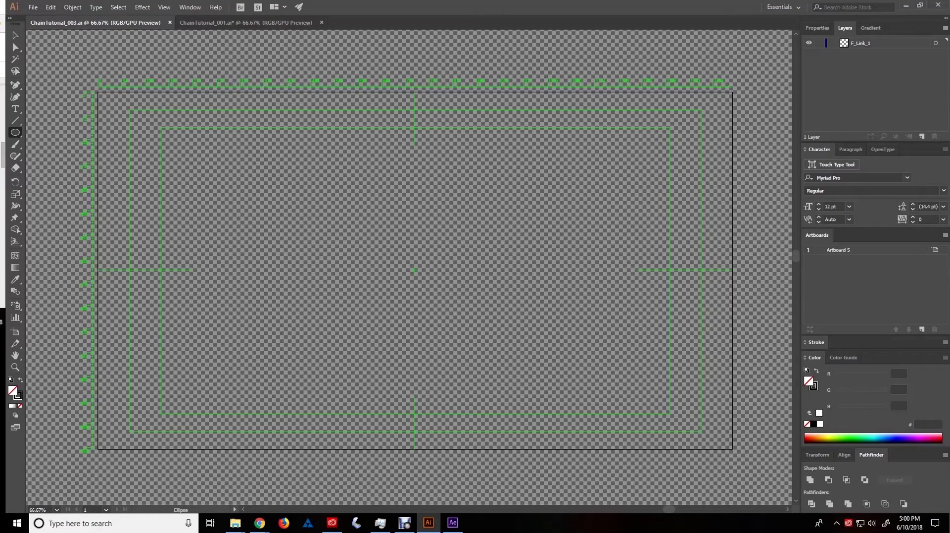
Draw a tall ellipse left of the artboard's centre and a smaller ellipse overlapping it, offset to the right
{"action": "left_click_drag", "start_coordinate": [247, 192], "coordinate": [364, 338]}
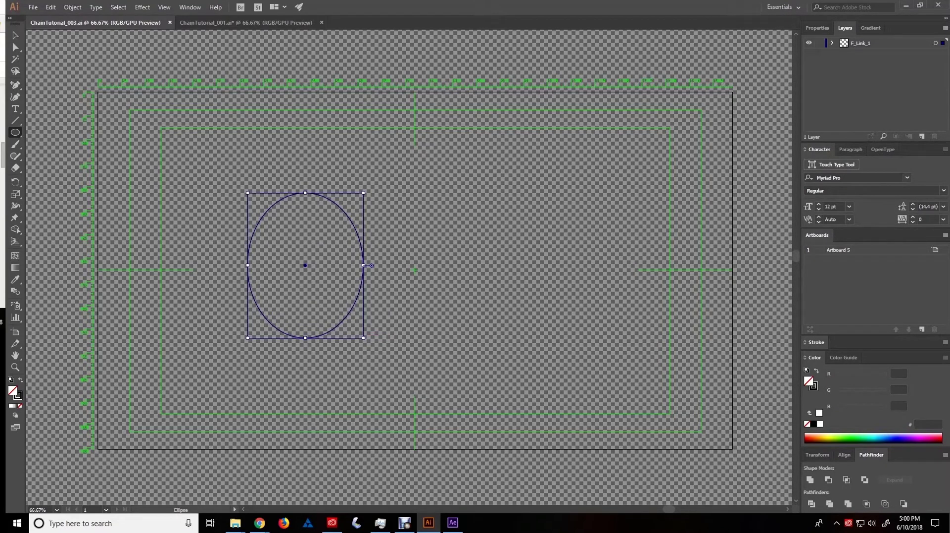
{"action": "mouse_move", "coordinate": [389, 205]}
{"action": "left_mouse_down"}
{"action": "mouse_move", "coordinate": [361, 275]}
{"action": "mouse_move", "coordinate": [325, 329]}
{"action": "mouse_move", "coordinate": [272, 321]}
{"action": "mouse_move", "coordinate": [279, 323]}
{"action": "left_mouse_up"}
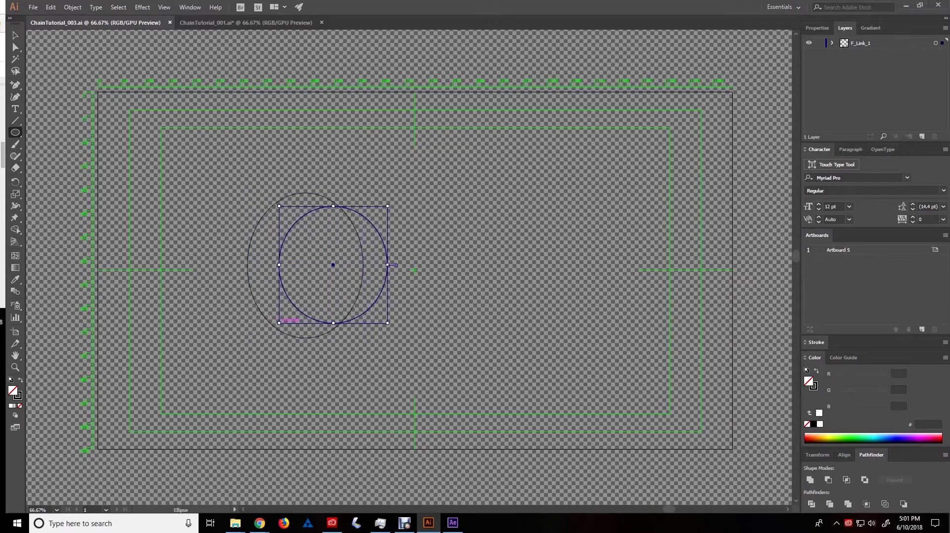
{"action": "left_click", "coordinate": [14, 33]}
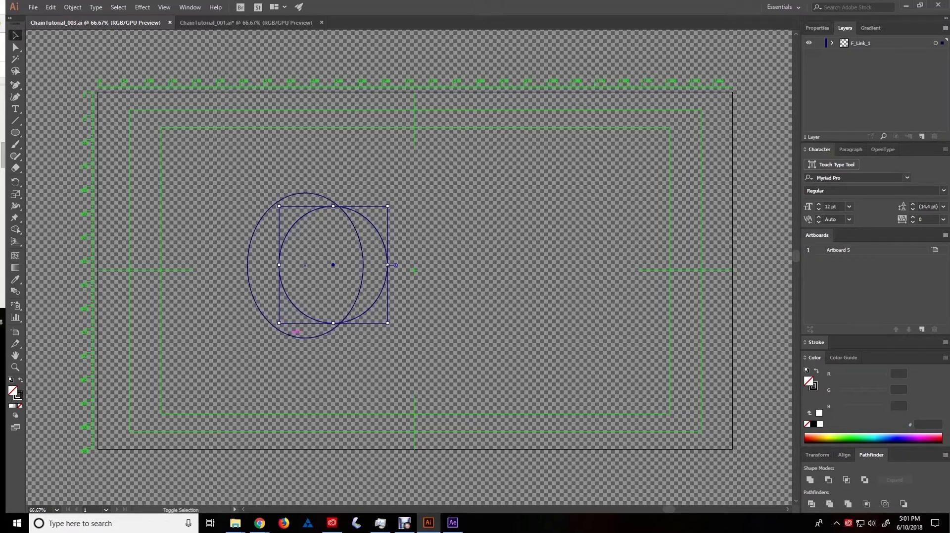
{"action": "left_click", "coordinate": [292, 334], "text": "shift"}
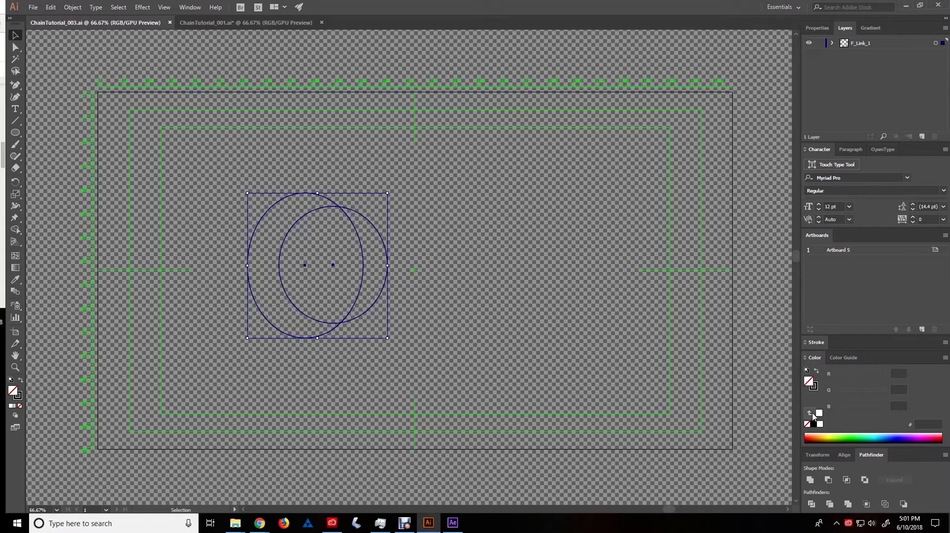
{"action": "left_click", "coordinate": [829, 478]}
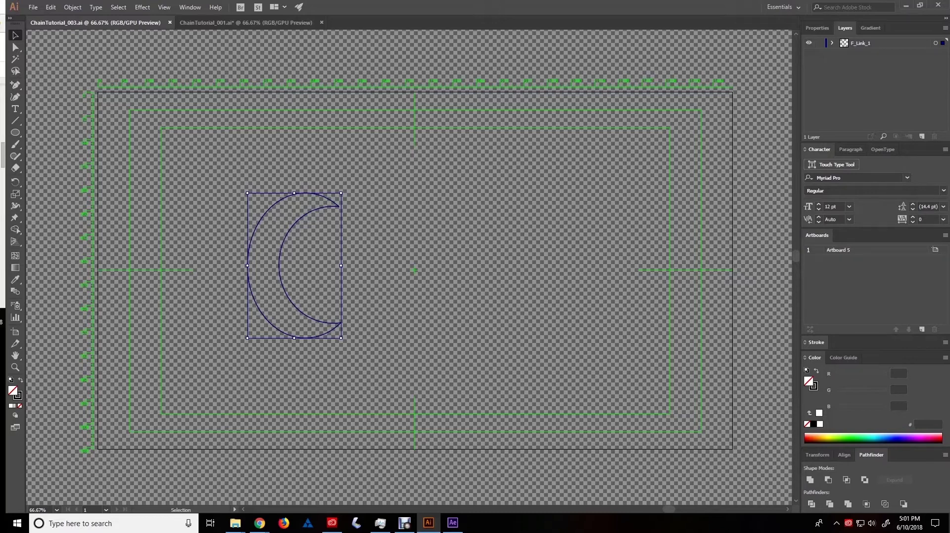
{"action": "key", "text": "ctrl+z"}
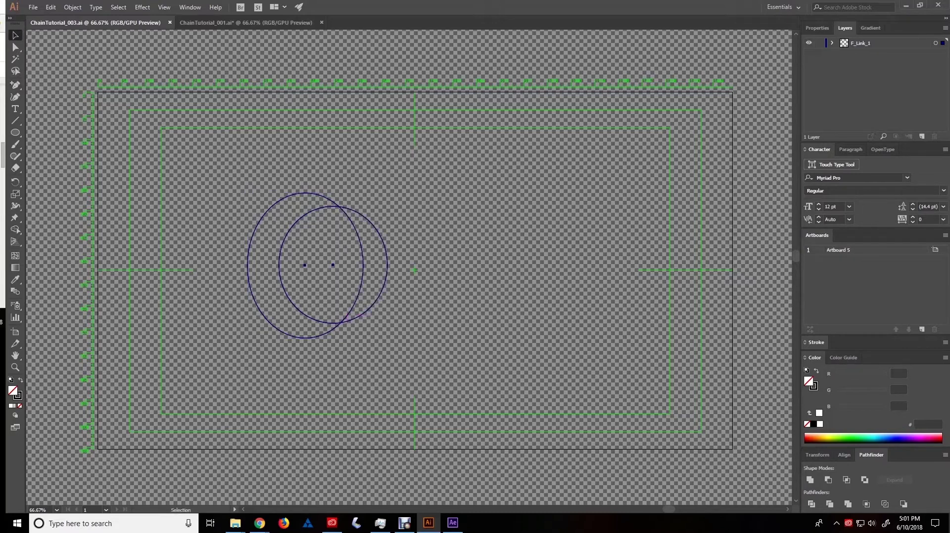
Shift the smaller ellipse slightly and subtract it from the larger one with Minus Front to form a crescent
{"action": "left_click", "coordinate": [421, 337]}
{"action": "left_click", "coordinate": [353, 318]}
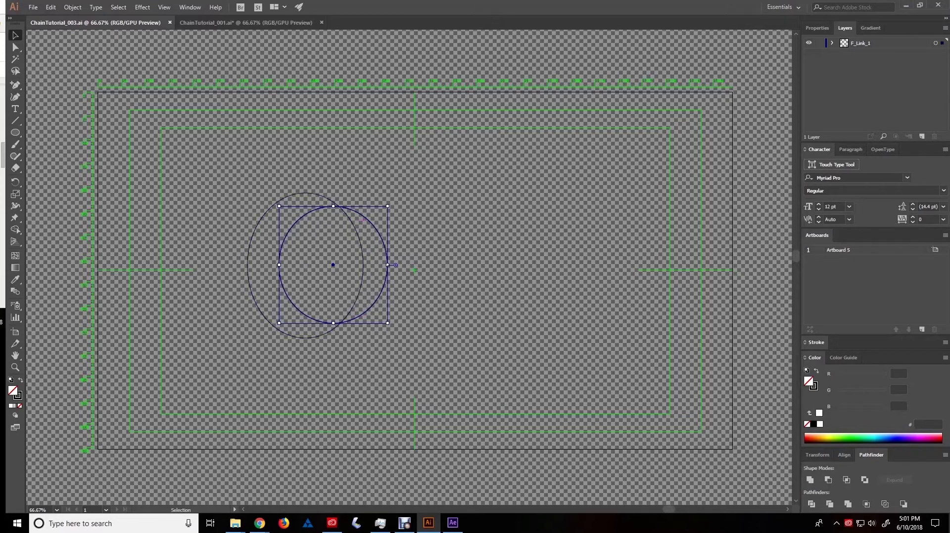
{"action": "left_click_drag", "start_coordinate": [396, 265], "coordinate": [395, 266]}
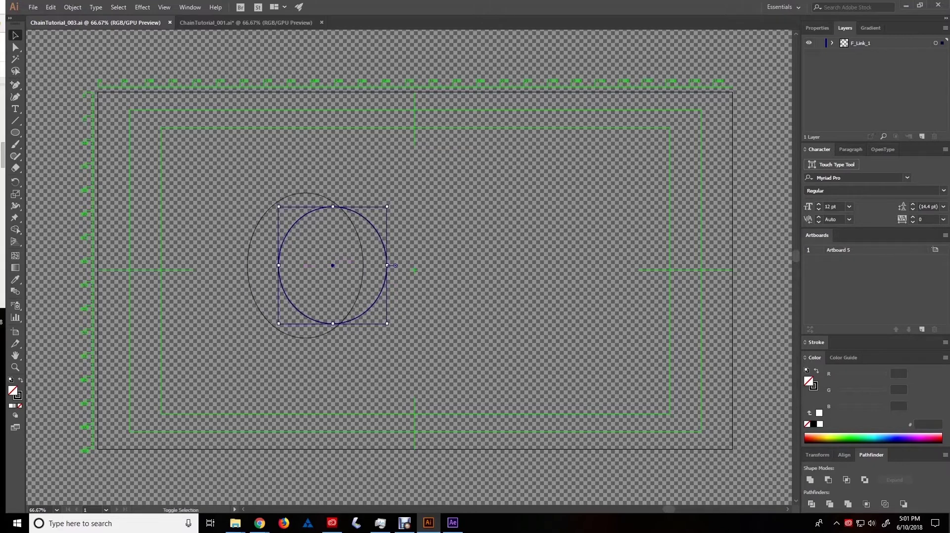
{"action": "key", "text": "ctrl+a"}
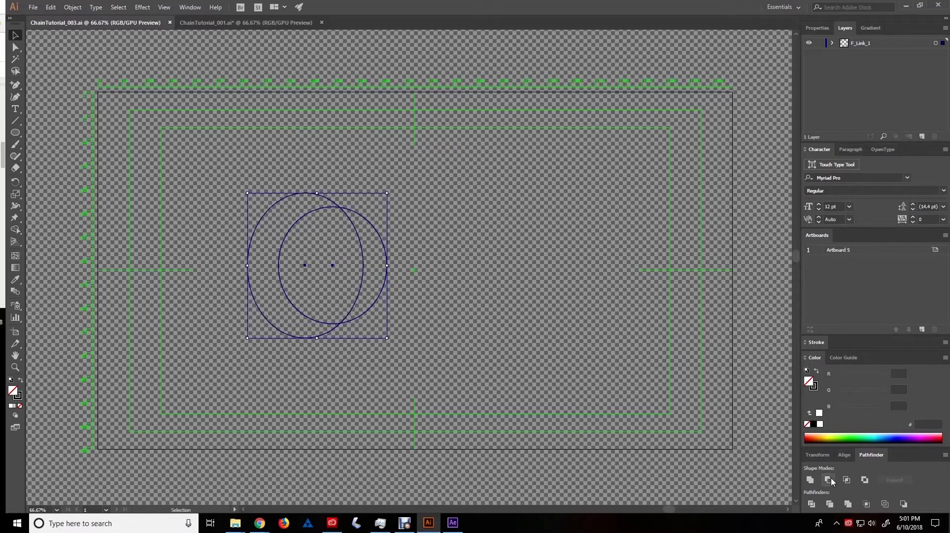
{"action": "left_click", "coordinate": [829, 479]}
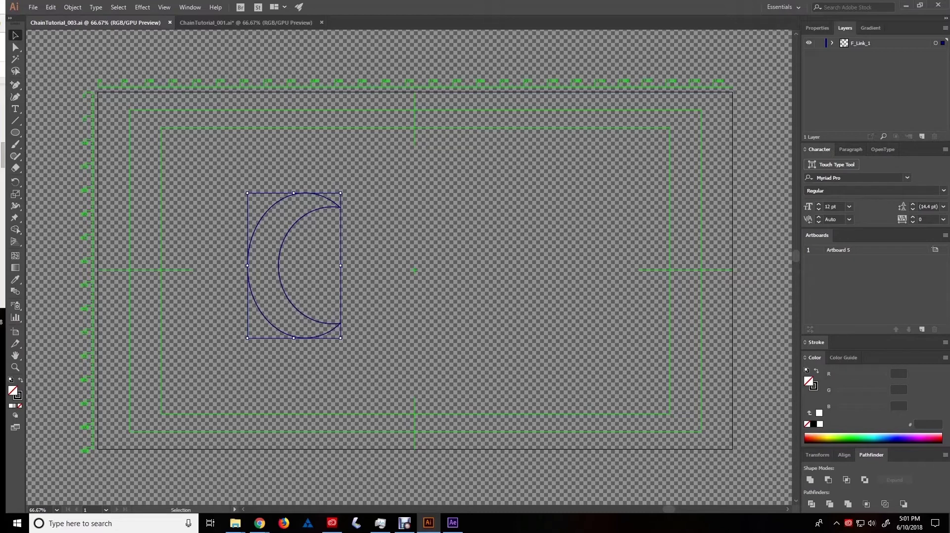
Reshape the crescent's sharp upper tip into a rounded end by adjusting its anchor points and handles
{"action": "key", "text": "ctrl+equal"}
{"action": "key", "text": "ctrl+equal"}
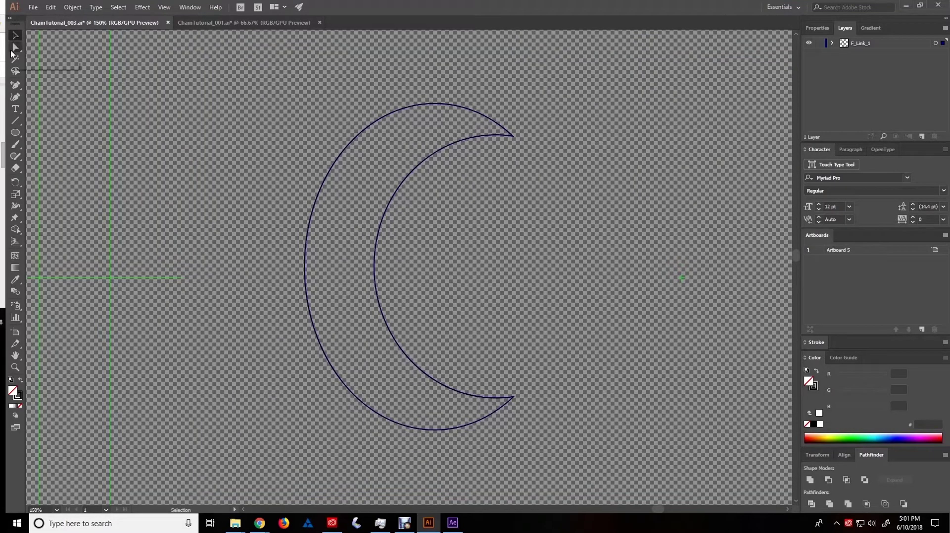
{"action": "left_click", "coordinate": [14, 48]}
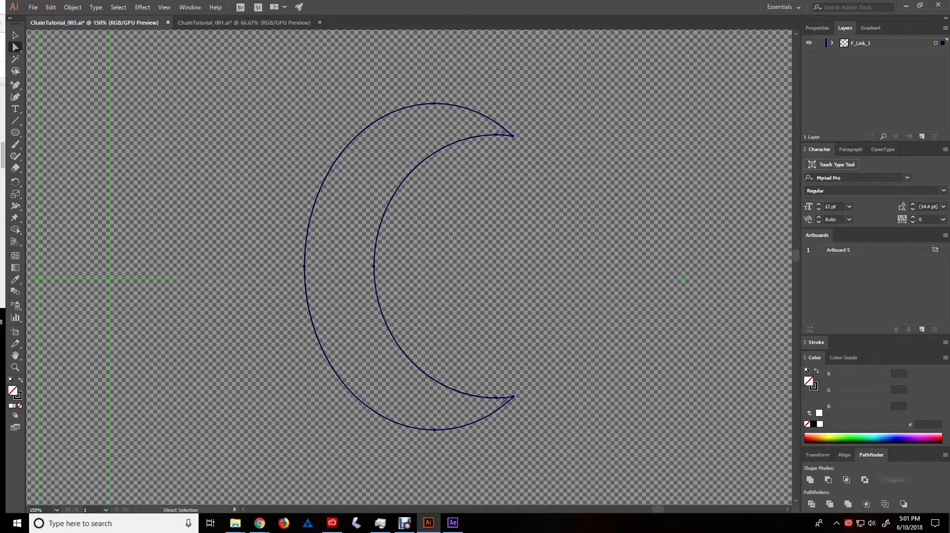
{"action": "left_click", "coordinate": [512, 134]}
{"action": "scroll", "coordinate": [504, 132], "scroll_direction": "up", "scroll_amount": 3}
{"action": "left_click_drag", "start_coordinate": [441, 291], "coordinate": [409, 269]}
{"action": "left_click_drag", "start_coordinate": [466, 81], "coordinate": [511, 87]}
Round the crescent's lower tip to match the upper one and bring the two tip anchors into vertical alignment
{"action": "scroll", "coordinate": [422, 268], "scroll_direction": "down", "scroll_amount": 2}
{"action": "left_click_drag", "start_coordinate": [422, 410], "coordinate": [399, 430]}
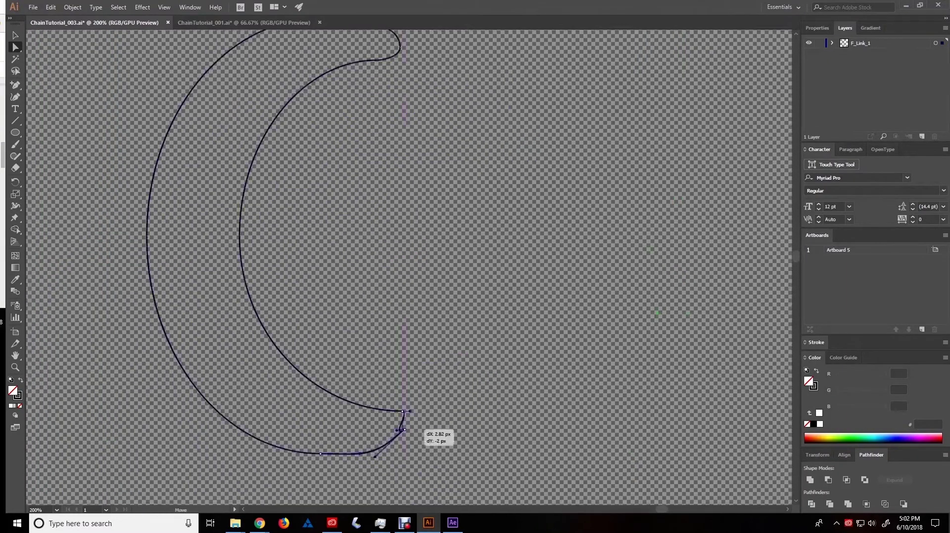
{"action": "scroll", "coordinate": [399, 430], "scroll_direction": "up", "scroll_amount": 3}
{"action": "scroll", "coordinate": [375, 374], "scroll_direction": "down", "scroll_amount": 2}
{"action": "left_click_drag", "start_coordinate": [363, 378], "coordinate": [379, 380]}
{"action": "scroll", "coordinate": [375, 374], "scroll_direction": "down", "scroll_amount": 2}
{"action": "left_click_drag", "start_coordinate": [397, 92], "coordinate": [379, 94]}
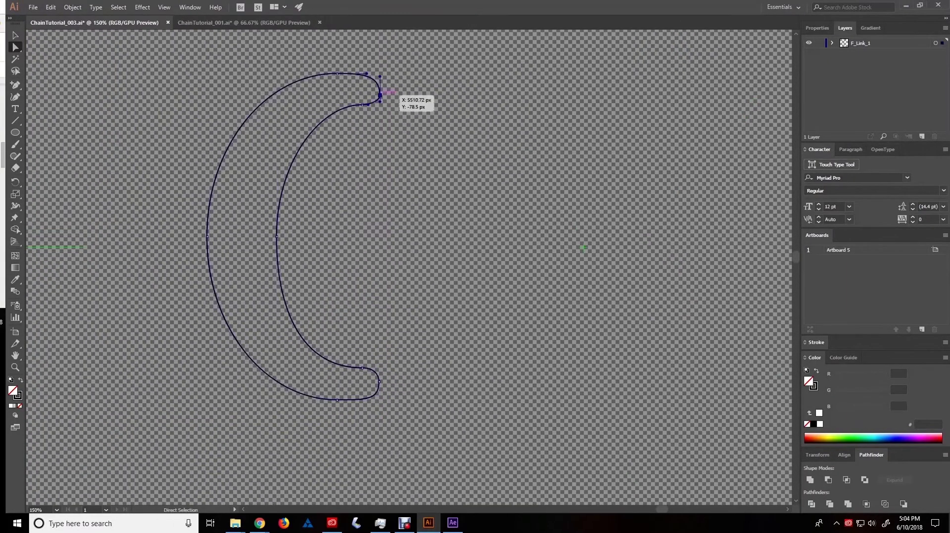
Refine the anchor points and handles along the crescent's inner curve to smooth the link's thickness
{"action": "left_click_drag", "start_coordinate": [277, 236], "coordinate": [271, 236]}
{"action": "left_click_drag", "start_coordinate": [363, 105], "coordinate": [357, 105]}
{"action": "left_click_drag", "start_coordinate": [314, 104], "coordinate": [318, 94]}
{"action": "scroll", "coordinate": [489, 451], "scroll_direction": "down", "scroll_amount": 1}
{"action": "left_click", "coordinate": [344, 308]}
{"action": "left_click", "coordinate": [302, 307]}
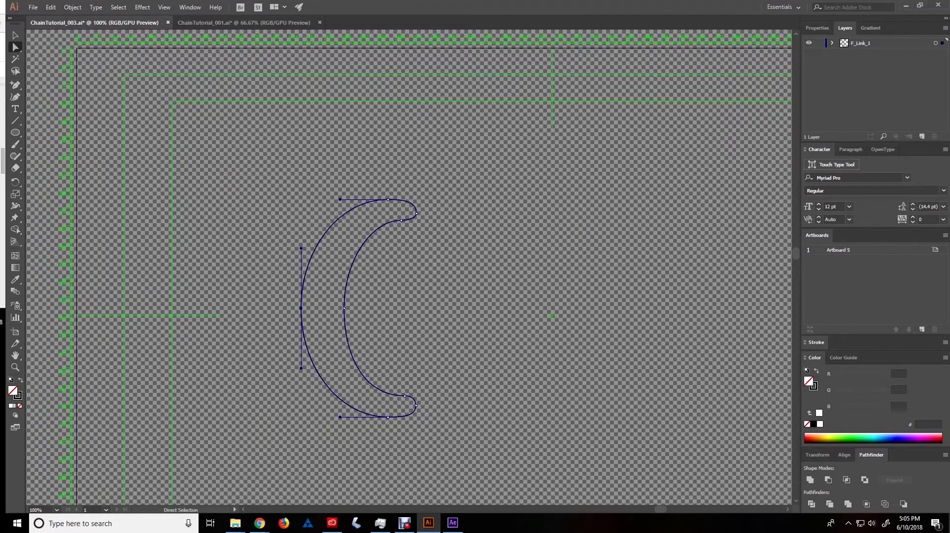
Fill the crescent with a linear gradient running from light grey C1C0C0 to dark grey 555252 across its full length
{"action": "left_click", "coordinate": [15, 268]}
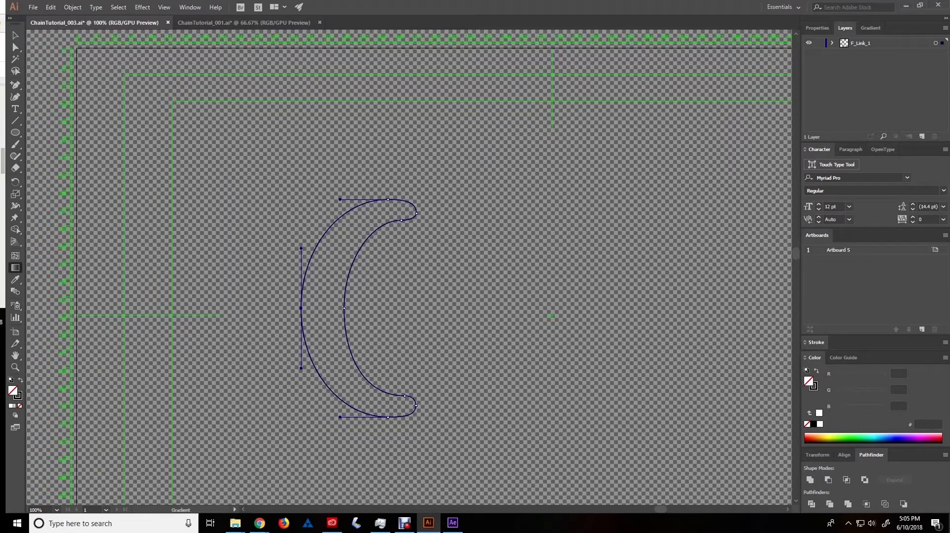
{"action": "left_click", "coordinate": [15, 405]}
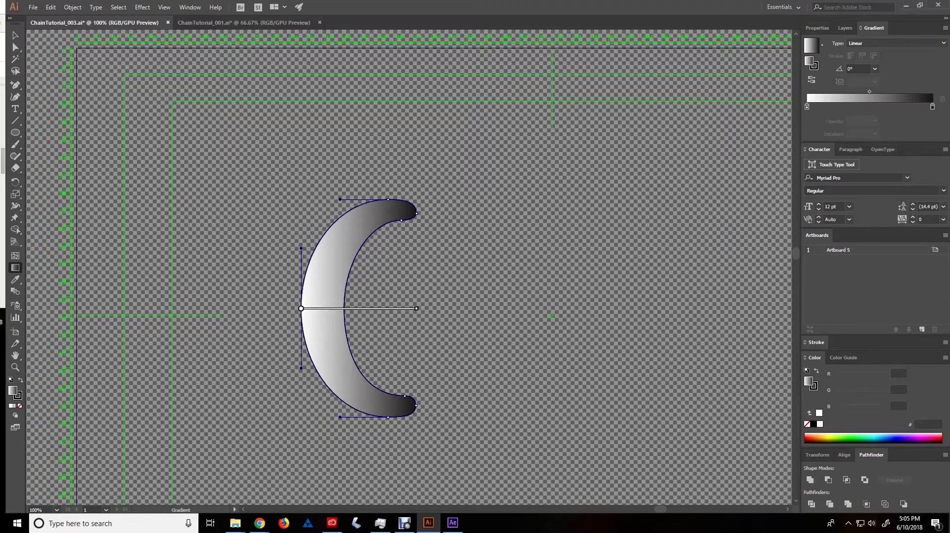
{"action": "left_click", "coordinate": [933, 107]}
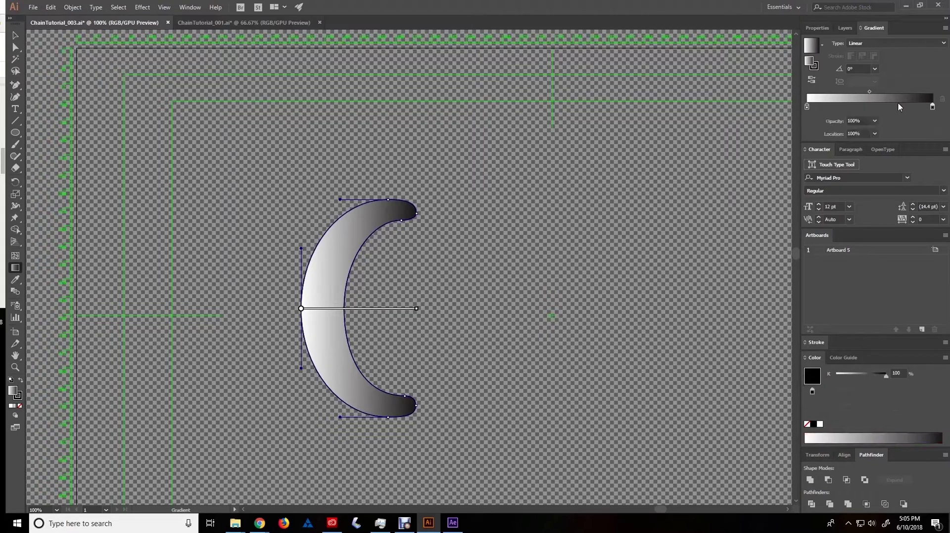
{"action": "left_click", "coordinate": [904, 105]}
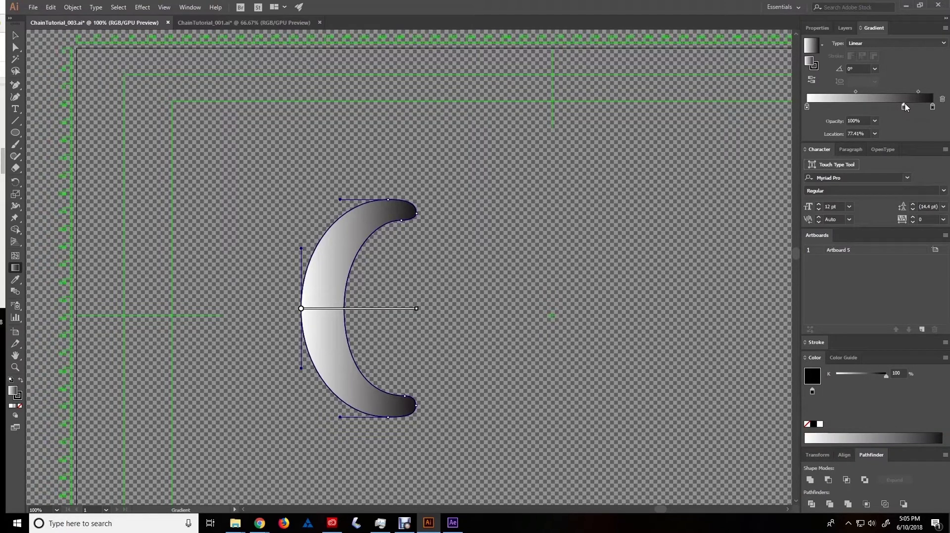
{"action": "left_click", "coordinate": [843, 106]}
{"action": "left_click_drag", "start_coordinate": [807, 106], "coordinate": [812, 131]}
{"action": "mouse_move", "coordinate": [933, 107]}
{"action": "left_mouse_down"}
{"action": "mouse_move", "coordinate": [932, 134]}
{"action": "mouse_move", "coordinate": [933, 106]}
{"action": "left_mouse_up"}
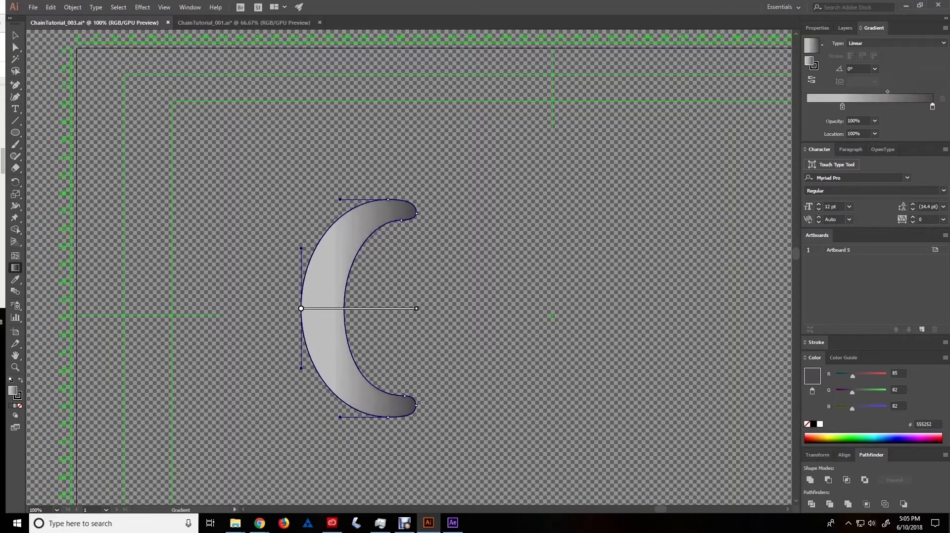
{"action": "left_click_drag", "start_coordinate": [842, 106], "coordinate": [779, 109]}
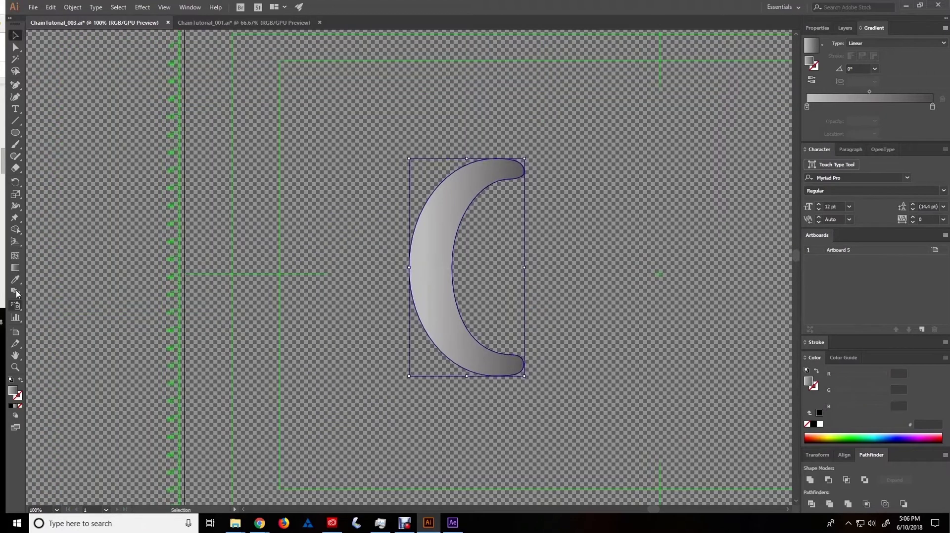
Change the crescent's gradient type to Radial and adjust its centre and shape, stretching it vertically to an aspect ratio of about 149.9%
{"action": "key", "text": "g"}
{"action": "left_click", "coordinate": [903, 43]}
{"action": "left_click", "coordinate": [864, 64]}
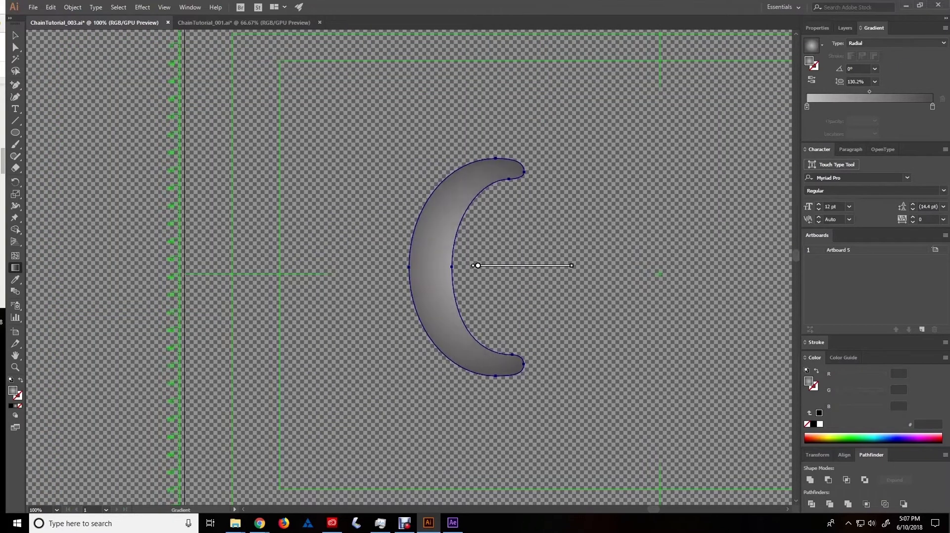
{"action": "left_click_drag", "start_coordinate": [481, 142], "coordinate": [475, 126]}
{"action": "left_click_drag", "start_coordinate": [514, 268], "coordinate": [524, 272]}
Set the radial gradient's outer colour stop to grey 989696 and its inner stop to near-black 1A1A1A
{"action": "double_click", "coordinate": [933, 107]}
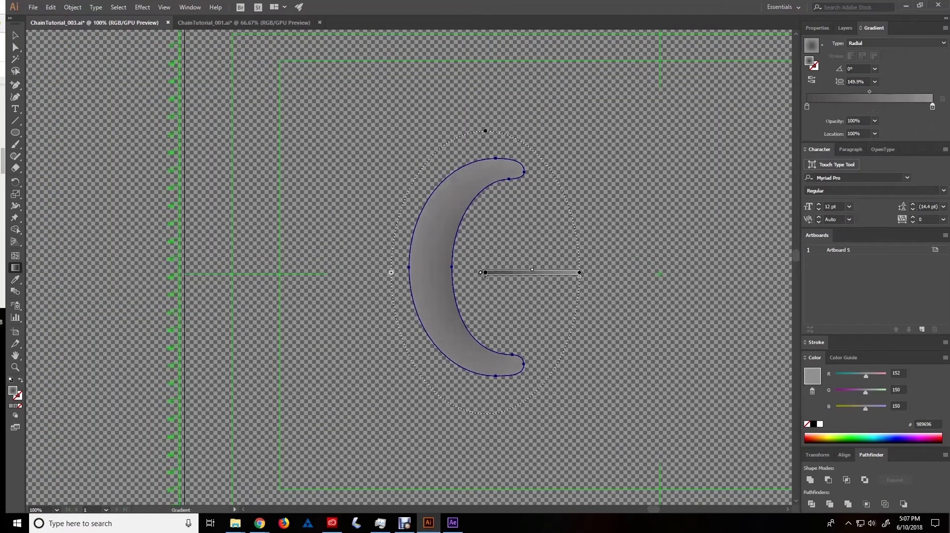
{"action": "double_click", "coordinate": [807, 106]}
{"action": "left_click", "coordinate": [829, 148]}
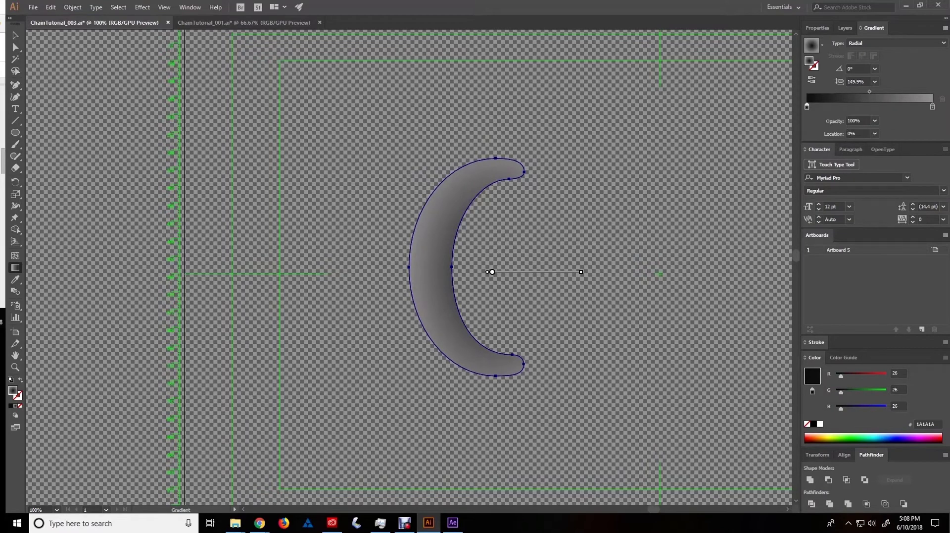
Clear the point selection, select the whole shaded crescent and show the document's layers
{"action": "left_click", "coordinate": [15, 37]}
{"action": "key", "text": "ctrl+shift+a"}
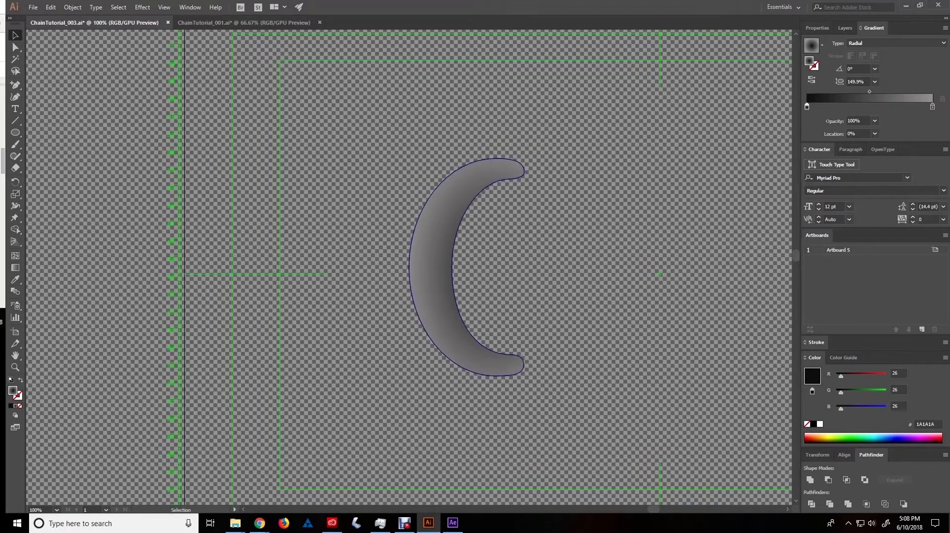
{"action": "left_click", "coordinate": [431, 223]}
{"action": "left_click", "coordinate": [844, 29]}
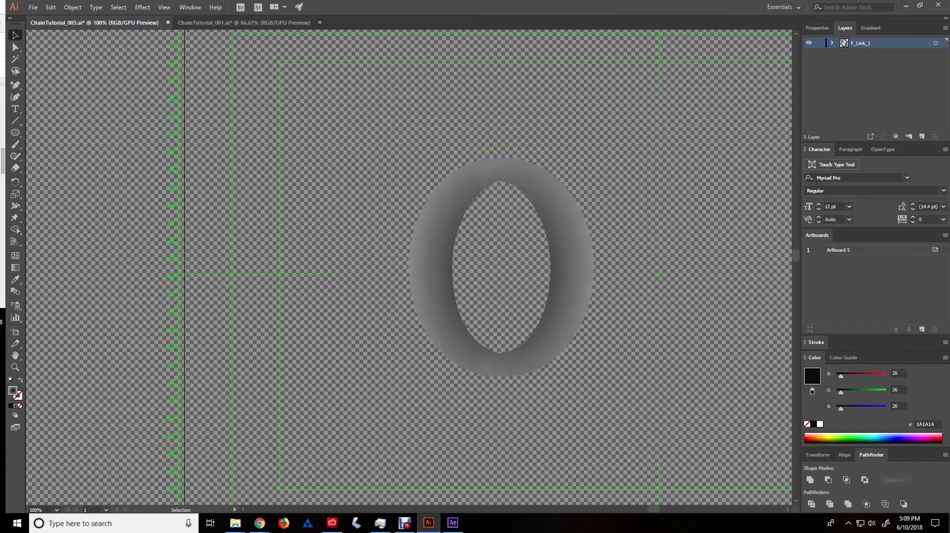
Reposition the radial gradient on the ring's right half
{"action": "key", "text": "g"}
{"action": "left_click", "coordinate": [569, 267]}
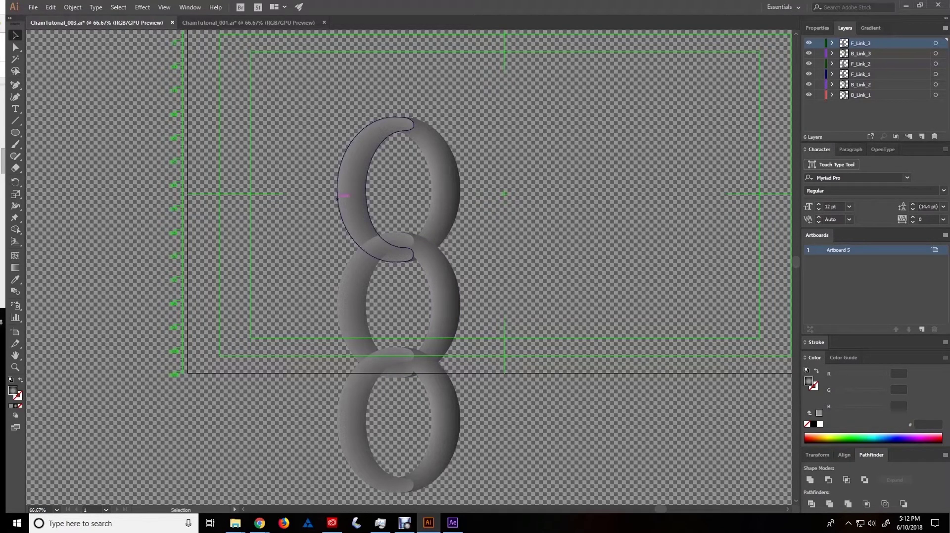
Select the middle link's back half and move layer B_Link_2 above F_Link_1
{"action": "left_click", "coordinate": [352, 299]}
{"action": "left_click", "coordinate": [444, 299]}
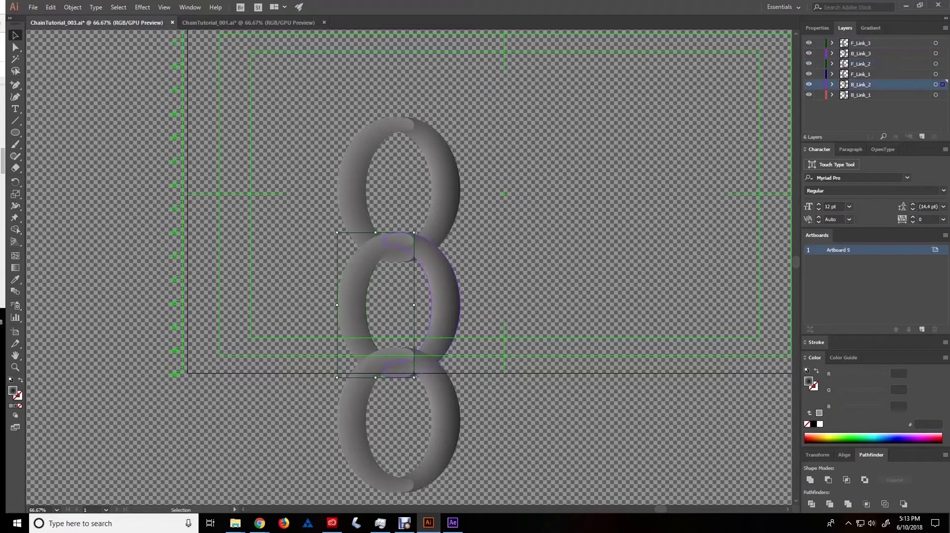
{"action": "left_click", "coordinate": [353, 300]}
{"action": "left_click", "coordinate": [452, 315]}
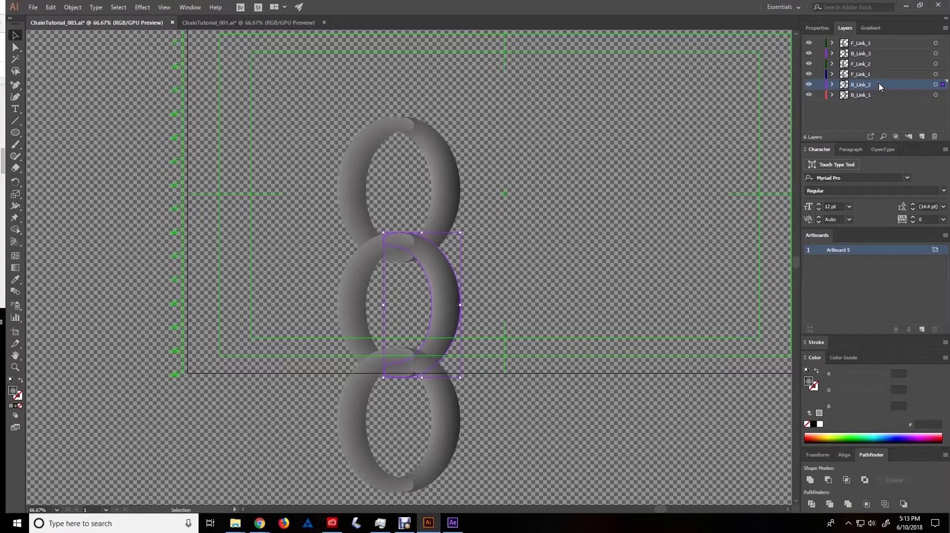
{"action": "left_click_drag", "start_coordinate": [897, 82], "coordinate": [875, 74]}
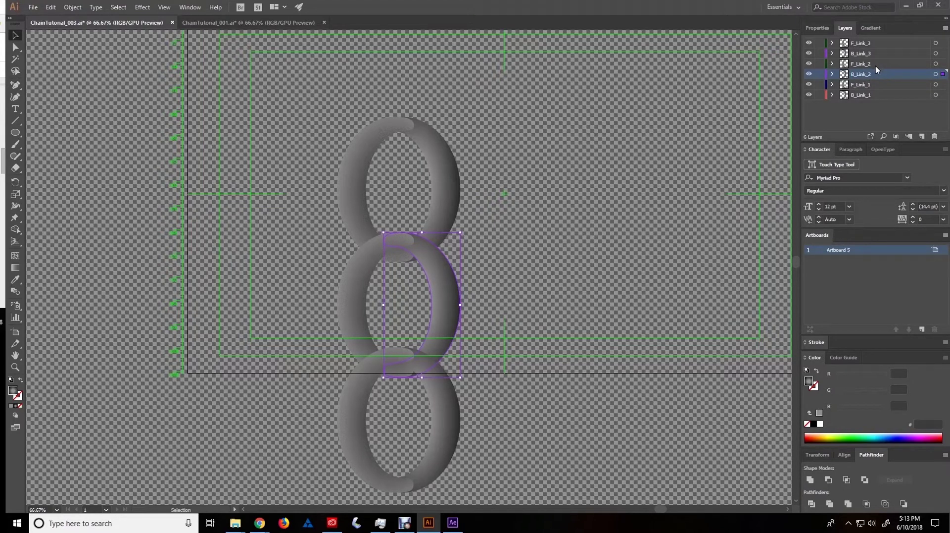
Move layer B_Link_3 to the bottom of the layer stack and F_Link_1 to the top, and clear the selection
{"action": "left_click", "coordinate": [871, 53]}
{"action": "left_click_drag", "start_coordinate": [881, 53], "coordinate": [887, 104]}
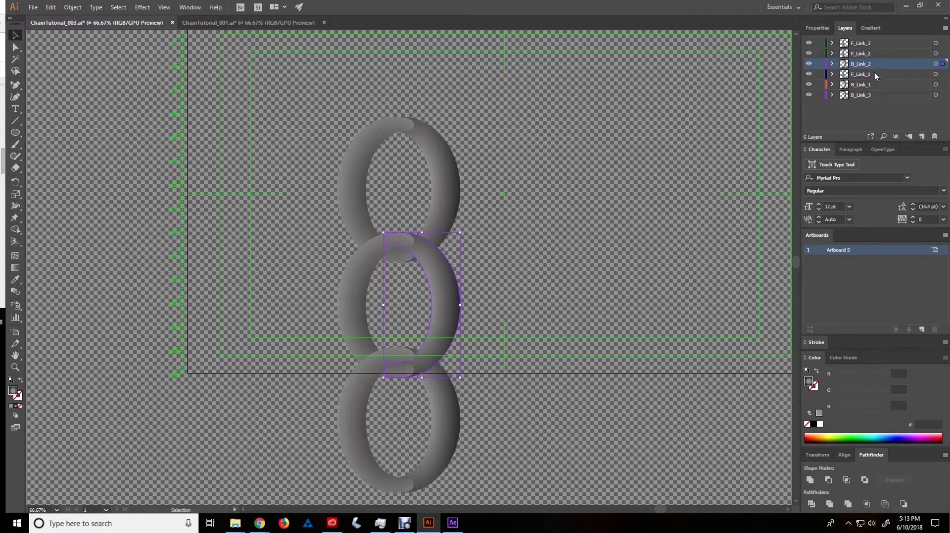
{"action": "left_click_drag", "start_coordinate": [875, 74], "coordinate": [874, 47]}
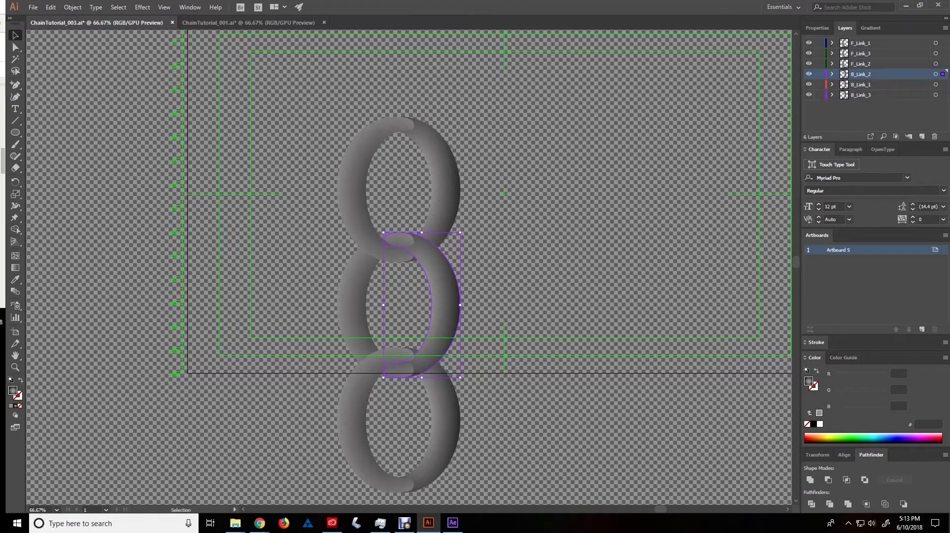
{"action": "left_click", "coordinate": [497, 299]}
Move layer B_Link_1 below B_Link_3 and check the top link's front half on the artboard
{"action": "left_click", "coordinate": [884, 94]}
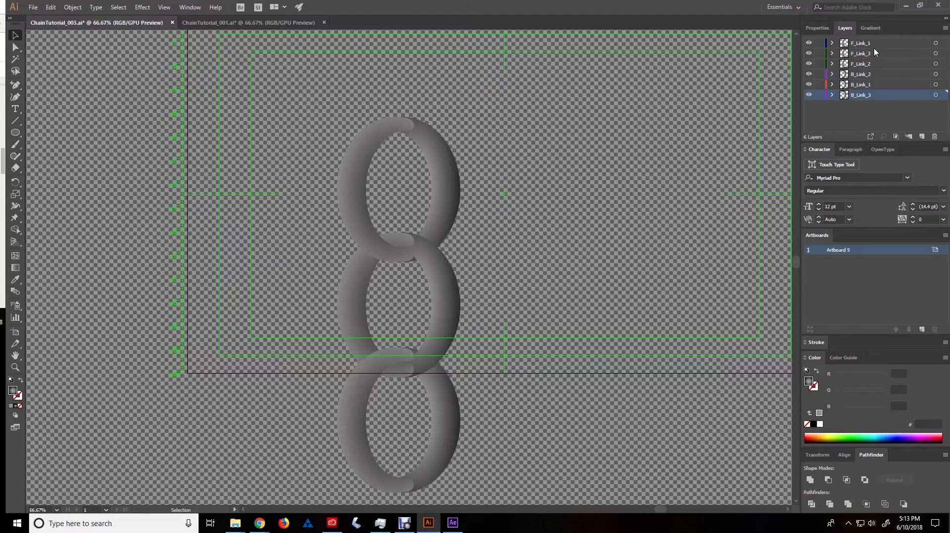
{"action": "mouse_move", "coordinate": [881, 86]}
{"action": "left_mouse_down"}
{"action": "mouse_move", "coordinate": [891, 88]}
{"action": "mouse_move", "coordinate": [880, 95]}
{"action": "left_mouse_up"}
{"action": "left_click", "coordinate": [885, 110]}
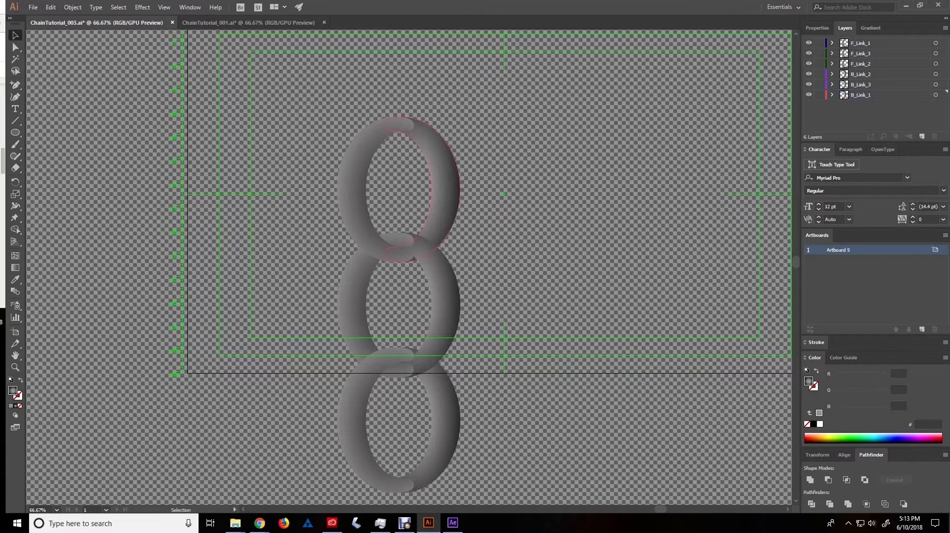
{"action": "left_click", "coordinate": [354, 202]}
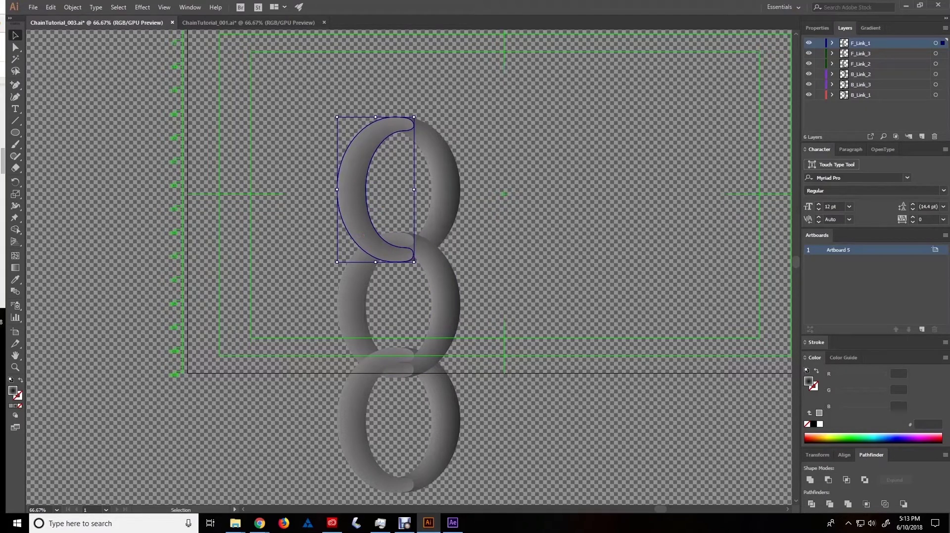
{"action": "left_click", "coordinate": [308, 198]}
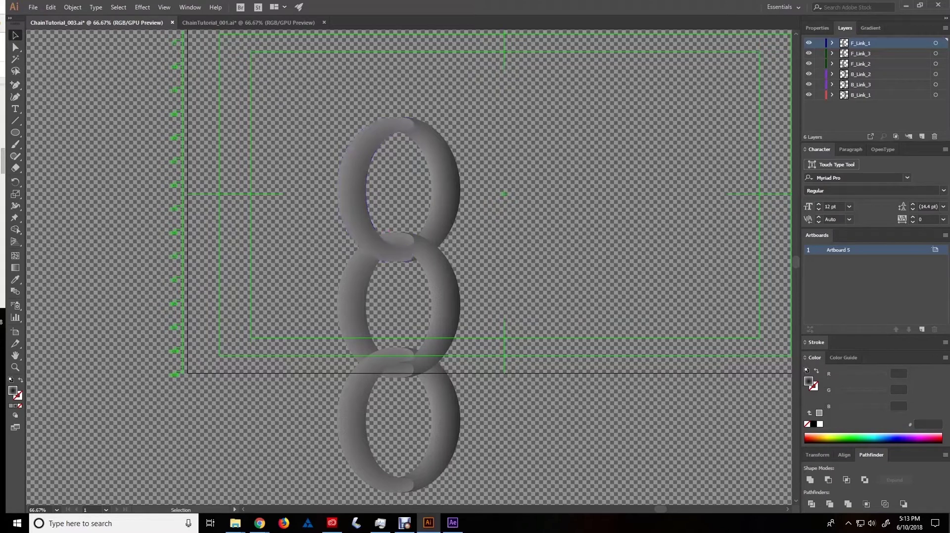
Select all six link halves, scale the chain down and place it at the top centre of the artboard
{"action": "scroll", "coordinate": [490, 267], "scroll_direction": "down", "scroll_amount": 2}
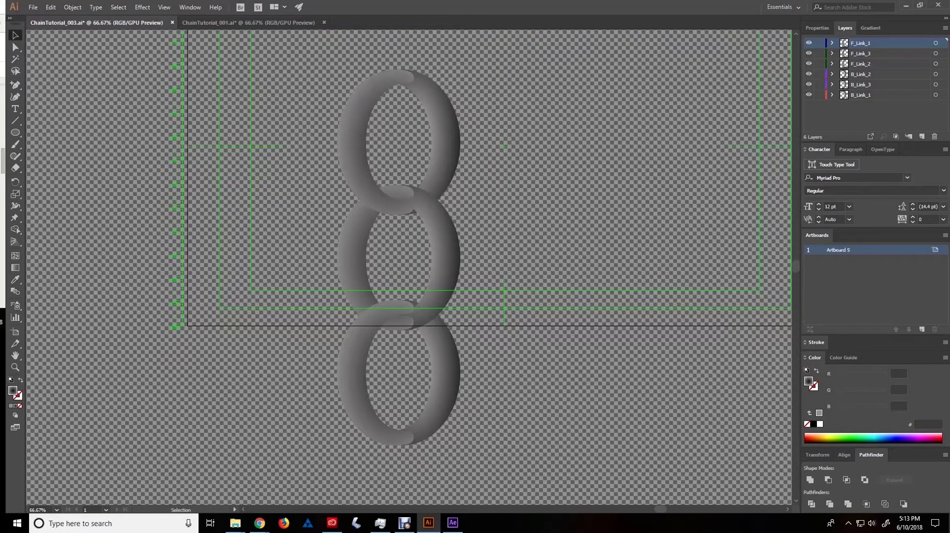
{"action": "key", "text": "ctrl+a"}
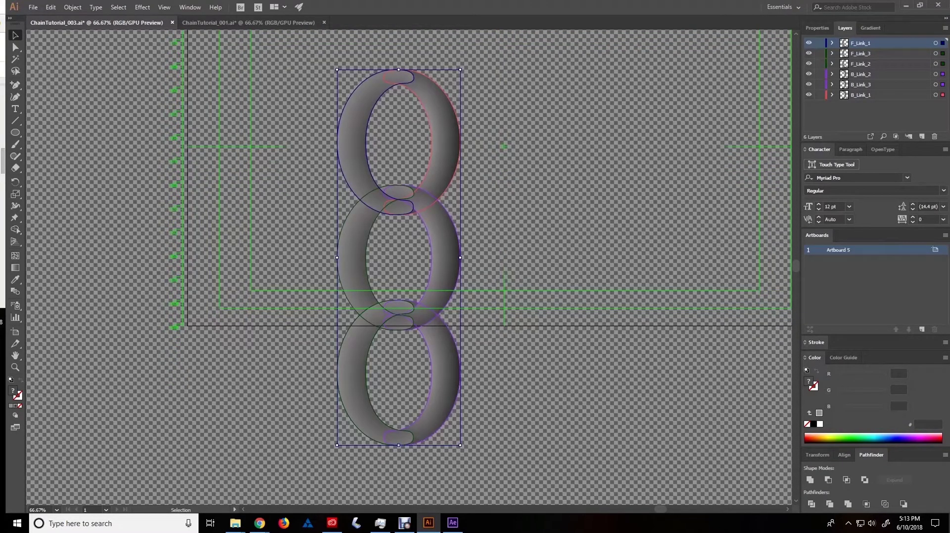
{"action": "mouse_move", "coordinate": [451, 393]}
{"action": "left_mouse_down"}
{"action": "mouse_move", "coordinate": [435, 291]}
{"action": "mouse_move", "coordinate": [445, 248]}
{"action": "mouse_move", "coordinate": [453, 374]}
{"action": "left_mouse_up"}
{"action": "key", "text": "ctrl+shift+a"}
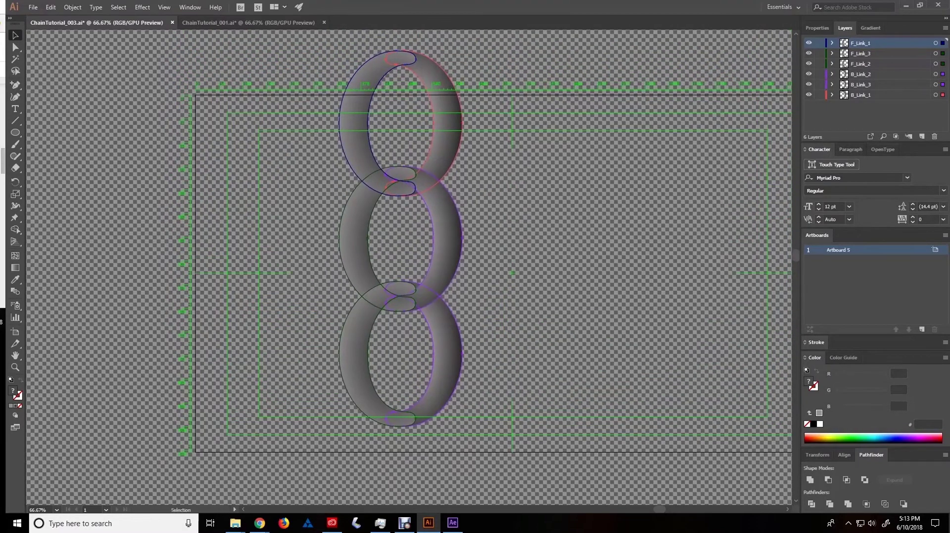
{"action": "left_click_drag", "start_coordinate": [462, 426], "coordinate": [416, 288]}
{"action": "left_click_drag", "start_coordinate": [415, 207], "coordinate": [531, 162]}
{"action": "left_click_drag", "start_coordinate": [531, 198], "coordinate": [440, 196]}
Extend the artboard downward until it is roughly square, leaving room below the chain
{"action": "key", "text": "ctrl+minus"}
{"action": "key", "text": "ctrl+minus"}
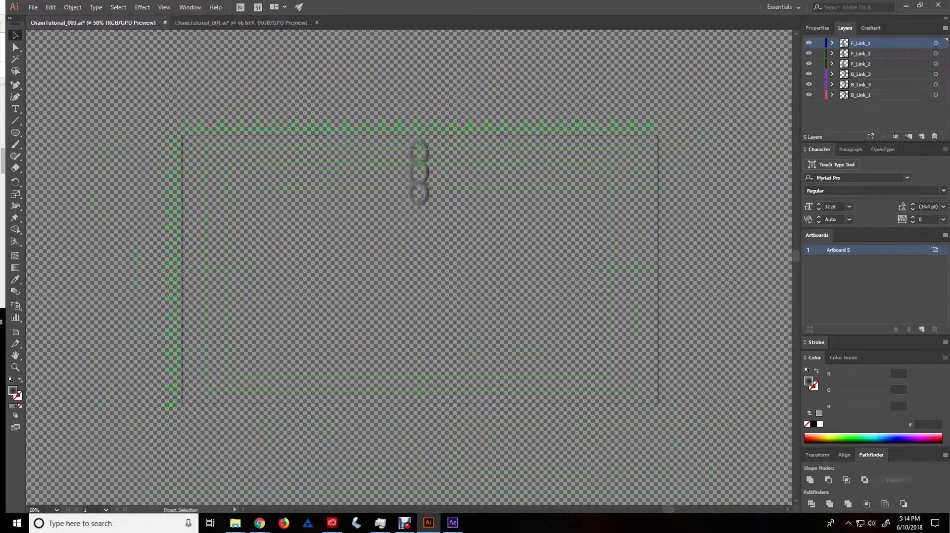
{"action": "key", "text": "shift+o"}
{"action": "left_click_drag", "start_coordinate": [417, 357], "coordinate": [419, 487]}
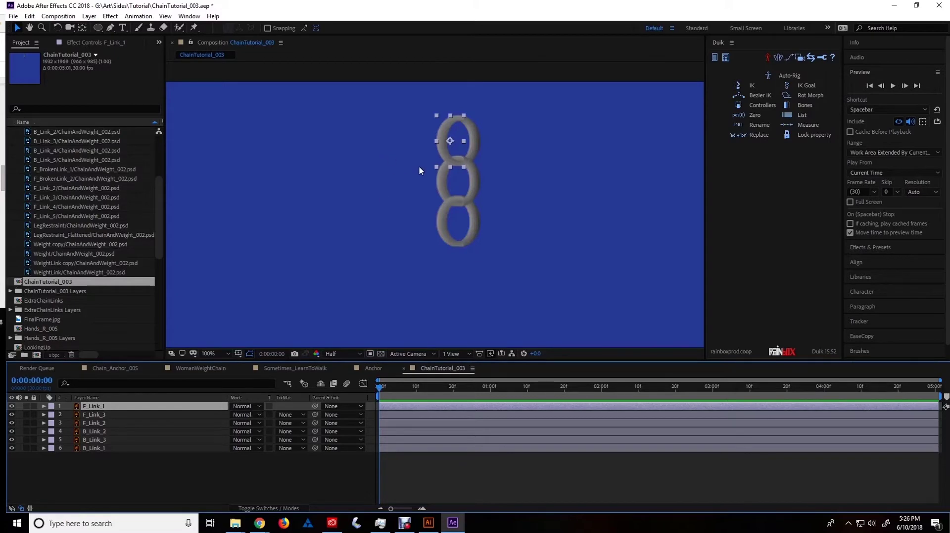
In After Effects, move the anchor points of F_Link_1 and B_Link_1 to the top centre of the top link
{"action": "left_click", "coordinate": [82, 28]}
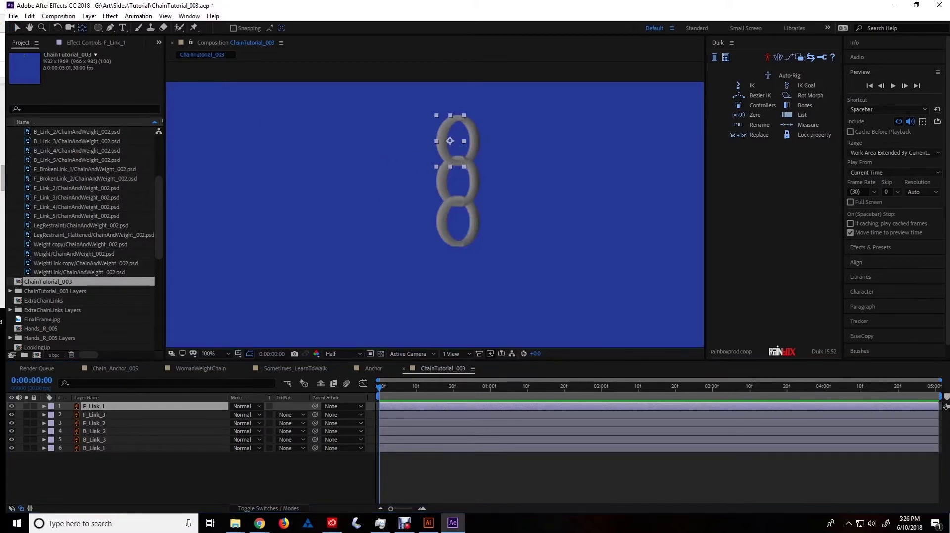
{"action": "scroll", "coordinate": [475, 168], "scroll_direction": "up", "scroll_amount": 1}
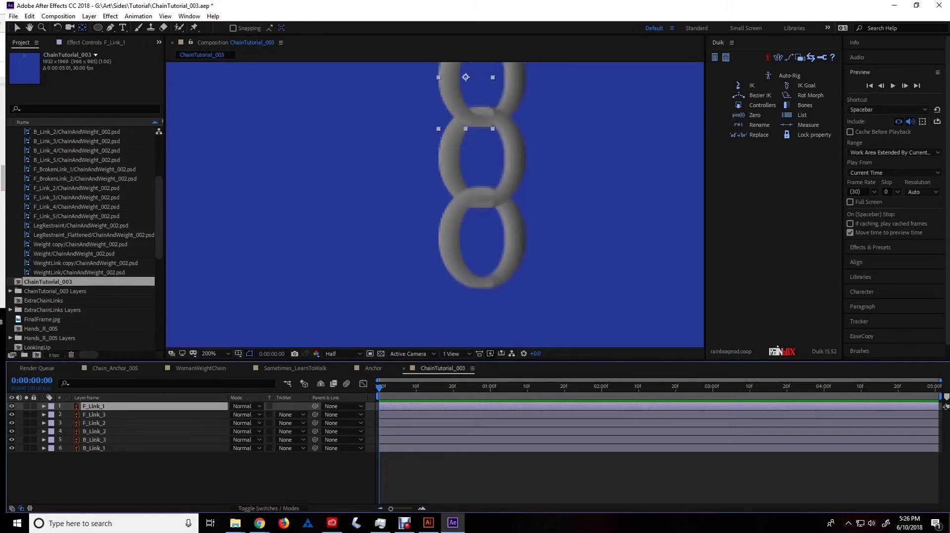
{"action": "left_click_drag", "start_coordinate": [500, 158], "coordinate": [438, 239]}
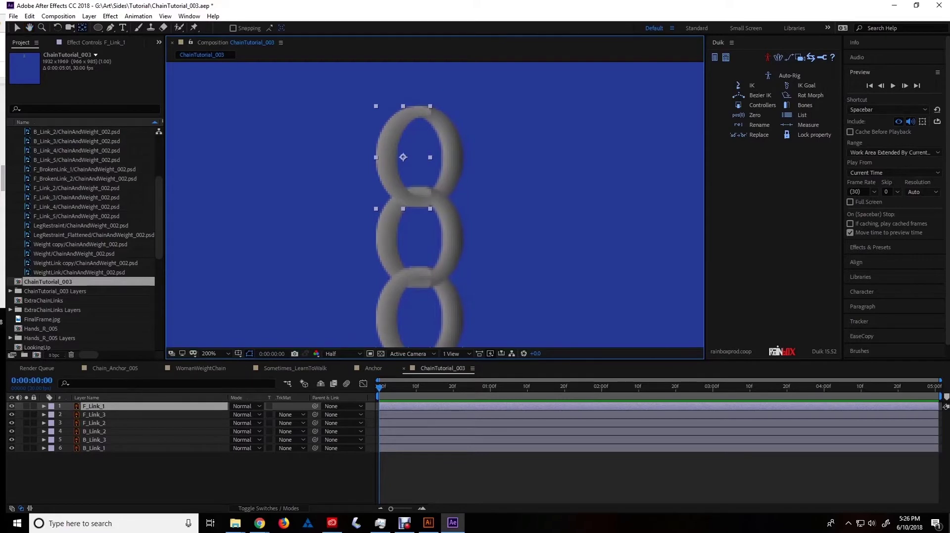
{"action": "key", "text": "comma"}
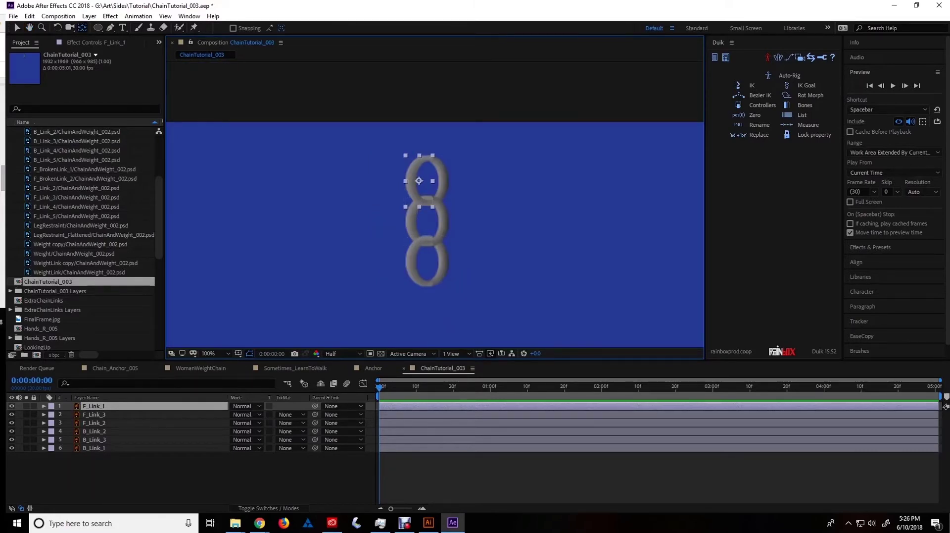
{"action": "key", "text": "period"}
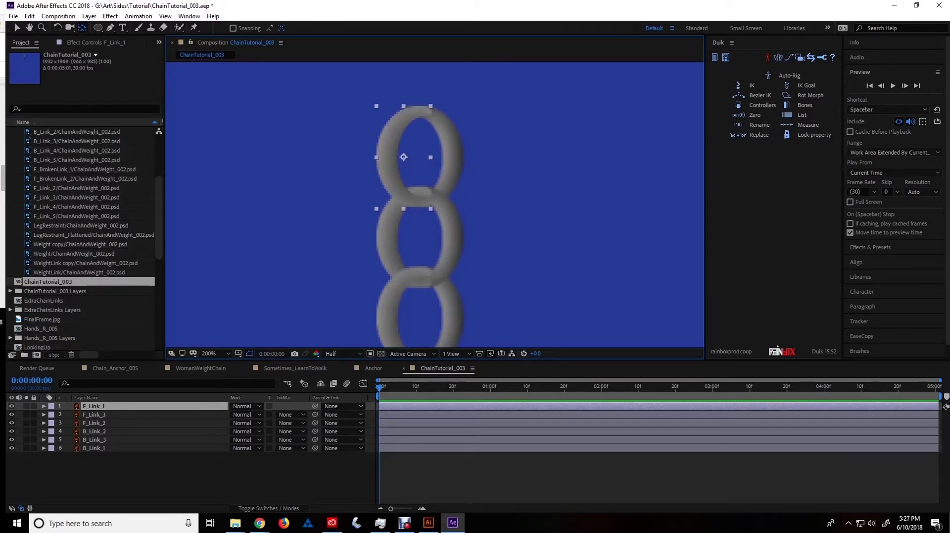
{"action": "left_click_drag", "start_coordinate": [404, 157], "coordinate": [421, 111]}
{"action": "left_click", "coordinate": [451, 144]}
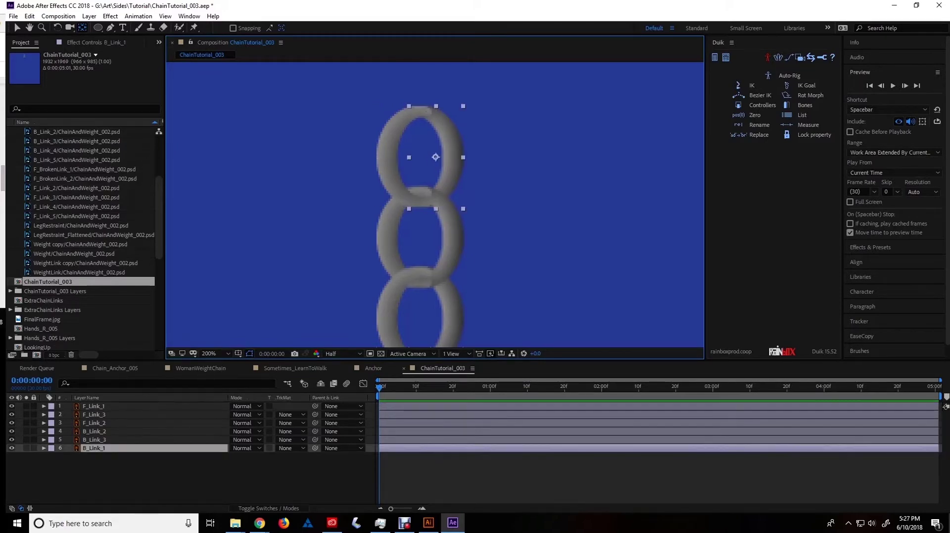
{"action": "left_click_drag", "start_coordinate": [436, 157], "coordinate": [421, 111]}
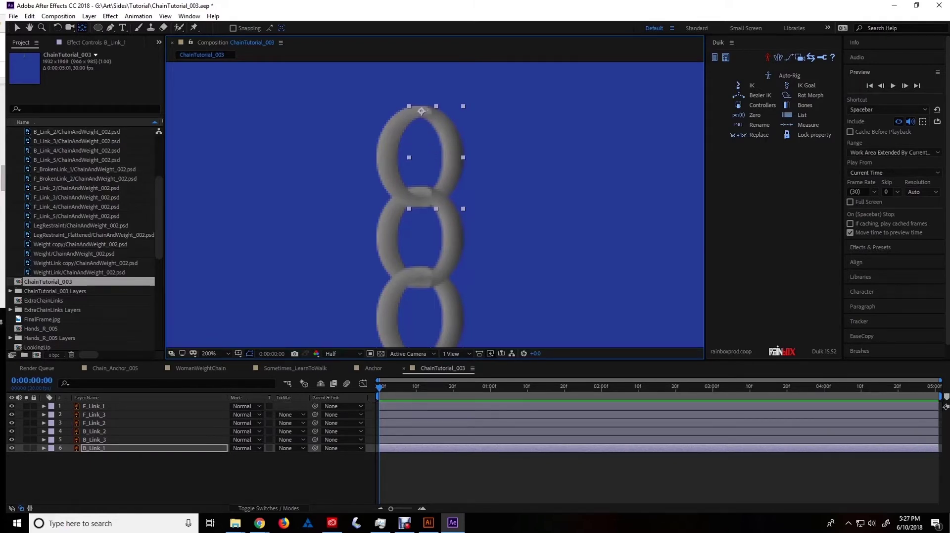
Move the anchor points of F_Link_2 and B_Link_2 to the top centre of the middle link
{"action": "left_click", "coordinate": [389, 234]}
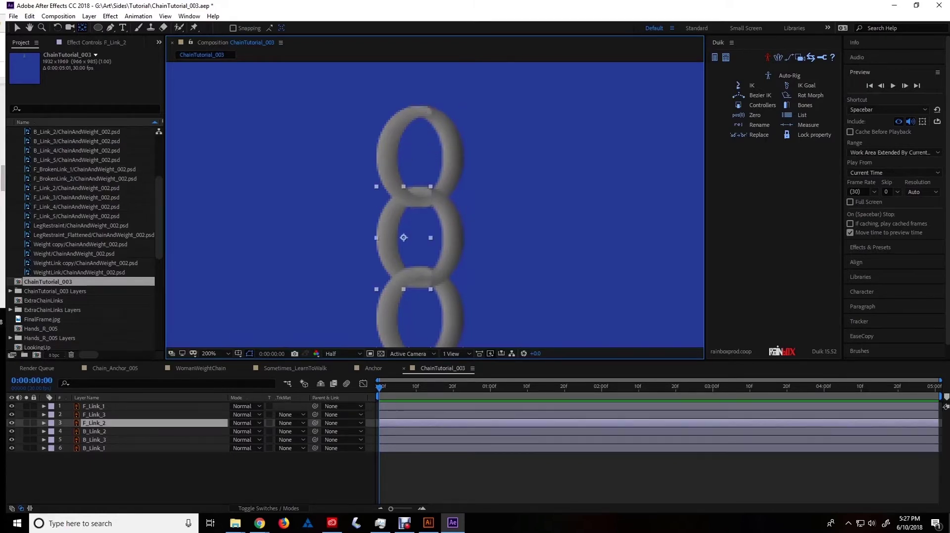
{"action": "left_click_drag", "start_coordinate": [404, 237], "coordinate": [422, 192]}
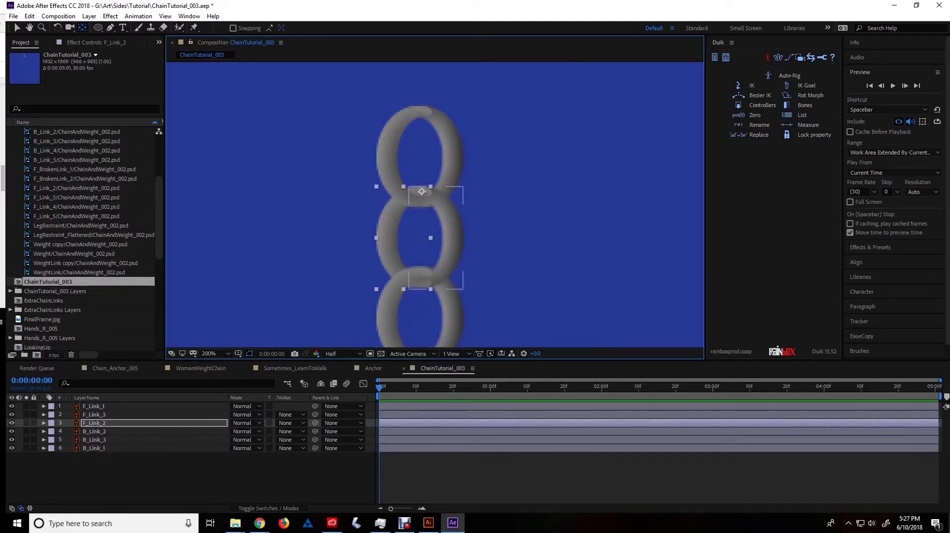
{"action": "left_click", "coordinate": [453, 234]}
{"action": "left_click_drag", "start_coordinate": [435, 237], "coordinate": [421, 192]}
Move the anchor points of F_Link_3 and B_Link_3 to the top centre of the bottom link
{"action": "left_click", "coordinate": [389, 307]}
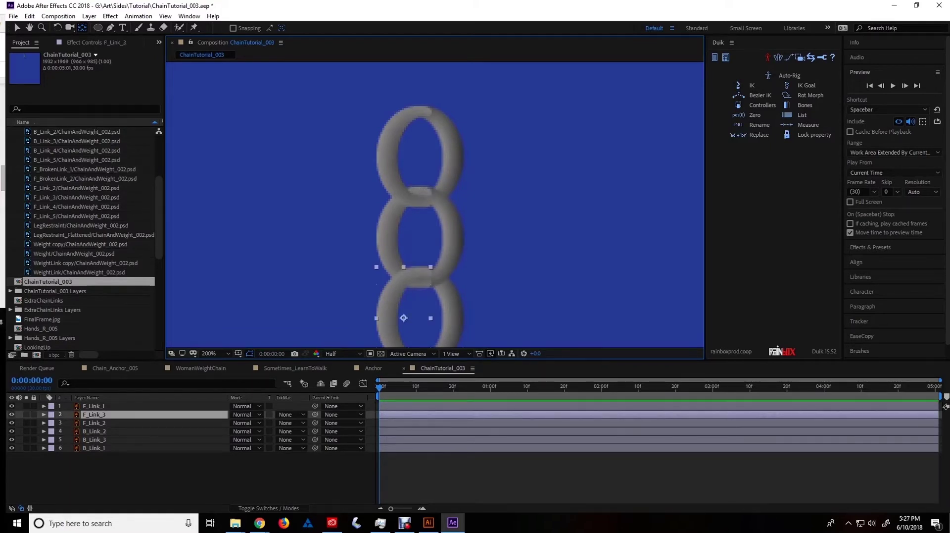
{"action": "left_click_drag", "start_coordinate": [403, 318], "coordinate": [420, 271]}
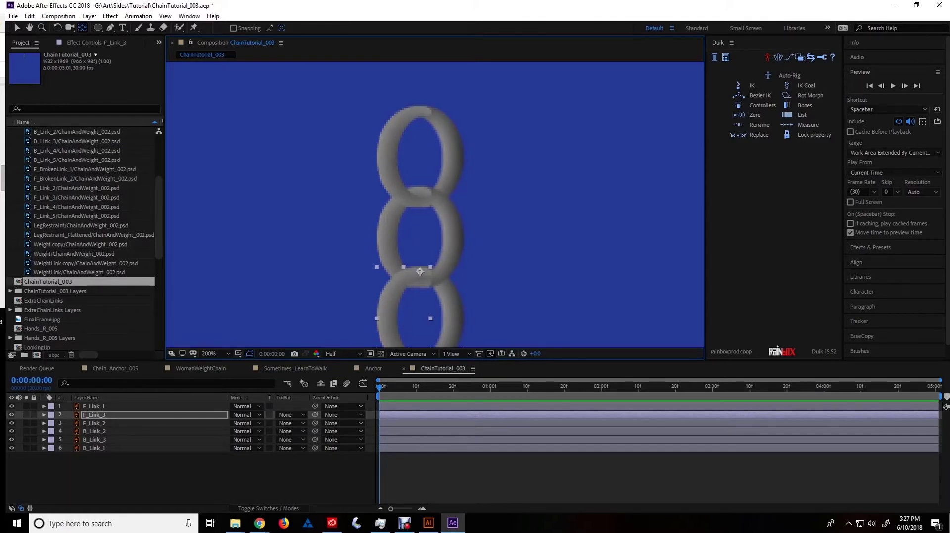
{"action": "scroll", "coordinate": [419, 271], "scroll_direction": "down", "scroll_amount": 1}
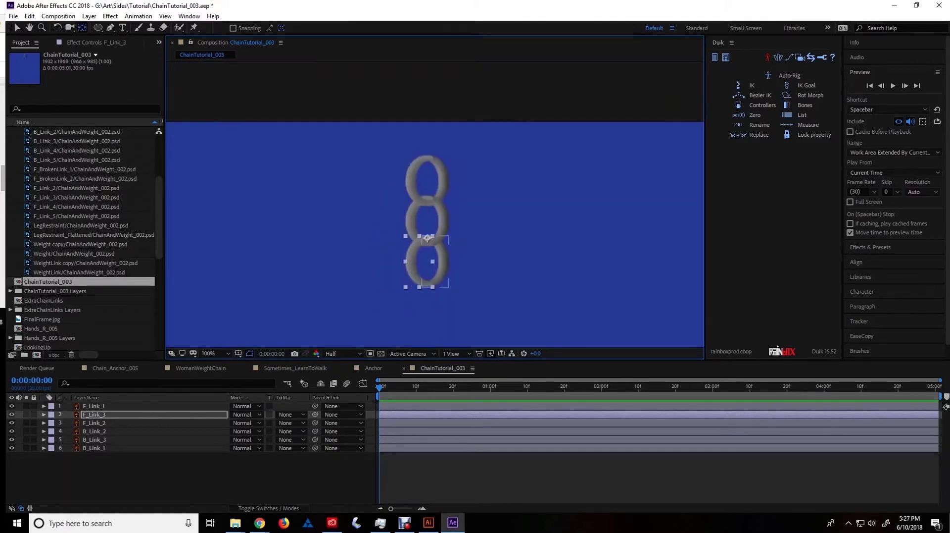
{"action": "left_click", "coordinate": [444, 262]}
{"action": "key", "text": "period"}
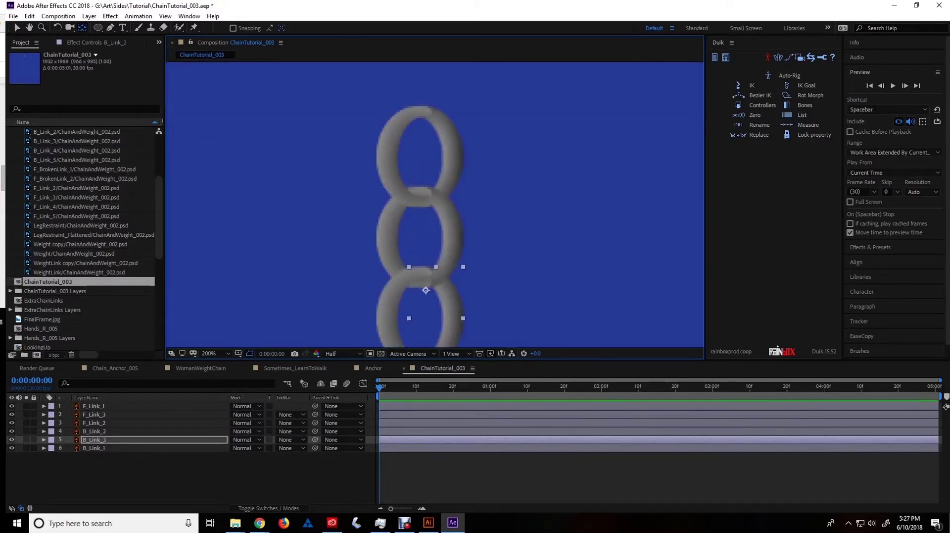
{"action": "left_click_drag", "start_coordinate": [425, 290], "coordinate": [421, 271]}
Check the anchor points of the front and back halves of all three links and clear the selection
{"action": "left_click", "coordinate": [392, 297]}
{"action": "left_click", "coordinate": [449, 297]}
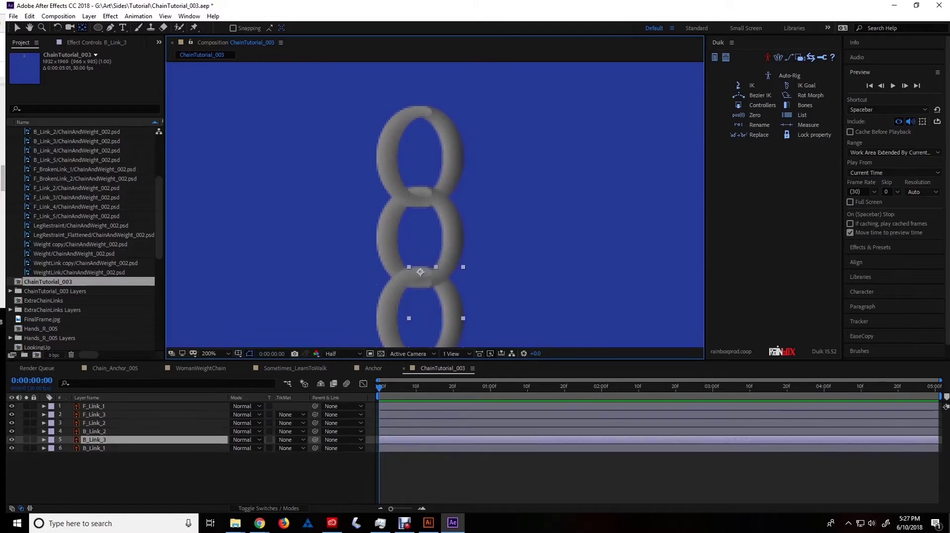
{"action": "left_click", "coordinate": [389, 233]}
{"action": "left_click", "coordinate": [452, 233]}
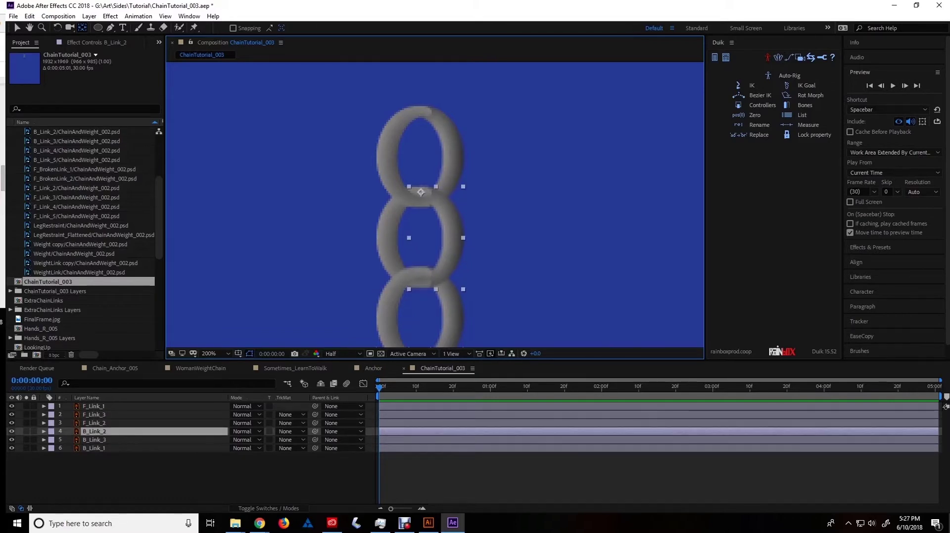
{"action": "left_click", "coordinate": [389, 153]}
{"action": "left_click", "coordinate": [452, 153]}
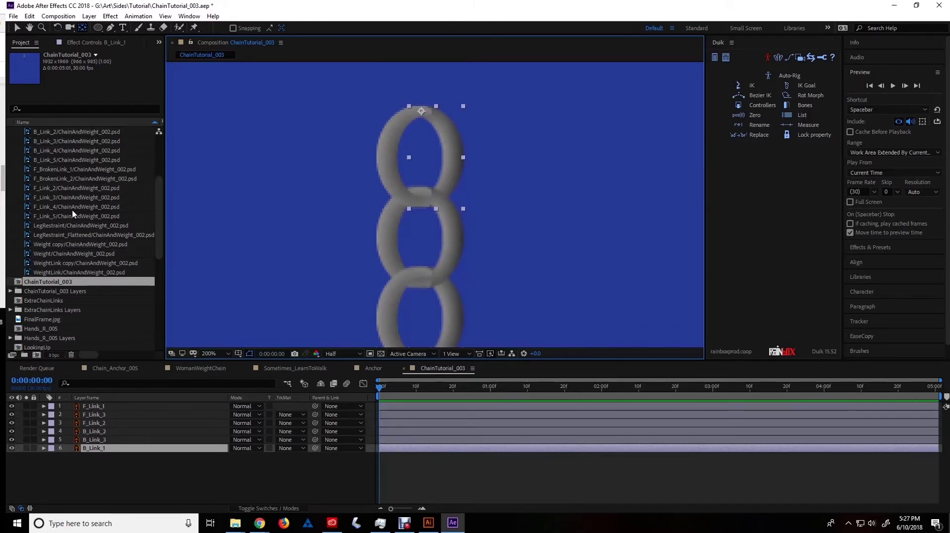
{"action": "scroll", "coordinate": [76, 217], "scroll_direction": "down", "scroll_amount": 3}
{"action": "left_click", "coordinate": [284, 198]}
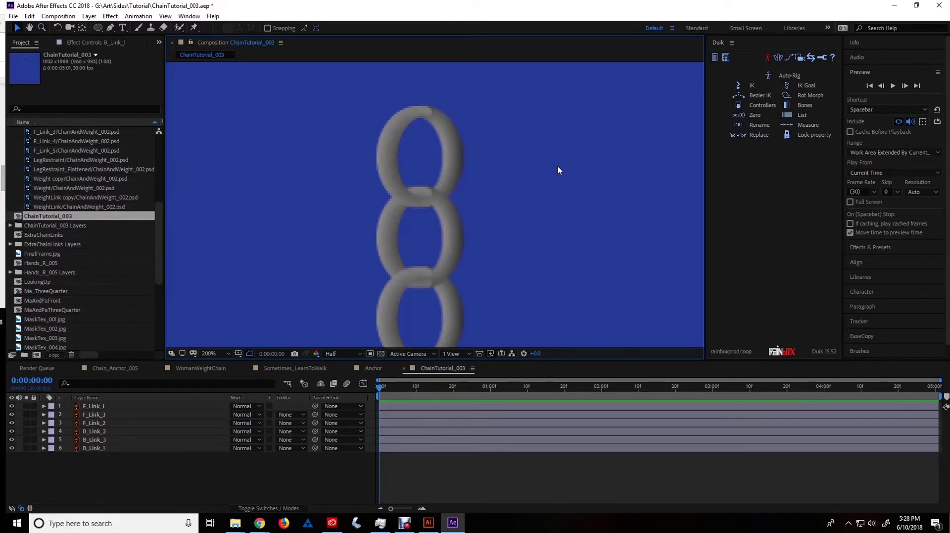
Switch to Illustrator and inspect the chain on the enlarged artboard, including the bottom link's back half
{"action": "left_click", "coordinate": [429, 522]}
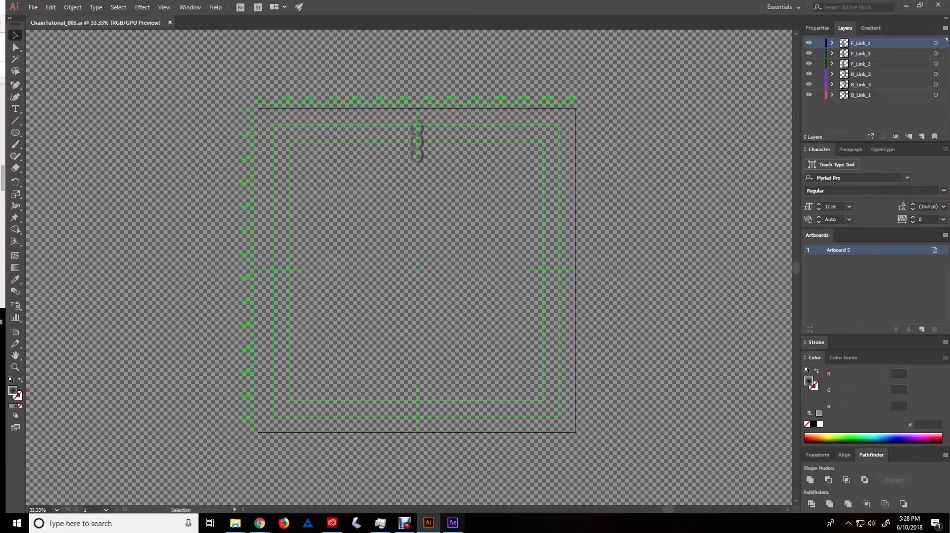
{"action": "scroll", "coordinate": [417, 270], "scroll_direction": "up", "scroll_amount": 1}
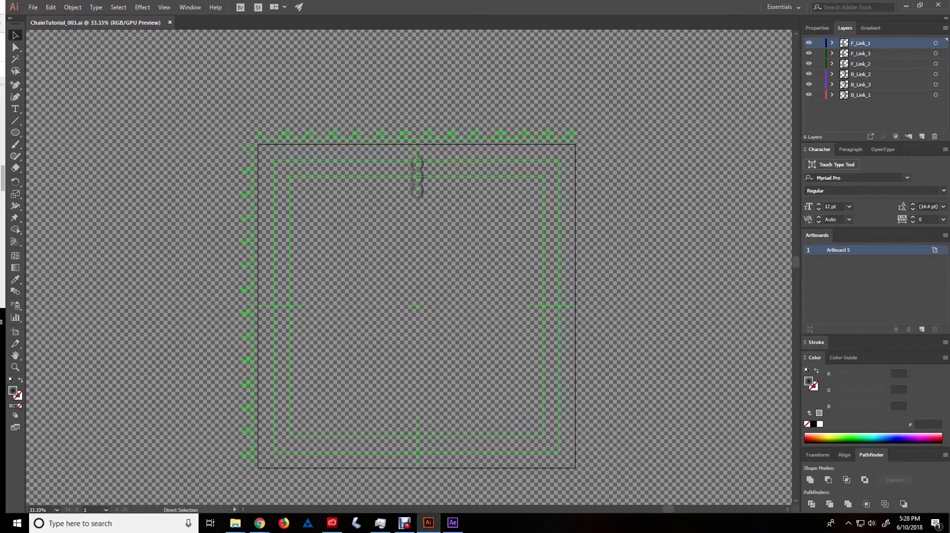
{"action": "key", "text": "ctrl+plus"}
{"action": "key", "text": "ctrl+plus"}
{"action": "key", "text": "ctrl+plus"}
{"action": "key", "text": "ctrl+plus"}
{"action": "left_click_drag", "start_coordinate": [411, 186], "coordinate": [398, 383]}
{"action": "left_click", "coordinate": [437, 335]}
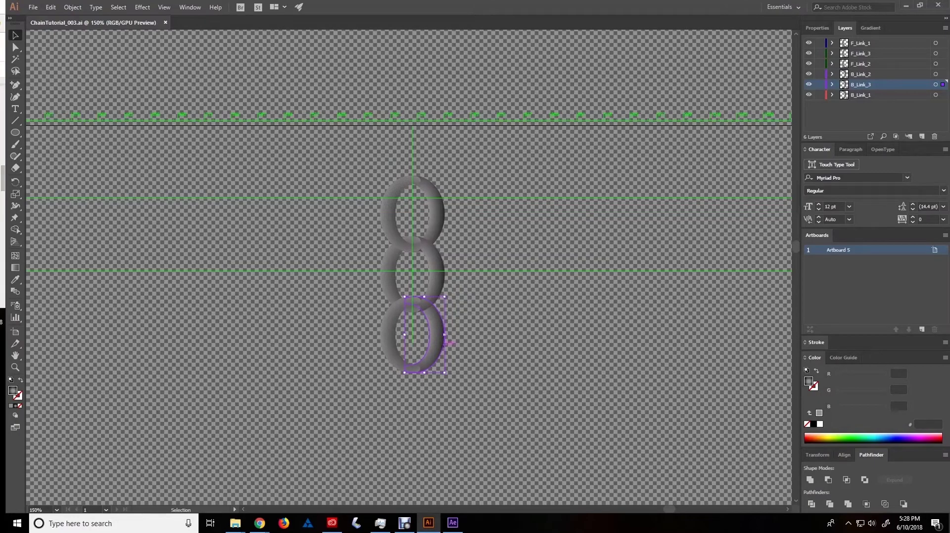
{"action": "key", "text": "ctrl+shift+a"}
Return to After Effects and review how the front and back link halves correspond to the timeline layers
{"action": "left_click", "coordinate": [453, 522]}
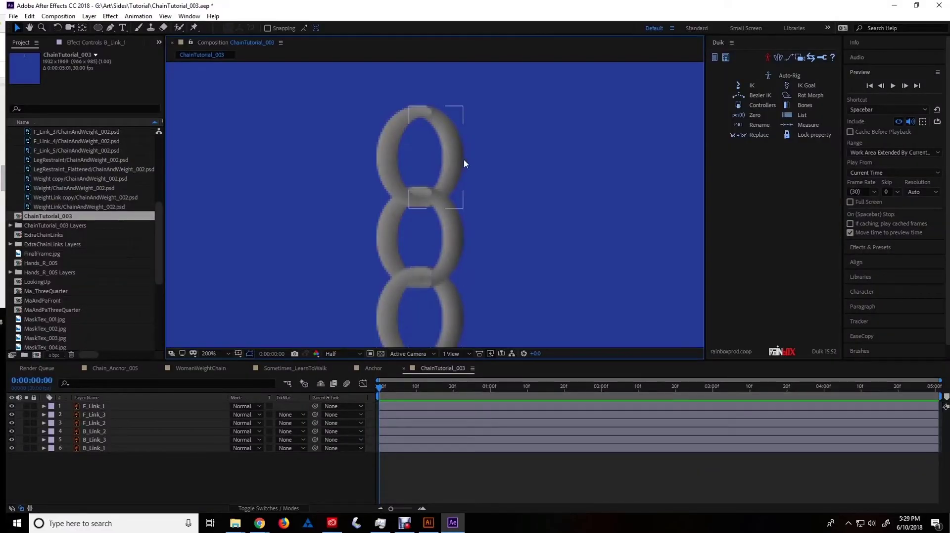
{"action": "left_click", "coordinate": [456, 243]}
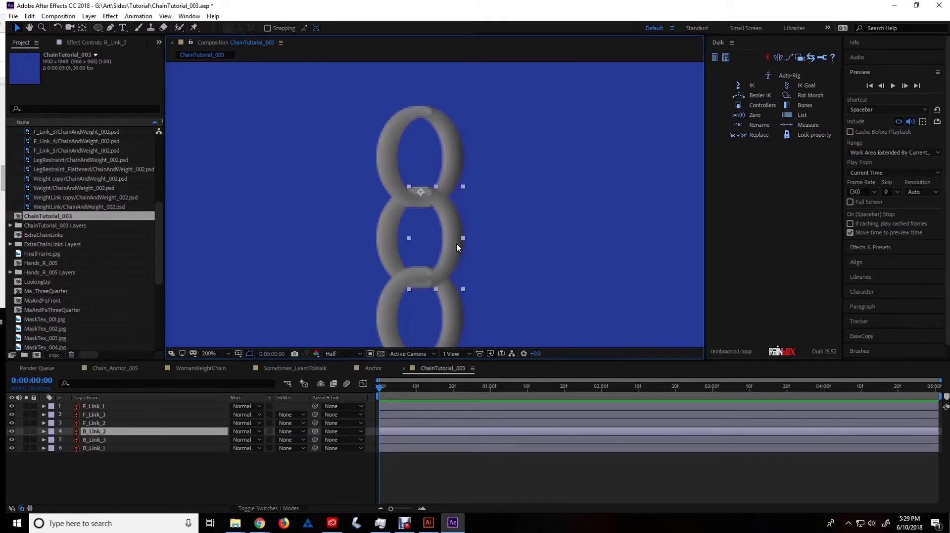
{"action": "left_click", "coordinate": [452, 133]}
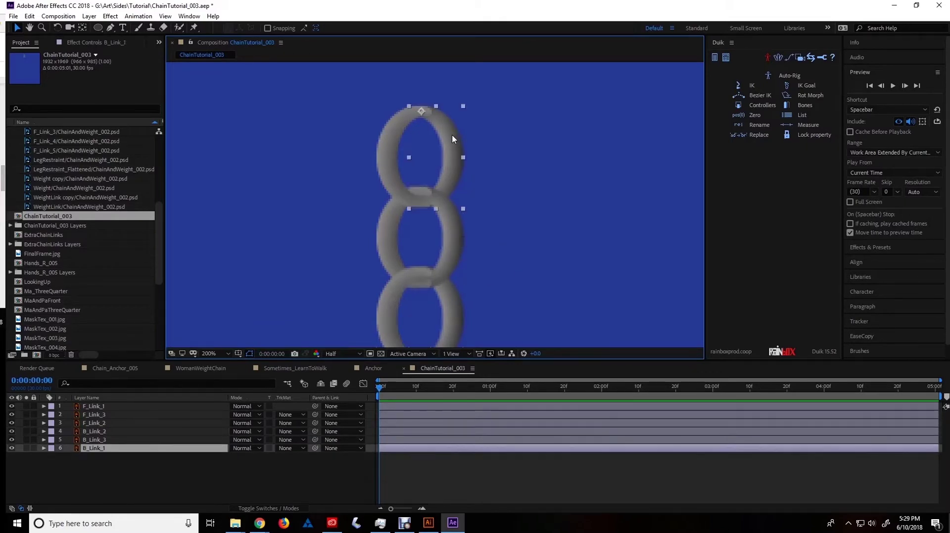
{"action": "left_click", "coordinate": [386, 162]}
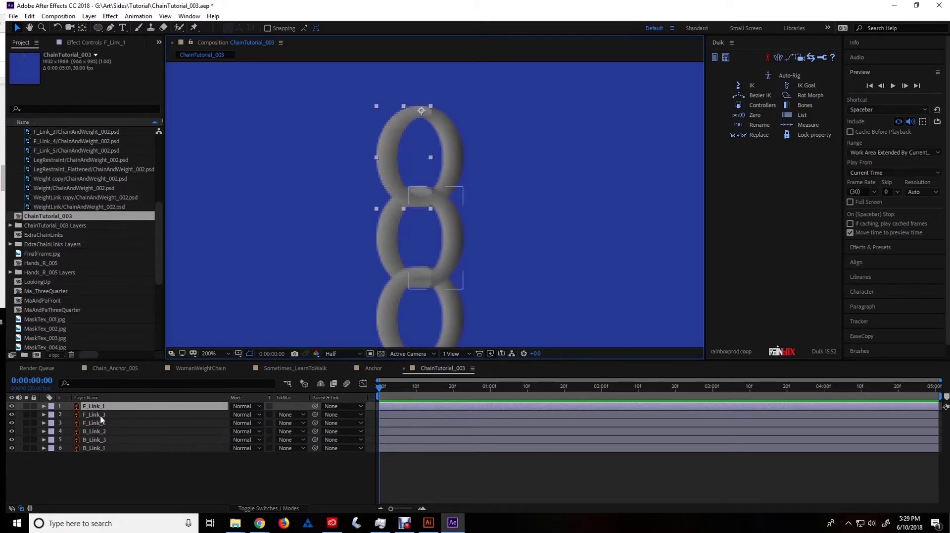
{"action": "left_click", "coordinate": [115, 423]}
{"action": "left_click", "coordinate": [117, 410]}
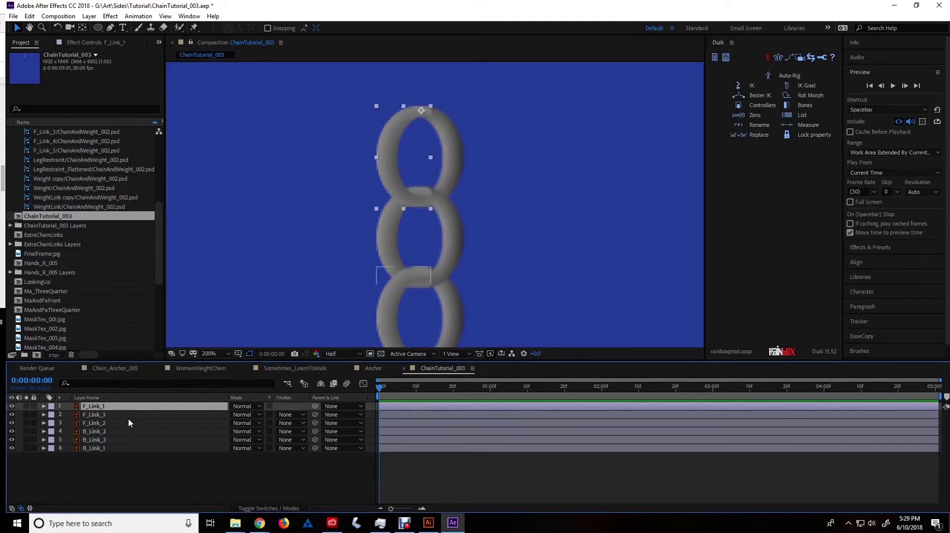
{"action": "left_click", "coordinate": [128, 416]}
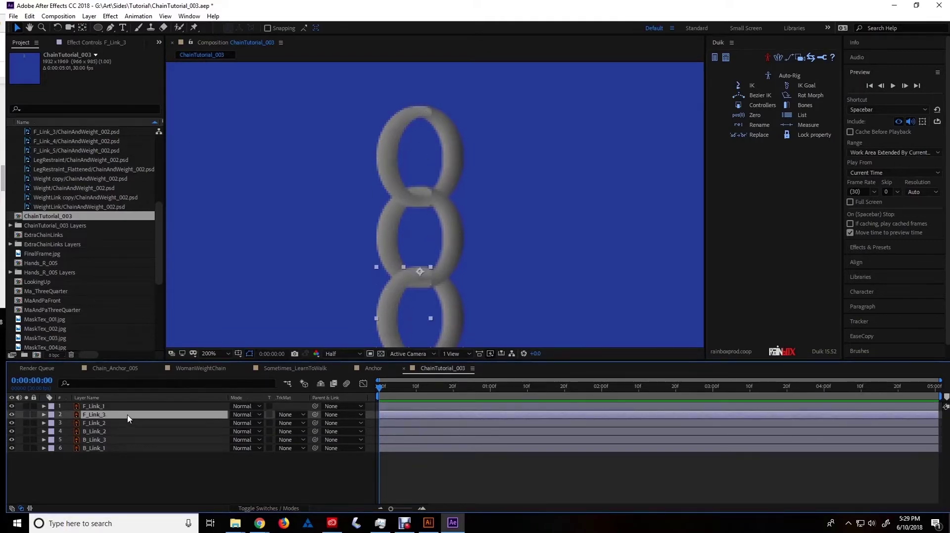
{"action": "key", "text": "ctrl+d"}
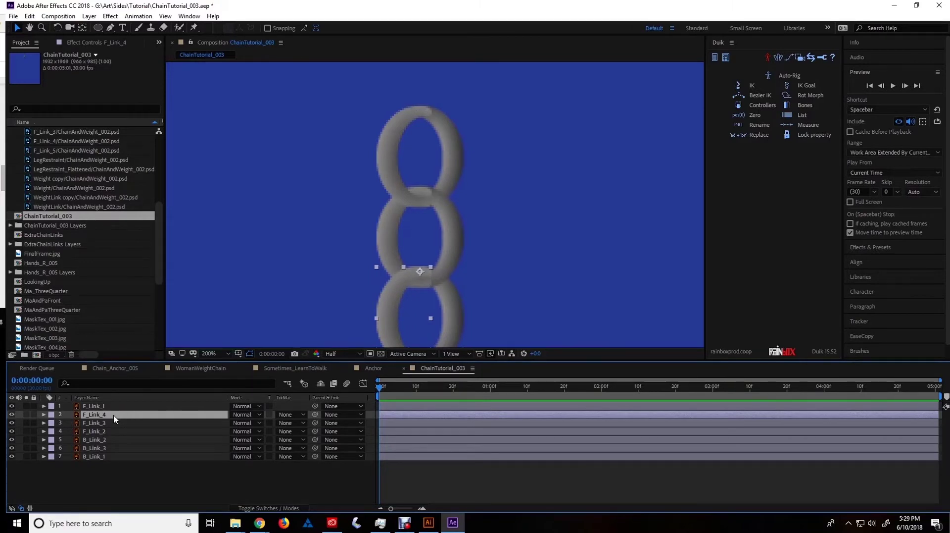
{"action": "key", "text": "ctrl+z"}
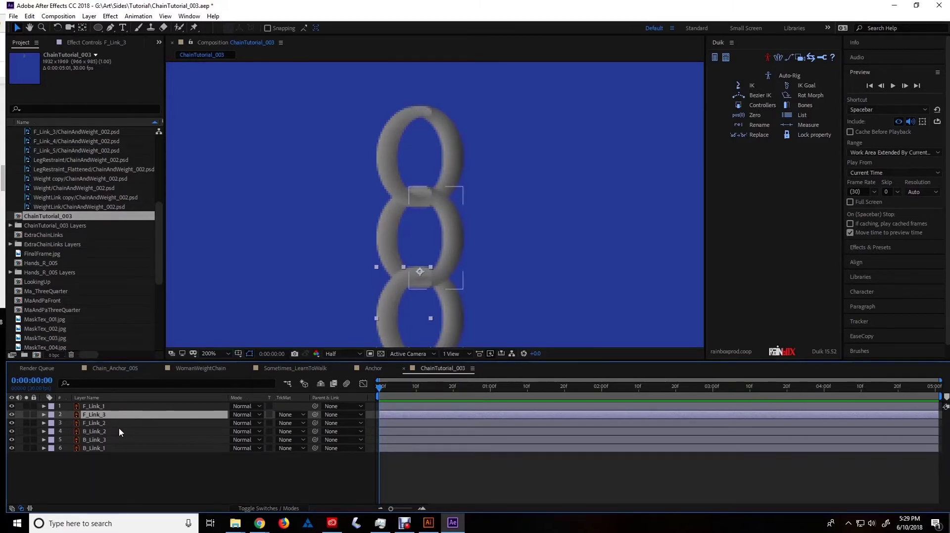
Clear the layer selection and select the middle link's front half in the composition
{"action": "left_click", "coordinate": [113, 469]}
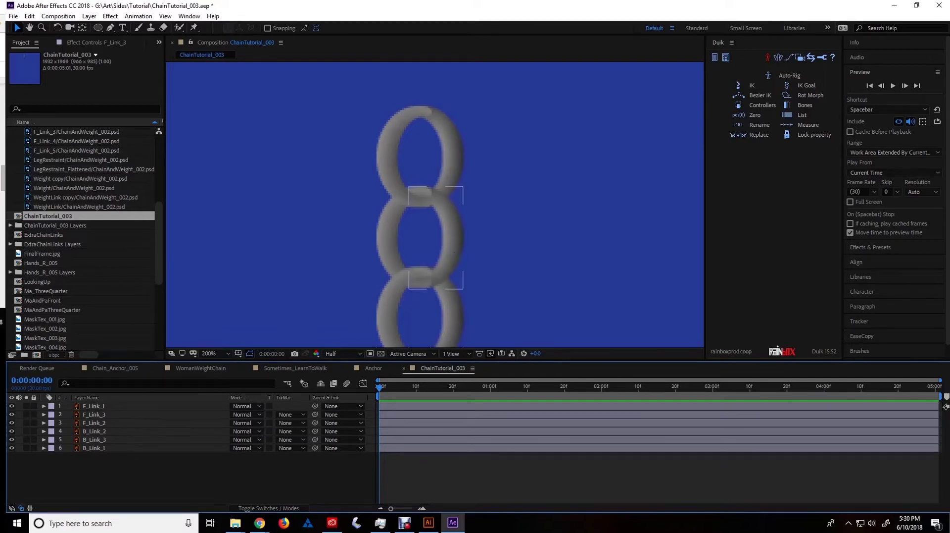
{"action": "left_click", "coordinate": [415, 252]}
{"action": "left_click", "coordinate": [386, 242]}
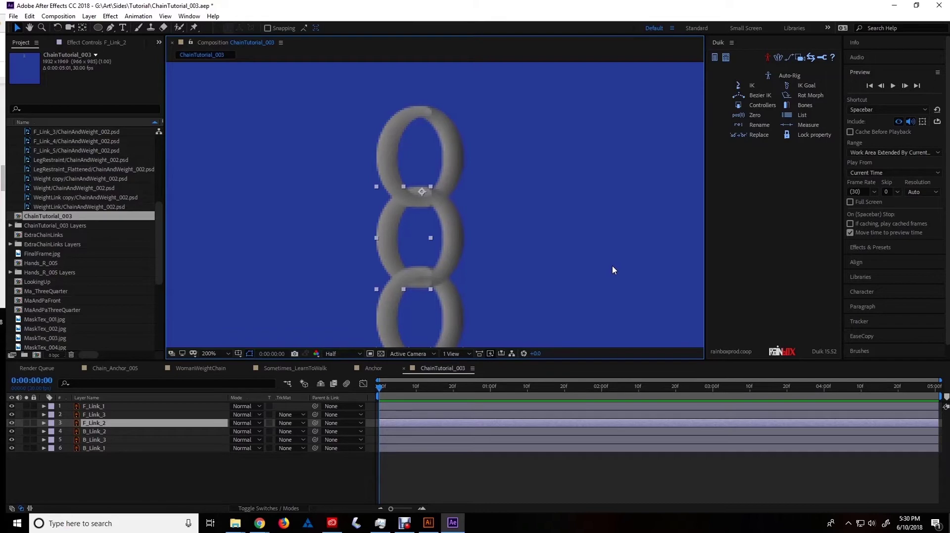
{"action": "left_click", "coordinate": [511, 253]}
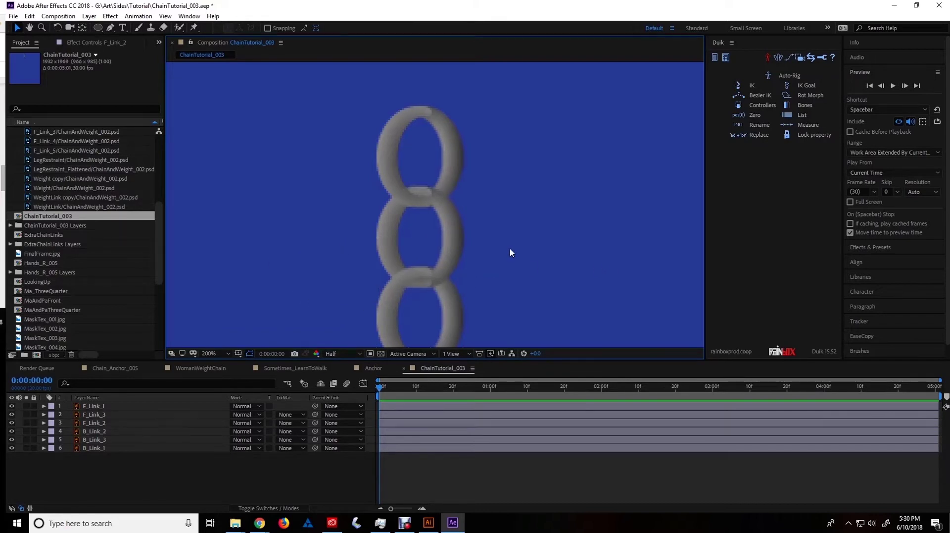
{"action": "left_click", "coordinate": [375, 225]}
{"action": "left_click", "coordinate": [110, 15]}
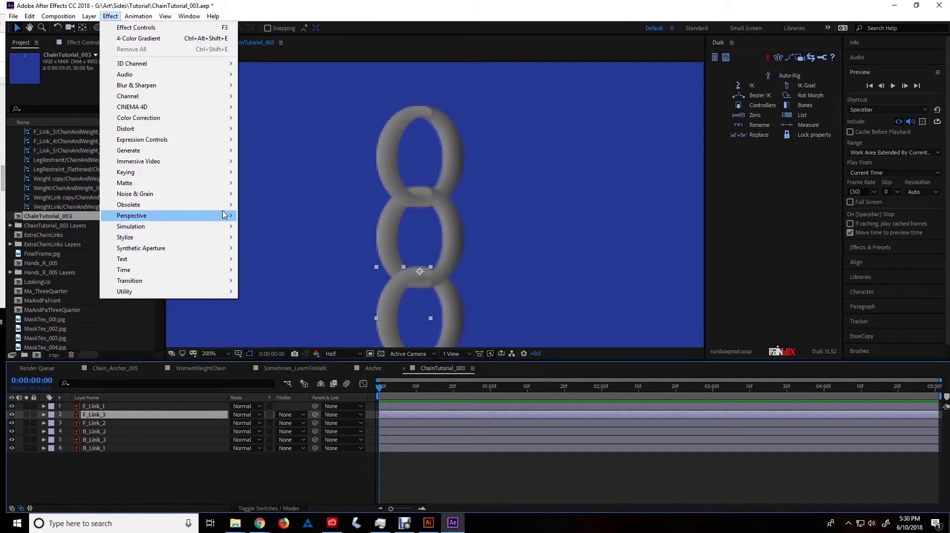
{"action": "mouse_move", "coordinate": [178, 152]}
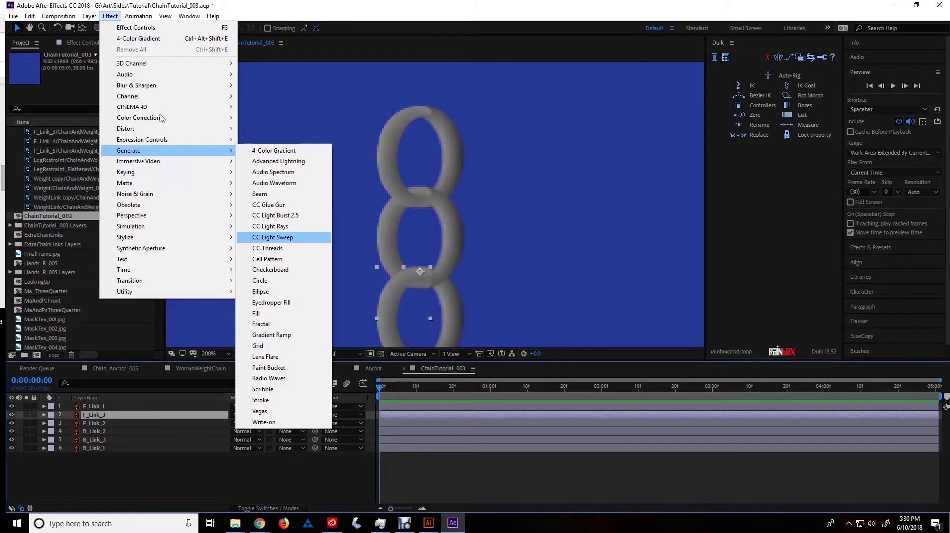
{"action": "left_click", "coordinate": [167, 2]}
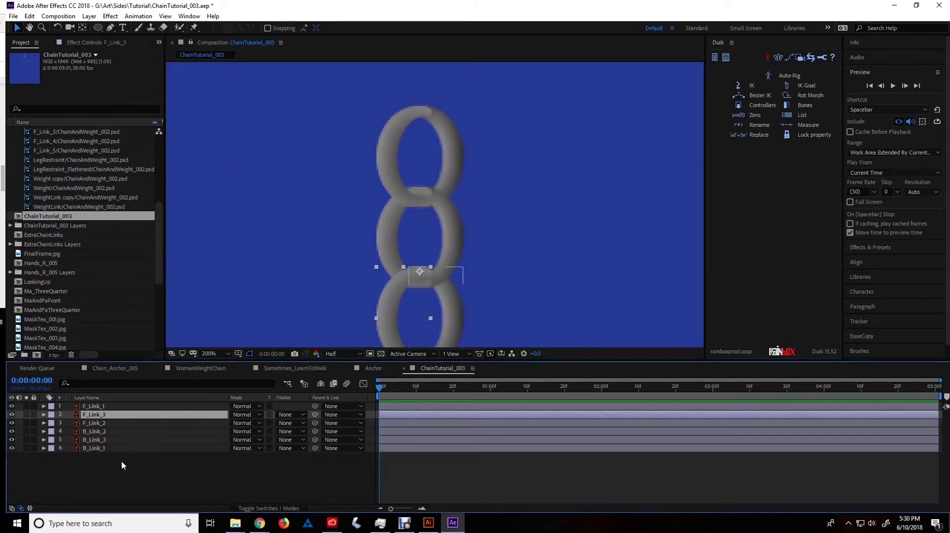
{"action": "left_click", "coordinate": [134, 471]}
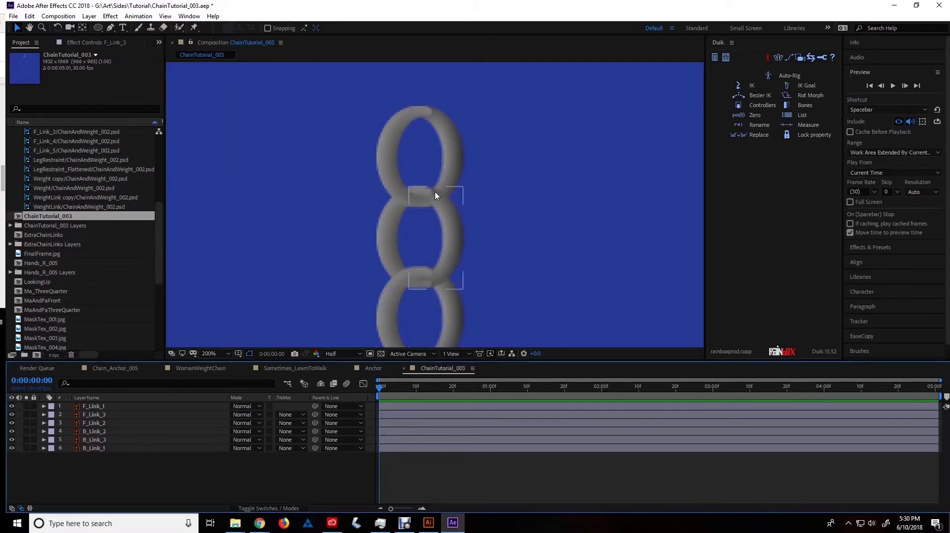
Review which layers hold the back halves of the middle and top links, and clear the selection
{"action": "left_click", "coordinate": [402, 184]}
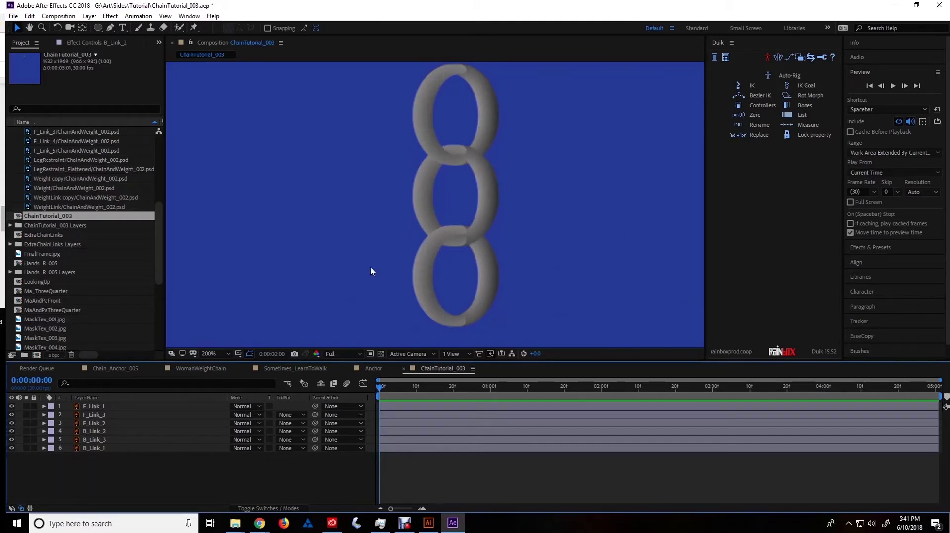
{"action": "left_click", "coordinate": [493, 196]}
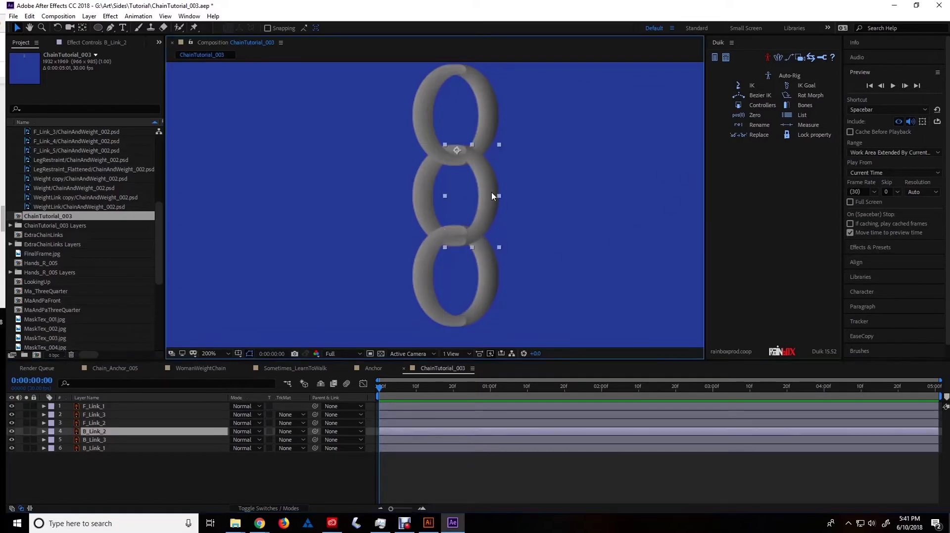
{"action": "left_click", "coordinate": [498, 106]}
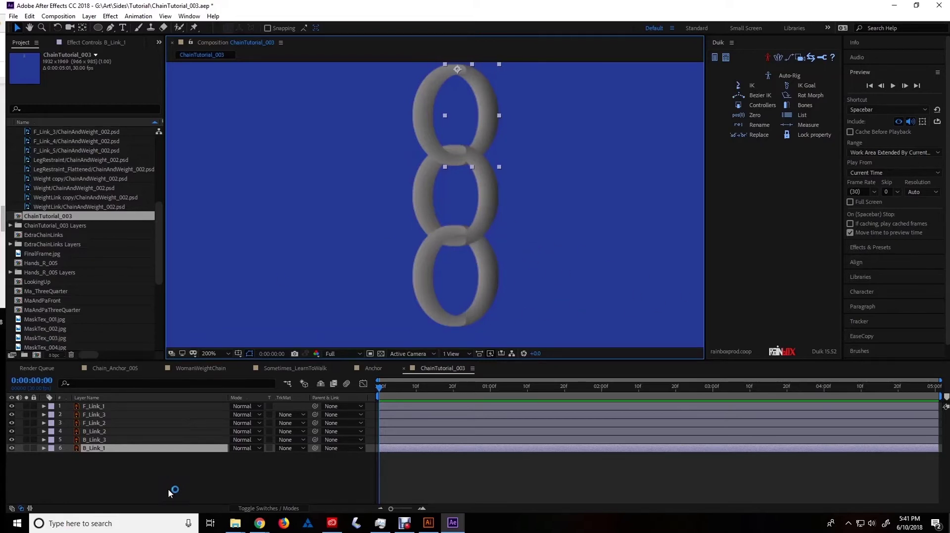
{"action": "left_click", "coordinate": [270, 468]}
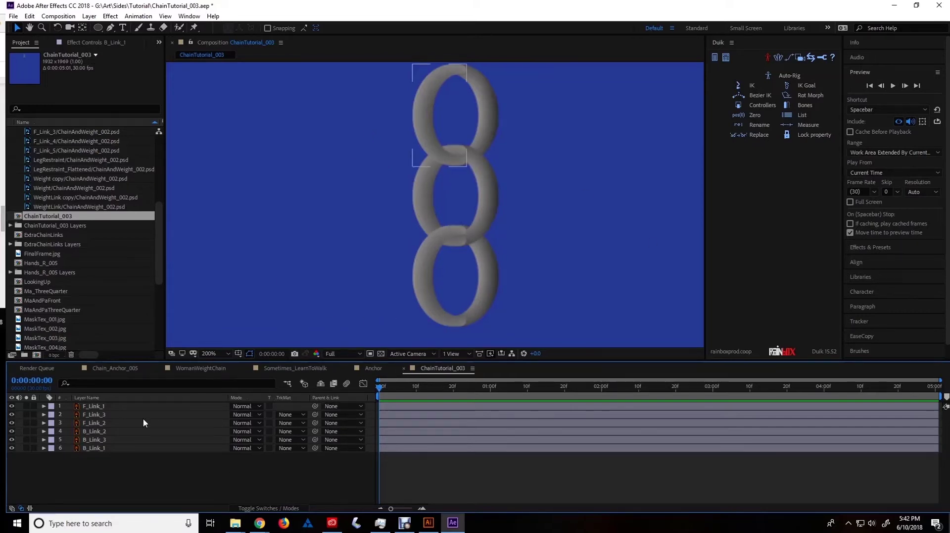
{"action": "left_click", "coordinate": [101, 423]}
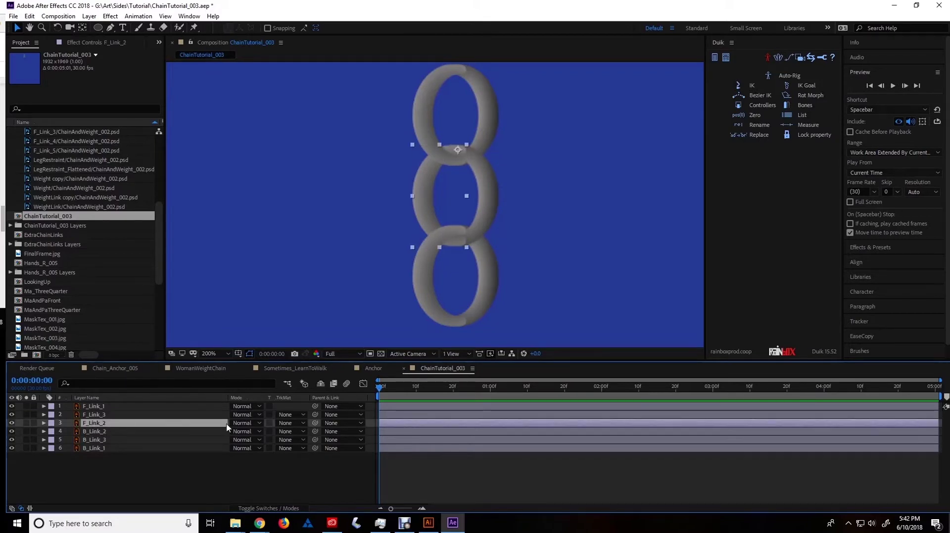
{"action": "left_click", "coordinate": [343, 432]}
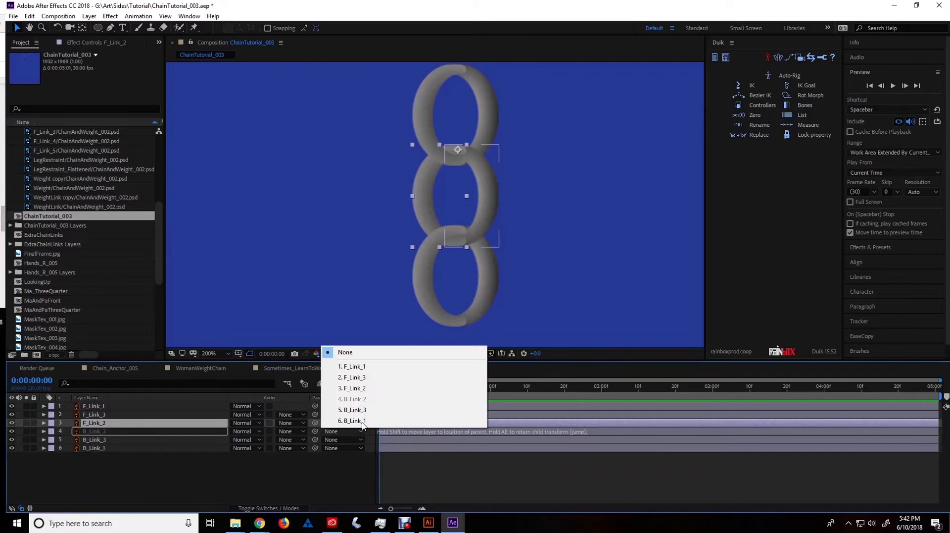
{"action": "left_click", "coordinate": [366, 388]}
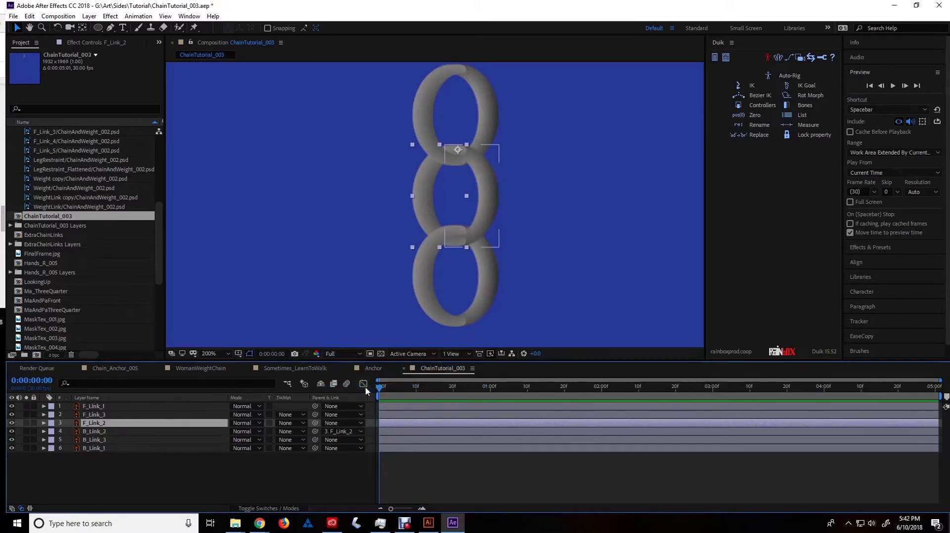
{"action": "left_click", "coordinate": [339, 430]}
{"action": "left_click", "coordinate": [360, 353]}
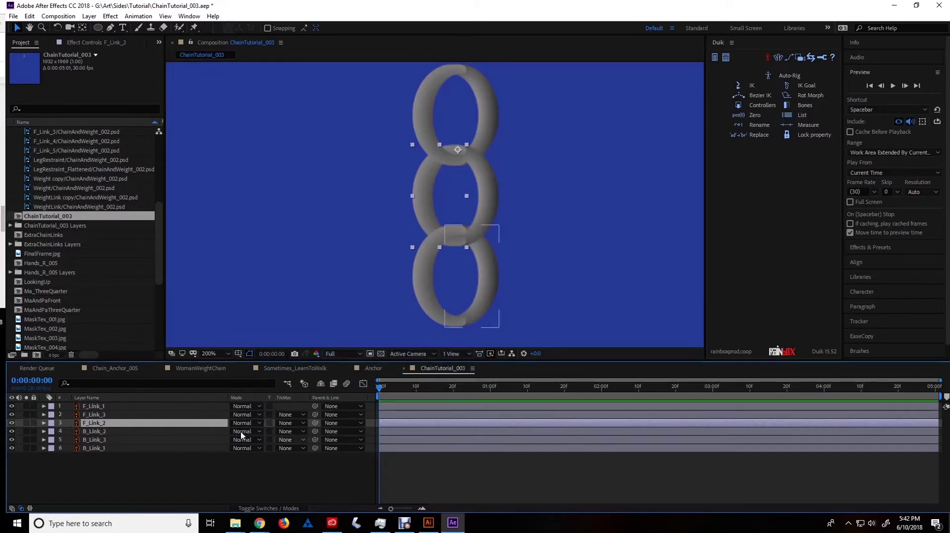
Parent layer B_Link_1 to F_Link_1, and parent F_Link_2 to B_Link_1
{"action": "left_click", "coordinate": [347, 446]}
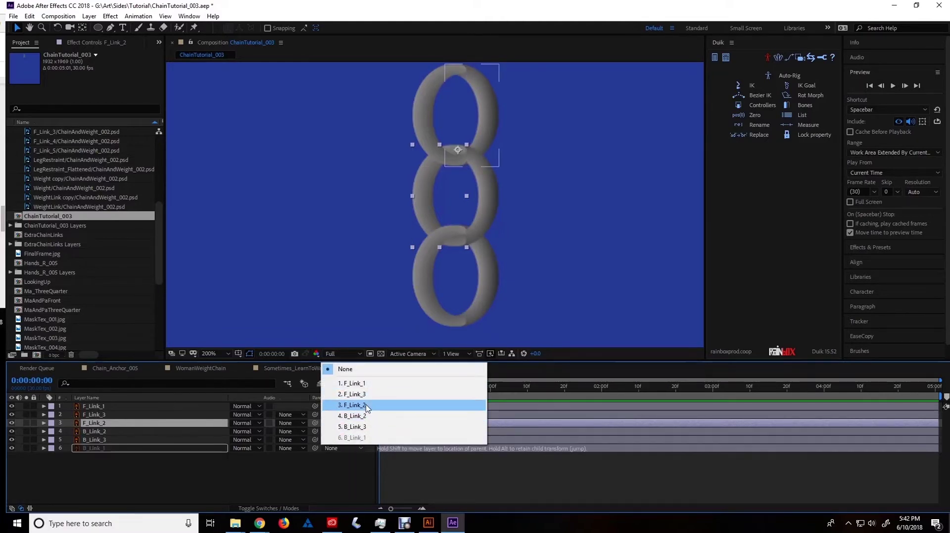
{"action": "left_click", "coordinate": [365, 382]}
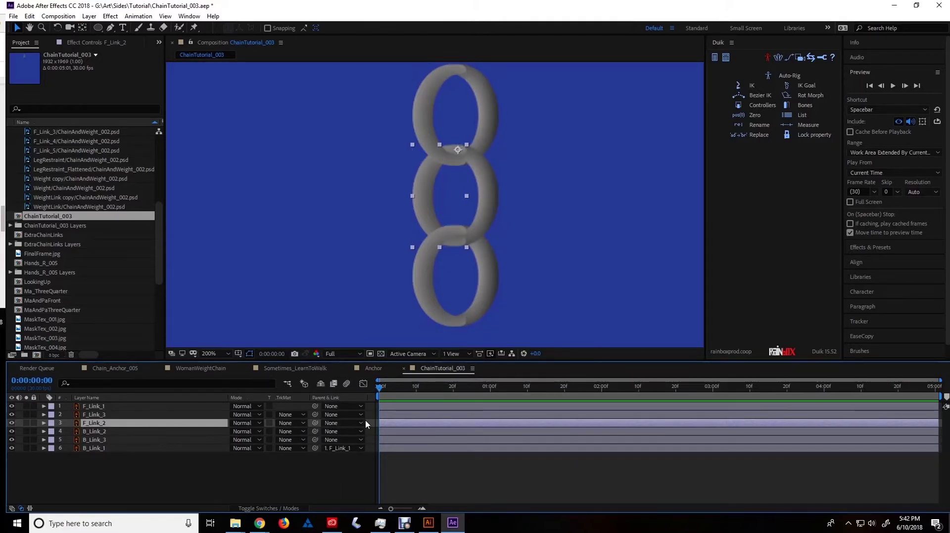
{"action": "left_click", "coordinate": [347, 422]}
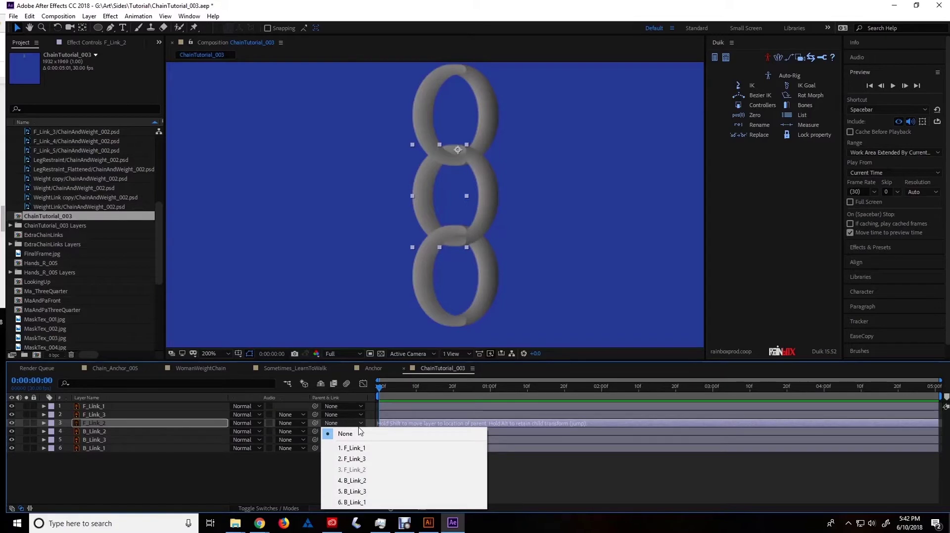
{"action": "left_click", "coordinate": [353, 501]}
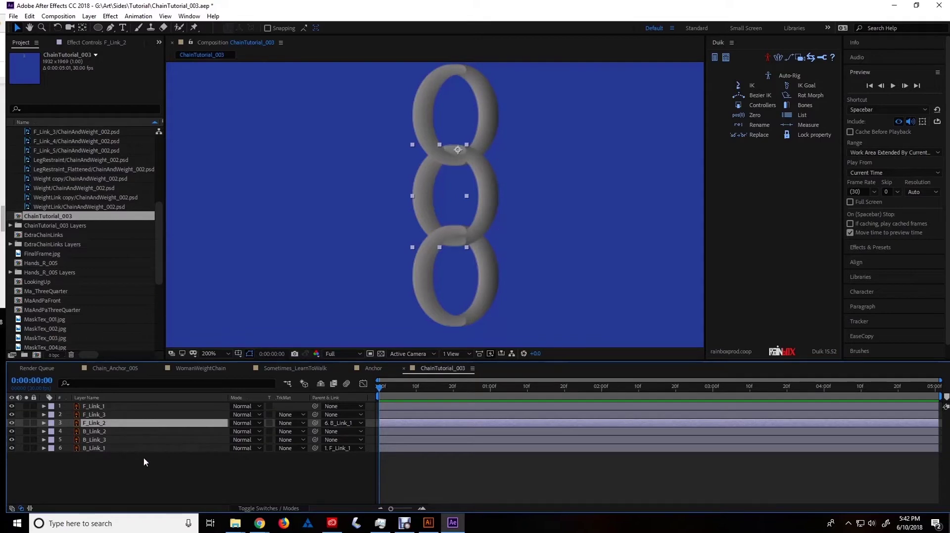
Parent layer B_Link_2 to F_Link_2, and parent F_Link_3 to B_Link_2
{"action": "left_click", "coordinate": [311, 431]}
{"action": "left_click", "coordinate": [340, 432]}
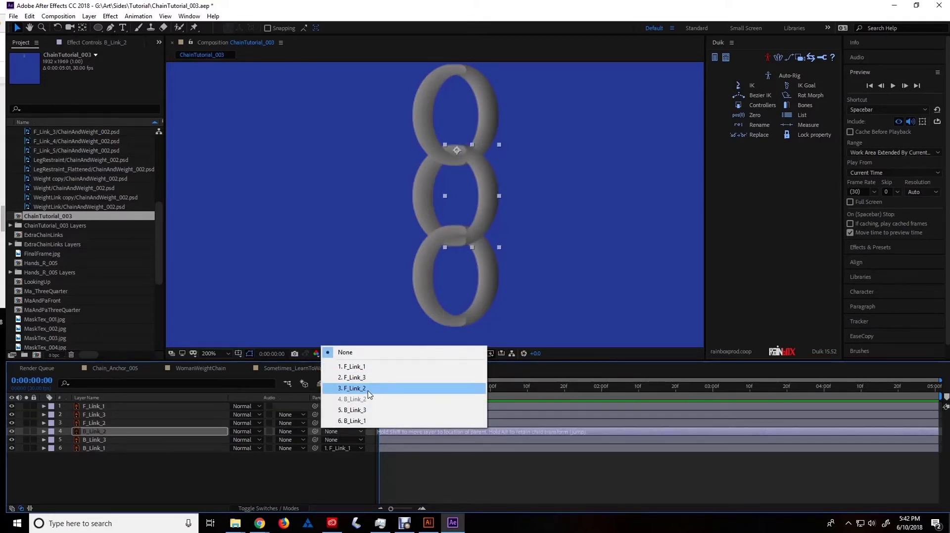
{"action": "left_click", "coordinate": [368, 389]}
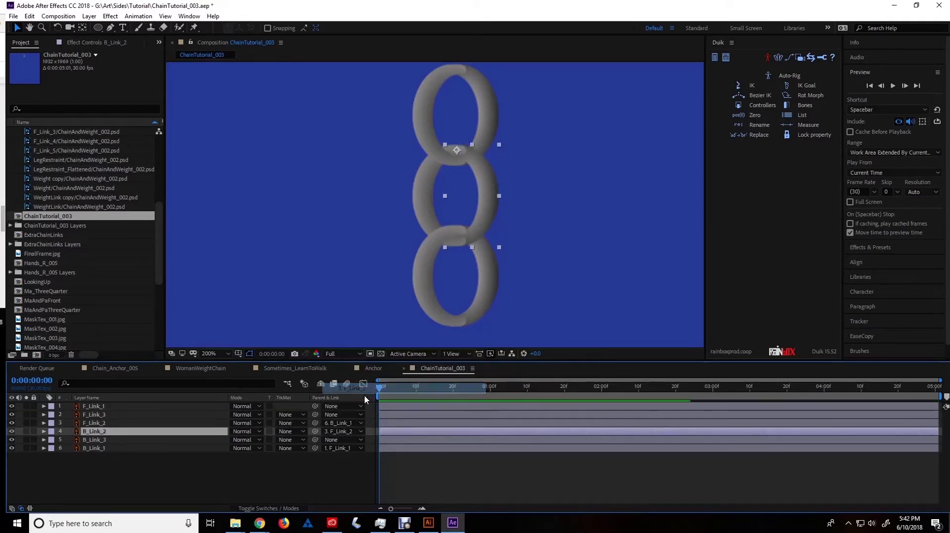
{"action": "left_click", "coordinate": [339, 415]}
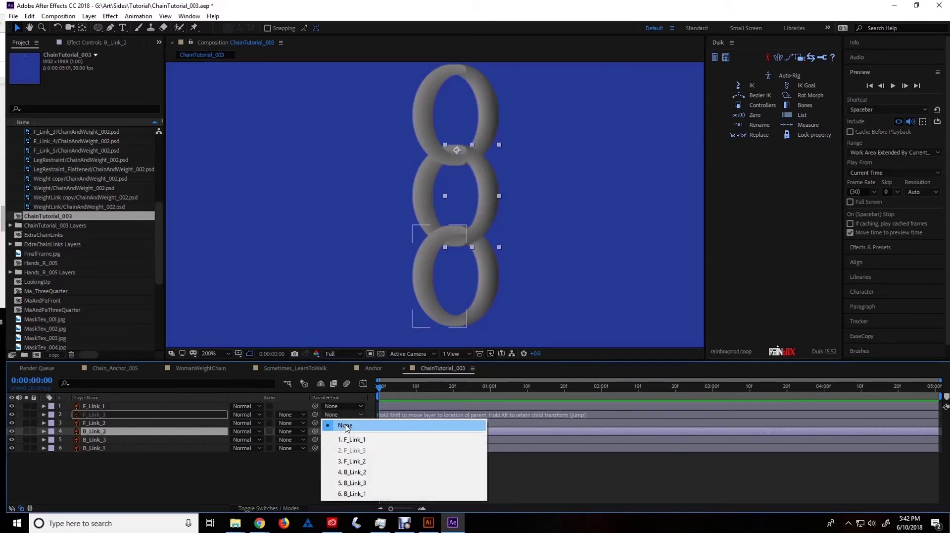
{"action": "left_click", "coordinate": [358, 473]}
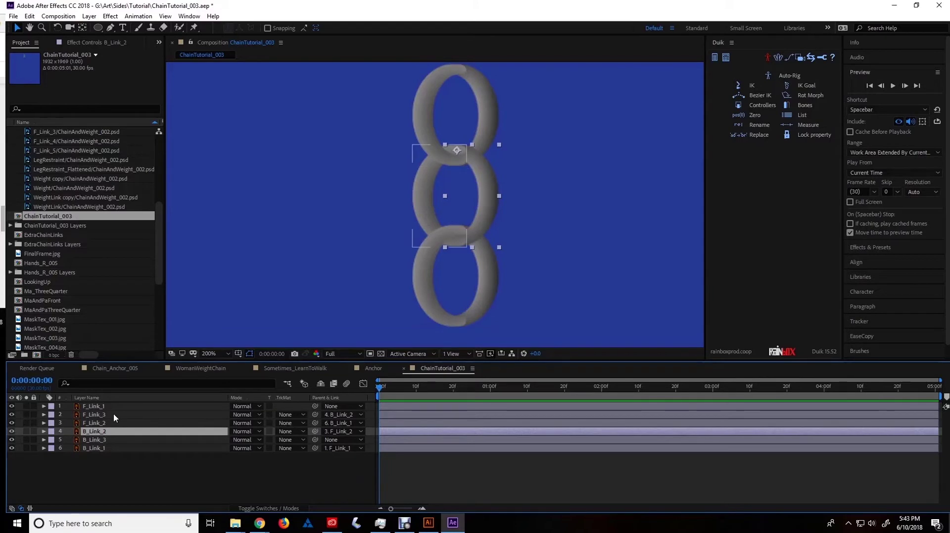
Parent layer B_Link_3 to F_Link_3 and clear the layer selection
{"action": "left_click", "coordinate": [337, 438]}
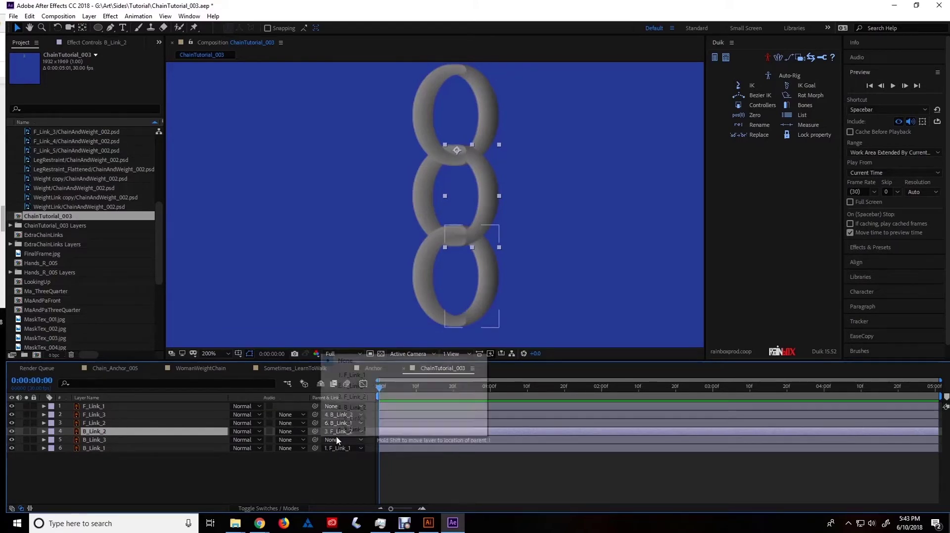
{"action": "left_click", "coordinate": [346, 387]}
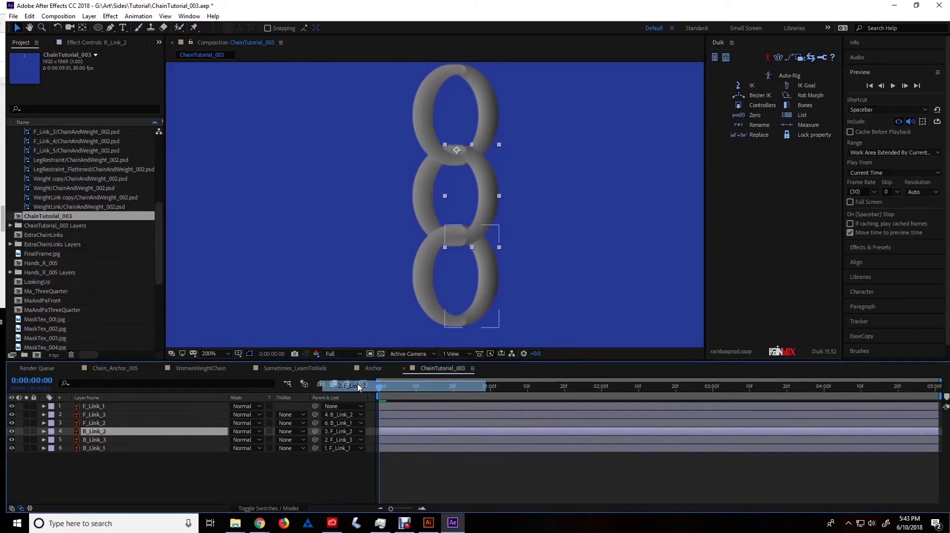
{"action": "left_click", "coordinate": [341, 482]}
Duplicate all six link layers and move the copies together above the originals in the layer stack
{"action": "left_click", "coordinate": [423, 282]}
{"action": "key", "text": "w"}
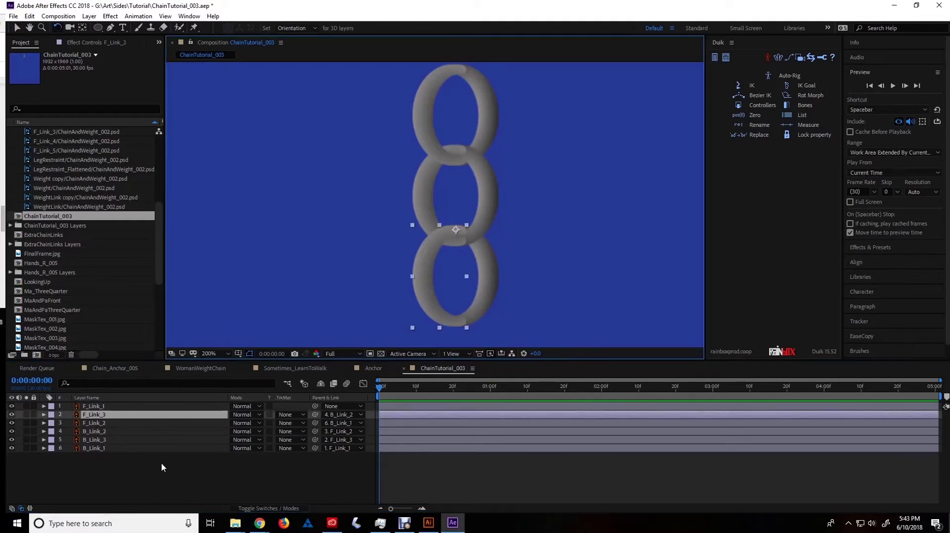
{"action": "left_click_drag", "start_coordinate": [172, 450], "coordinate": [158, 406]}
{"action": "key", "text": "ctrl+d"}
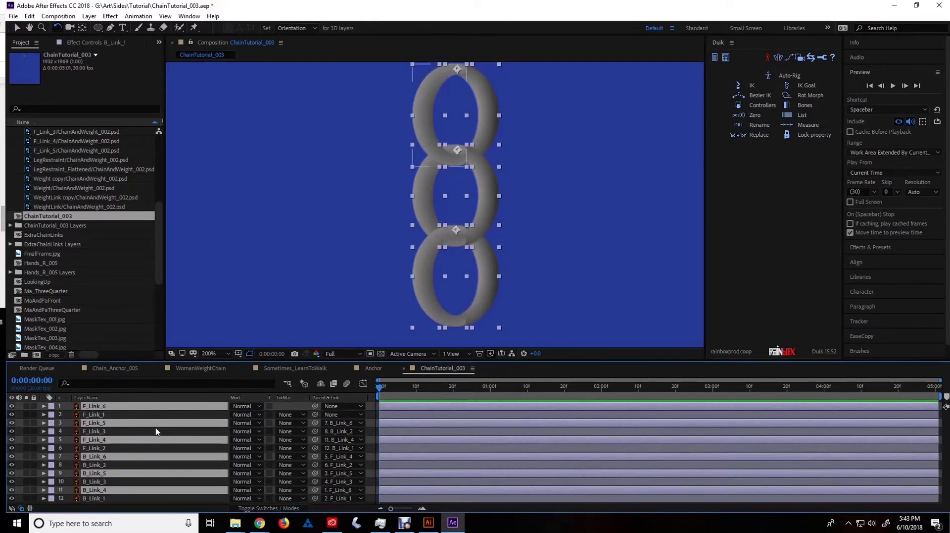
{"action": "left_click_drag", "start_coordinate": [128, 425], "coordinate": [126, 411]}
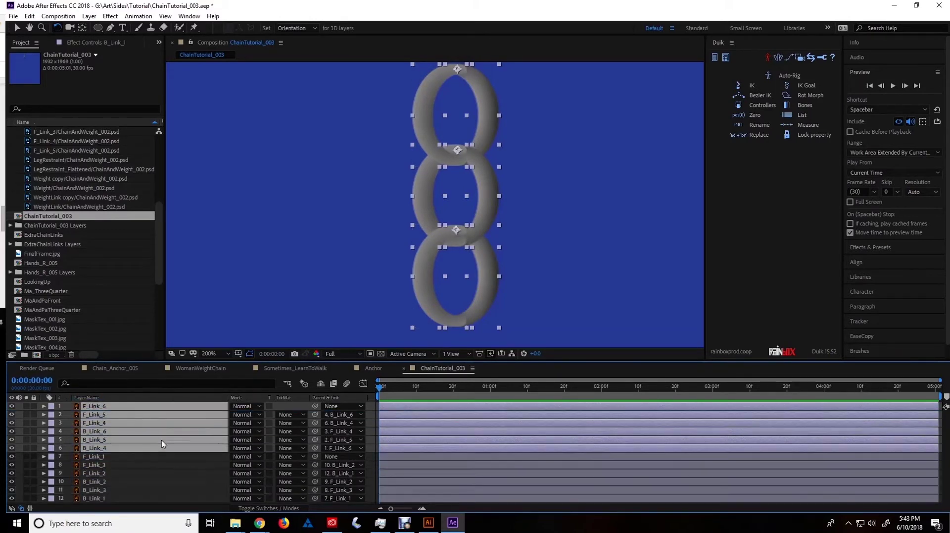
Move the duplicated chain straight down by its top parent layer F_Link_6 so it interlocks below the original chain, and clear the selection
{"action": "left_click", "coordinate": [170, 465]}
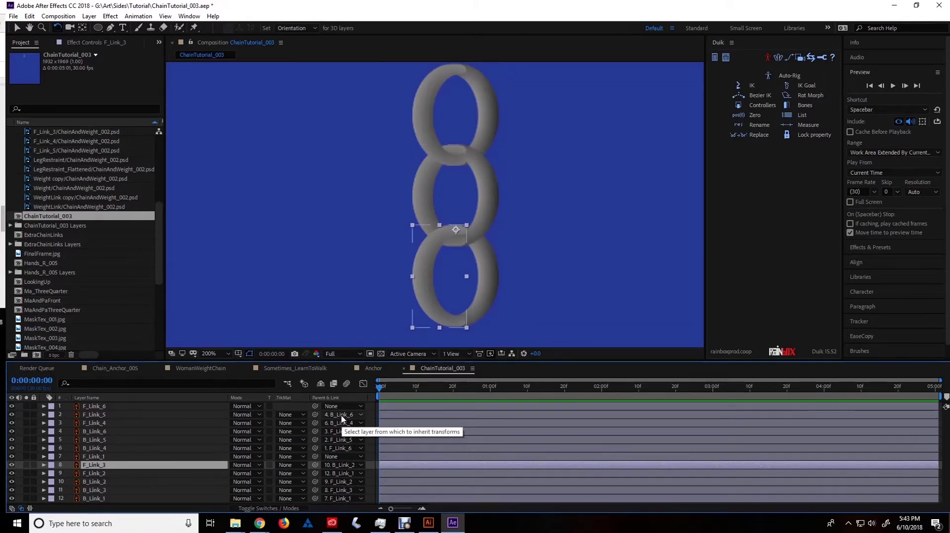
{"action": "left_click", "coordinate": [123, 406]}
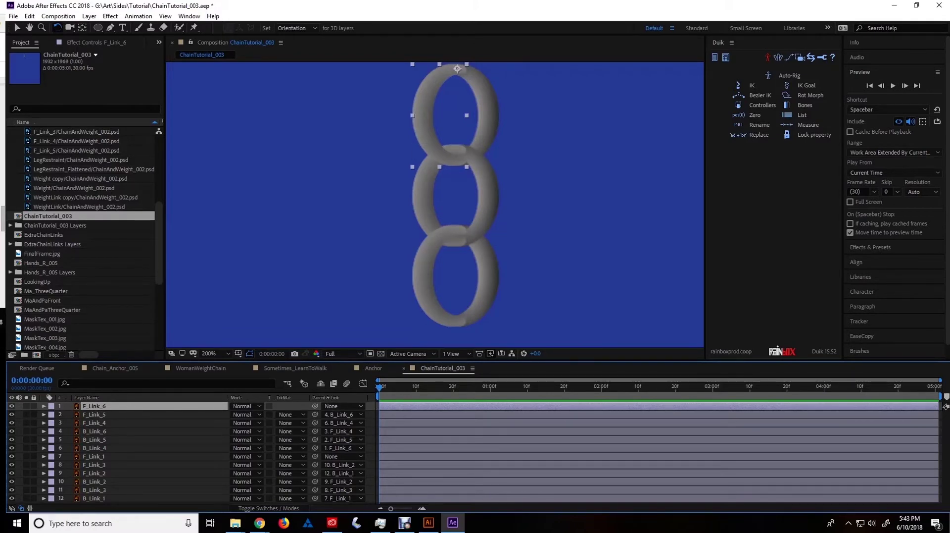
{"action": "left_click", "coordinate": [14, 28]}
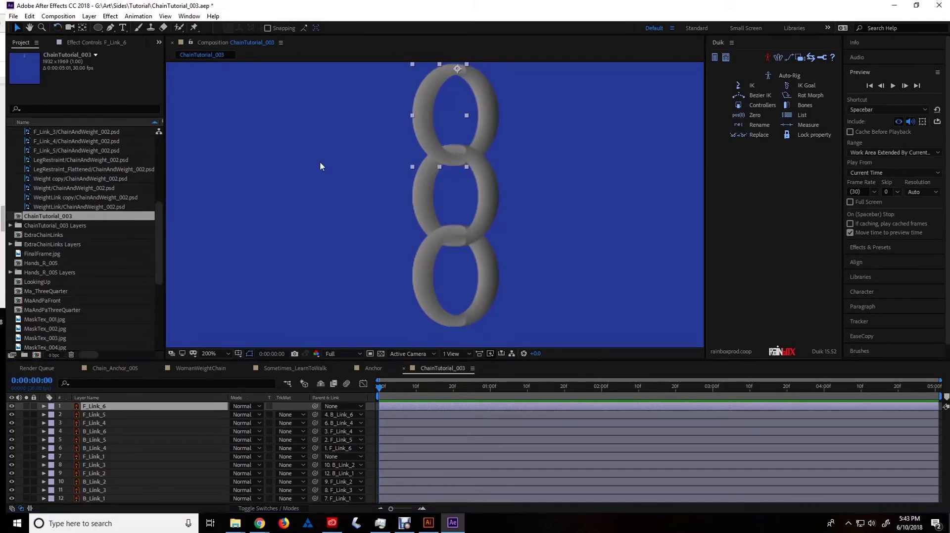
{"action": "left_click_drag", "start_coordinate": [433, 129], "coordinate": [433, 338]}
{"action": "left_click", "coordinate": [331, 254]}
{"action": "key", "text": "h"}
{"action": "left_click_drag", "start_coordinate": [332, 250], "coordinate": [291, 86]}
{"action": "left_click_drag", "start_coordinate": [339, 209], "coordinate": [364, 276]}
{"action": "key", "text": "v"}
{"action": "left_click", "coordinate": [361, 245]}
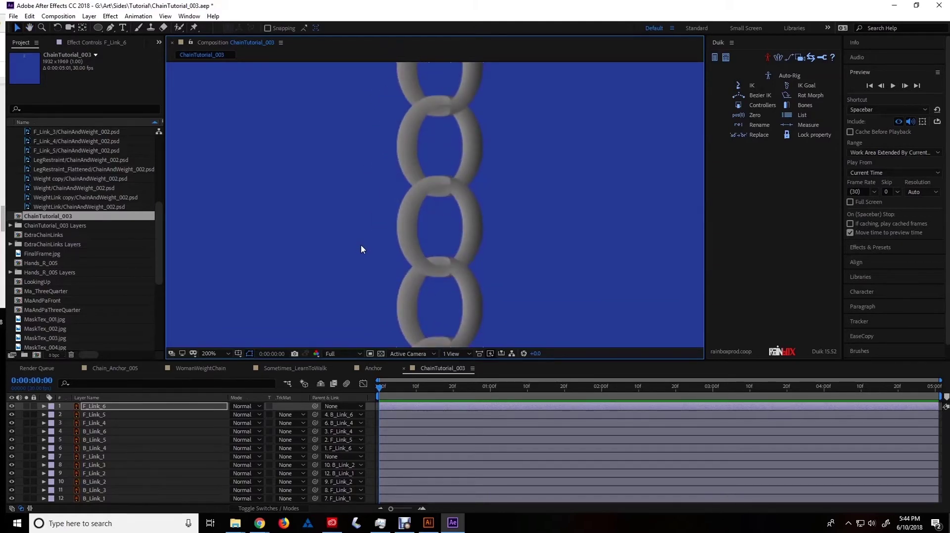
Examine the link halves around the joint between the original and duplicated chains, comparing F_Link_3 and F_Link_6 with their timeline layers
{"action": "key", "text": "h"}
{"action": "left_click_drag", "start_coordinate": [367, 170], "coordinate": [380, 18]}
{"action": "key", "text": "v"}
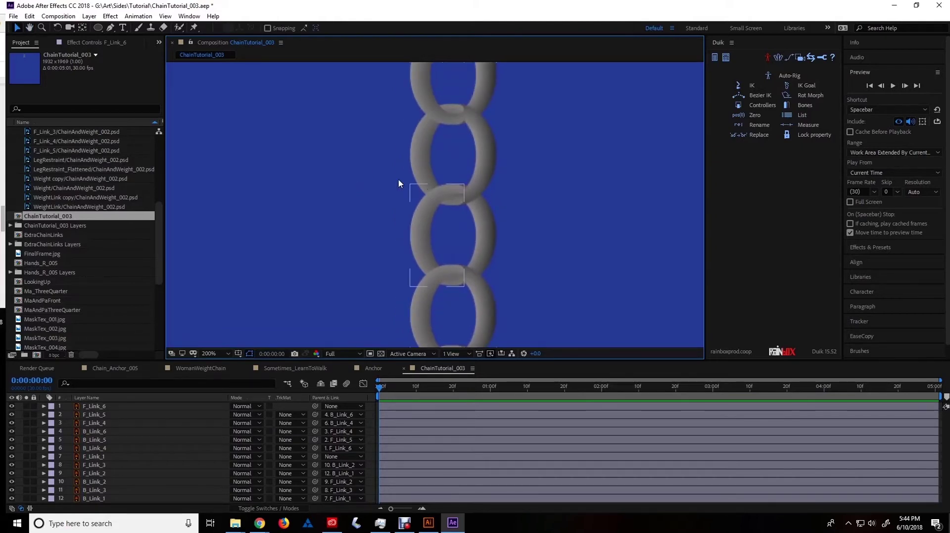
{"action": "left_click", "coordinate": [412, 86]}
{"action": "left_click", "coordinate": [490, 165]}
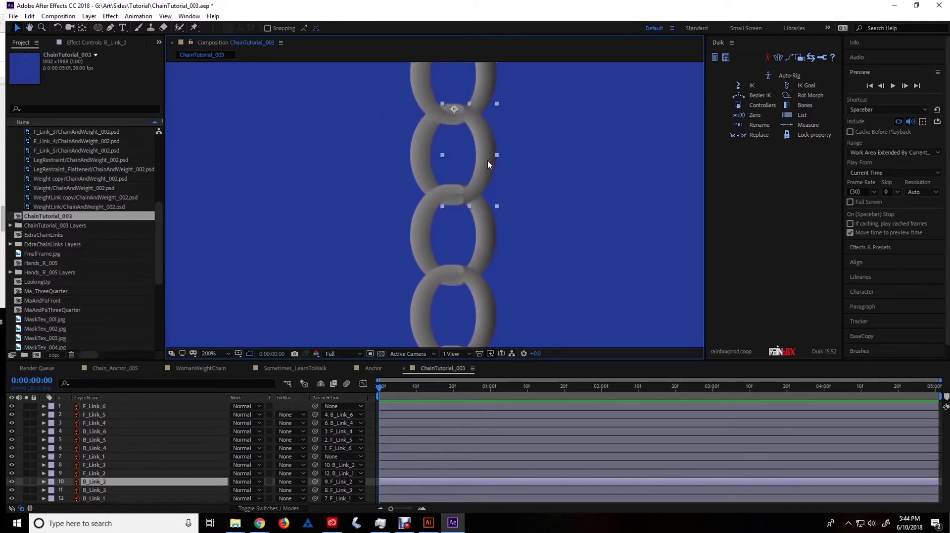
{"action": "left_click", "coordinate": [412, 224]}
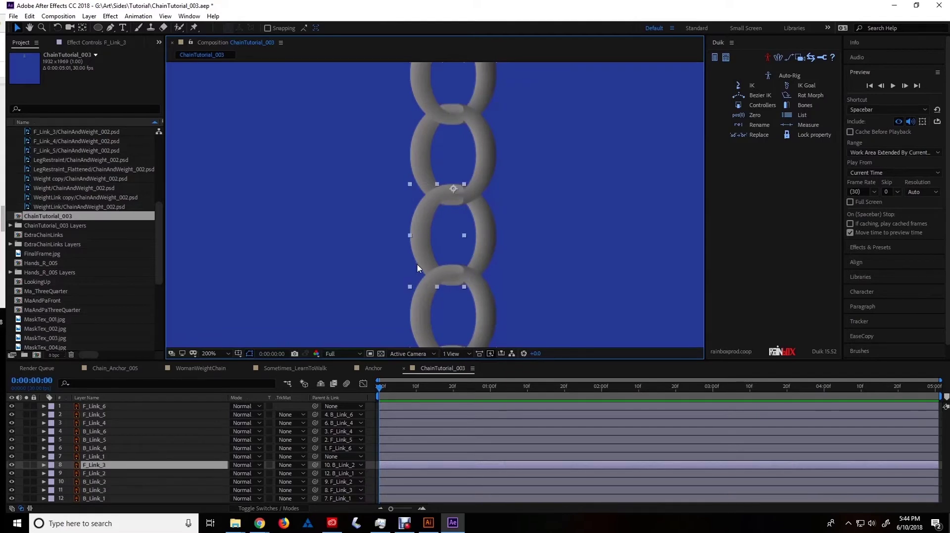
{"action": "left_click", "coordinate": [414, 313]}
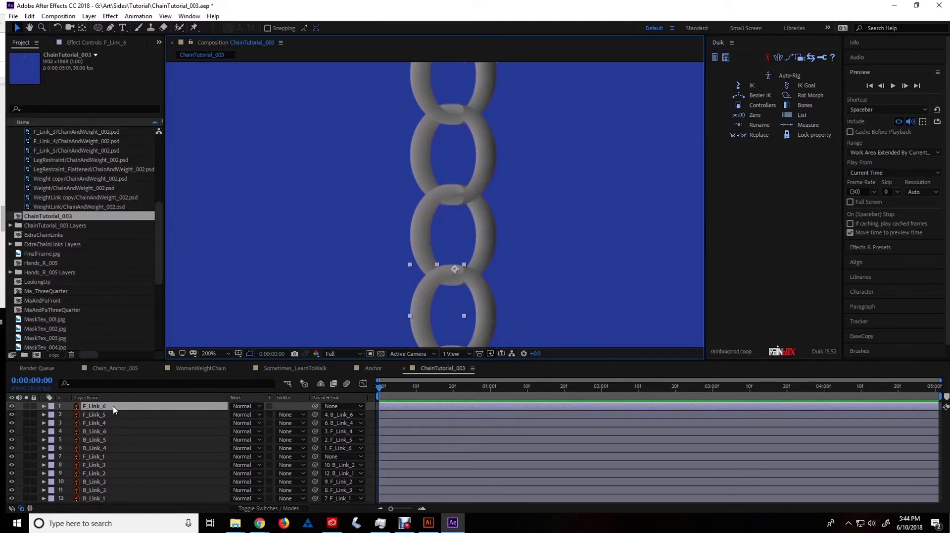
{"action": "left_click", "coordinate": [423, 225]}
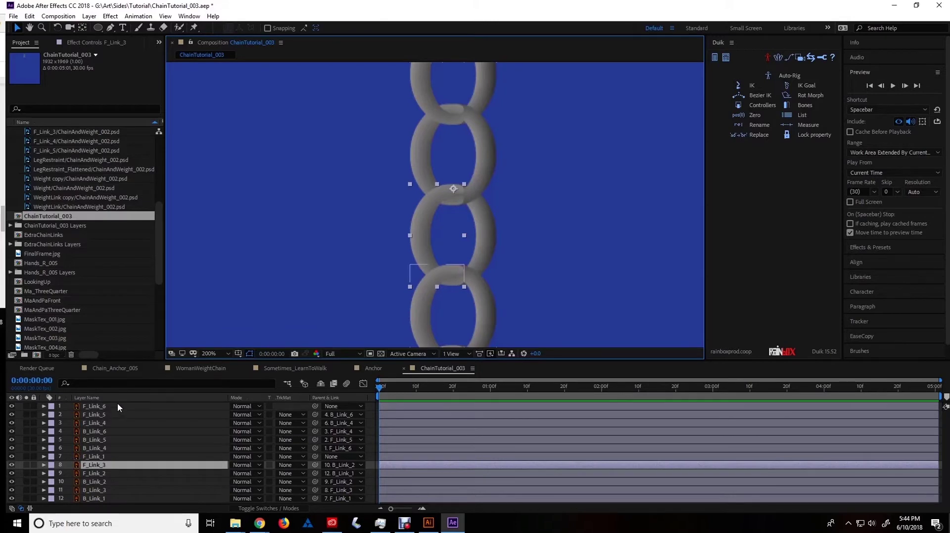
{"action": "left_click", "coordinate": [423, 315]}
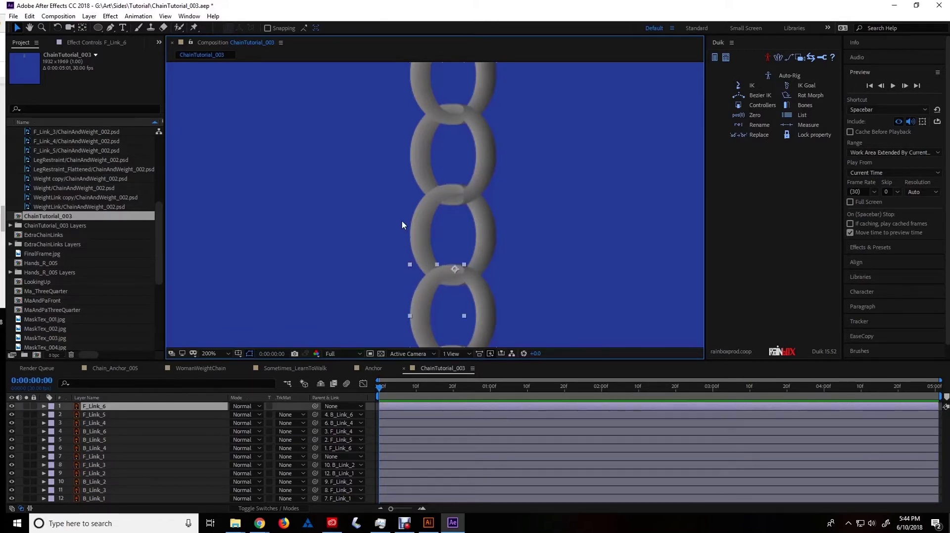
Move the front layers F_Link_4, F_Link_5 and F_Link_6 down the layer stack to sit directly below F_Link_3
{"action": "left_click", "coordinate": [417, 224]}
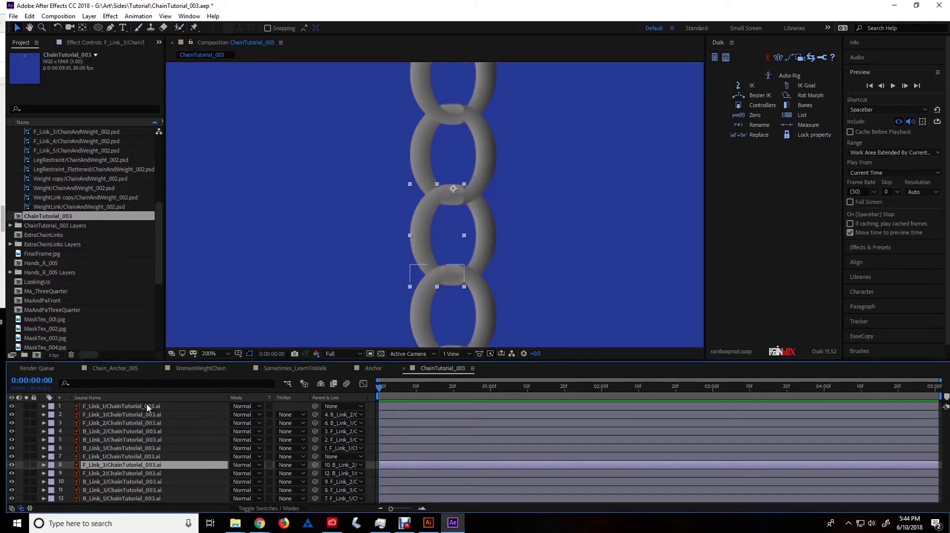
{"action": "left_click_drag", "start_coordinate": [133, 407], "coordinate": [132, 469]}
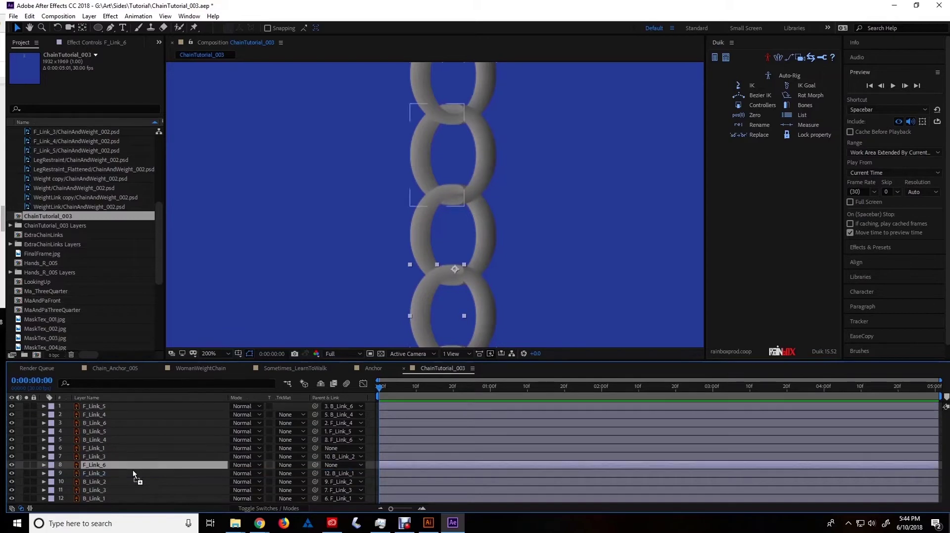
{"action": "left_click_drag", "start_coordinate": [122, 407], "coordinate": [120, 461]}
{"action": "left_click_drag", "start_coordinate": [125, 407], "coordinate": [122, 445]}
Move the back layers B_Link_4, B_Link_5 and B_Link_6 together below all front link layers, just above B_Link_1, and clear the selection
{"action": "left_click", "coordinate": [115, 423]}
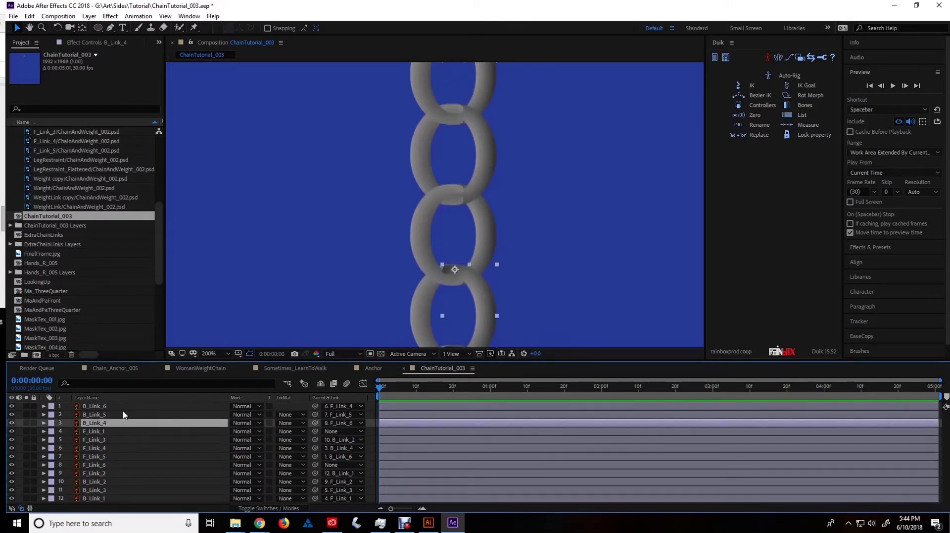
{"action": "left_click", "coordinate": [120, 406]}
{"action": "left_click", "coordinate": [120, 424], "text": "shift"}
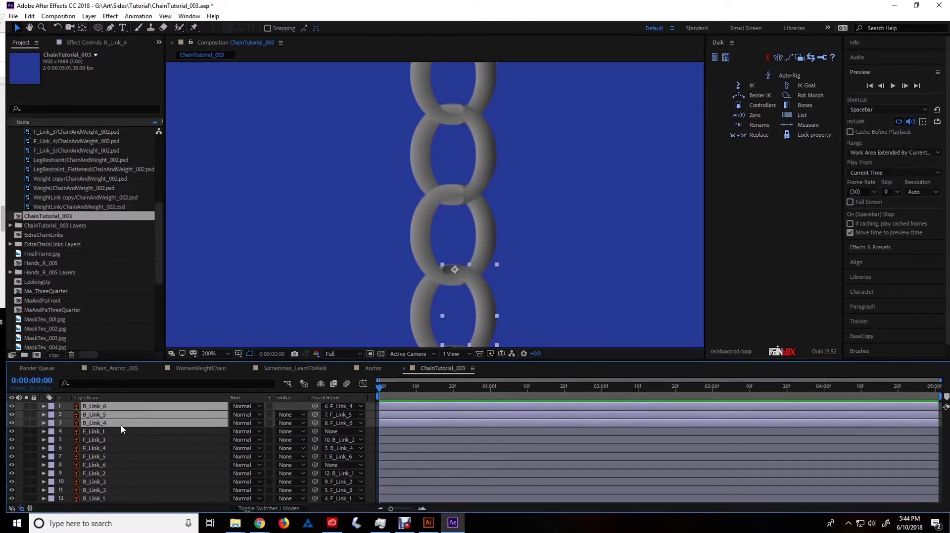
{"action": "left_click_drag", "start_coordinate": [127, 419], "coordinate": [132, 495]}
{"action": "left_click", "coordinate": [146, 439]}
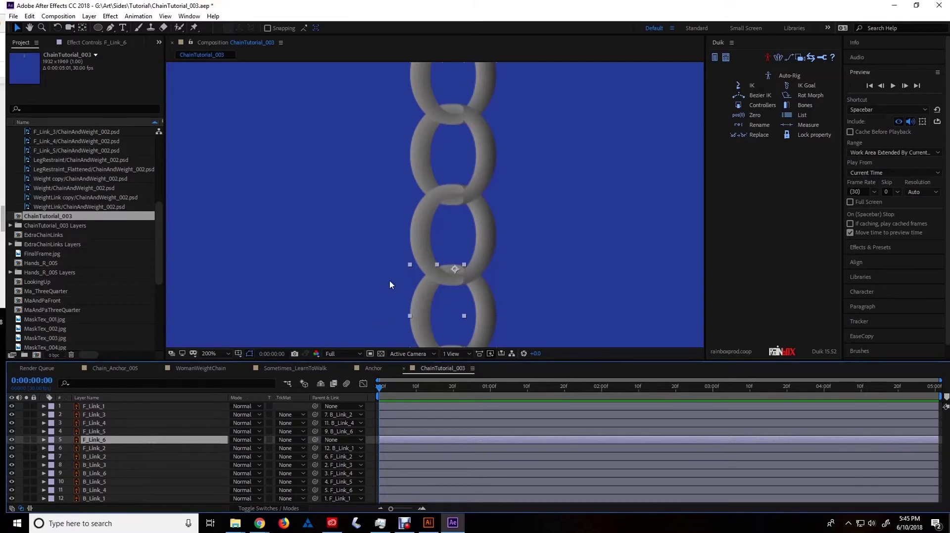
{"action": "left_click", "coordinate": [333, 234]}
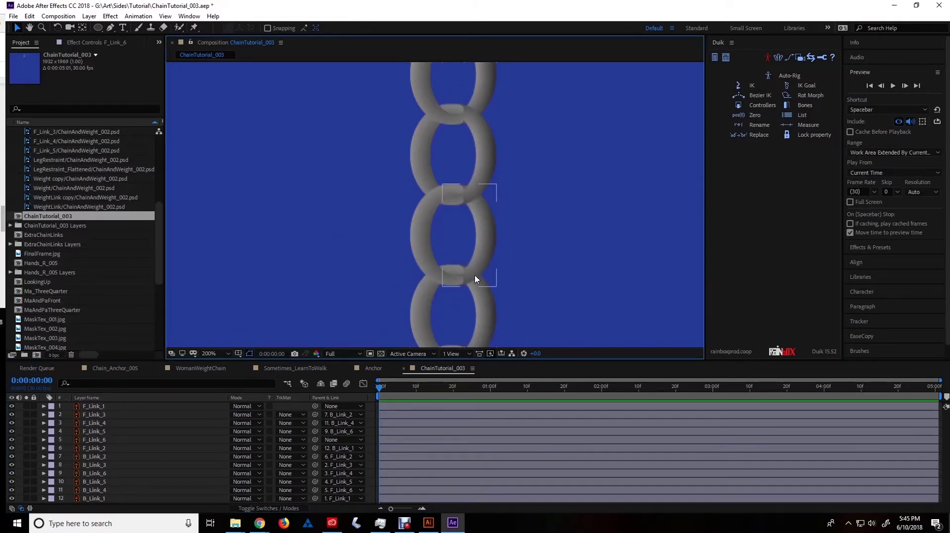
Identify the link halves at the joint and reorder the back layers as B_Link_2, B_Link_5, B_Link_4, B_Link_6, B_Link_3, B_Link_1
{"action": "left_click_drag", "start_coordinate": [364, 263], "coordinate": [364, 219]}
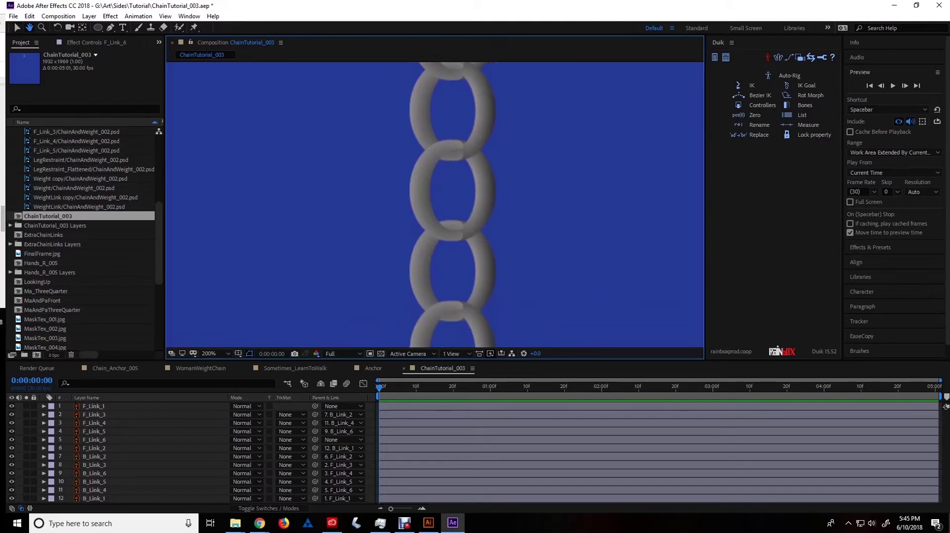
{"action": "left_click", "coordinate": [417, 201]}
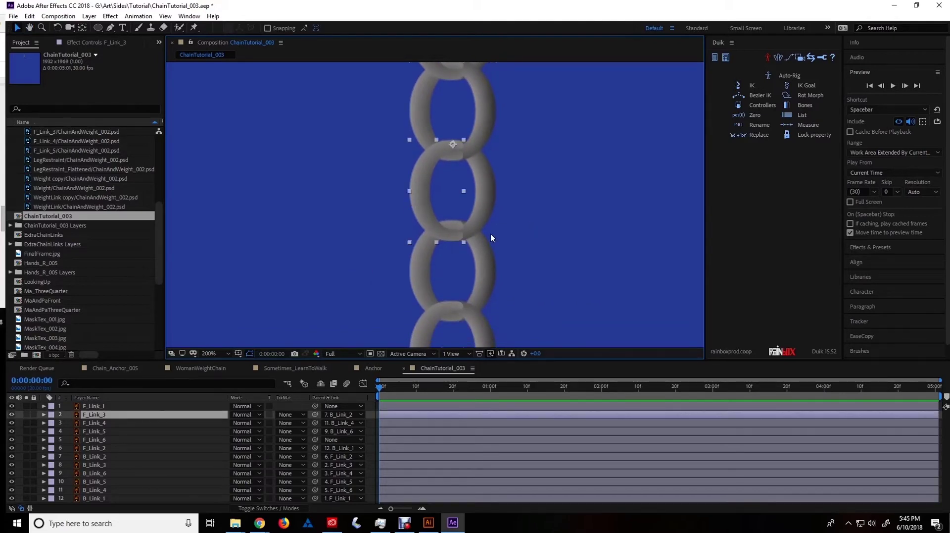
{"action": "left_click", "coordinate": [425, 285]}
{"action": "left_click", "coordinate": [484, 286]}
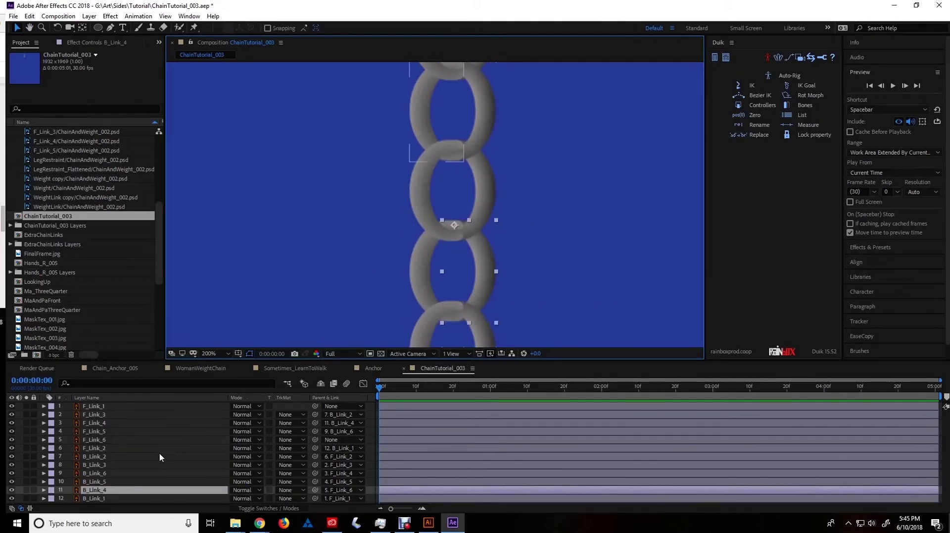
{"action": "left_click", "coordinate": [490, 199]}
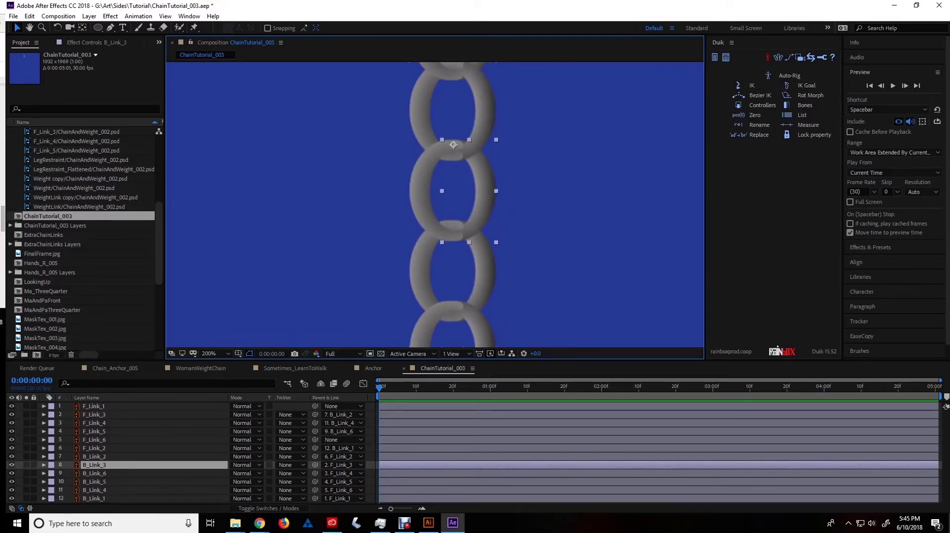
{"action": "left_click", "coordinate": [491, 276]}
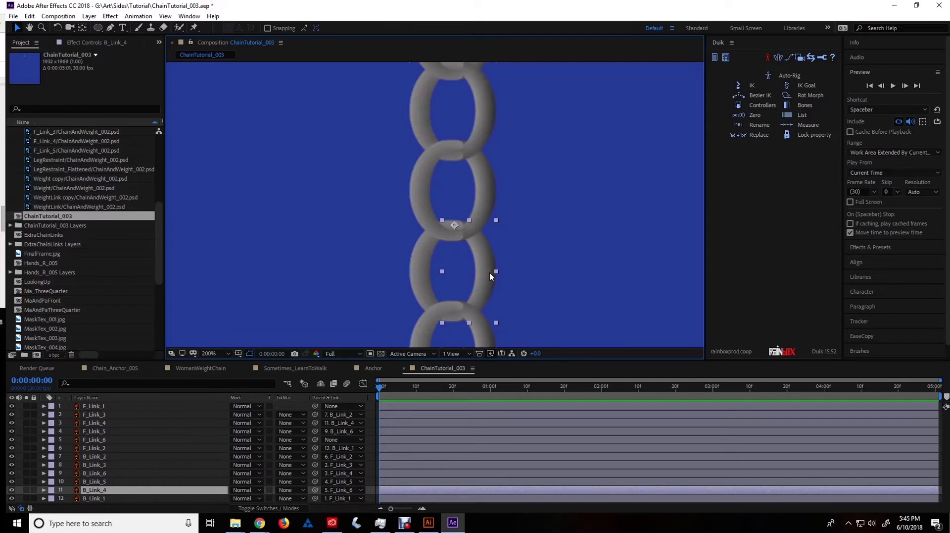
{"action": "mouse_move", "coordinate": [100, 491]}
{"action": "left_mouse_down"}
{"action": "mouse_move", "coordinate": [102, 462]}
{"action": "mouse_move", "coordinate": [109, 488]}
{"action": "left_mouse_up"}
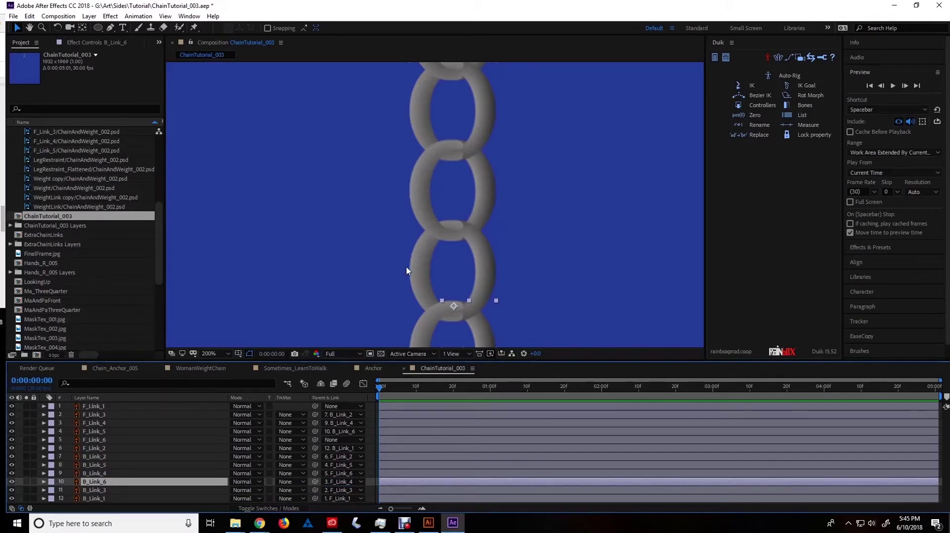
Examine the front and back halves of the lowest links against their timeline layers
{"action": "left_click_drag", "start_coordinate": [485, 254], "coordinate": [487, 110]}
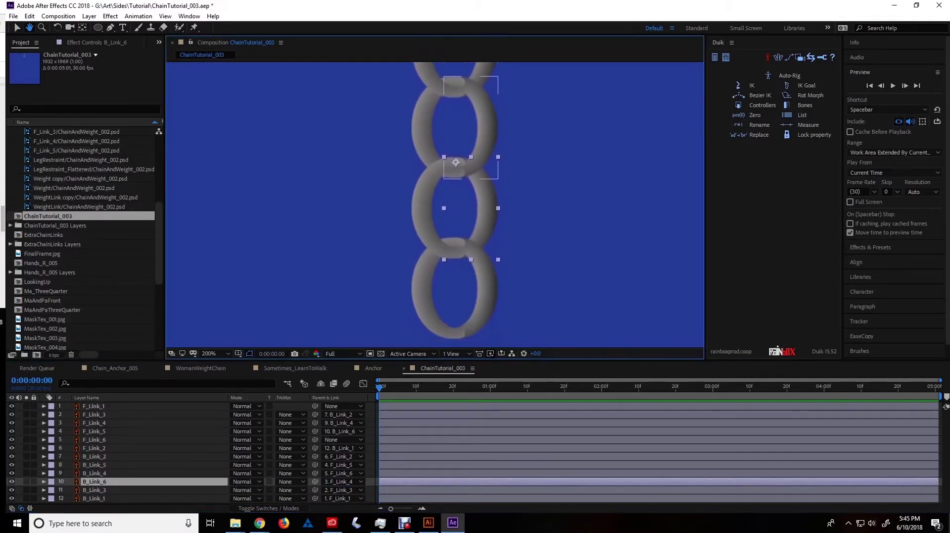
{"action": "left_click", "coordinate": [536, 243]}
{"action": "left_click", "coordinate": [417, 306]}
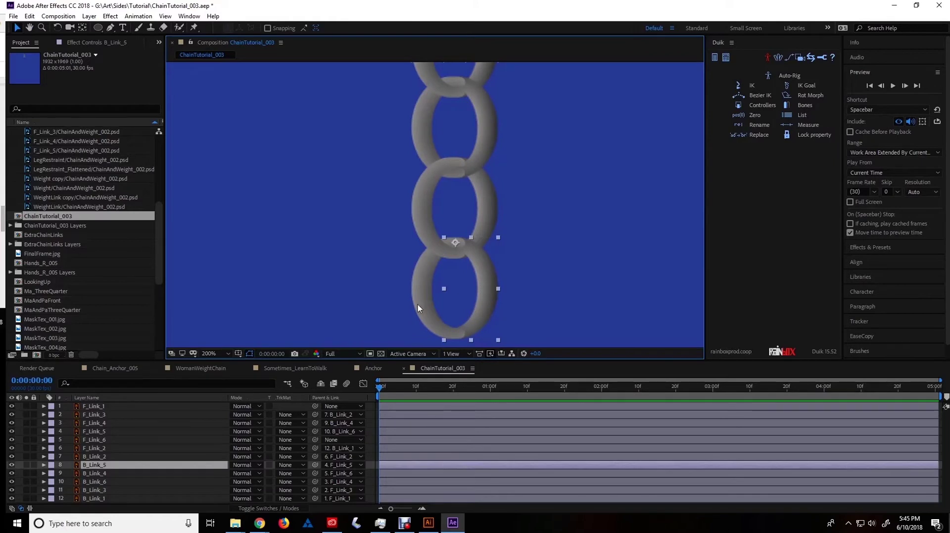
{"action": "left_click", "coordinate": [418, 307]}
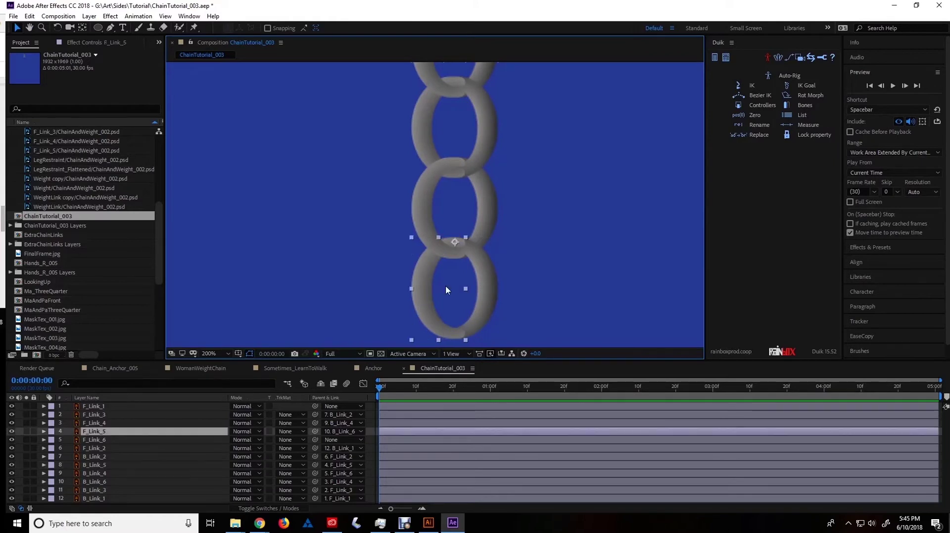
{"action": "left_click", "coordinate": [494, 121]}
{"action": "left_click", "coordinate": [427, 194]}
{"action": "left_click", "coordinate": [475, 286]}
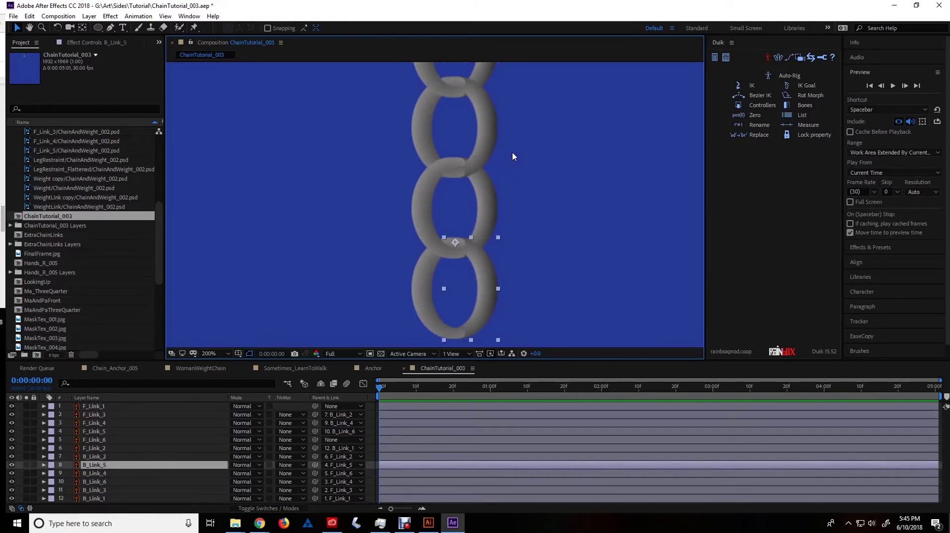
Examine the alternating front and back link halves from the top of the chain down to its lower end
{"action": "scroll", "coordinate": [420, 134], "scroll_direction": "up", "scroll_amount": 8}
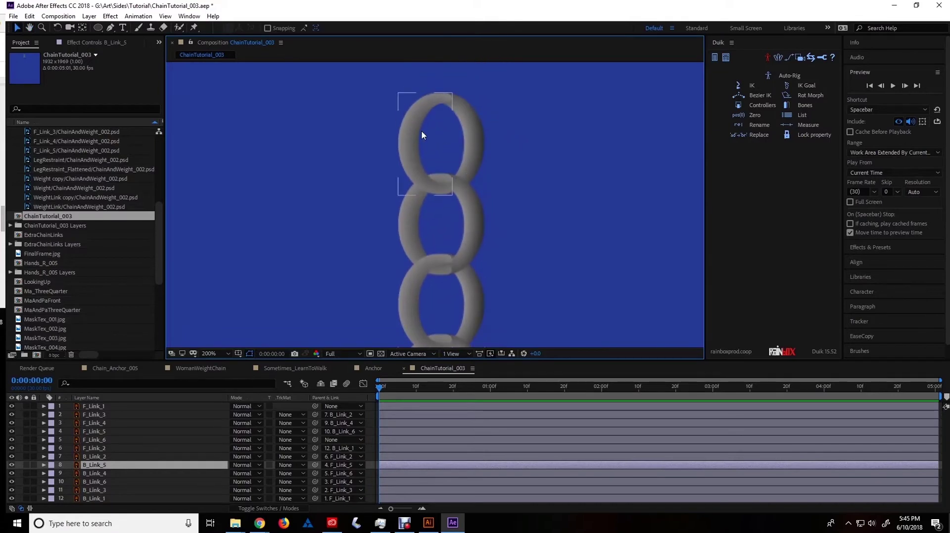
{"action": "left_click", "coordinate": [422, 147]}
{"action": "left_click", "coordinate": [473, 220]}
{"action": "left_click", "coordinate": [421, 281]}
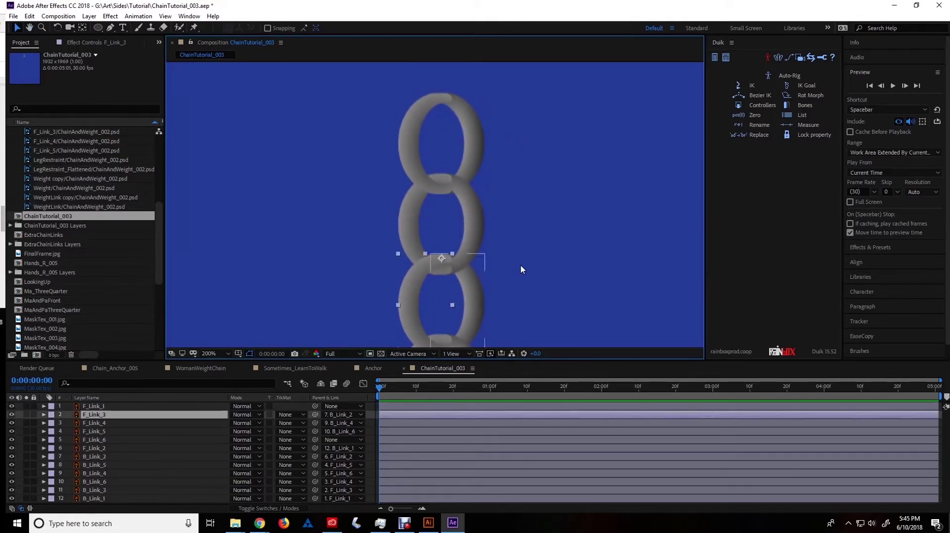
{"action": "key", "text": "space"}
{"action": "left_click_drag", "start_coordinate": [521, 269], "coordinate": [494, 126]}
{"action": "left_click", "coordinate": [451, 227]}
{"action": "left_click", "coordinate": [376, 311]}
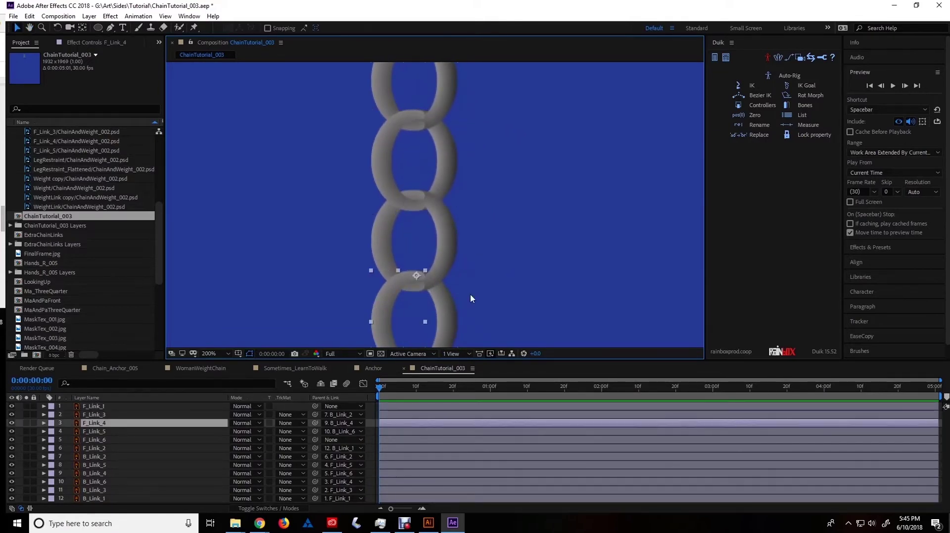
{"action": "key", "text": "space"}
{"action": "left_click_drag", "start_coordinate": [469, 295], "coordinate": [444, 128]}
{"action": "left_click", "coordinate": [417, 236]}
Parent layer F_Link_6 to B_Link_3 to join the two chain sections, and check both halves at the joint
{"action": "key", "text": "space"}
{"action": "left_click_drag", "start_coordinate": [525, 188], "coordinate": [579, 350]}
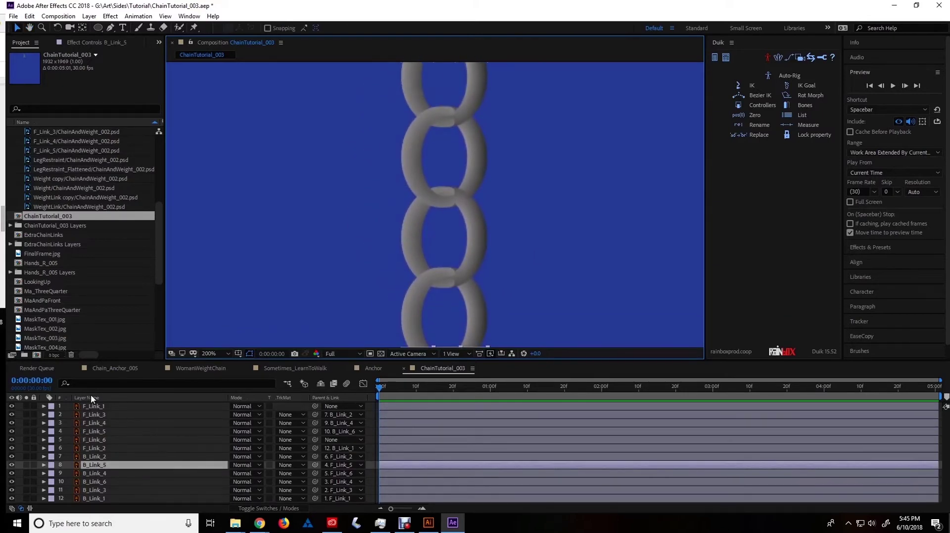
{"action": "left_click", "coordinate": [198, 439]}
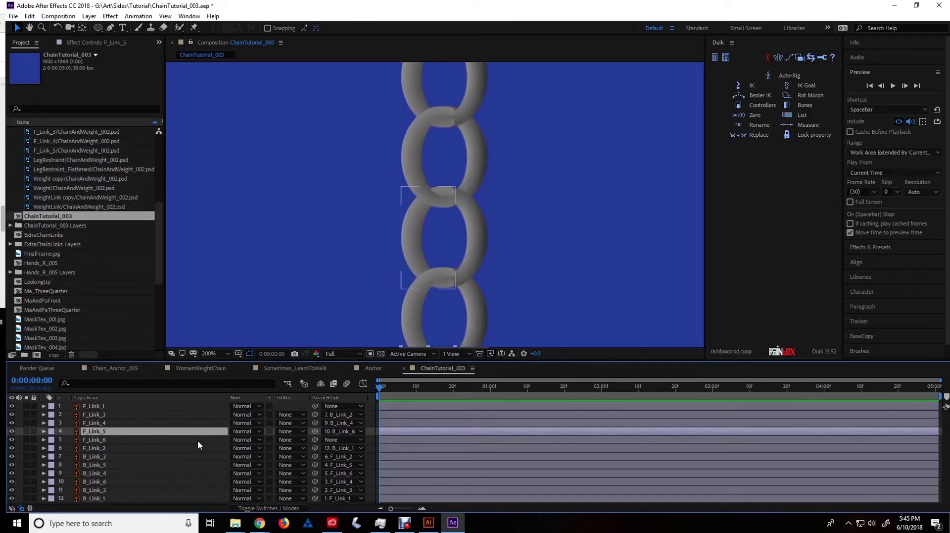
{"action": "left_click", "coordinate": [345, 439]}
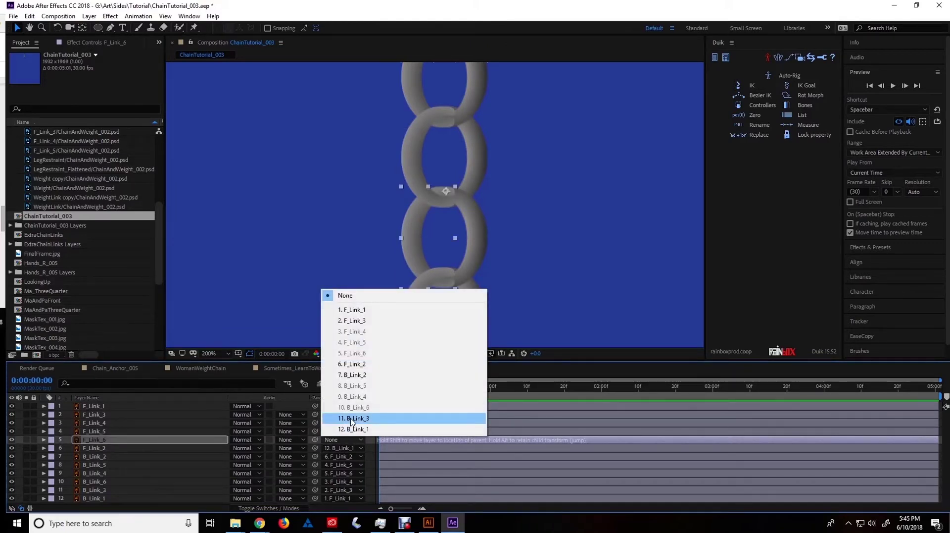
{"action": "left_click", "coordinate": [352, 419]}
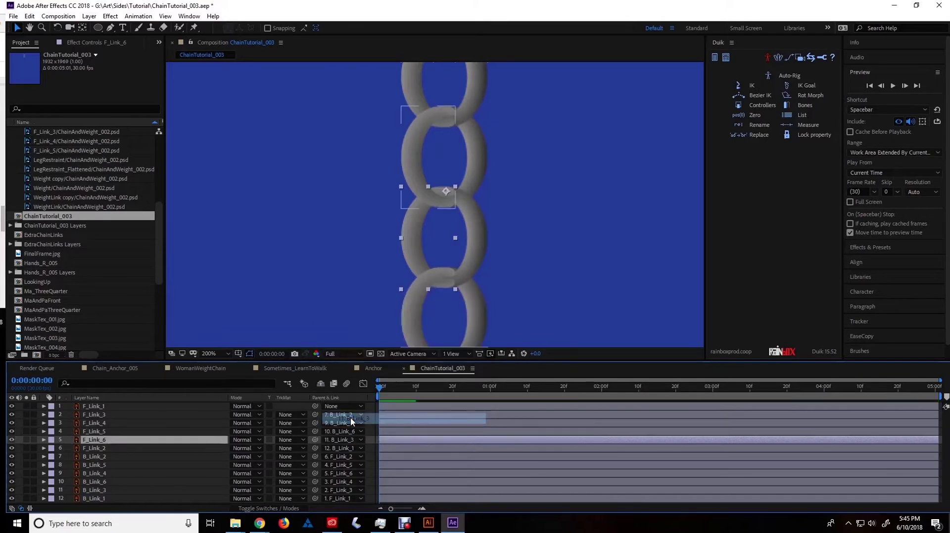
{"action": "left_click", "coordinate": [474, 171]}
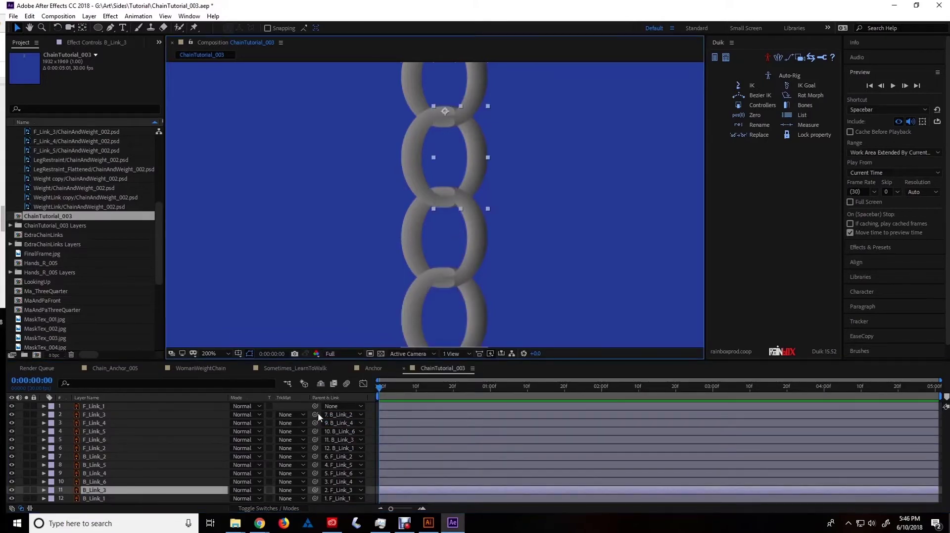
{"action": "left_click", "coordinate": [416, 240]}
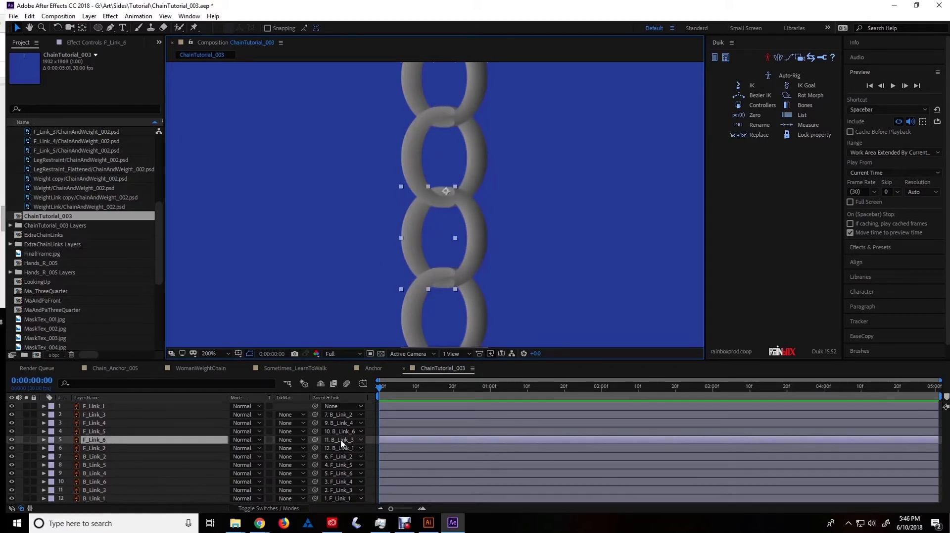
Duplicate all twelve link layers and move the copies together above the originals in the layer stack
{"action": "scroll", "coordinate": [435, 204], "scroll_direction": "down", "scroll_amount": 2}
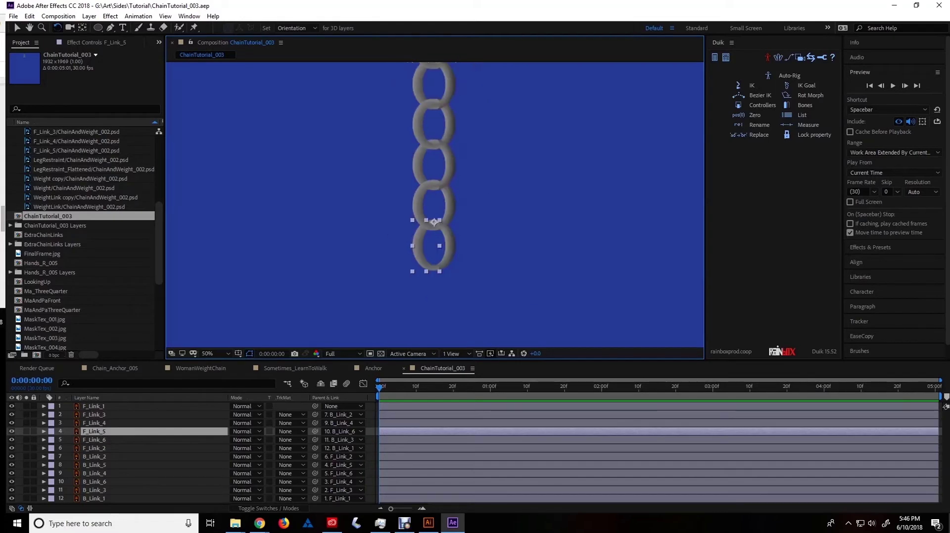
{"action": "key", "text": "period"}
{"action": "key", "text": "period"}
{"action": "left_click", "coordinate": [115, 455]}
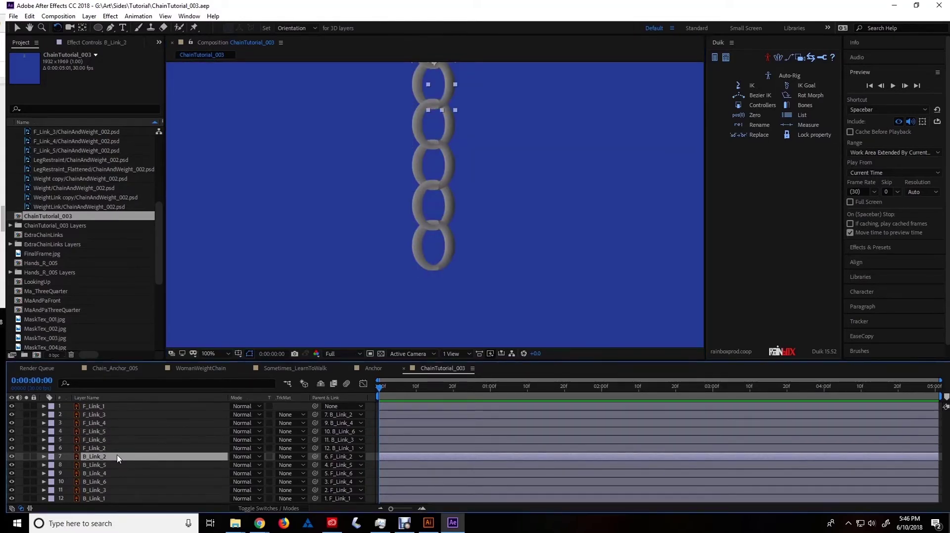
{"action": "key", "text": "ctrl+a"}
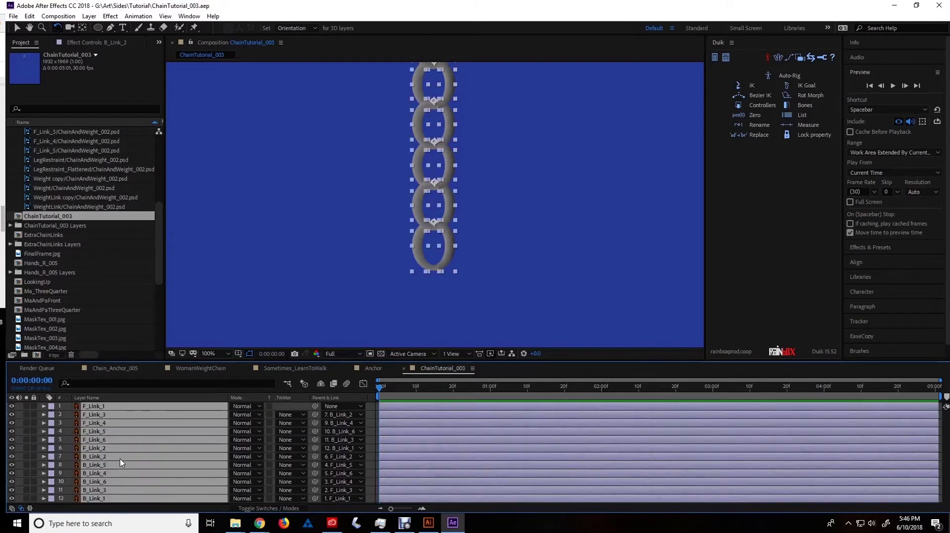
{"action": "key", "text": "ctrl+d"}
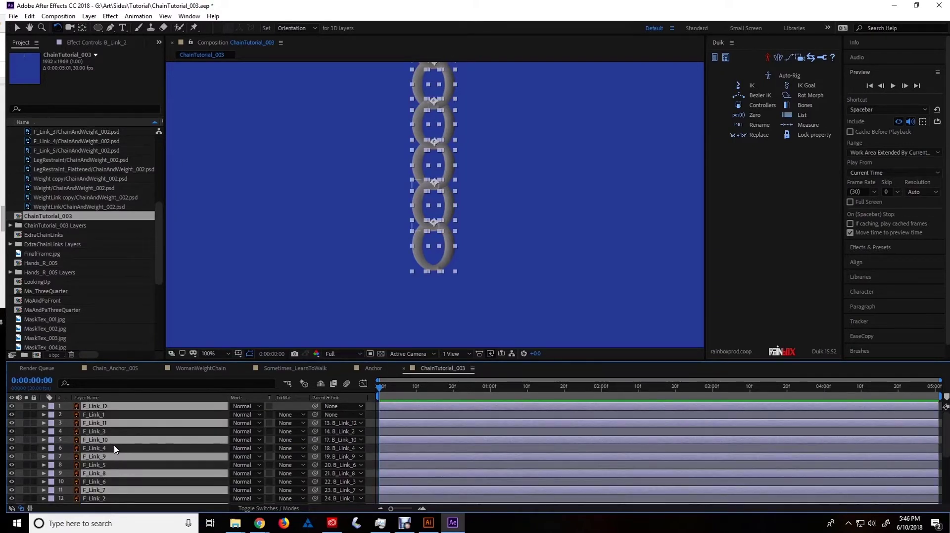
{"action": "left_click_drag", "start_coordinate": [115, 444], "coordinate": [120, 415]}
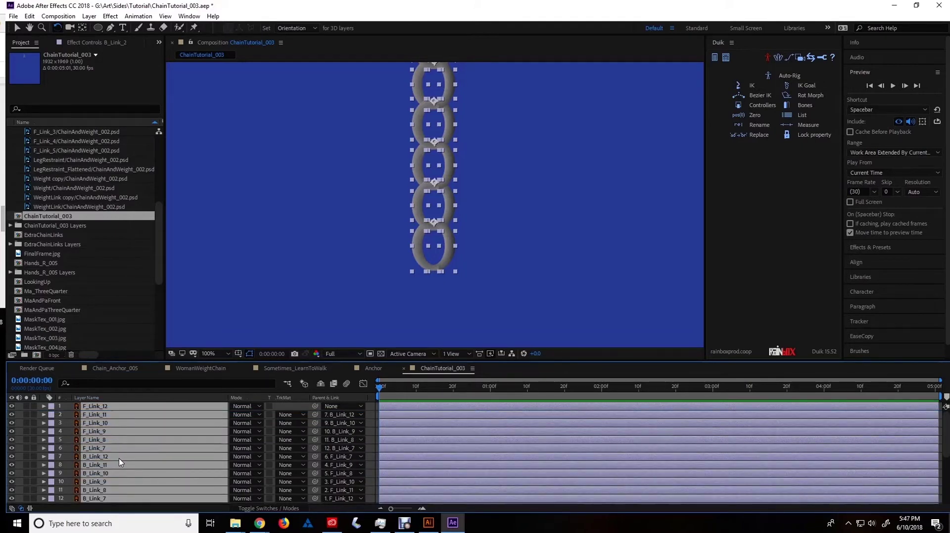
Move the duplicated back layers B_Link_7 through B_Link_12 together to the bottom of the layer stack, below B_Link_1
{"action": "scroll", "coordinate": [124, 464], "scroll_direction": "down", "scroll_amount": 1}
{"action": "left_click", "coordinate": [117, 474]}
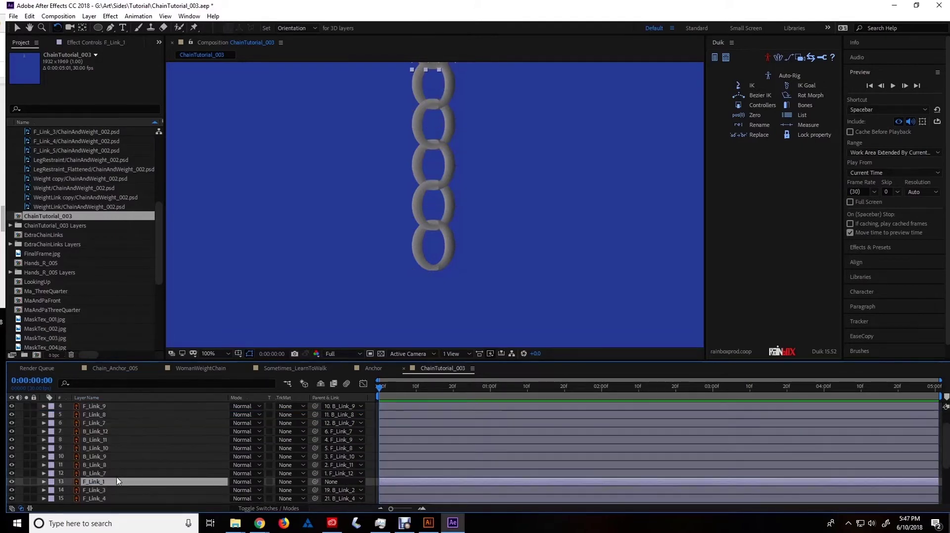
{"action": "left_click", "coordinate": [120, 433], "text": "shift"}
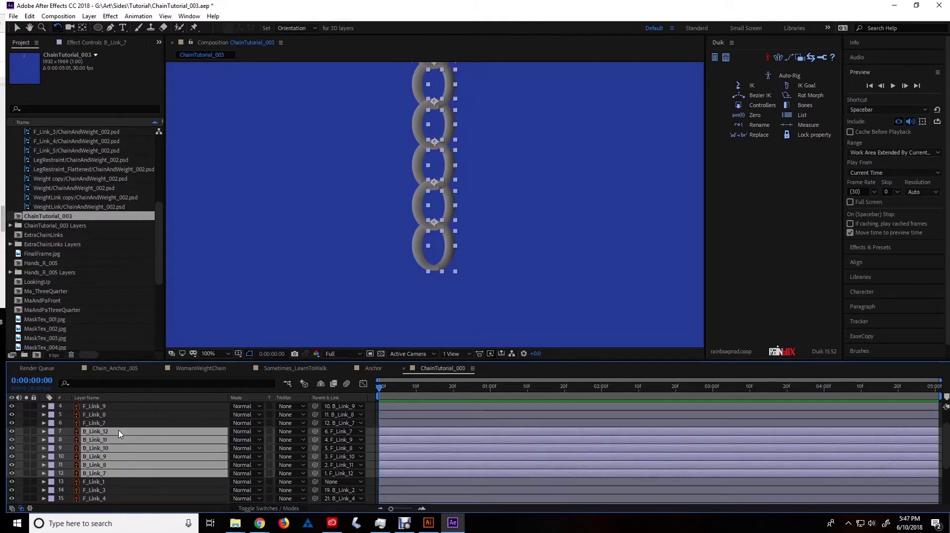
{"action": "left_click_drag", "start_coordinate": [119, 433], "coordinate": [122, 499]}
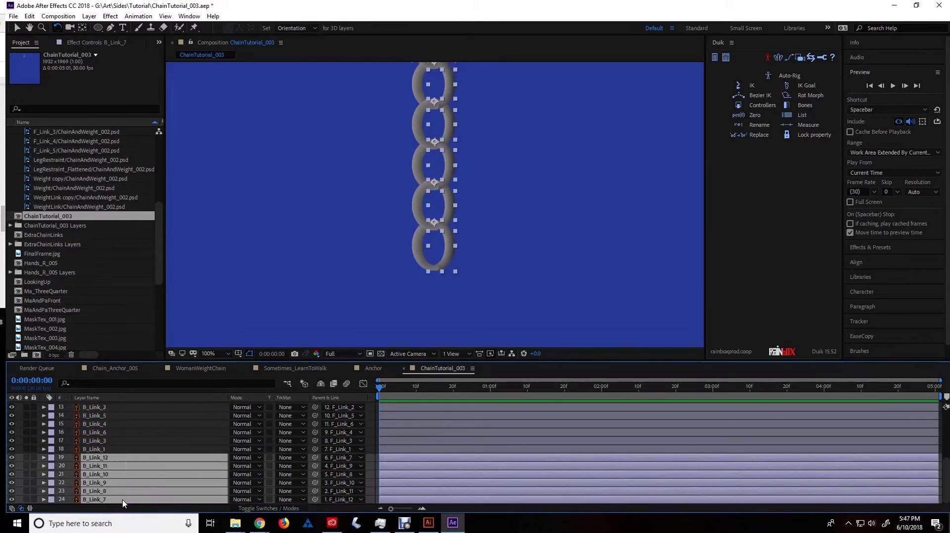
{"action": "left_click", "coordinate": [144, 441]}
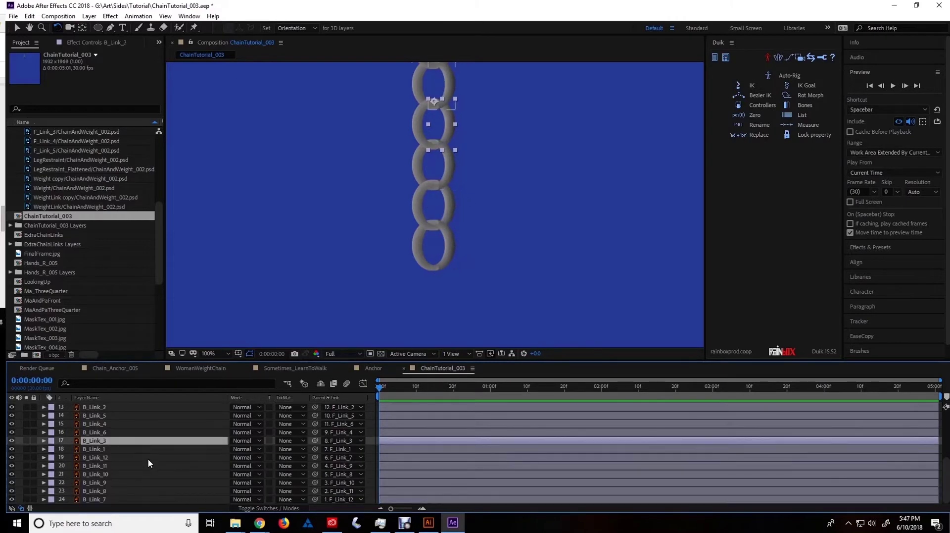
{"action": "scroll", "coordinate": [148, 462], "scroll_direction": "up", "scroll_amount": 5}
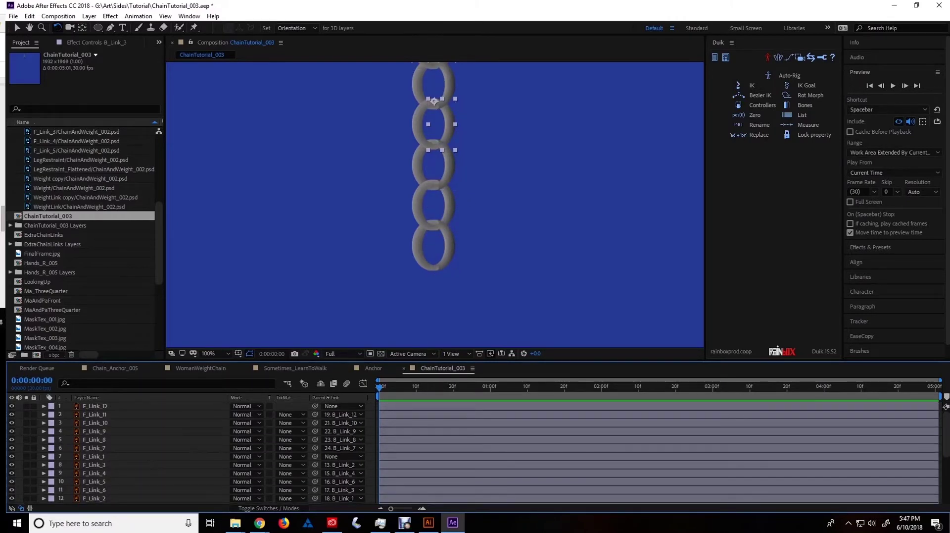
Move the duplicated chain section, led by F_Link_12, down to the lower end of the original chain
{"action": "mouse_move", "coordinate": [435, 169]}
{"action": "left_mouse_down"}
{"action": "mouse_move", "coordinate": [451, 279]}
{"action": "mouse_move", "coordinate": [439, 176]}
{"action": "left_mouse_up"}
{"action": "key", "text": "w"}
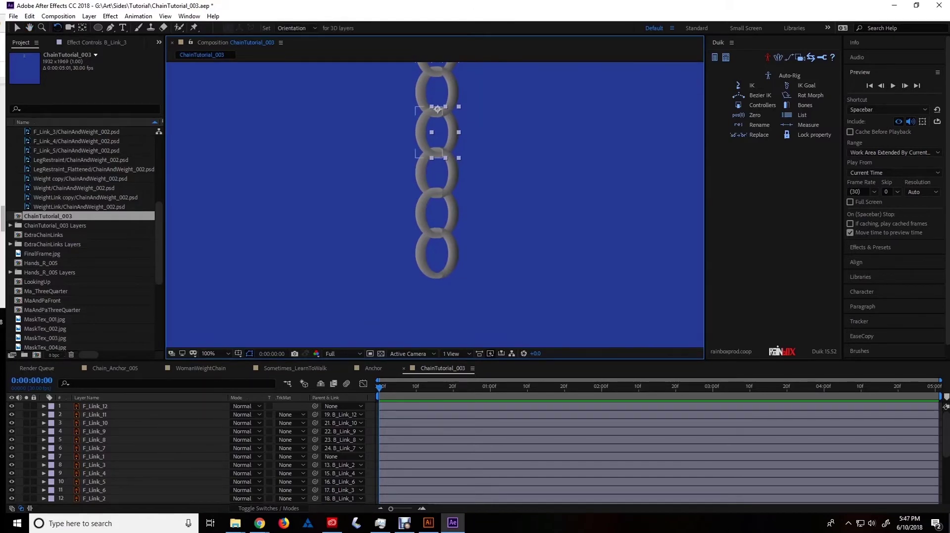
{"action": "left_click", "coordinate": [19, 28]}
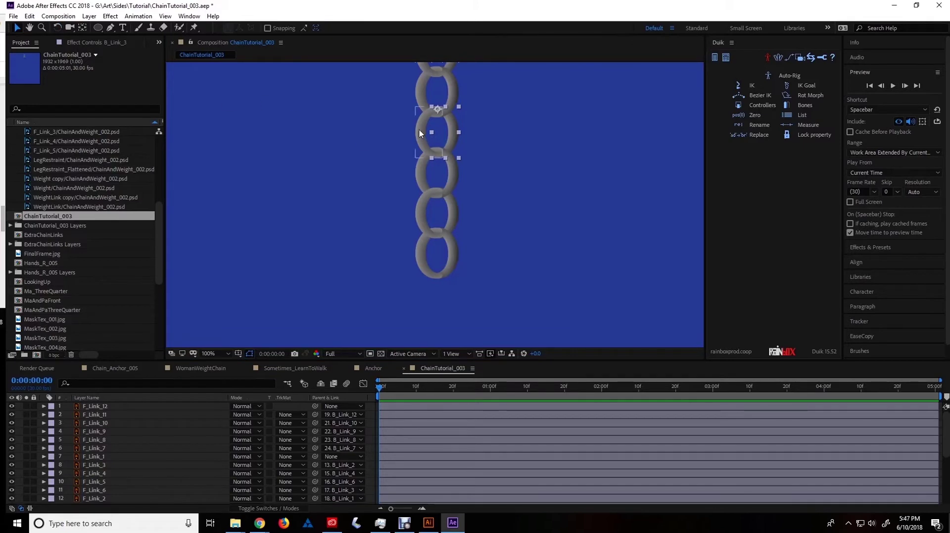
{"action": "scroll", "coordinate": [425, 132], "scroll_direction": "down", "scroll_amount": 2}
{"action": "left_click", "coordinate": [154, 406]}
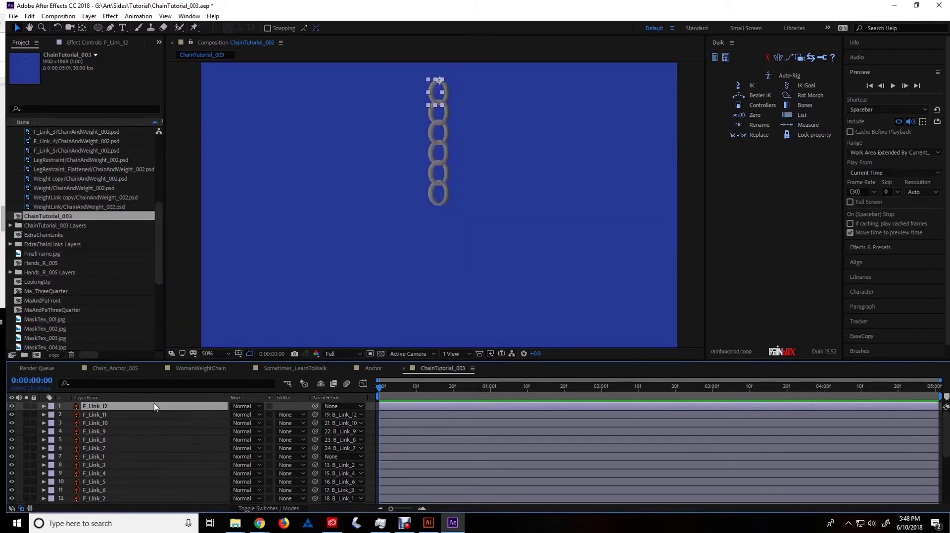
{"action": "left_click_drag", "start_coordinate": [432, 88], "coordinate": [441, 202]}
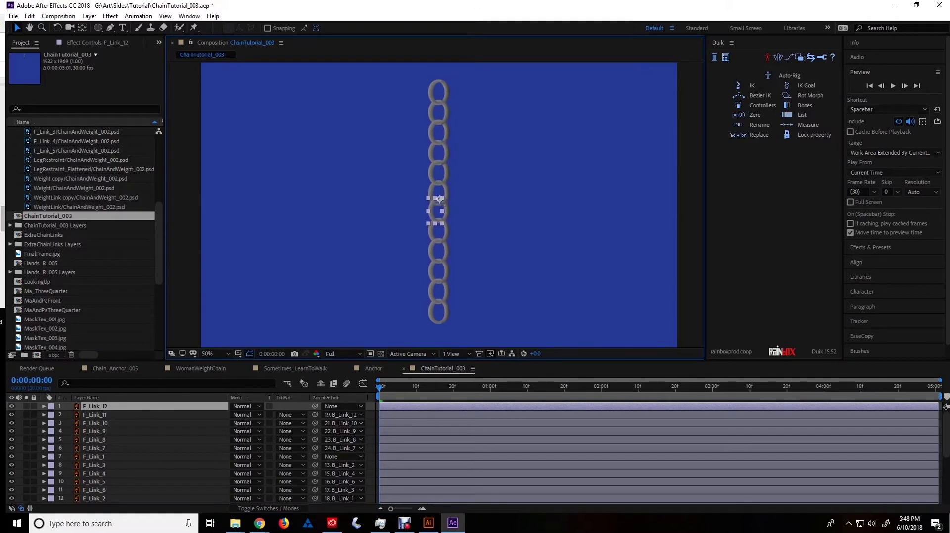
Nudge F_Link_12 down in small increments until its top edge overlaps the link above at the joint
{"action": "scroll", "coordinate": [440, 202], "scroll_direction": "up", "scroll_amount": 4}
{"action": "scroll", "coordinate": [440, 201], "scroll_direction": "up", "scroll_amount": 3}
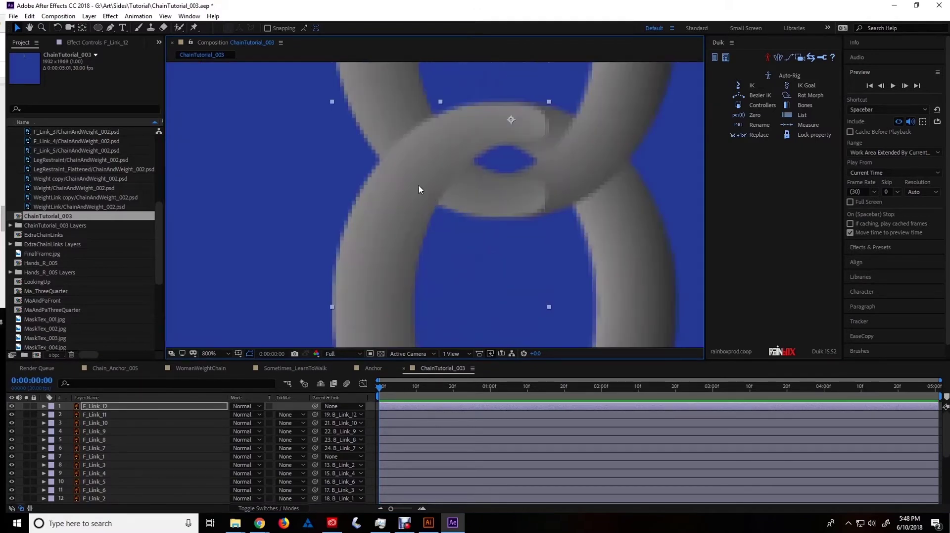
{"action": "key", "text": "Down"}
{"action": "key", "text": "Down"}
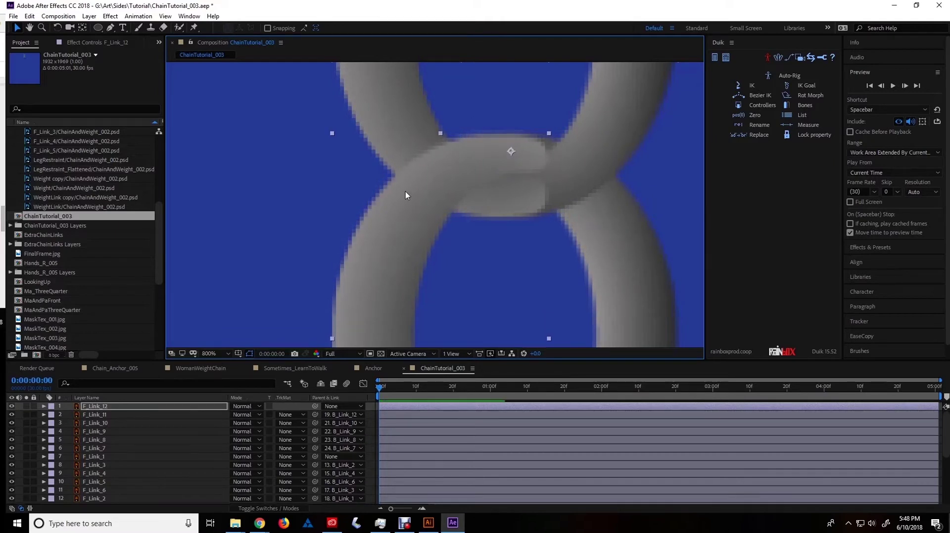
{"action": "scroll", "coordinate": [405, 192], "scroll_direction": "down", "scroll_amount": 8}
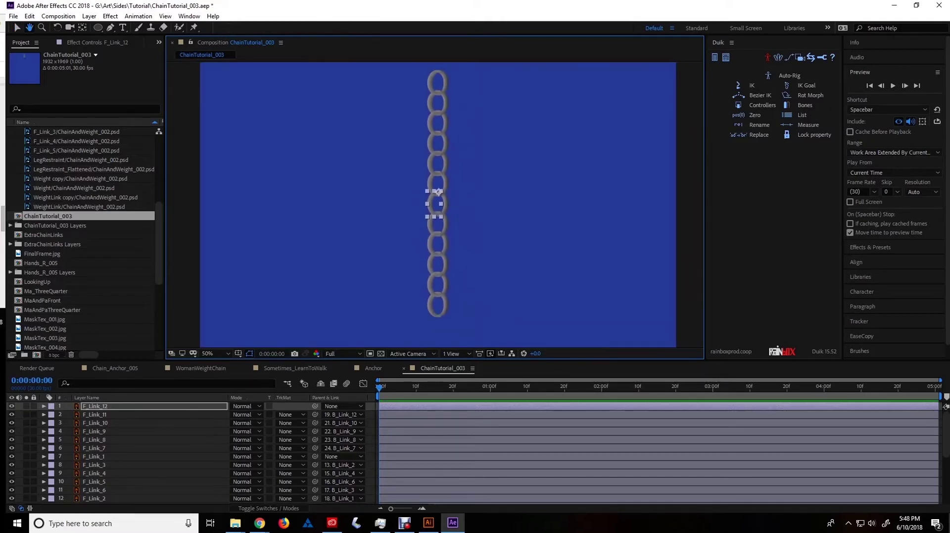
Identify the back link half just above the joint and parent F_Link_12 to B_Link_5
{"action": "left_click", "coordinate": [490, 213]}
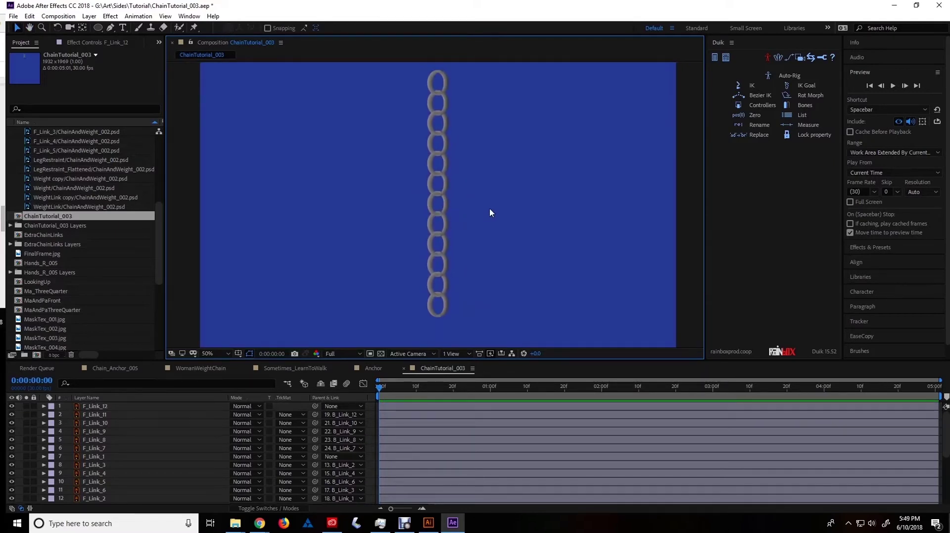
{"action": "left_click", "coordinate": [432, 208]}
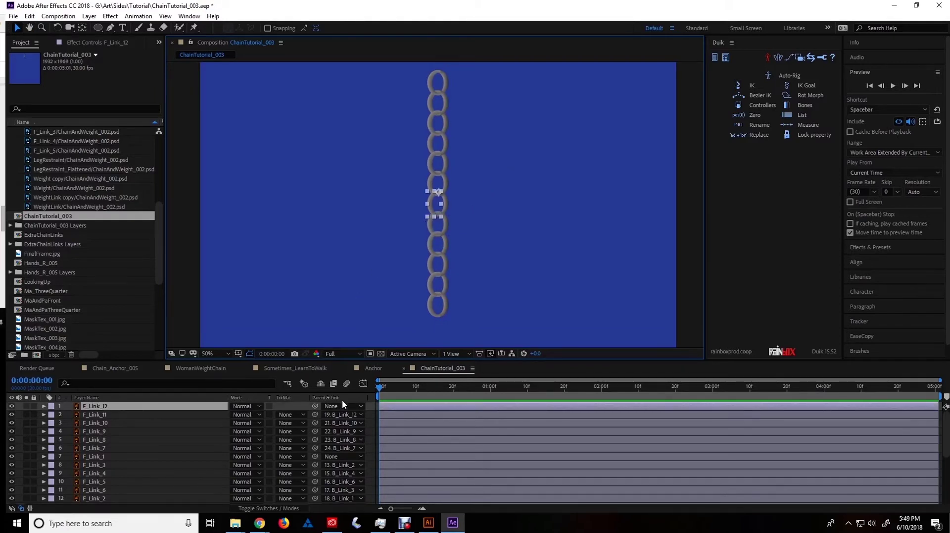
{"action": "left_click", "coordinate": [442, 188]}
{"action": "scroll", "coordinate": [146, 465], "scroll_direction": "down", "scroll_amount": 3}
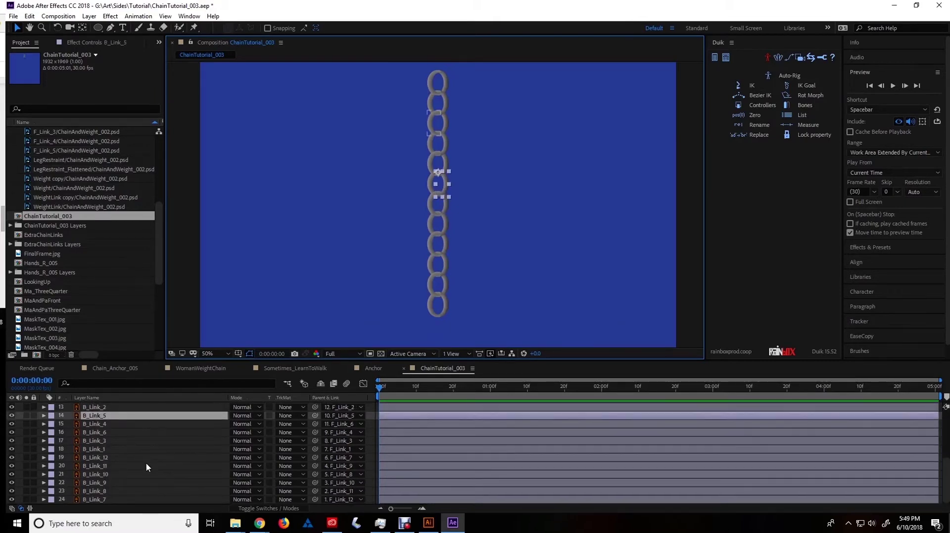
{"action": "scroll", "coordinate": [147, 465], "scroll_direction": "up", "scroll_amount": 3}
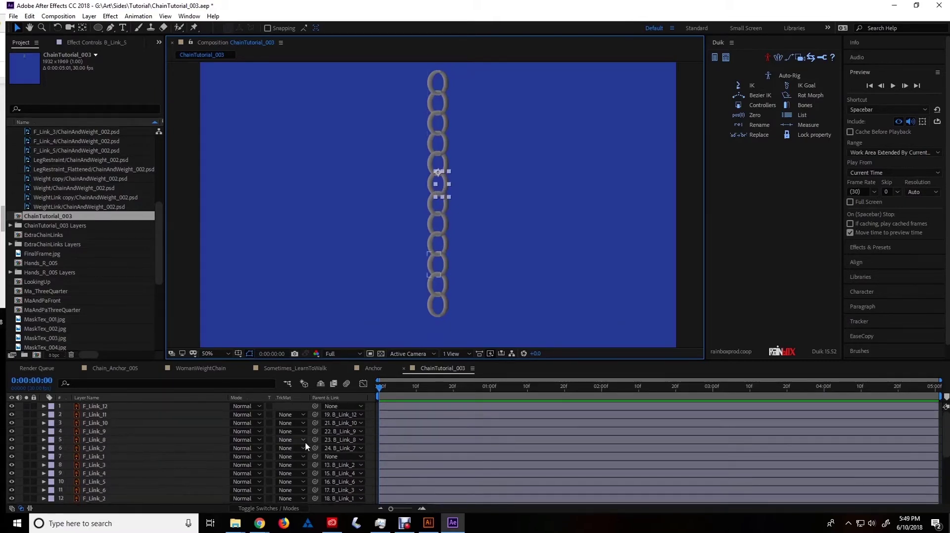
{"action": "left_click", "coordinate": [341, 406]}
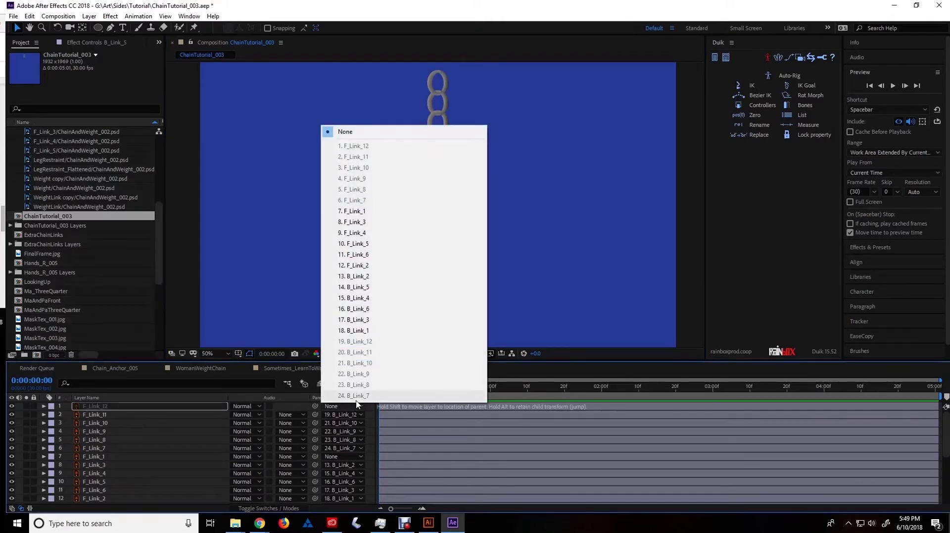
{"action": "left_click", "coordinate": [360, 288]}
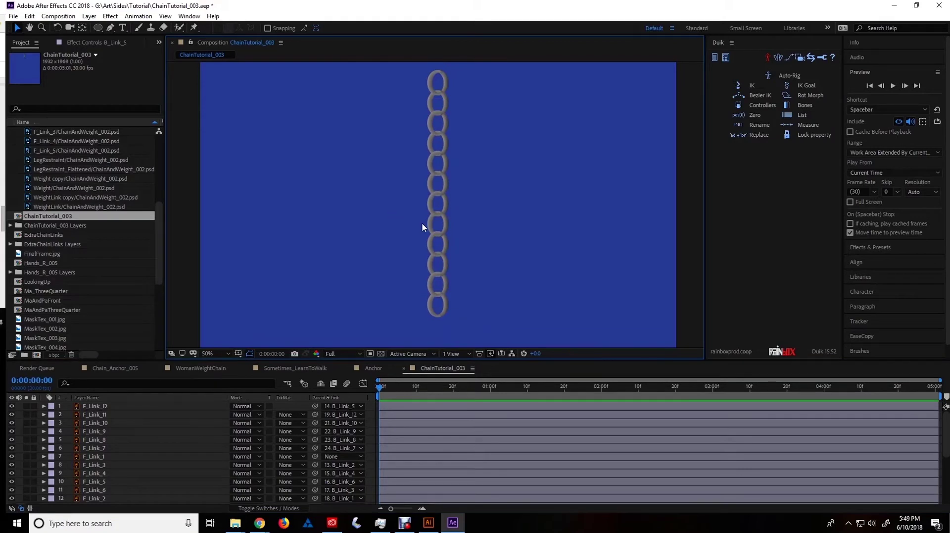
Examine how the front and back link halves interlock in the upper chain section down toward the new joint
{"action": "scroll", "coordinate": [422, 222], "scroll_direction": "up", "scroll_amount": 1}
{"action": "left_click", "coordinate": [479, 258]}
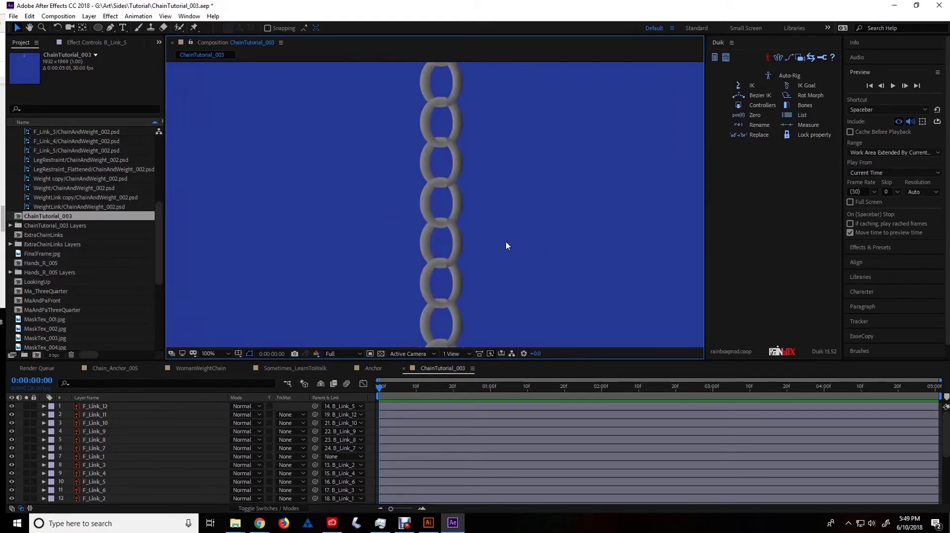
{"action": "key", "text": "period"}
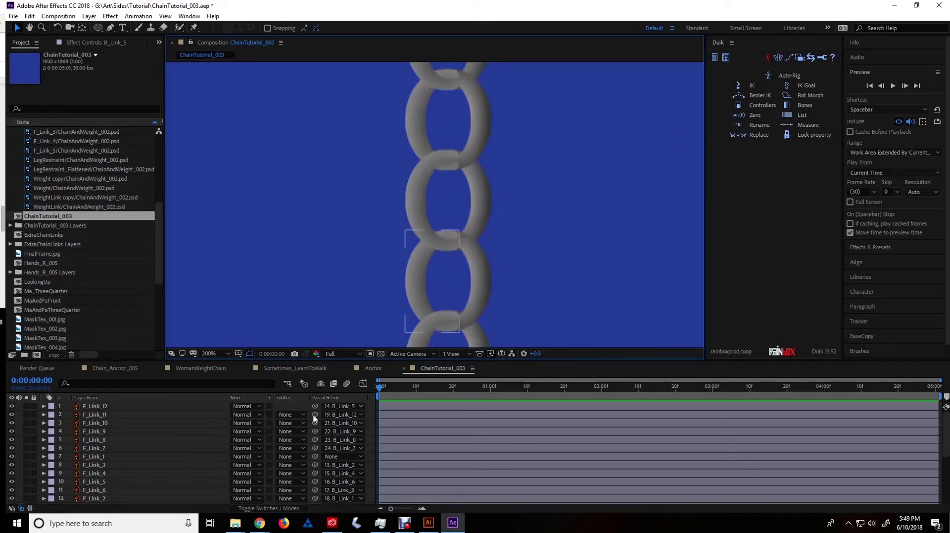
{"action": "left_click", "coordinate": [152, 406]}
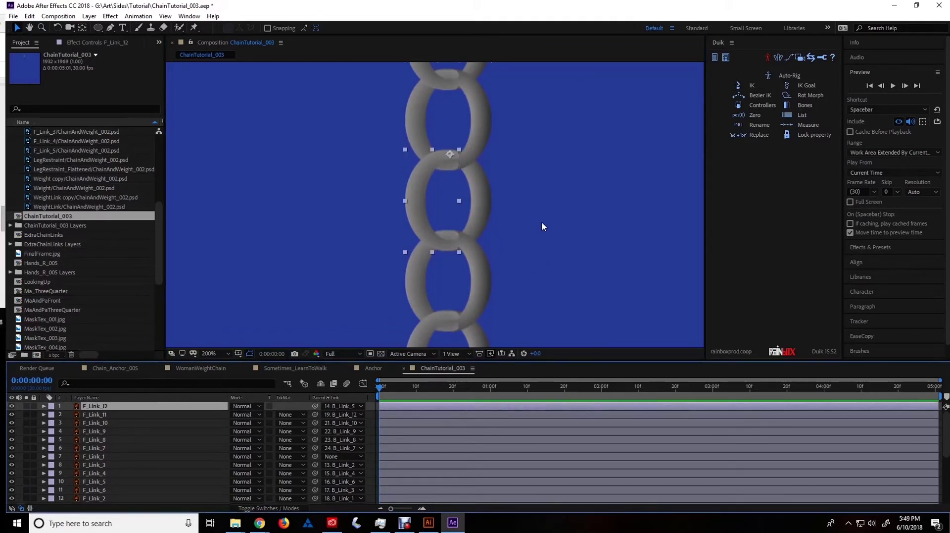
{"action": "key", "text": "h"}
{"action": "left_click_drag", "start_coordinate": [524, 174], "coordinate": [526, 371]}
{"action": "key", "text": "v"}
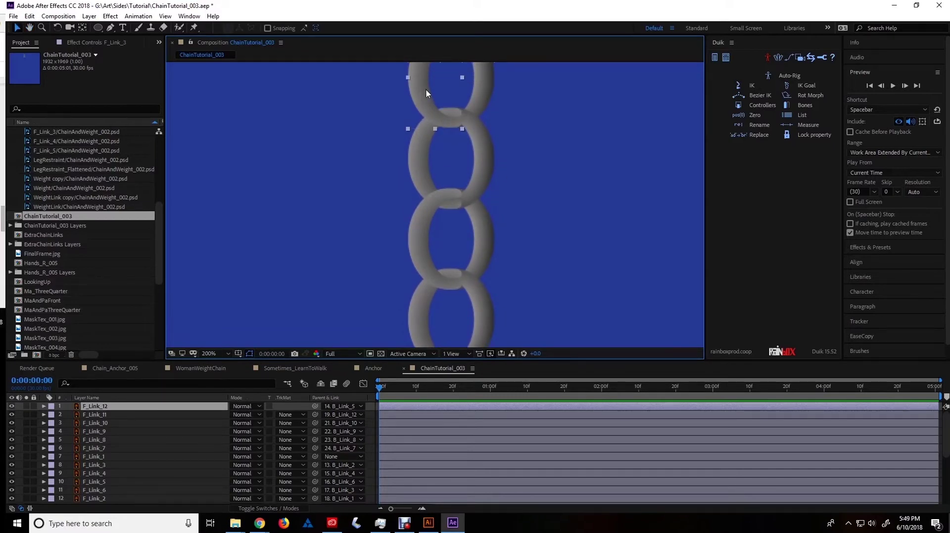
{"action": "left_click", "coordinate": [426, 90]}
{"action": "left_click", "coordinate": [421, 227]}
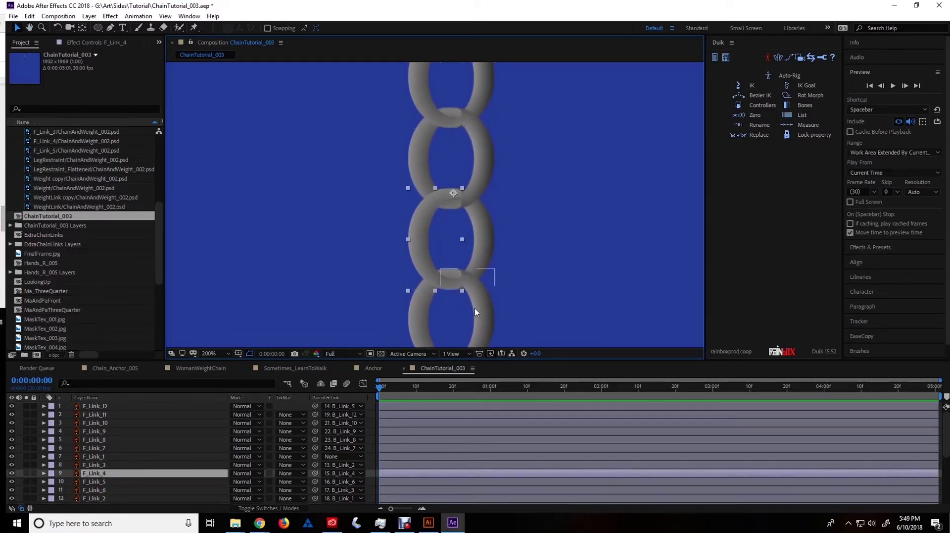
{"action": "left_click", "coordinate": [478, 312]}
{"action": "key", "text": "h"}
{"action": "left_click_drag", "start_coordinate": [478, 312], "coordinate": [463, 81]}
{"action": "key", "text": "v"}
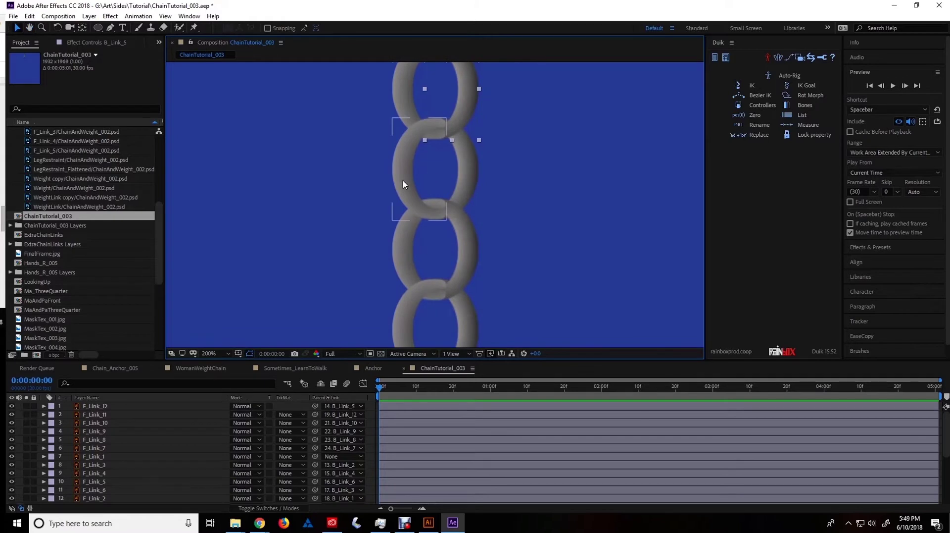
Examine the link halves from F_Link_12 down through the duplicated section, and view the whole chain
{"action": "left_click", "coordinate": [403, 180]}
{"action": "left_click", "coordinate": [467, 235]}
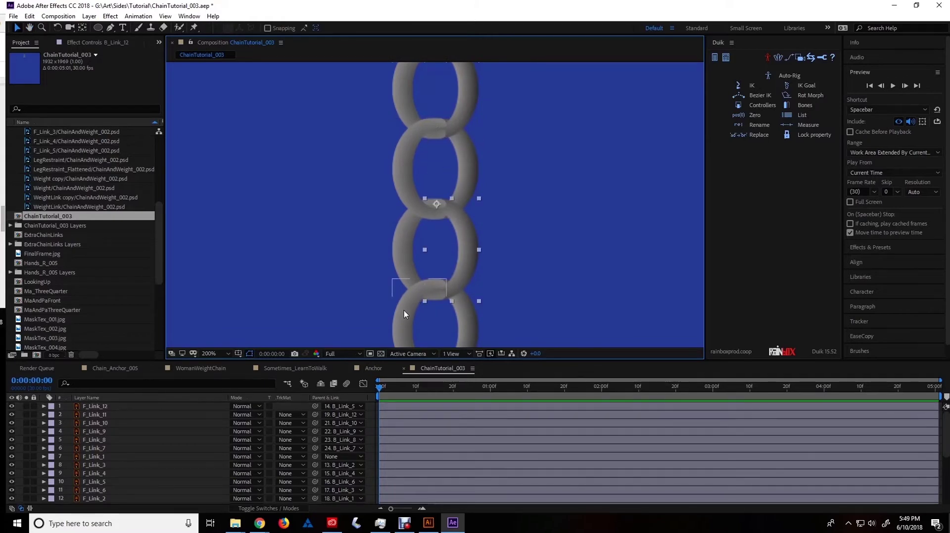
{"action": "left_click", "coordinate": [404, 310]}
{"action": "key", "text": "space"}
{"action": "left_click_drag", "start_coordinate": [515, 282], "coordinate": [533, 45]}
{"action": "key", "text": "v"}
{"action": "left_click", "coordinate": [483, 172]}
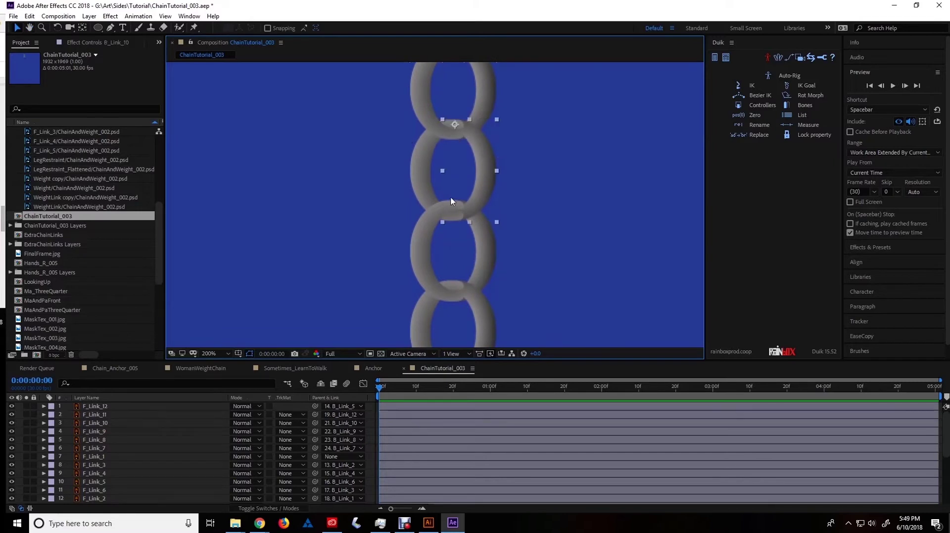
{"action": "left_click", "coordinate": [410, 247]}
{"action": "left_click", "coordinate": [488, 319]}
{"action": "key", "text": "space"}
{"action": "mouse_move", "coordinate": [490, 312]}
{"action": "left_mouse_down"}
{"action": "mouse_move", "coordinate": [502, 167]}
{"action": "mouse_move", "coordinate": [493, 298]}
{"action": "left_mouse_up"}
{"action": "left_click", "coordinate": [534, 183]}
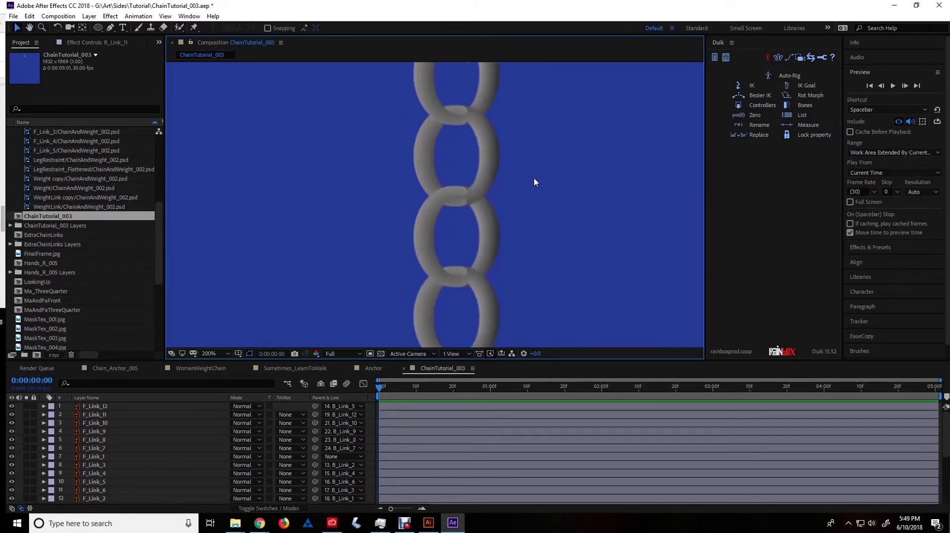
{"action": "key", "text": "comma"}
{"action": "key", "text": "comma"}
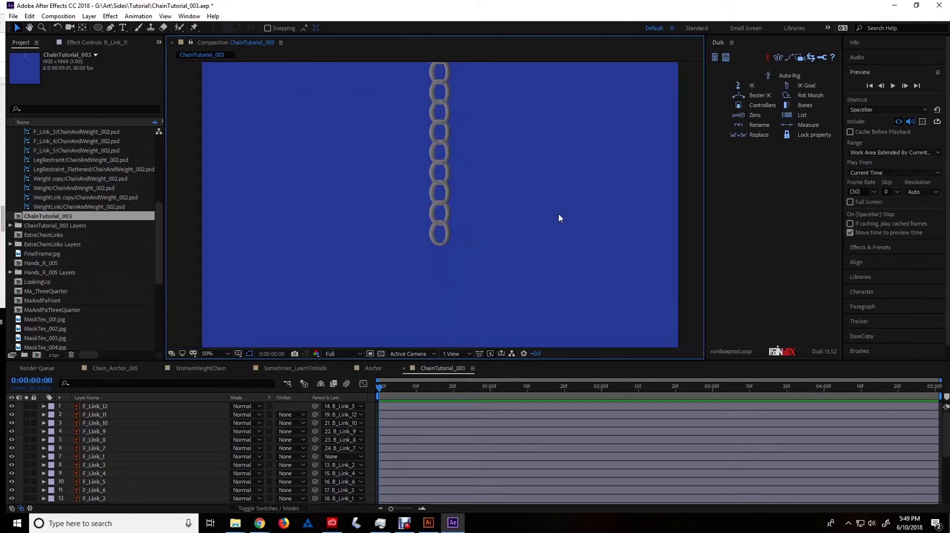
{"action": "key", "text": "h"}
{"action": "left_click_drag", "start_coordinate": [559, 213], "coordinate": [558, 251]}
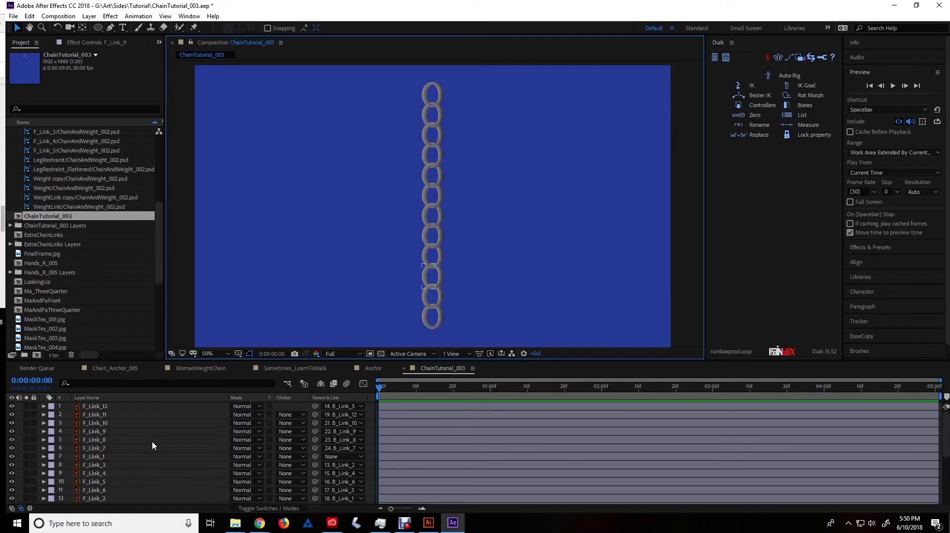
Look at the WeightLink footage and review the finished chain and weight in the WomanWeightChain and Sometimes_LearnToWalk compositions
{"action": "left_click", "coordinate": [66, 206]}
{"action": "left_click", "coordinate": [69, 197]}
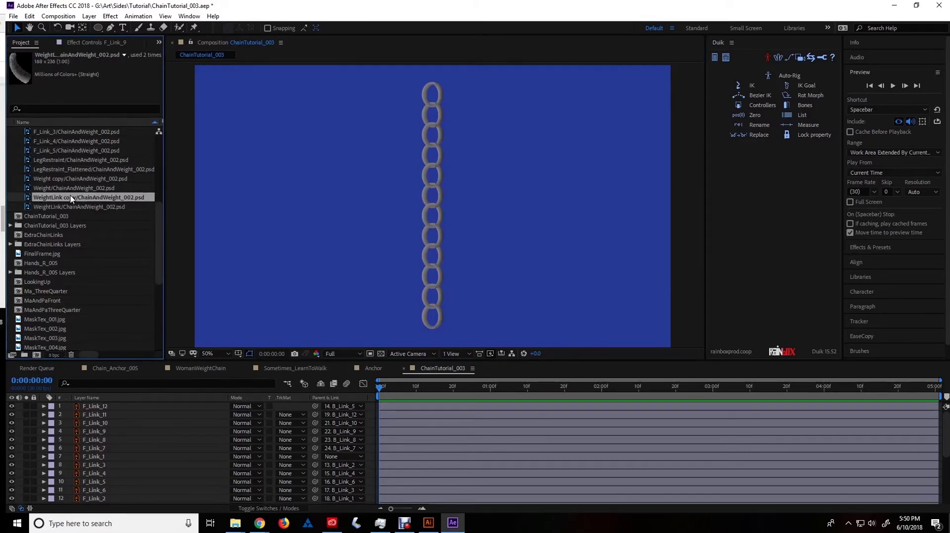
{"action": "left_click", "coordinate": [206, 367]}
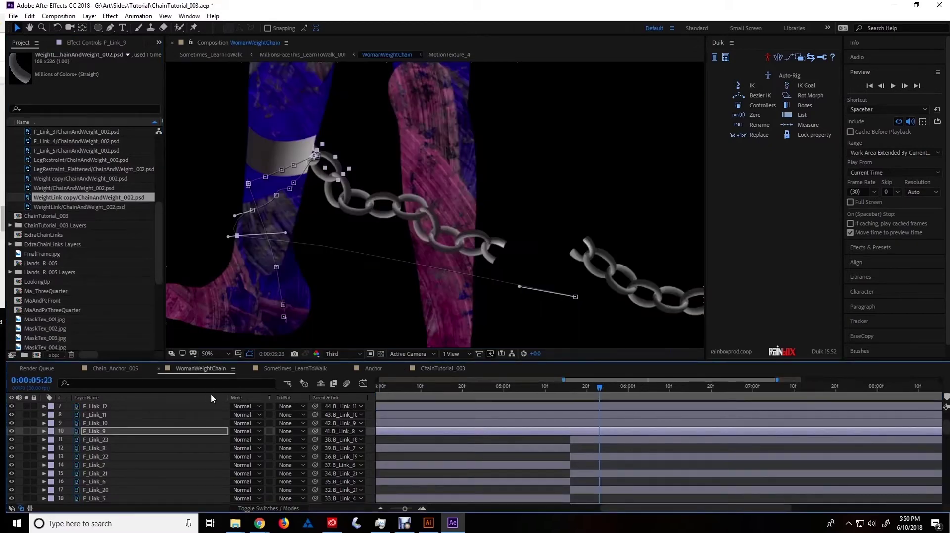
{"action": "left_click", "coordinate": [119, 368]}
{"action": "left_click", "coordinate": [295, 367]}
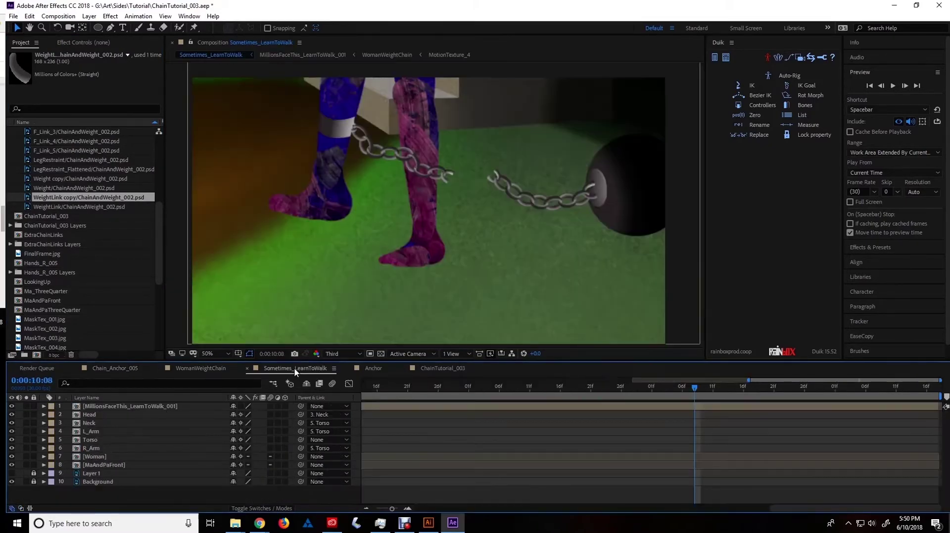
{"action": "left_click", "coordinate": [443, 367]}
Add the Weight copy and WeightLink copy footage to ChainTutorial_003 and hang the joined weight from the lowest chain link
{"action": "left_click", "coordinate": [74, 178]}
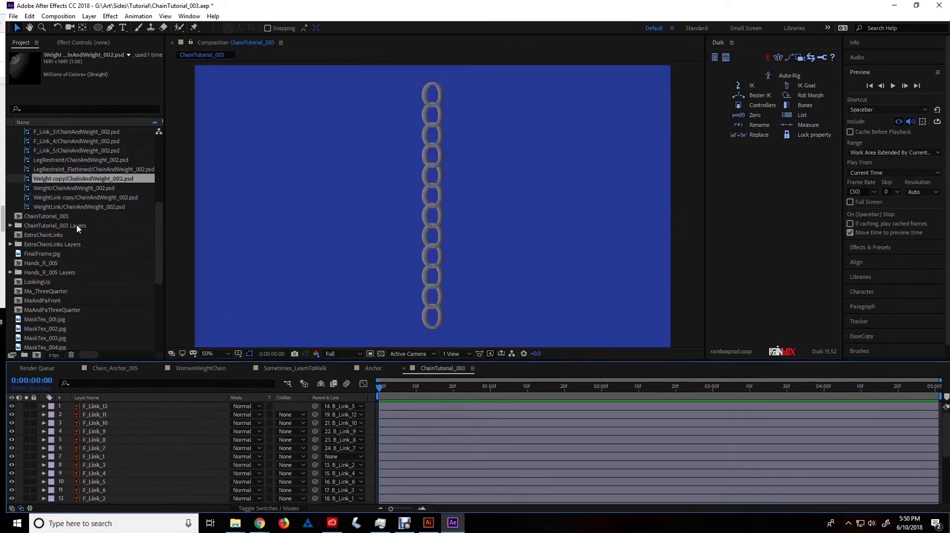
{"action": "left_click", "coordinate": [76, 197], "text": "ctrl"}
{"action": "left_click_drag", "start_coordinate": [75, 197], "coordinate": [432, 216]}
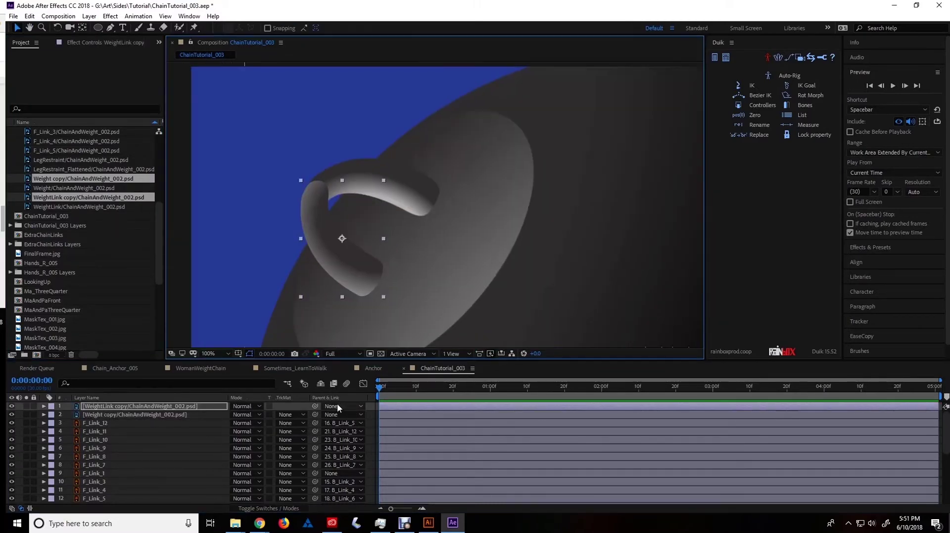
{"action": "key", "text": "s"}
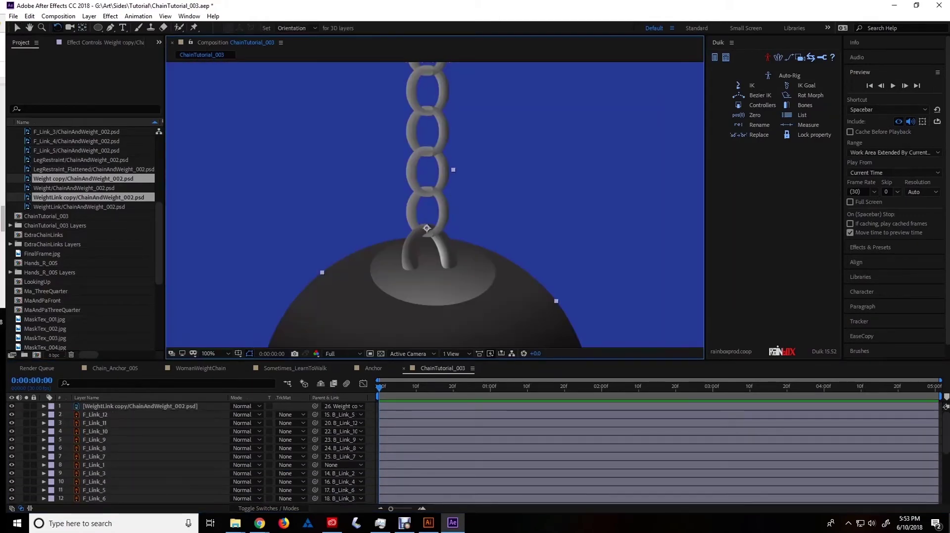
{"action": "left_click", "coordinate": [17, 28]}
{"action": "left_click", "coordinate": [524, 205]}
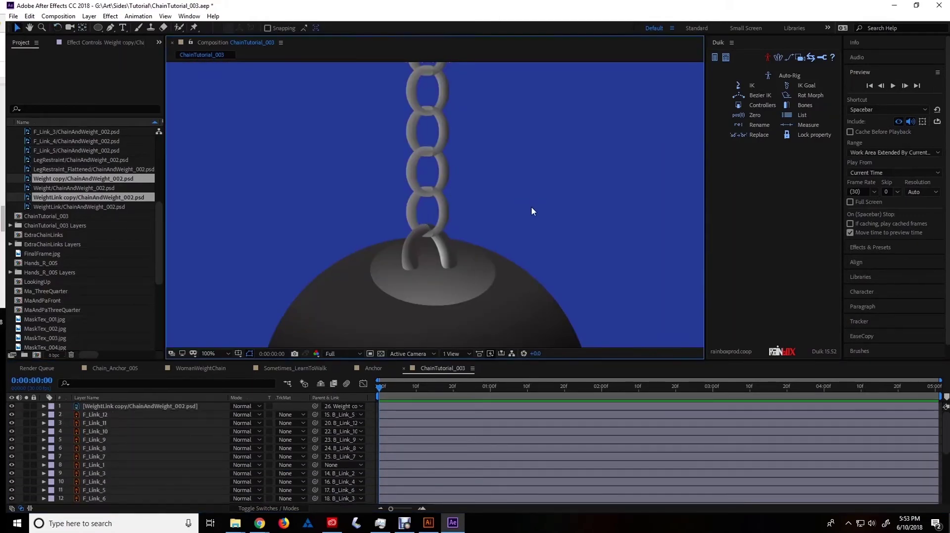
Parent the Weight copy layer to B_Link_11, the back half of the lowest chain link
{"action": "key", "text": "comma"}
{"action": "key", "text": "comma"}
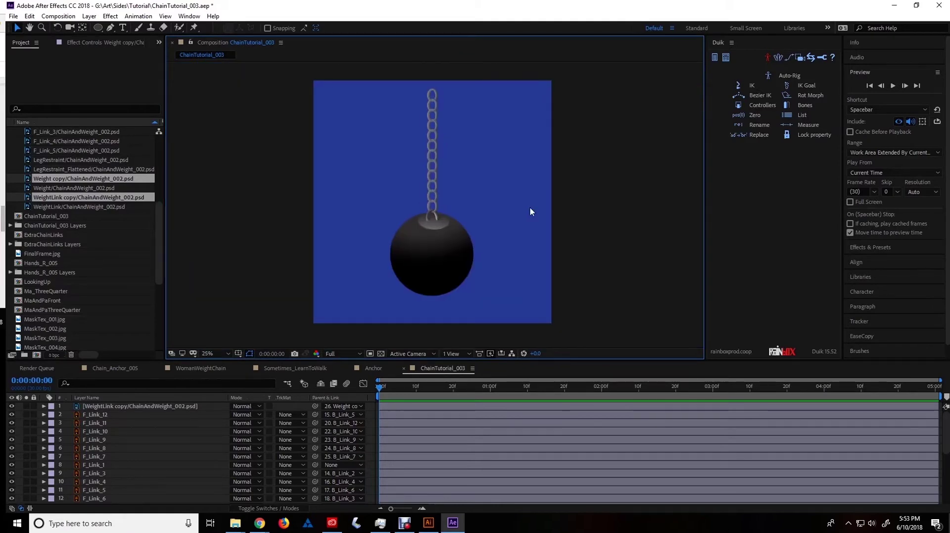
{"action": "left_click", "coordinate": [432, 94]}
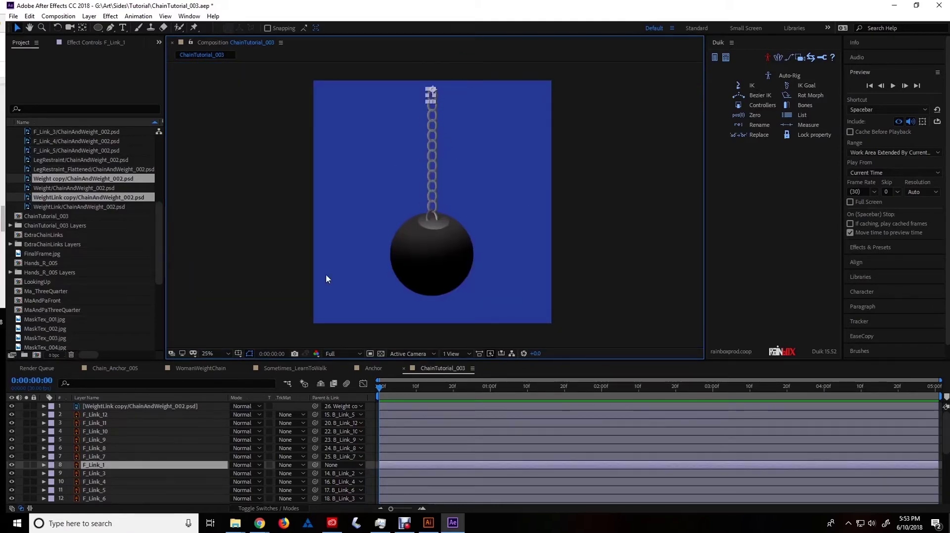
{"action": "scroll", "coordinate": [158, 459], "scroll_direction": "down", "scroll_amount": 5}
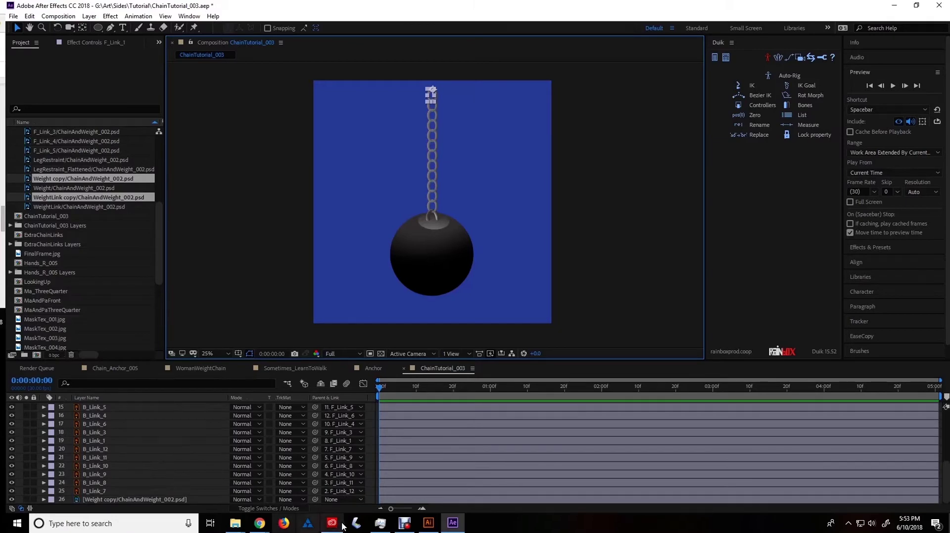
{"action": "left_click", "coordinate": [341, 498]}
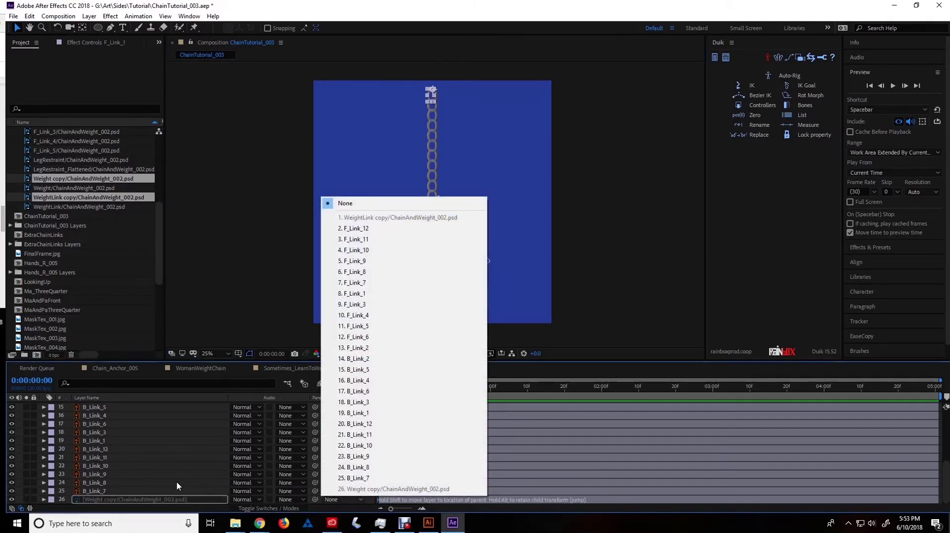
{"action": "left_click", "coordinate": [260, 266]}
{"action": "key", "text": "slash"}
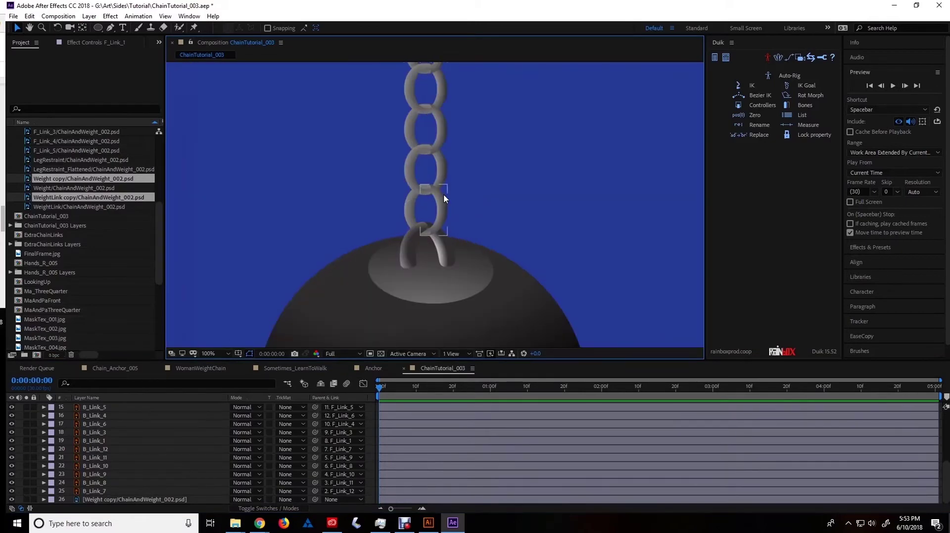
{"action": "left_click", "coordinate": [444, 199]}
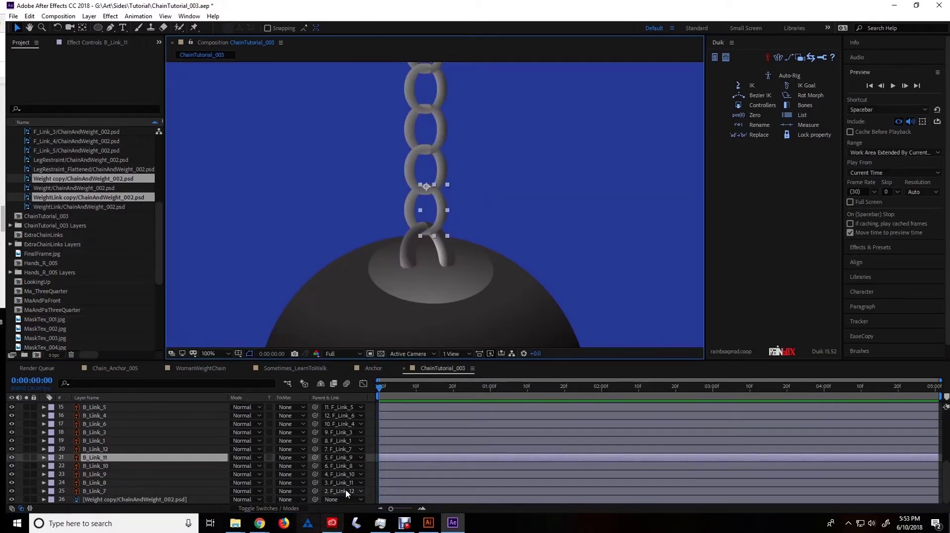
{"action": "left_click", "coordinate": [340, 500]}
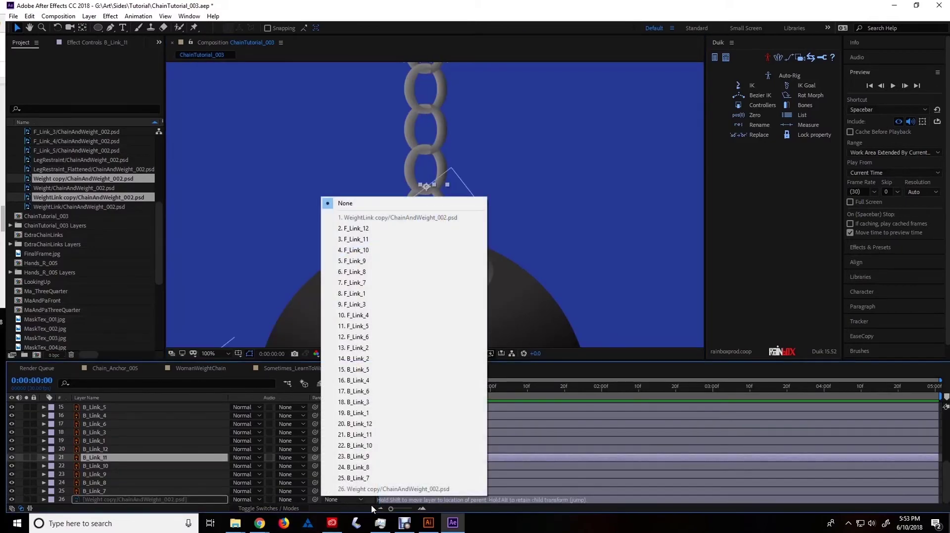
{"action": "left_click", "coordinate": [369, 434]}
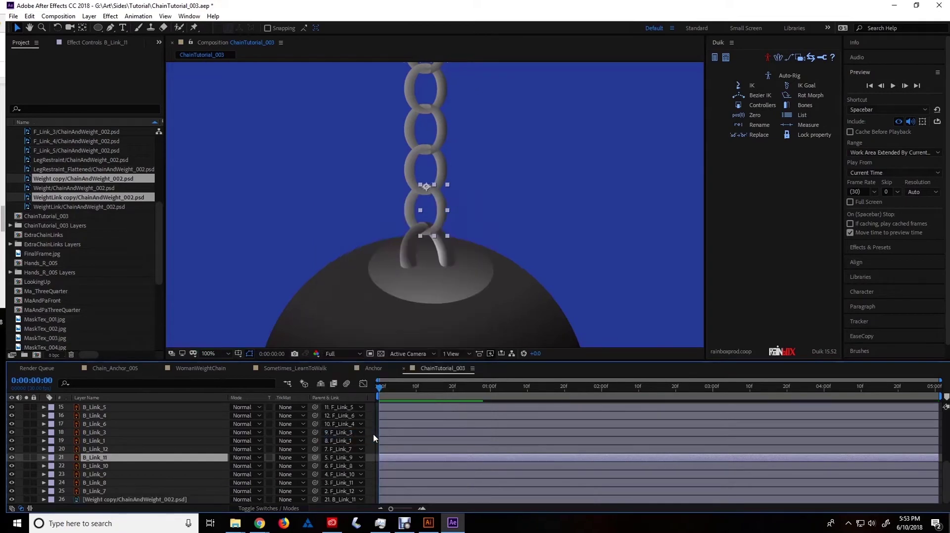
{"action": "left_click", "coordinate": [265, 268]}
Examine how the weight link, the lowest link half and the weight join, and view the whole chain with its weight
{"action": "left_click", "coordinate": [427, 249]}
{"action": "left_click", "coordinate": [415, 246]}
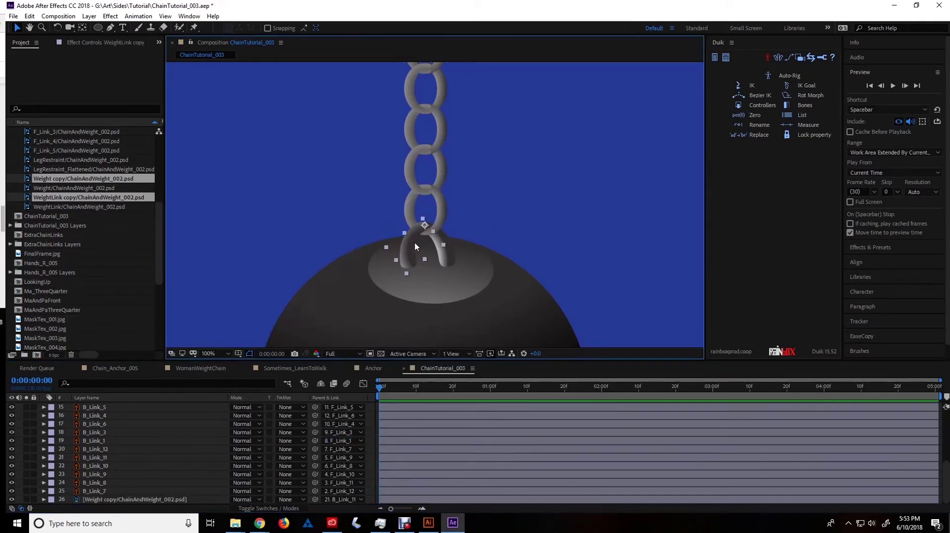
{"action": "left_click", "coordinate": [447, 217]}
{"action": "left_click", "coordinate": [408, 250]}
{"action": "left_click", "coordinate": [445, 214]}
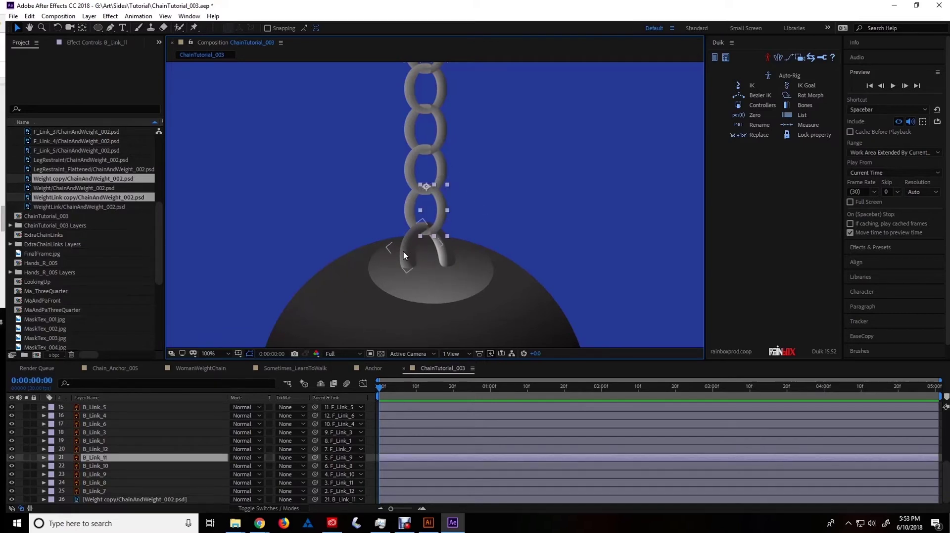
{"action": "left_click", "coordinate": [419, 308]}
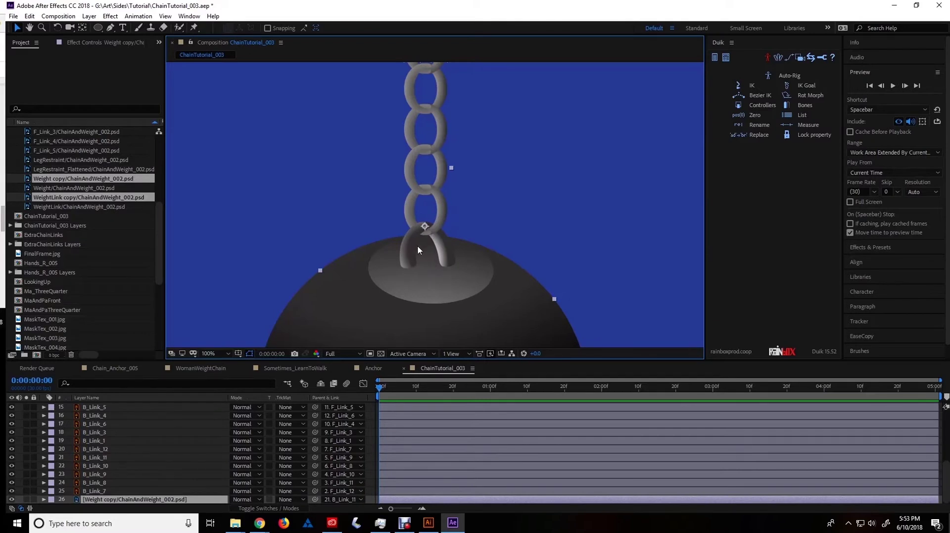
{"action": "left_click", "coordinate": [365, 171]}
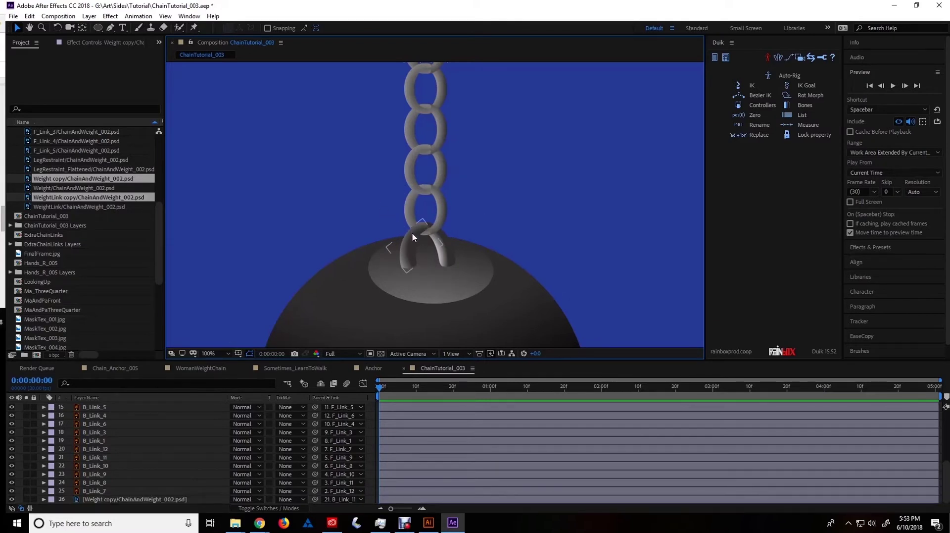
{"action": "left_click", "coordinate": [413, 235]}
{"action": "key", "text": "comma"}
{"action": "key", "text": "comma"}
{"action": "key", "text": "comma"}
{"action": "key", "text": "comma"}
{"action": "left_click", "coordinate": [446, 280]}
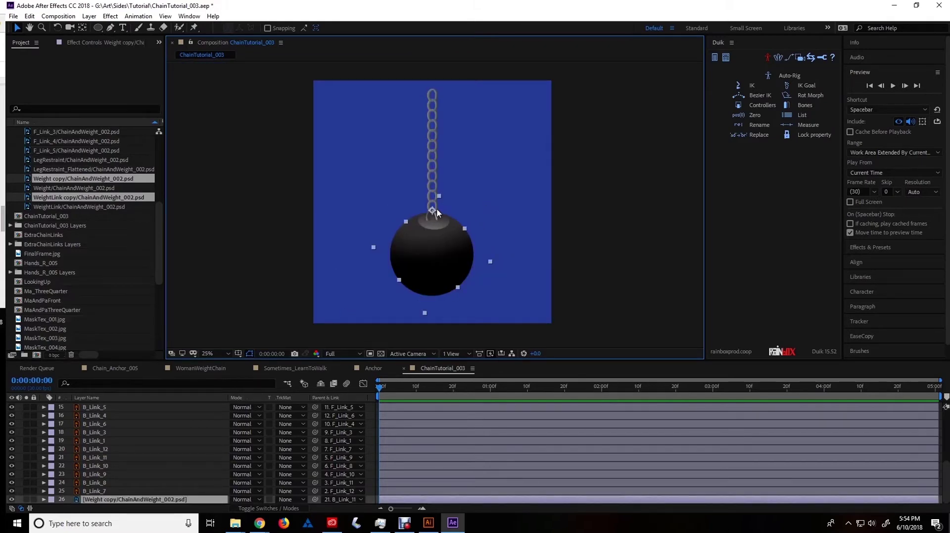
{"action": "left_click", "coordinate": [307, 239]}
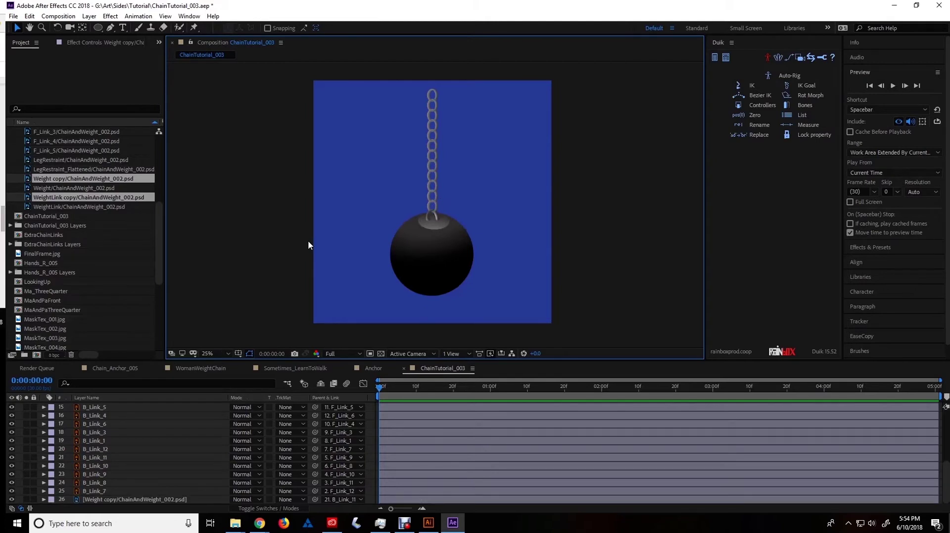
{"action": "key", "text": "period"}
{"action": "key", "text": "comma"}
Set the scale of the top link F_Link_1 to 50% and check the resized chain and weight
{"action": "scroll", "coordinate": [130, 494], "scroll_direction": "up", "scroll_amount": 5}
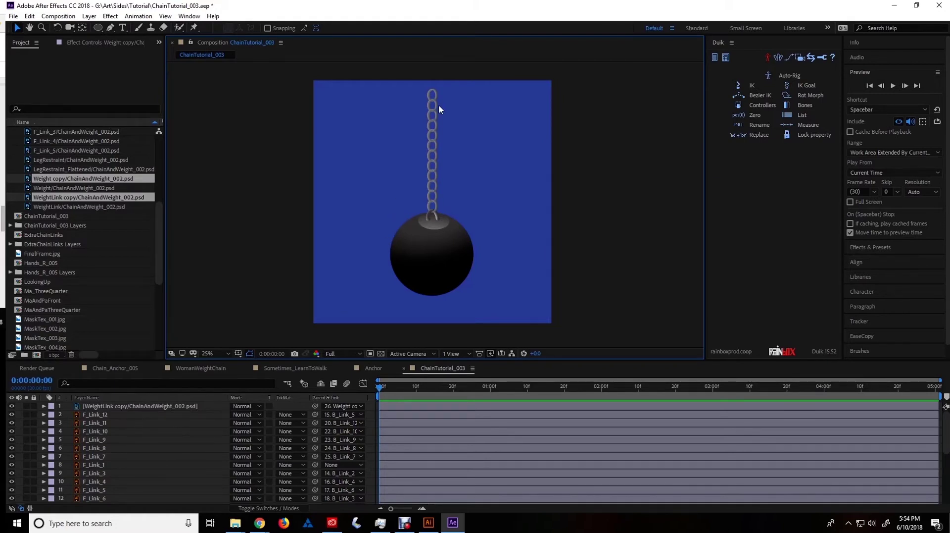
{"action": "left_click", "coordinate": [428, 97]}
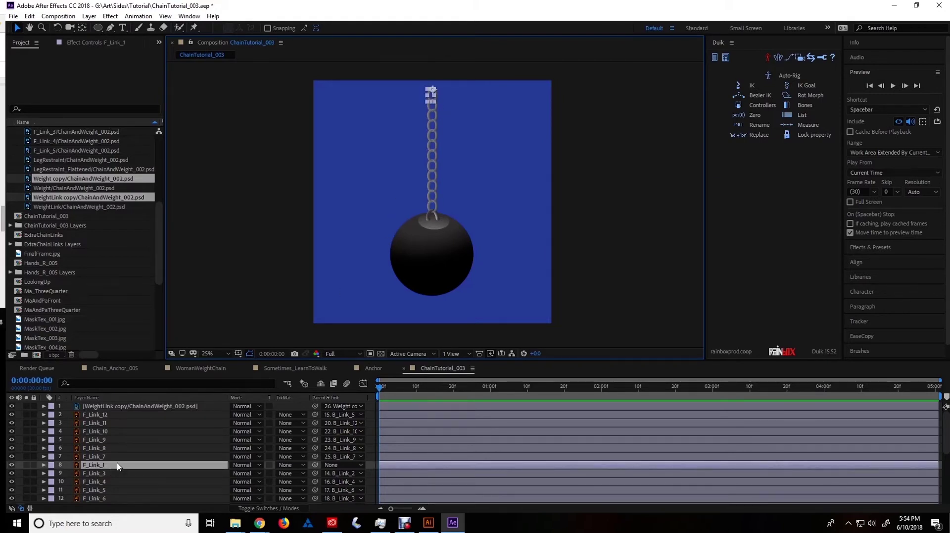
{"action": "key", "text": "s"}
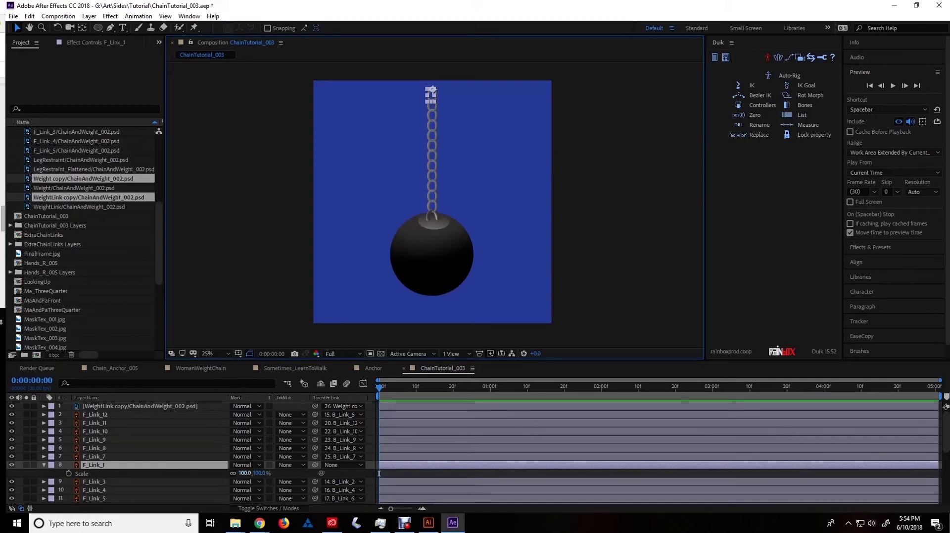
{"action": "left_click", "coordinate": [246, 473]}
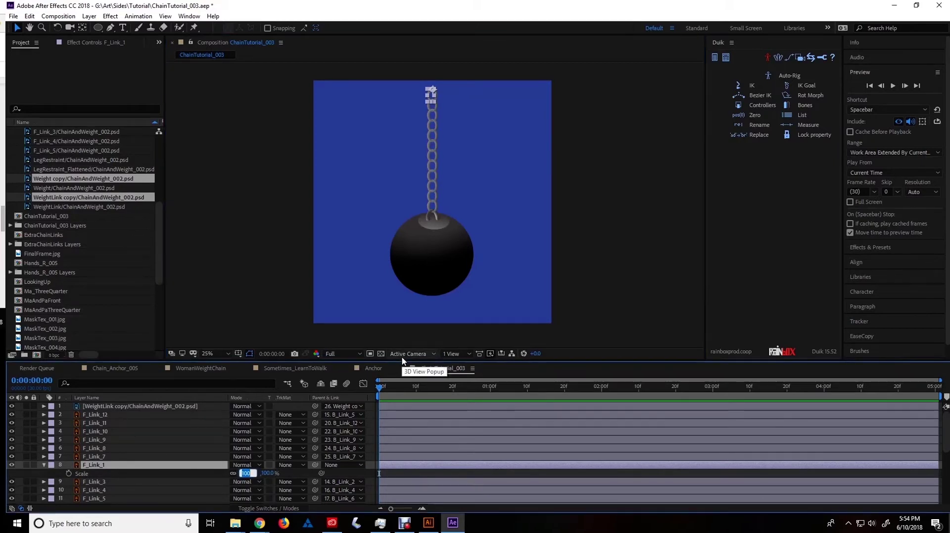
{"action": "type", "text": "50"}
{"action": "key", "text": "Return"}
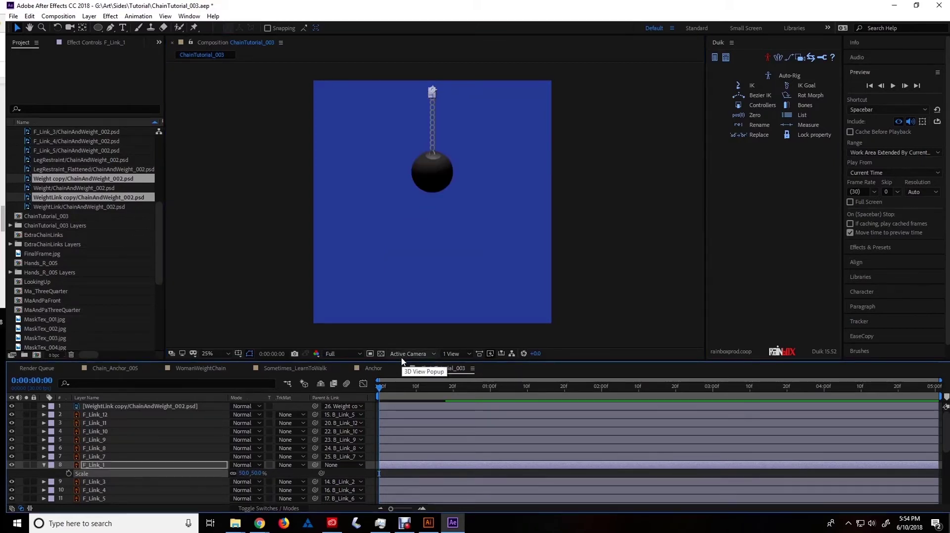
{"action": "left_click", "coordinate": [440, 202]}
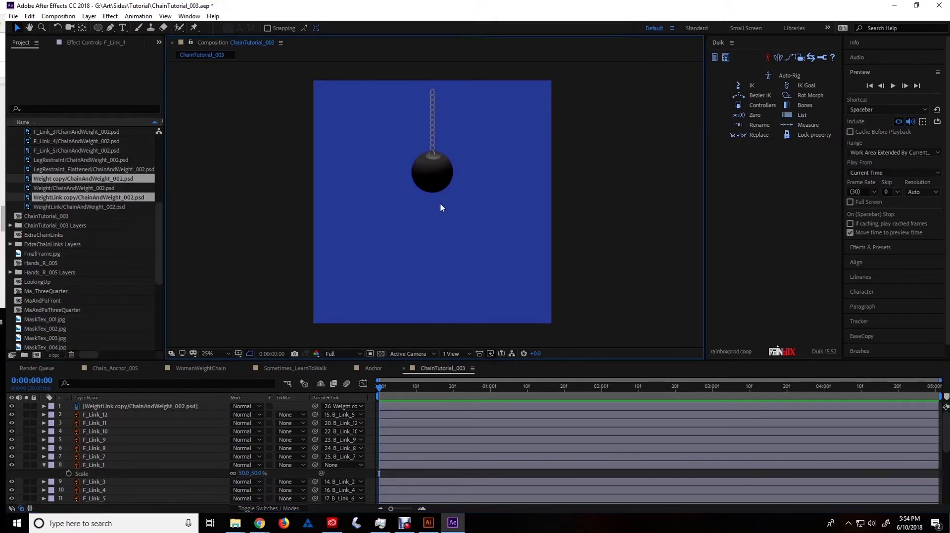
{"action": "scroll", "coordinate": [441, 203], "scroll_direction": "up", "scroll_amount": 2}
{"action": "scroll", "coordinate": [440, 203], "scroll_direction": "down", "scroll_amount": 2}
Set the scale of the top link F_Link_1 to 60% and collapse its layer properties
{"action": "left_click", "coordinate": [243, 472]}
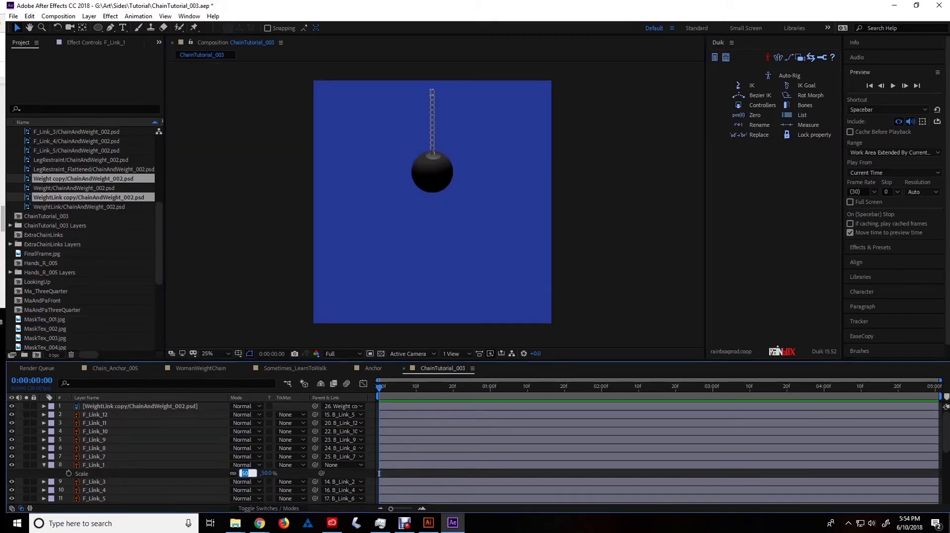
{"action": "type", "text": "60"}
{"action": "key", "text": "Return"}
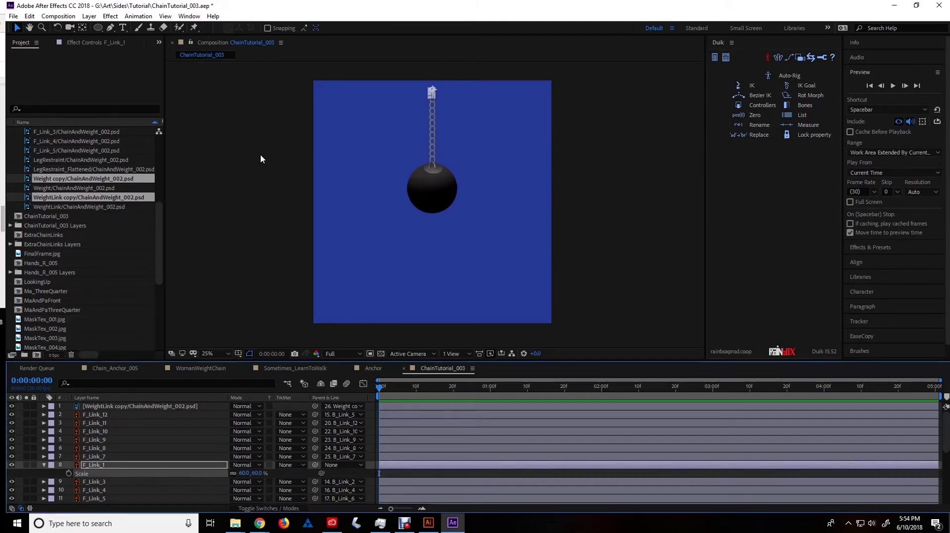
{"action": "left_click", "coordinate": [295, 266]}
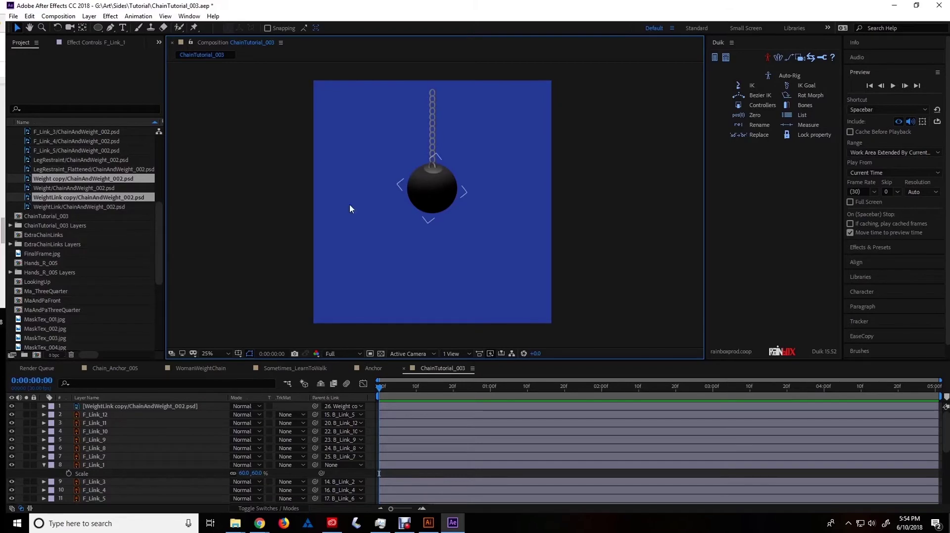
{"action": "left_click", "coordinate": [43, 464]}
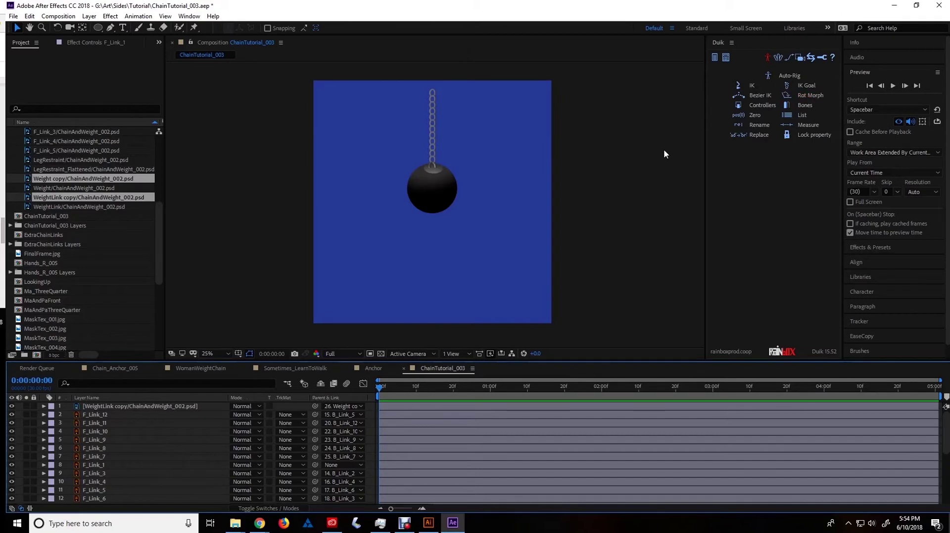
{"action": "left_click", "coordinate": [911, 120]}
{"action": "left_click", "coordinate": [431, 91]}
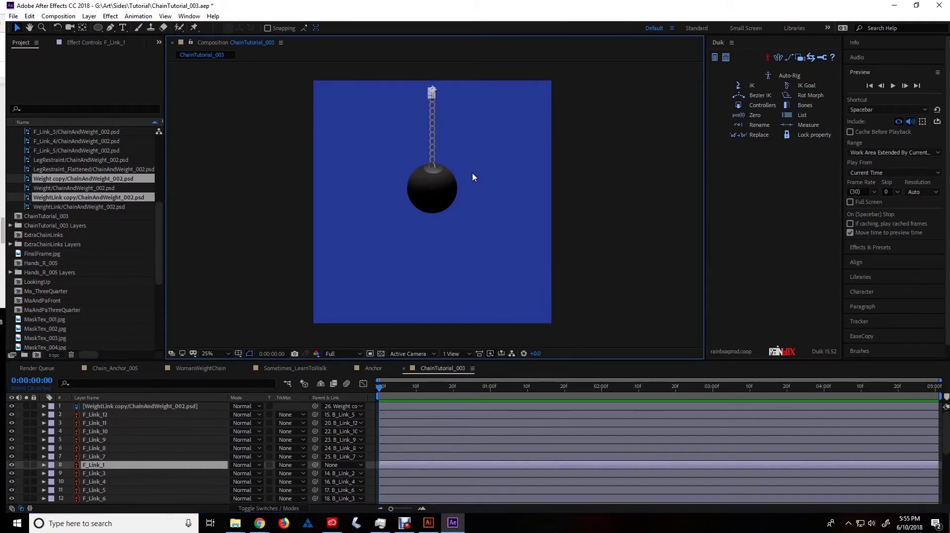
{"action": "left_click", "coordinate": [821, 180]}
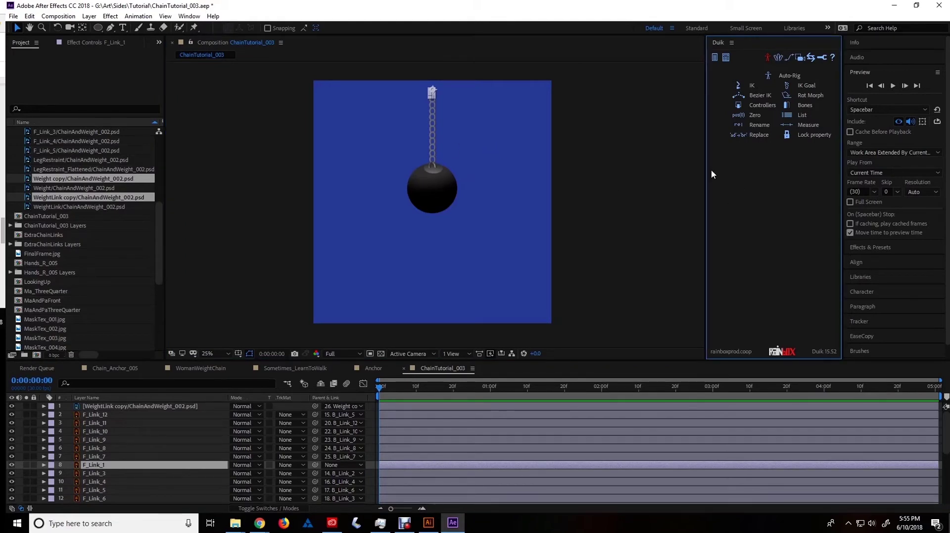
{"action": "left_click", "coordinate": [634, 189]}
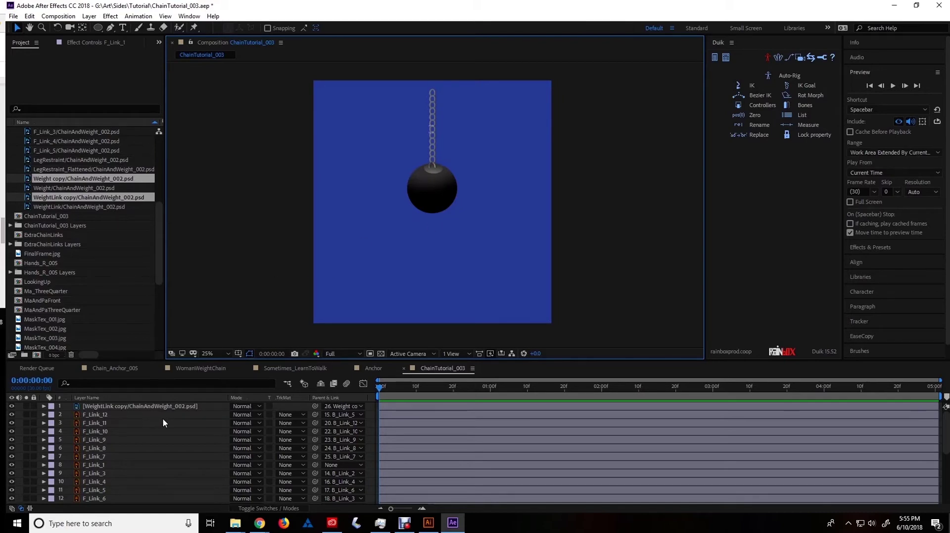
Scrub through the ChainTutorial_003 timeline and set the current time to 0:00:00:09, leaving no layers selected
{"action": "left_click_drag", "start_coordinate": [396, 389], "coordinate": [312, 401]}
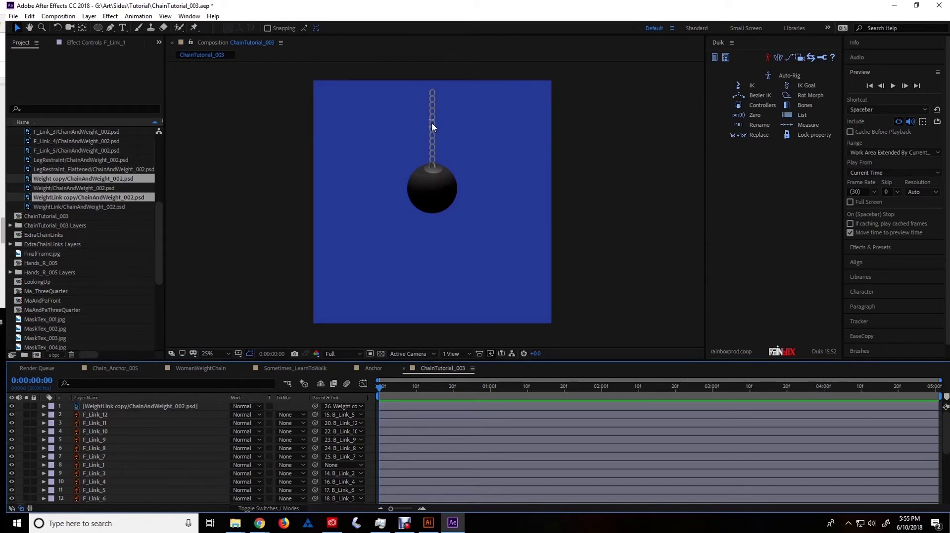
{"action": "left_click", "coordinate": [436, 184]}
{"action": "left_click", "coordinate": [389, 321]}
{"action": "left_click", "coordinate": [468, 387]}
{"action": "left_click", "coordinate": [558, 388]}
{"action": "left_click_drag", "start_coordinate": [539, 386], "coordinate": [312, 393]}
{"action": "left_click_drag", "start_coordinate": [420, 388], "coordinate": [325, 391]}
{"action": "left_click", "coordinate": [438, 388]}
{"action": "left_click", "coordinate": [412, 388]}
{"action": "left_click_drag", "start_coordinate": [422, 78], "coordinate": [480, 238]}
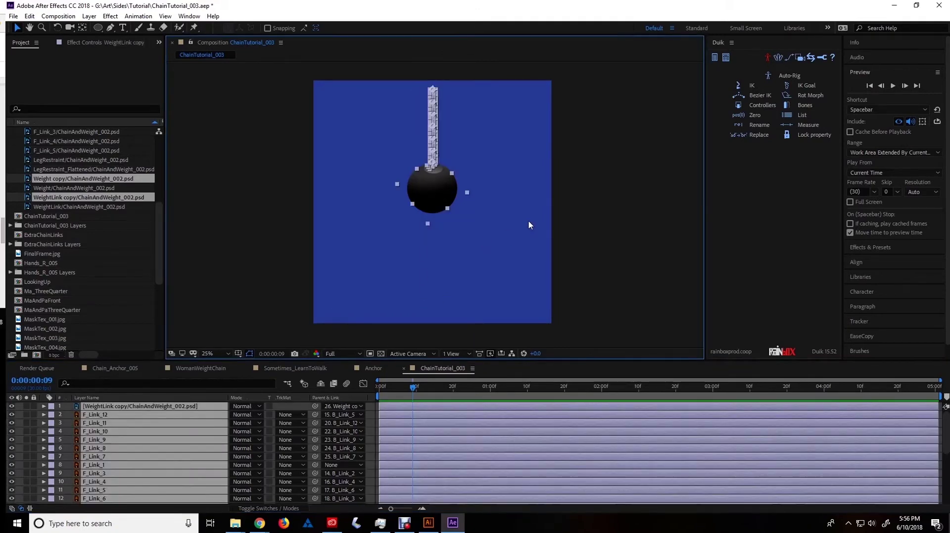
{"action": "left_click", "coordinate": [607, 179]}
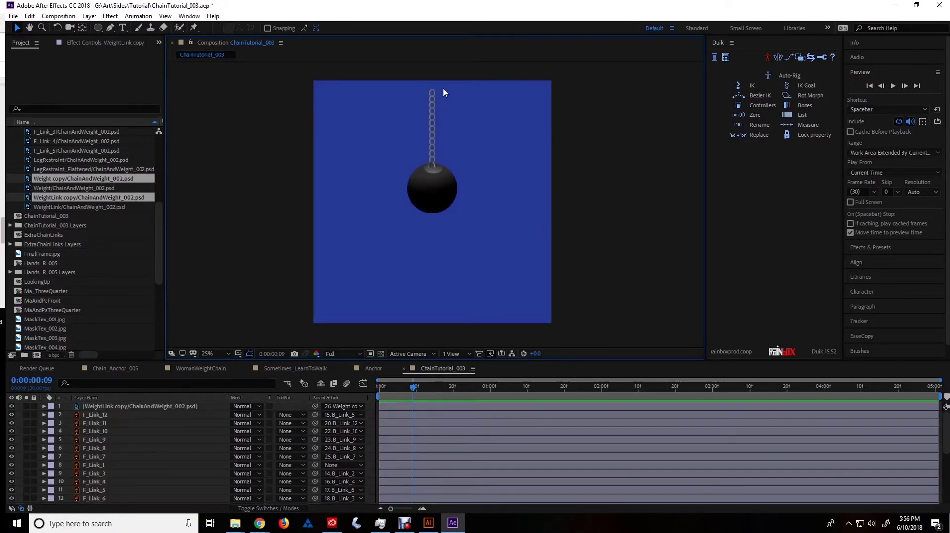
Rotate link halves in the lower part of the chain, including B_Link_10, so the weight swings out to the right
{"action": "scroll", "coordinate": [108, 461], "scroll_direction": "down", "scroll_amount": 3}
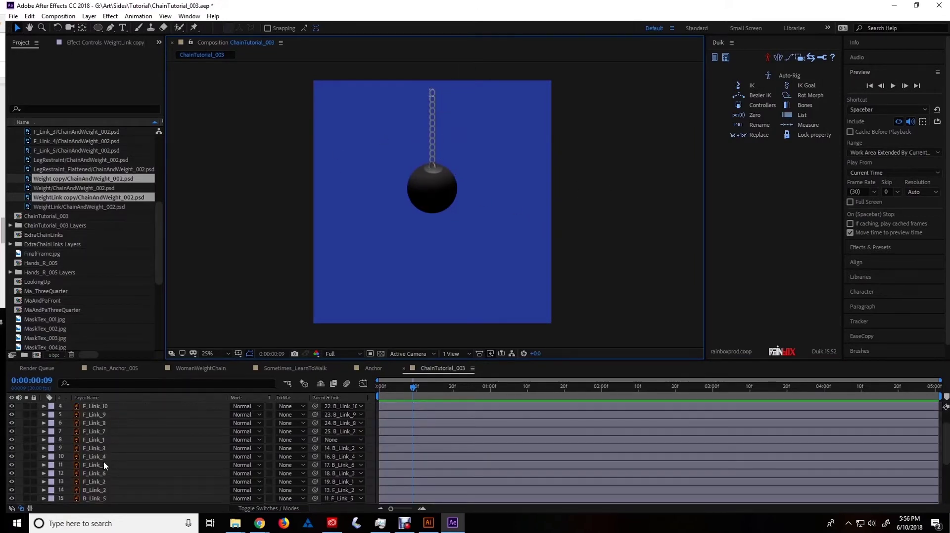
{"action": "scroll", "coordinate": [141, 473], "scroll_direction": "down", "scroll_amount": 3}
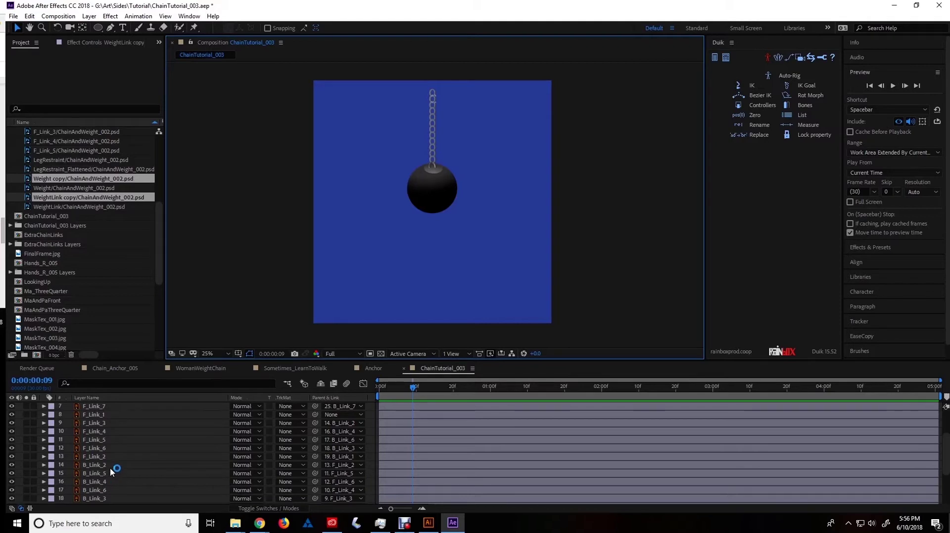
{"action": "scroll", "coordinate": [431, 164], "scroll_direction": "up", "scroll_amount": 4}
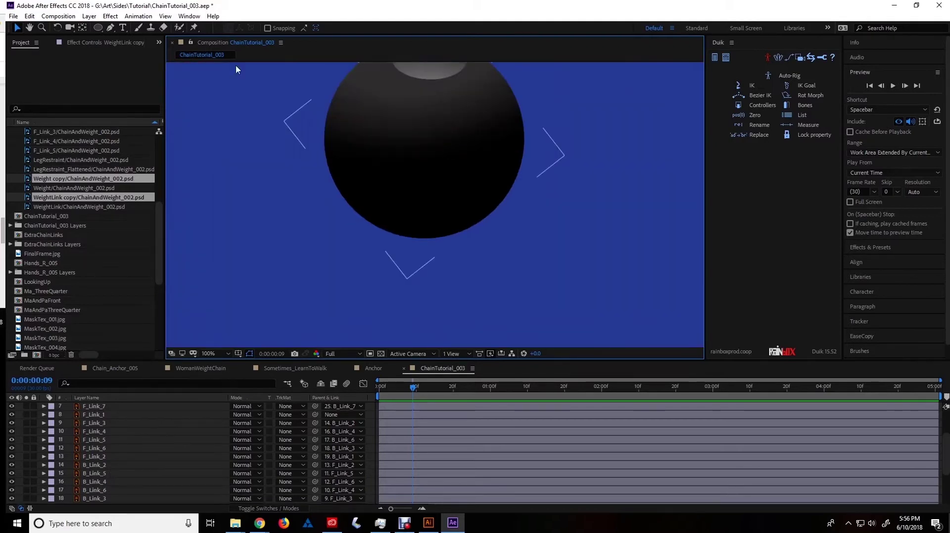
{"action": "left_click", "coordinate": [30, 27]}
{"action": "left_click_drag", "start_coordinate": [391, 109], "coordinate": [395, 304]}
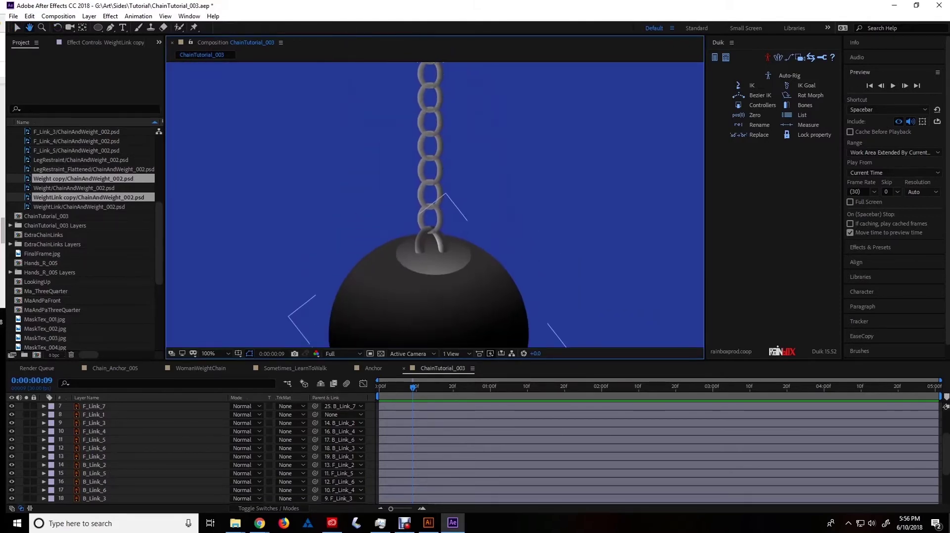
{"action": "left_click_drag", "start_coordinate": [436, 147], "coordinate": [480, 220]}
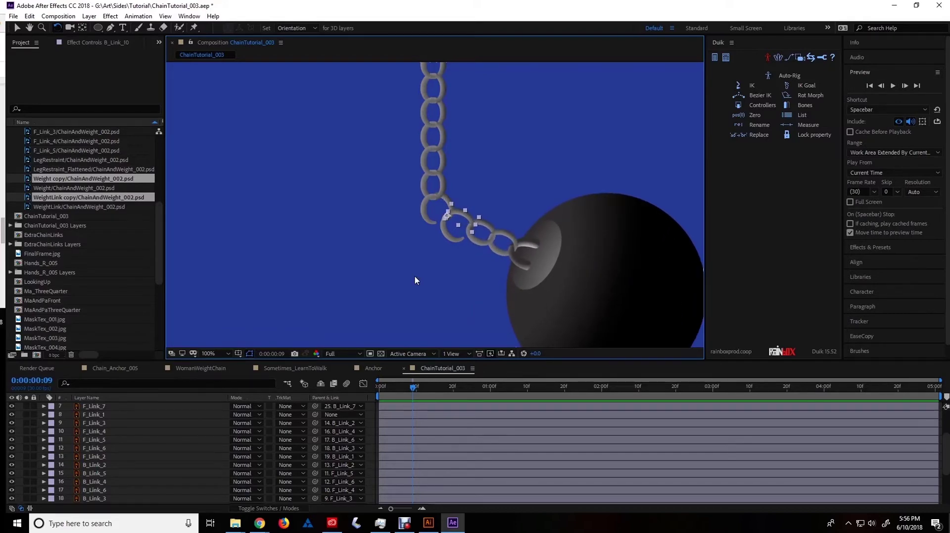
Undo the recent rotations of the lower chain links, switch back to the Selection tool and deselect everything
{"action": "key", "text": "ctrl+z"}
{"action": "key", "text": "ctrl+z"}
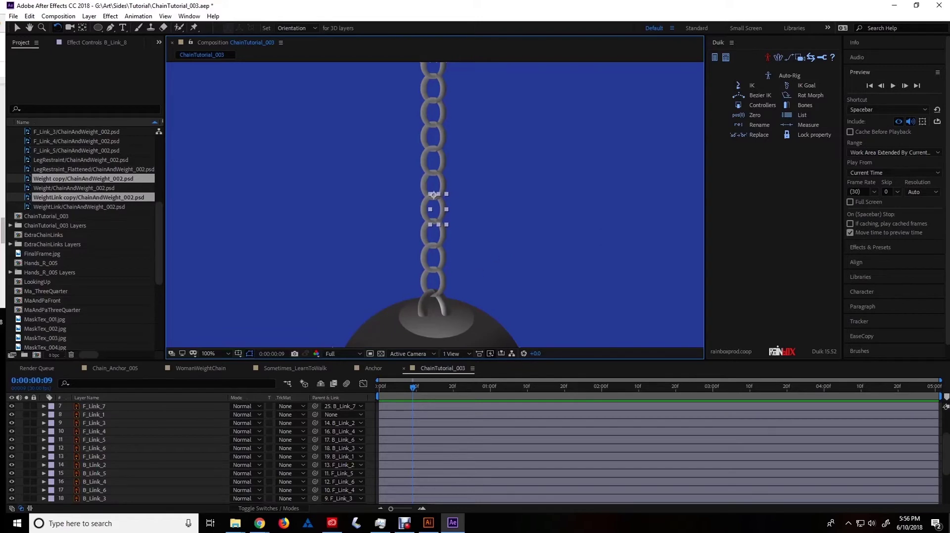
{"action": "key", "text": "v"}
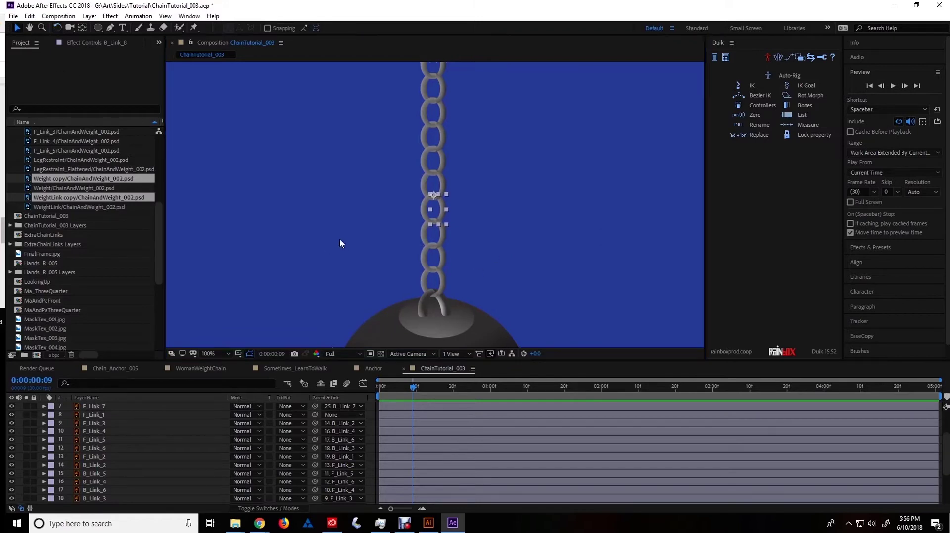
{"action": "left_click", "coordinate": [340, 239]}
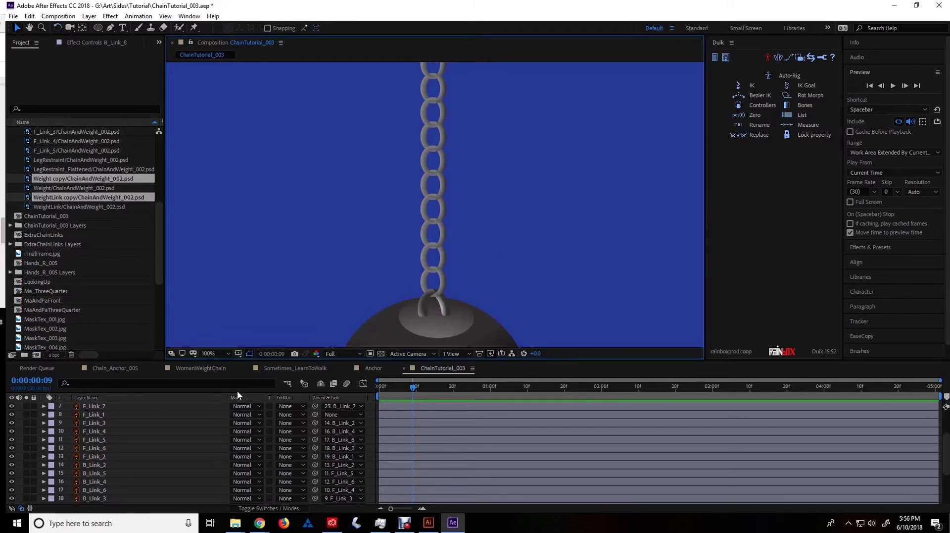
Lock all B_Link layers, from B_Link_2 through B_Link_7, along with the WeightLink copy layer
{"action": "left_click", "coordinate": [102, 465]}
{"action": "scroll", "coordinate": [106, 462], "scroll_direction": "down", "scroll_amount": 3}
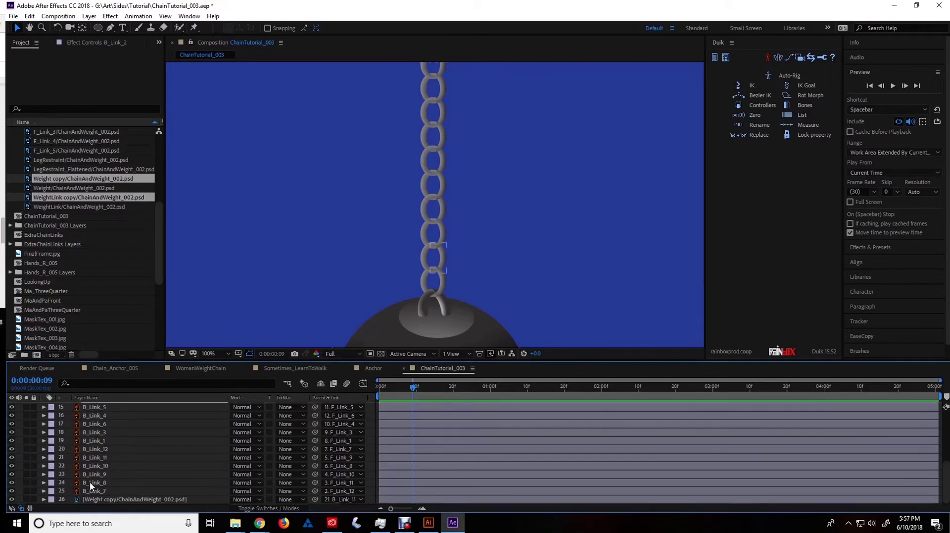
{"action": "left_click", "coordinate": [98, 491], "text": "shift"}
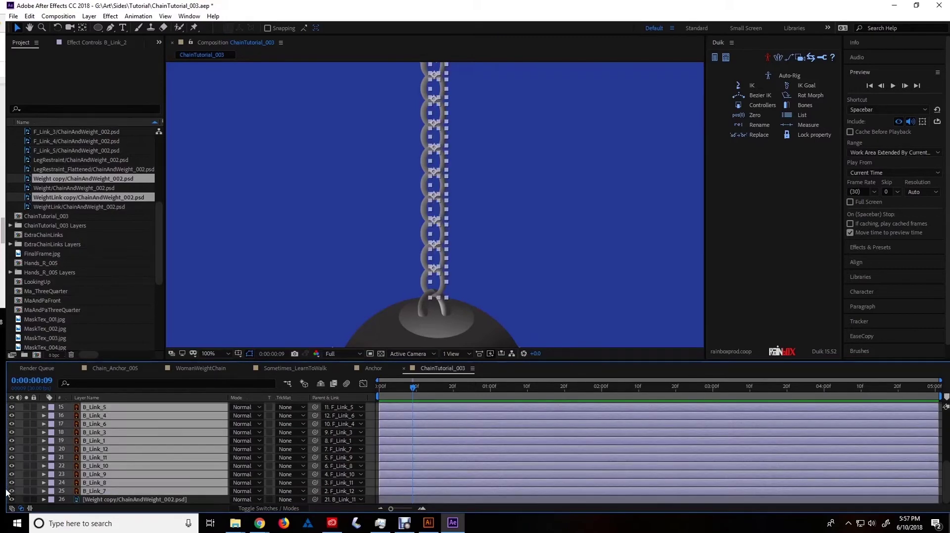
{"action": "left_click", "coordinate": [34, 491]}
{"action": "key", "text": "ctrl+shift+a"}
{"action": "scroll", "coordinate": [148, 463], "scroll_direction": "up", "scroll_amount": 5}
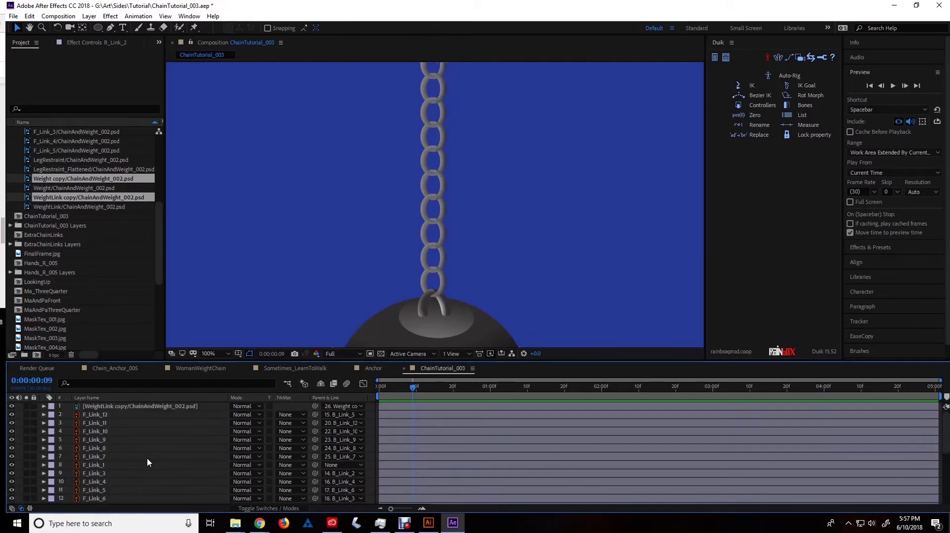
{"action": "left_click", "coordinate": [33, 405]}
At 0:00:00:00, select all unlocked layers, reveal their Rotation and set a Rotation keyframe on each, leaving no layers selected
{"action": "left_click_drag", "start_coordinate": [411, 387], "coordinate": [317, 393]}
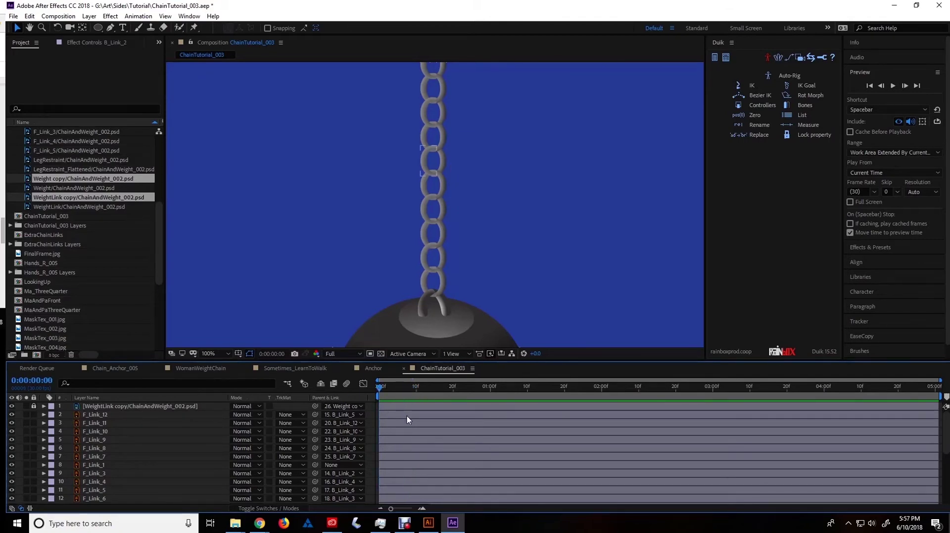
{"action": "left_click", "coordinate": [395, 405]}
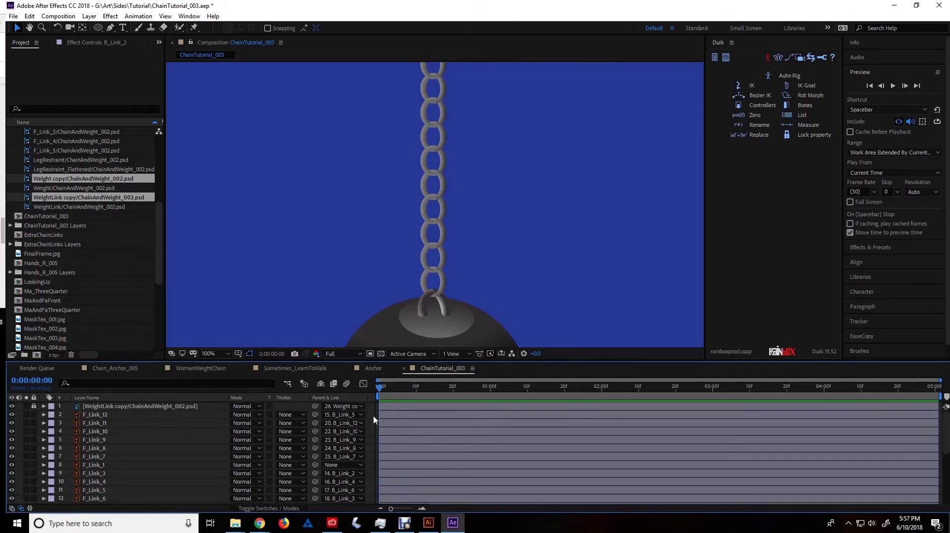
{"action": "left_click", "coordinate": [146, 414]}
{"action": "left_click", "coordinate": [338, 239]}
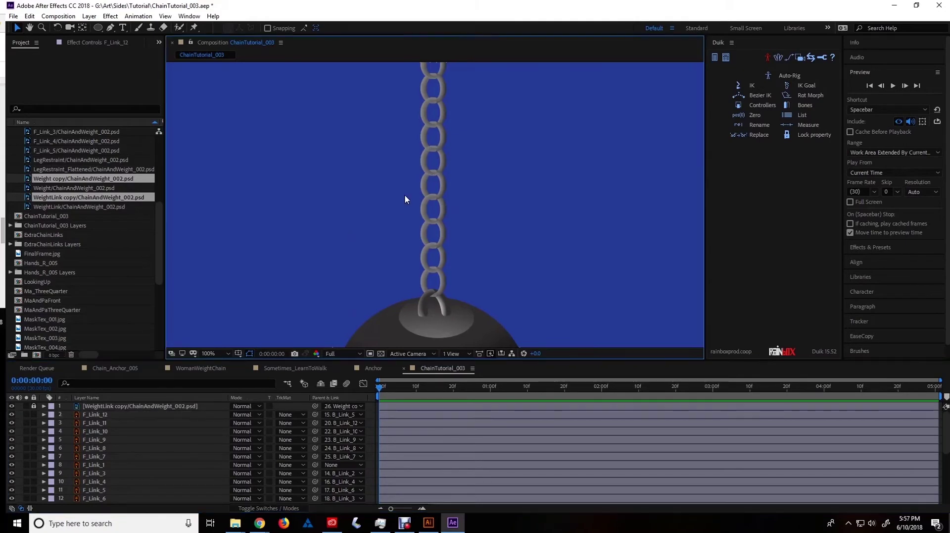
{"action": "key", "text": "ctrl+a"}
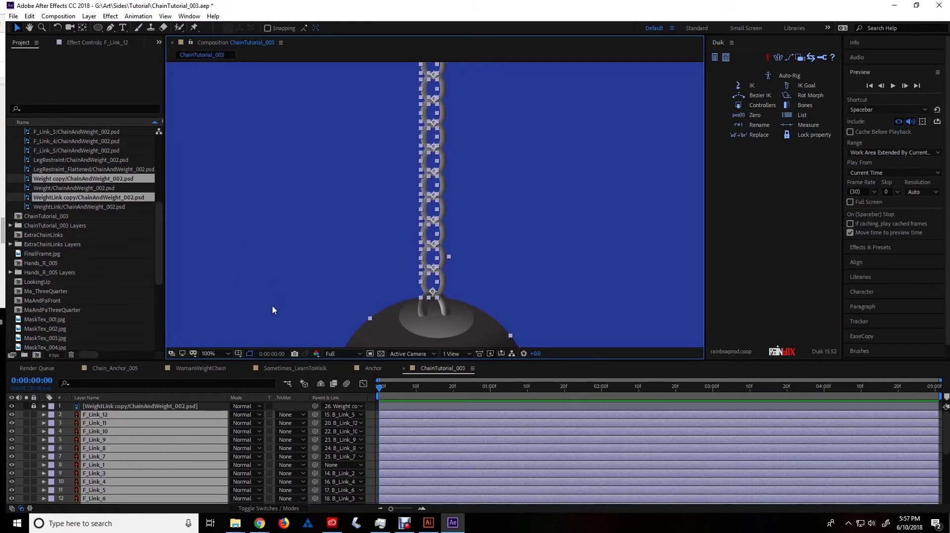
{"action": "key", "text": "r"}
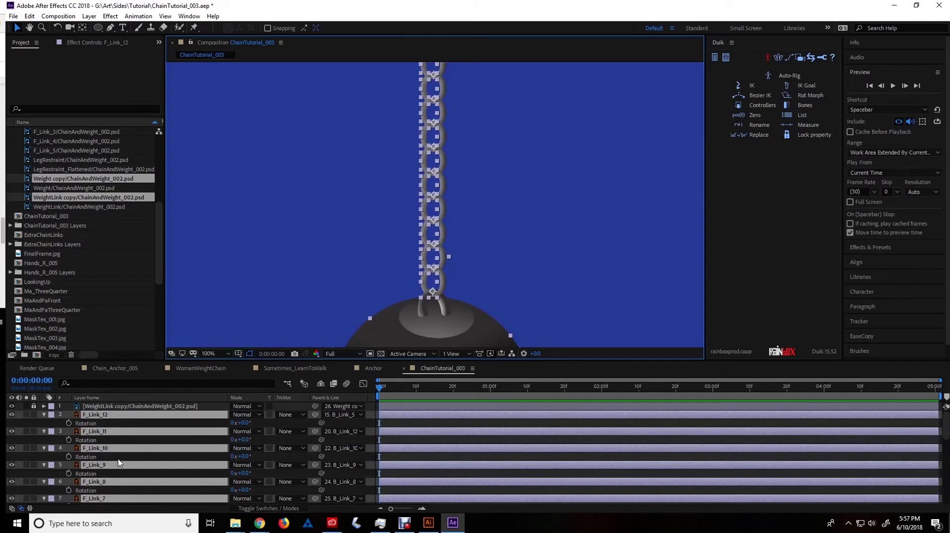
{"action": "key", "text": "comma"}
{"action": "key", "text": "comma"}
{"action": "key", "text": "comma"}
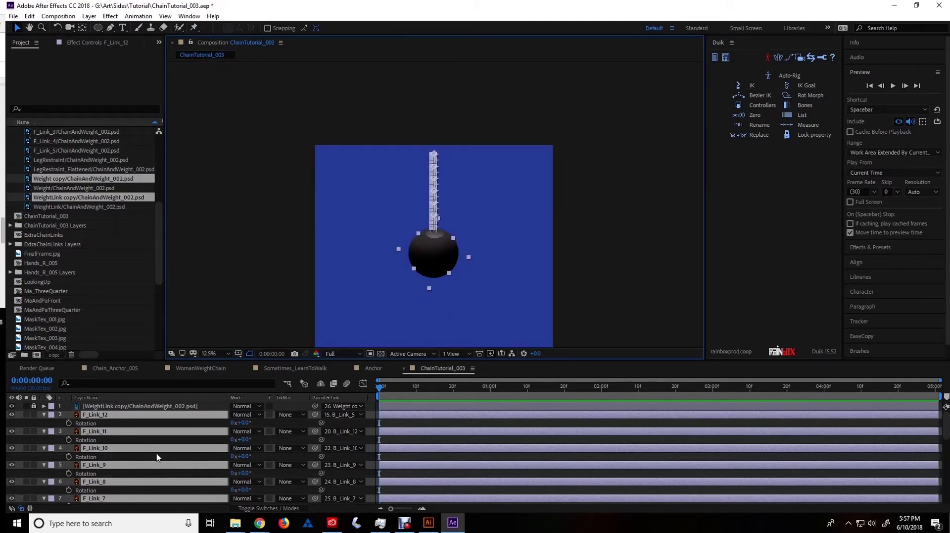
{"action": "key", "text": "comma"}
{"action": "key", "text": "period"}
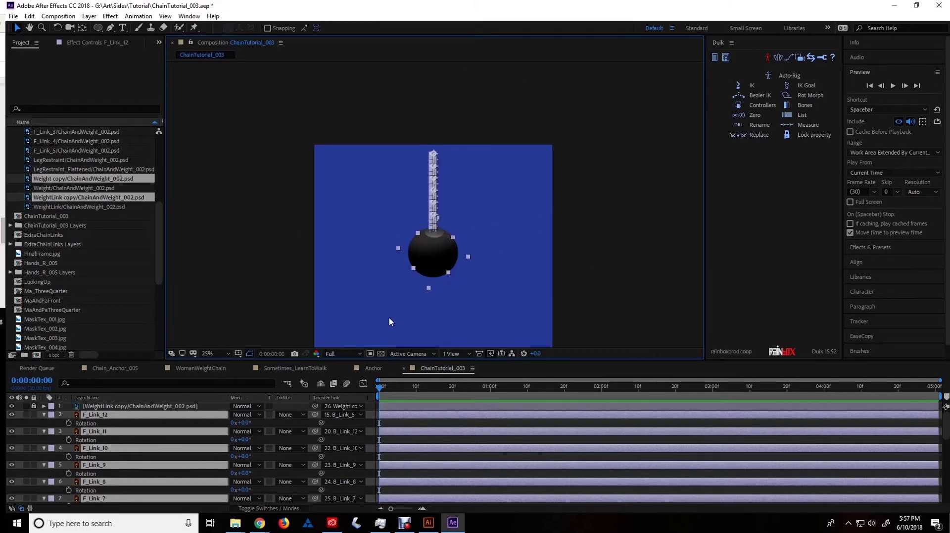
{"action": "left_click", "coordinate": [67, 423]}
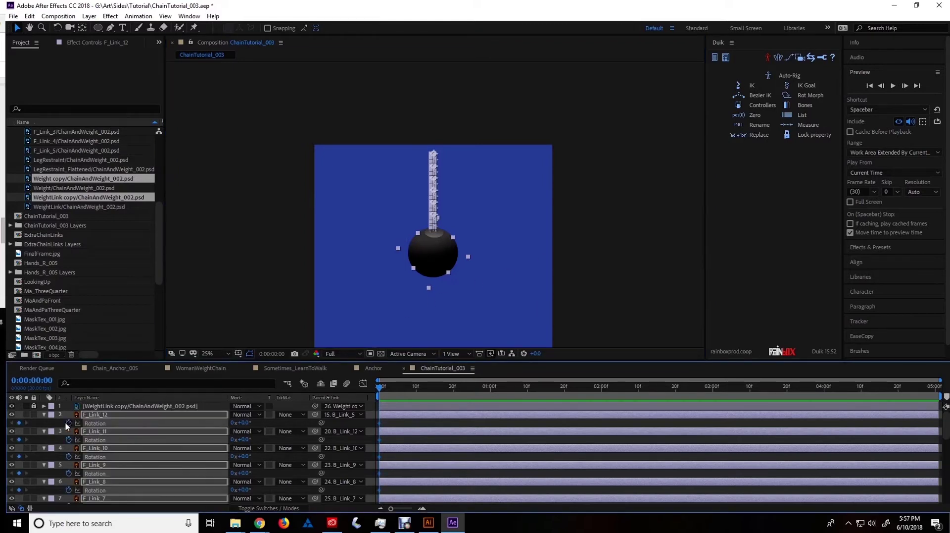
{"action": "left_click", "coordinate": [401, 427]}
At 0:00:00:00, rotate the F_Link halves from F_Link_1 down and the weight to curl the chain up to the left, with F_Link_12 at about 11.2°
{"action": "left_click_drag", "start_coordinate": [380, 390], "coordinate": [340, 396]}
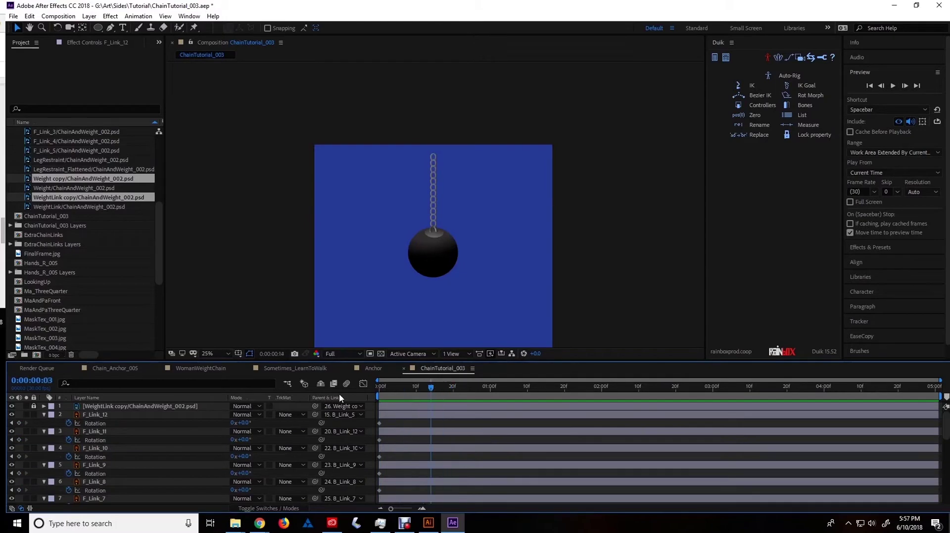
{"action": "key", "text": "period"}
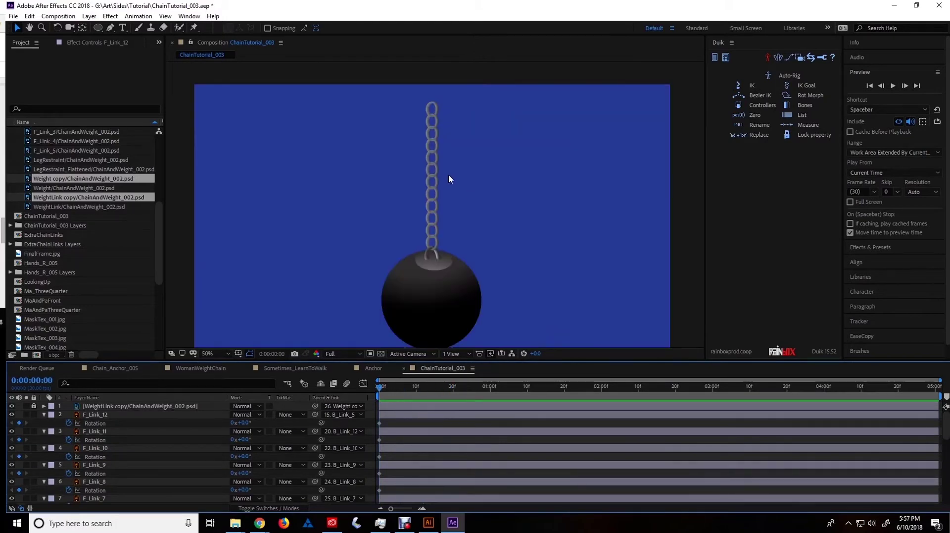
{"action": "left_click_drag", "start_coordinate": [488, 169], "coordinate": [525, 146]}
{"action": "key", "text": "v"}
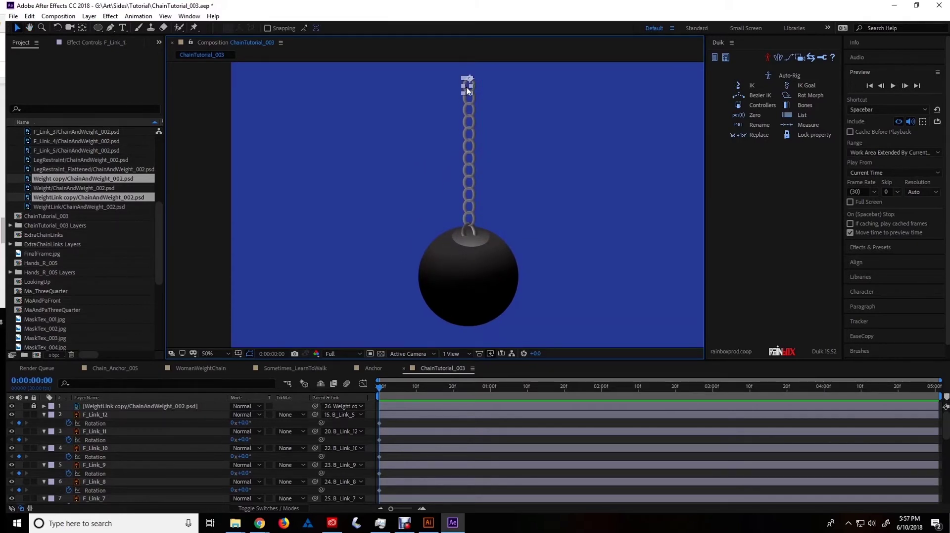
{"action": "left_click", "coordinate": [57, 28]}
{"action": "scroll", "coordinate": [435, 204], "scroll_direction": "up", "scroll_amount": 1}
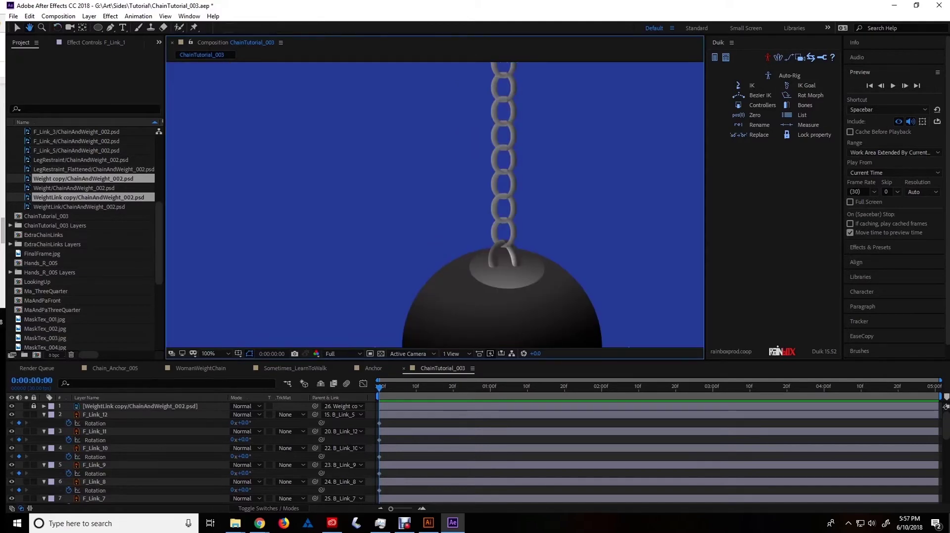
{"action": "left_click_drag", "start_coordinate": [503, 129], "coordinate": [438, 317]}
{"action": "key", "text": "w"}
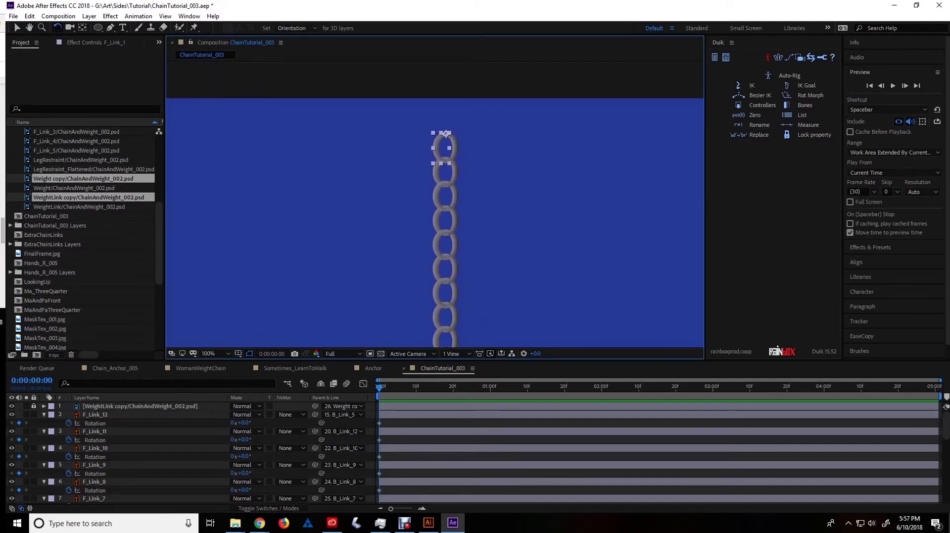
{"action": "left_click_drag", "start_coordinate": [446, 132], "coordinate": [452, 137]}
{"action": "scroll", "coordinate": [441, 170], "scroll_direction": "down", "scroll_amount": 2}
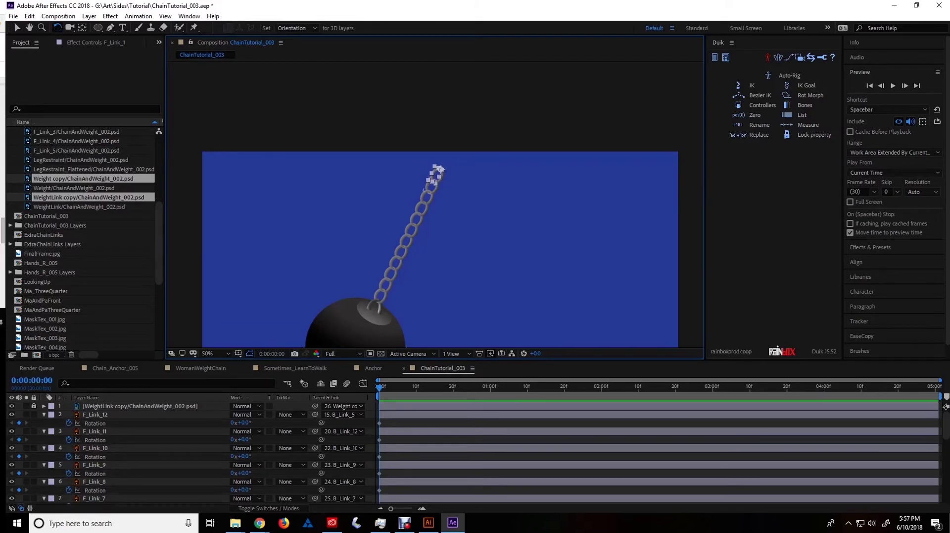
{"action": "left_click_drag", "start_coordinate": [427, 192], "coordinate": [319, 153]}
{"action": "left_click", "coordinate": [318, 157]}
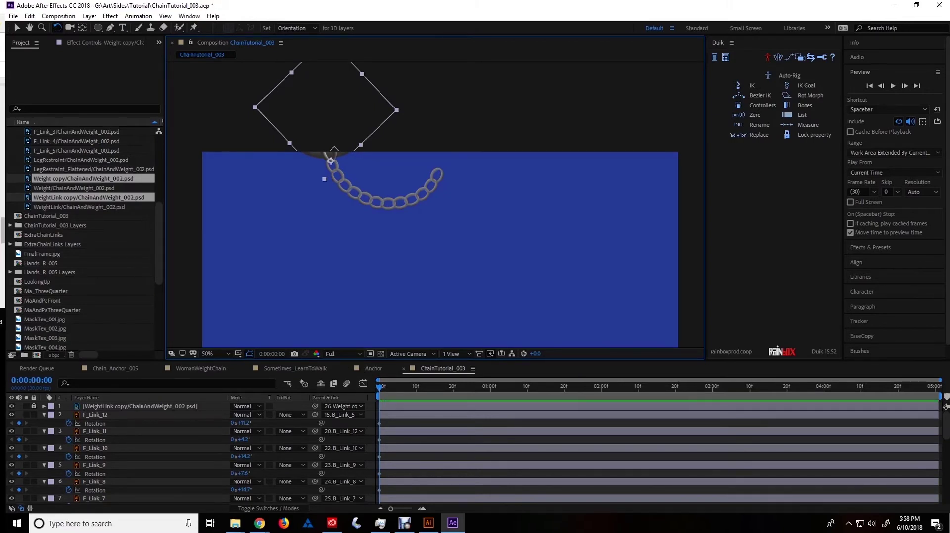
{"action": "left_click", "coordinate": [372, 368]}
{"action": "mouse_move", "coordinate": [368, 389]}
{"action": "left_mouse_down"}
{"action": "mouse_move", "coordinate": [503, 389]}
{"action": "mouse_move", "coordinate": [385, 379]}
{"action": "left_mouse_up"}
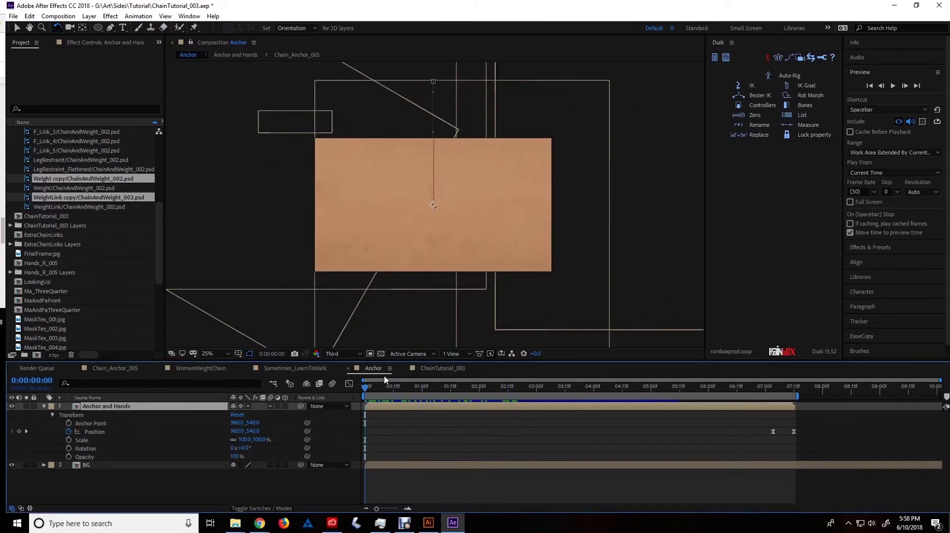
{"action": "left_click", "coordinate": [431, 367]}
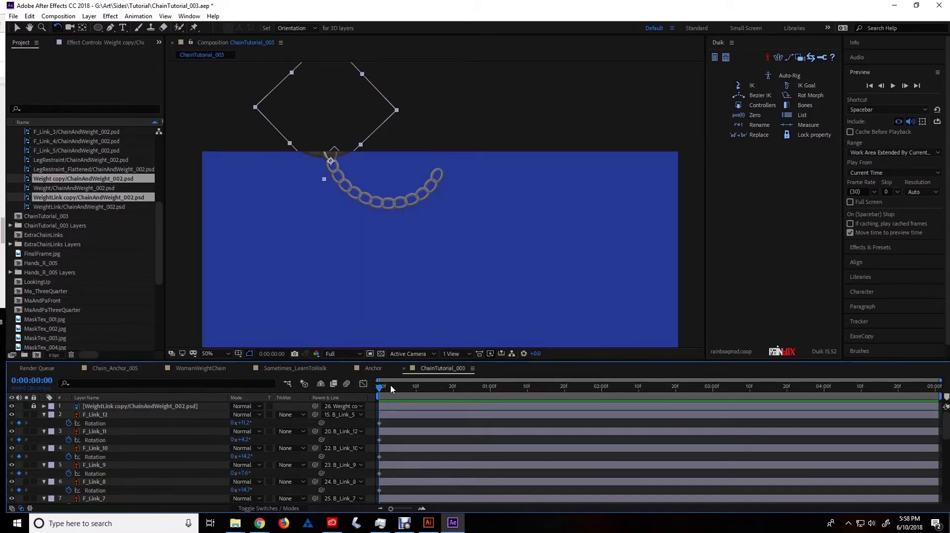
At 0:00:00:20, rotate the F_Link halves and the weight to swing the chain to the right, with F_Link_12 at about -5.6° and F_Link_11 at -14.9°
{"action": "left_click_drag", "start_coordinate": [440, 389], "coordinate": [455, 404]}
{"action": "left_click_drag", "start_coordinate": [435, 175], "coordinate": [440, 180]}
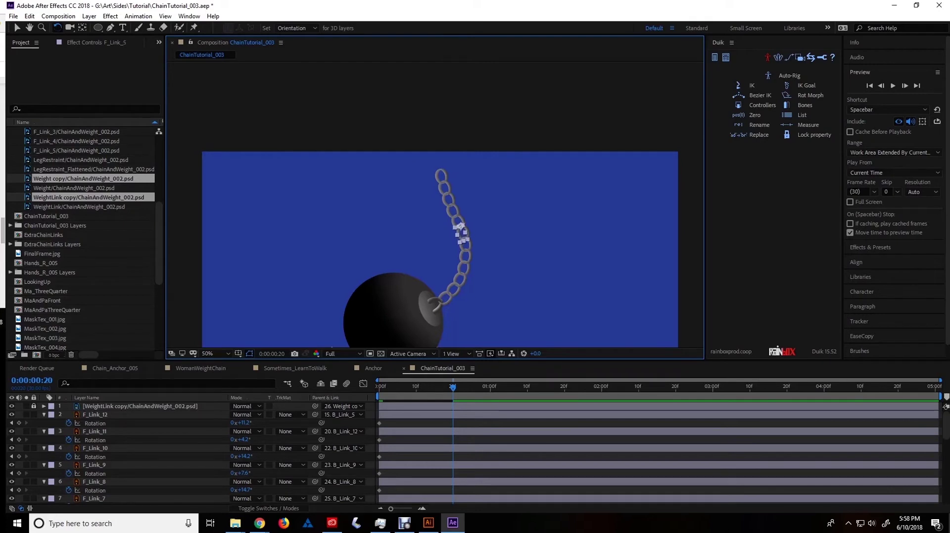
{"action": "left_click_drag", "start_coordinate": [468, 249], "coordinate": [476, 259]}
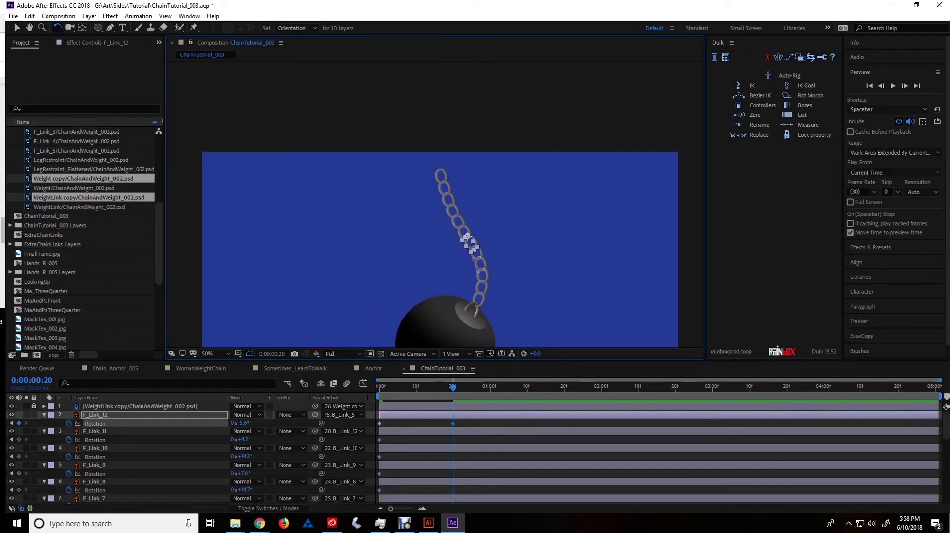
{"action": "left_click", "coordinate": [478, 259]}
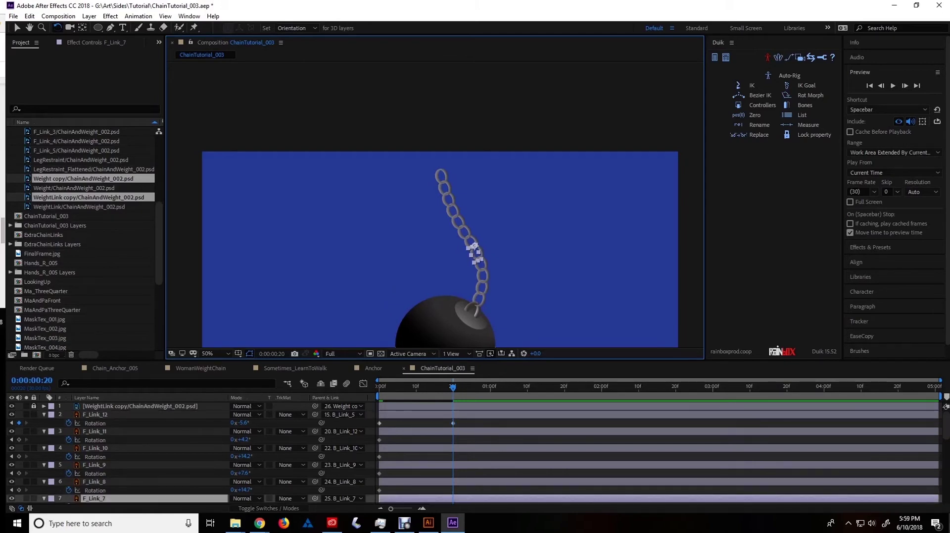
{"action": "mouse_move", "coordinate": [478, 259]}
{"action": "left_mouse_down"}
{"action": "mouse_move", "coordinate": [485, 269]}
{"action": "mouse_move", "coordinate": [482, 255]}
{"action": "left_mouse_up"}
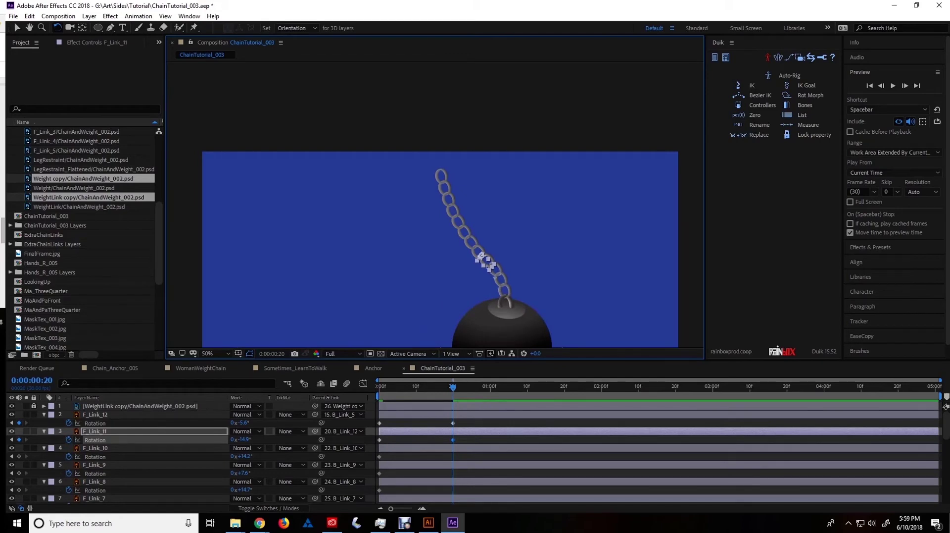
{"action": "left_click_drag", "start_coordinate": [482, 255], "coordinate": [519, 284]}
{"action": "left_click", "coordinate": [518, 283]}
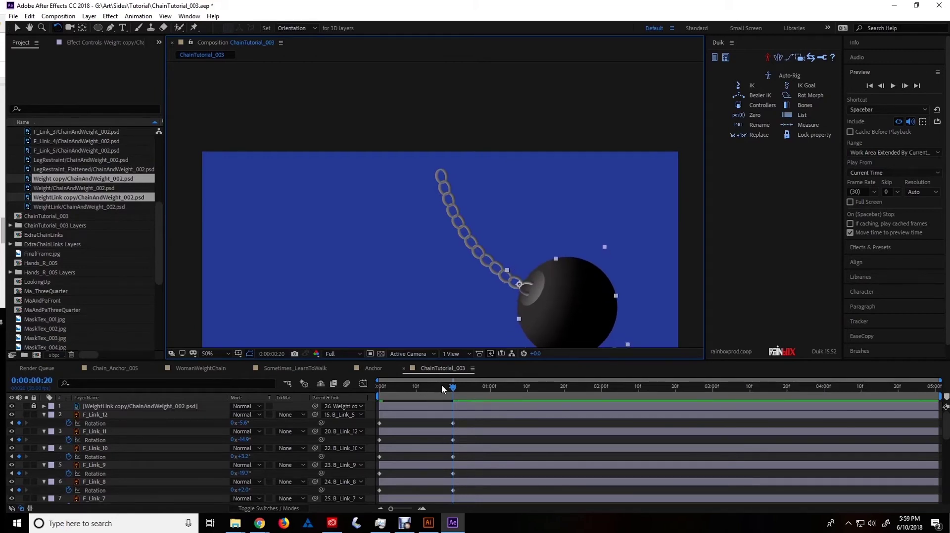
Scrub and play back the chain's swing between 0:00:00:00 and 0:00:00:20, returning to the first frame
{"action": "left_click_drag", "start_coordinate": [438, 385], "coordinate": [377, 389]}
{"action": "left_click_drag", "start_coordinate": [396, 396], "coordinate": [456, 388]}
{"action": "key", "text": "space"}
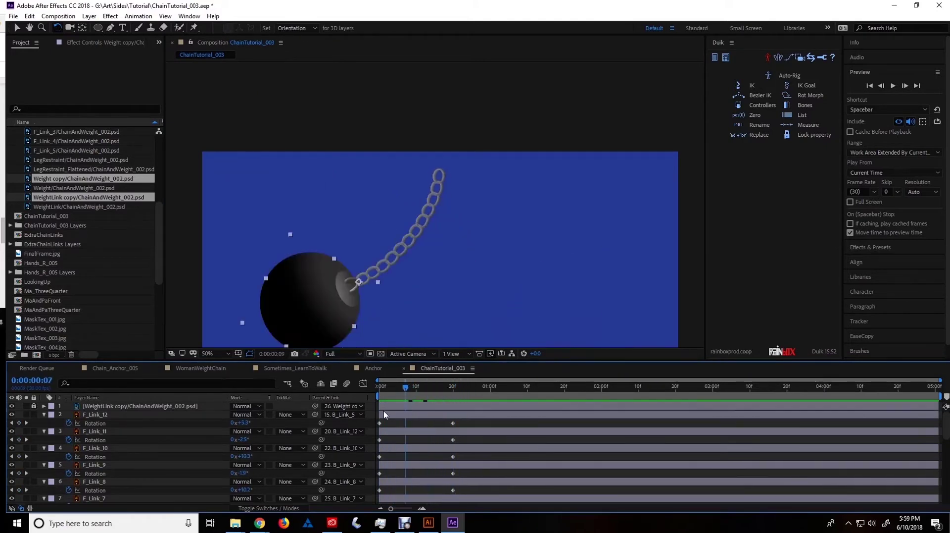
{"action": "left_click_drag", "start_coordinate": [464, 432], "coordinate": [363, 446]}
{"action": "left_click", "coordinate": [894, 85]}
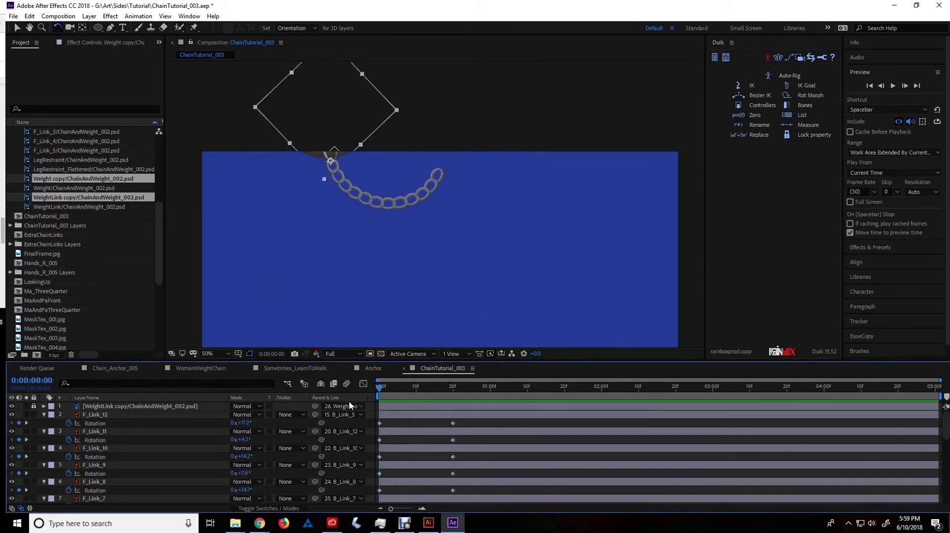
Review the Rotation keyframes of the F_Link layers and examine the in-between chain pose at 0:00:00:11
{"action": "scroll", "coordinate": [429, 448], "scroll_direction": "down", "scroll_amount": 5}
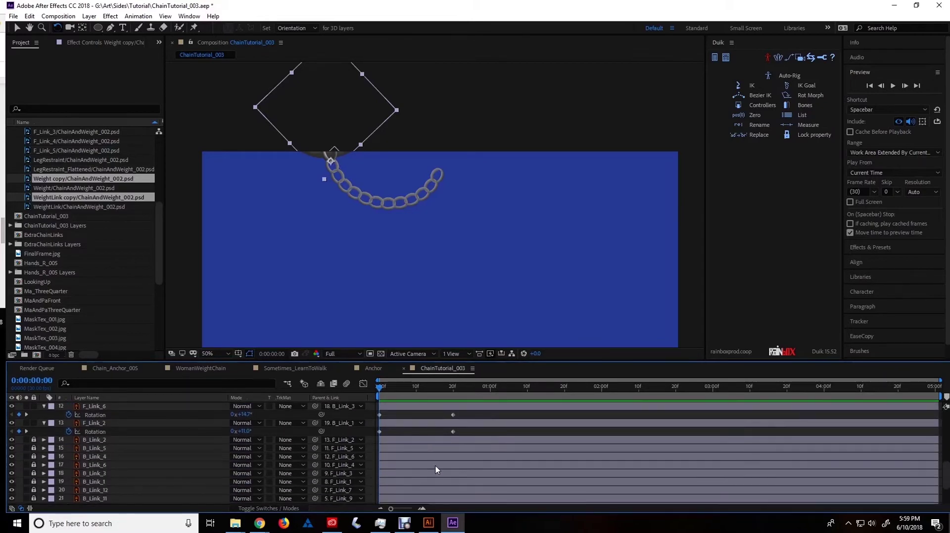
{"action": "scroll", "coordinate": [431, 454], "scroll_direction": "down", "scroll_amount": 3}
{"action": "scroll", "coordinate": [438, 475], "scroll_direction": "up", "scroll_amount": 8}
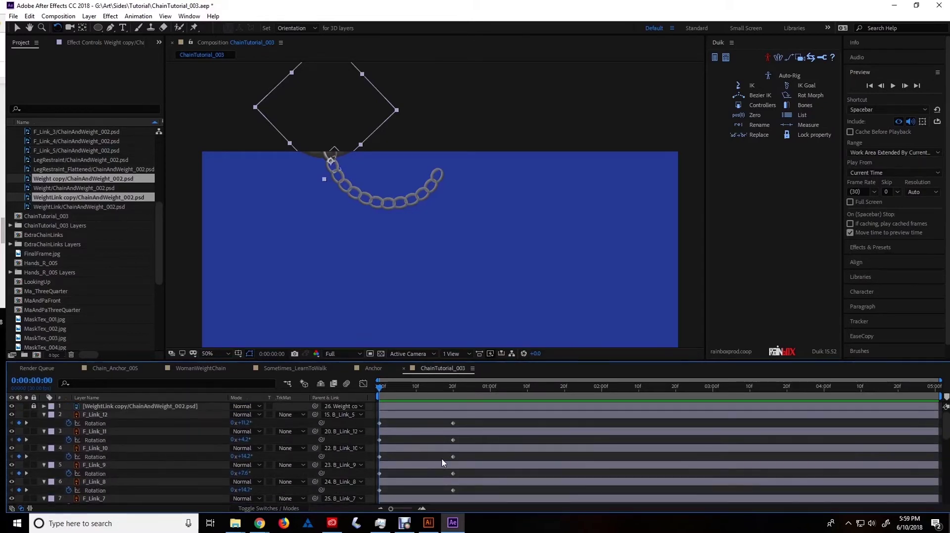
{"action": "scroll", "coordinate": [445, 434], "scroll_direction": "down", "scroll_amount": 3}
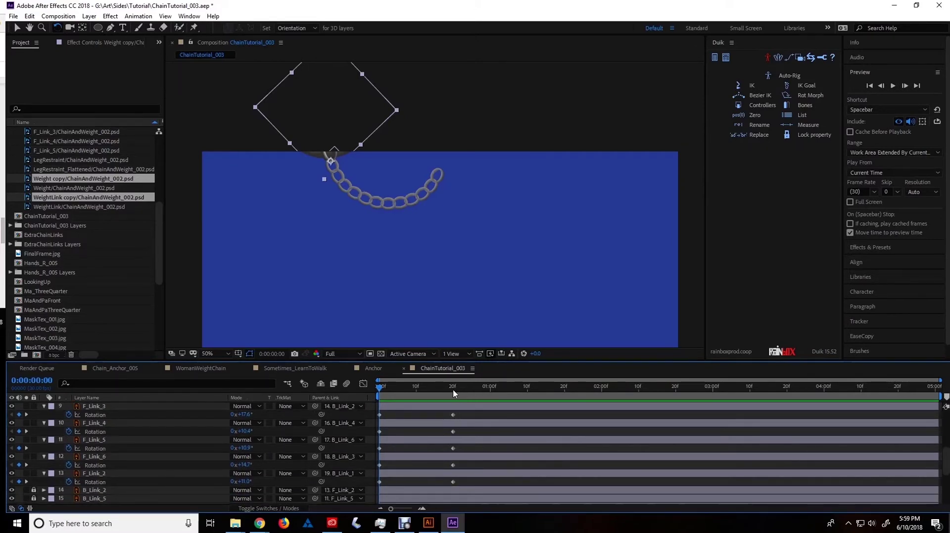
{"action": "left_click", "coordinate": [435, 392]}
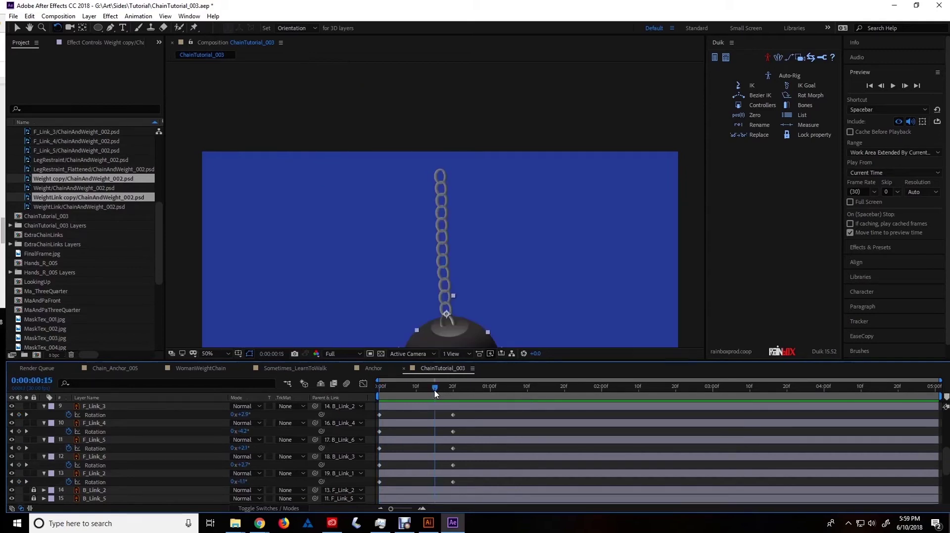
{"action": "mouse_move", "coordinate": [435, 392]}
{"action": "left_mouse_down"}
{"action": "mouse_move", "coordinate": [419, 391]}
{"action": "mouse_move", "coordinate": [467, 391]}
{"action": "mouse_move", "coordinate": [358, 393]}
{"action": "mouse_move", "coordinate": [422, 396]}
{"action": "left_mouse_up"}
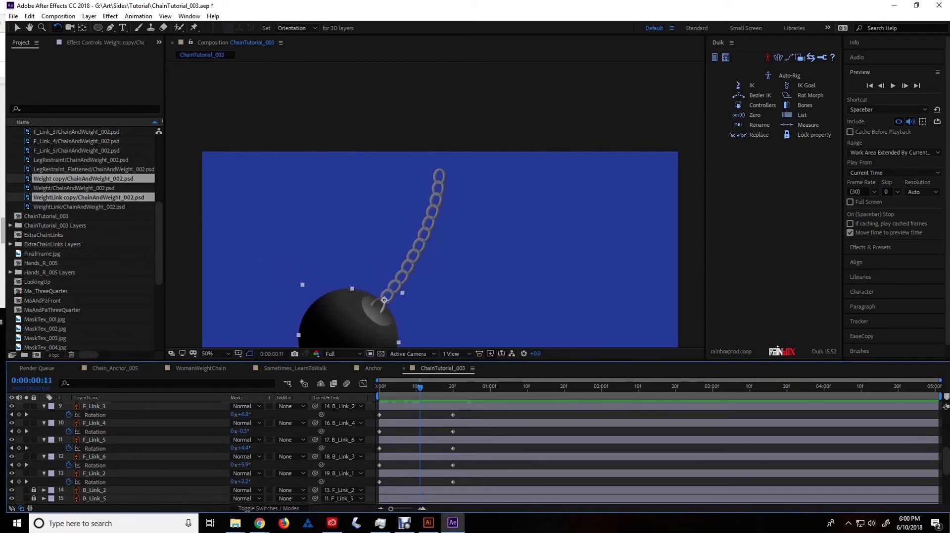
{"action": "scroll", "coordinate": [435, 205], "scroll_direction": "up", "scroll_amount": 1}
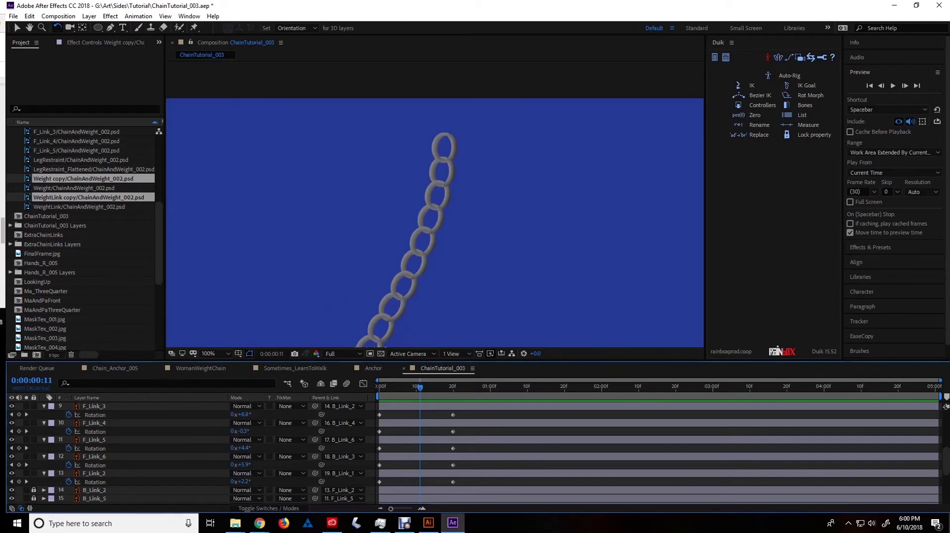
At 0:00:00:11, rotate the F_Link halves to bend the chain into a U-shaped curve, with F_Link_3 at 10.8° and F_Link_6 at 14.9°
{"action": "left_click_drag", "start_coordinate": [437, 199], "coordinate": [424, 218]}
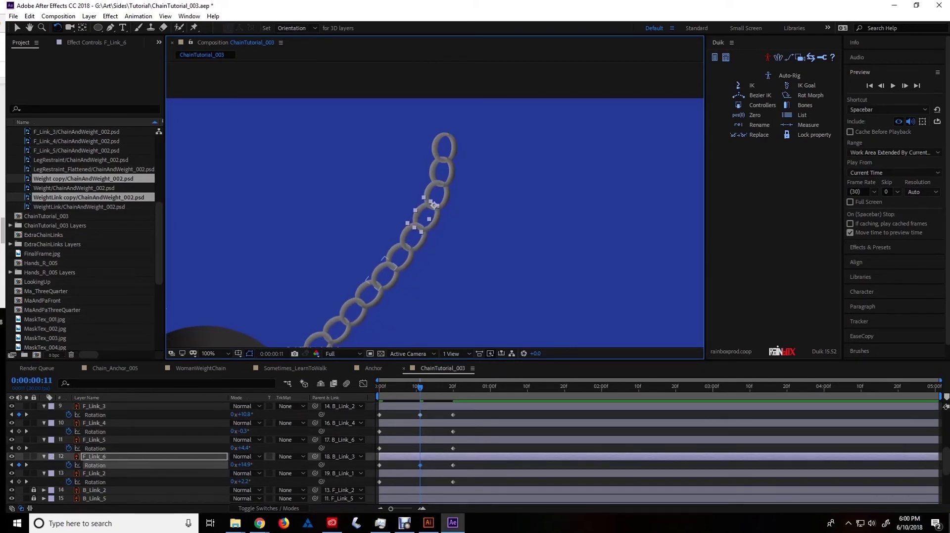
{"action": "left_click_drag", "start_coordinate": [384, 275], "coordinate": [380, 273]}
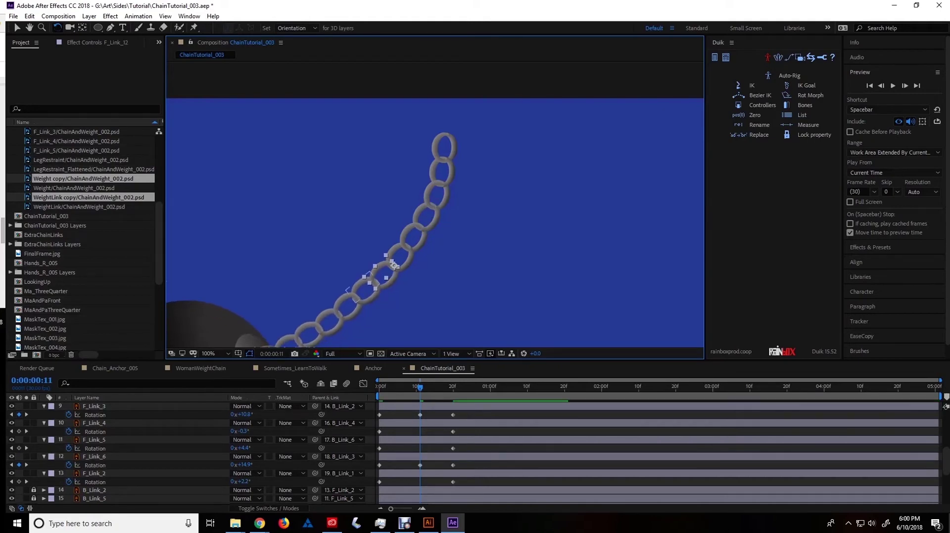
{"action": "left_click_drag", "start_coordinate": [327, 320], "coordinate": [310, 281]}
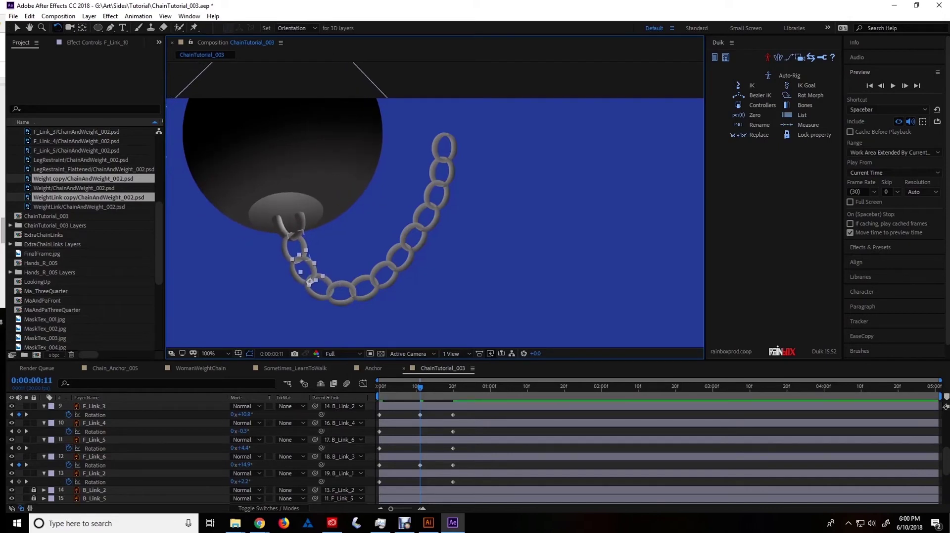
{"action": "left_click_drag", "start_coordinate": [297, 245], "coordinate": [297, 261]}
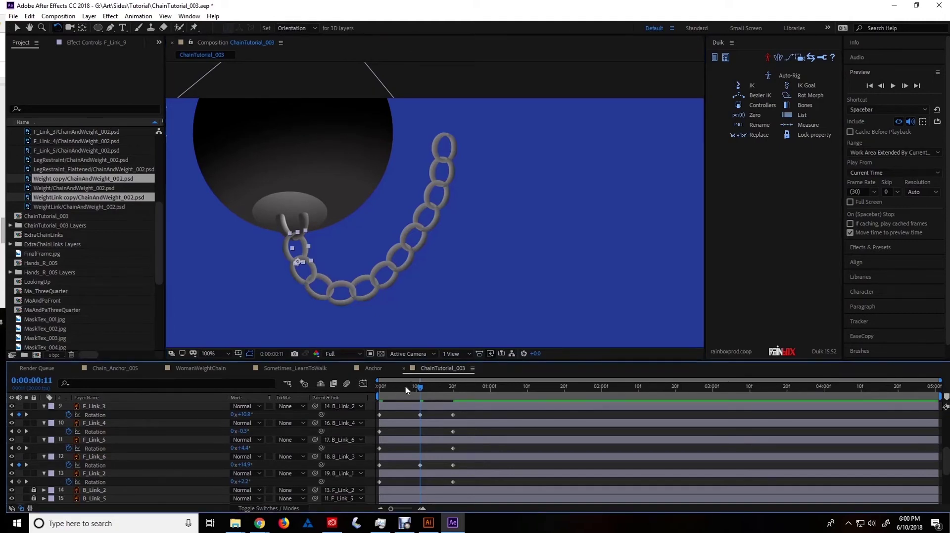
Add Rotation keyframes at 0:00:00:11 to all the F_Link layers and the weight, covering those that lack one
{"action": "left_click_drag", "start_coordinate": [406, 386], "coordinate": [421, 410]}
{"action": "scroll", "coordinate": [437, 487], "scroll_direction": "up", "scroll_amount": 5}
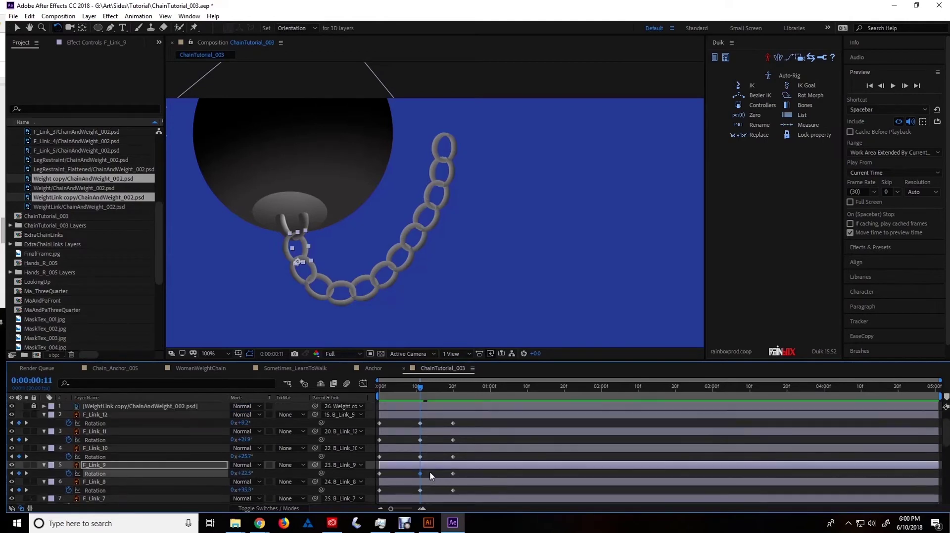
{"action": "scroll", "coordinate": [428, 458], "scroll_direction": "down", "scroll_amount": 4}
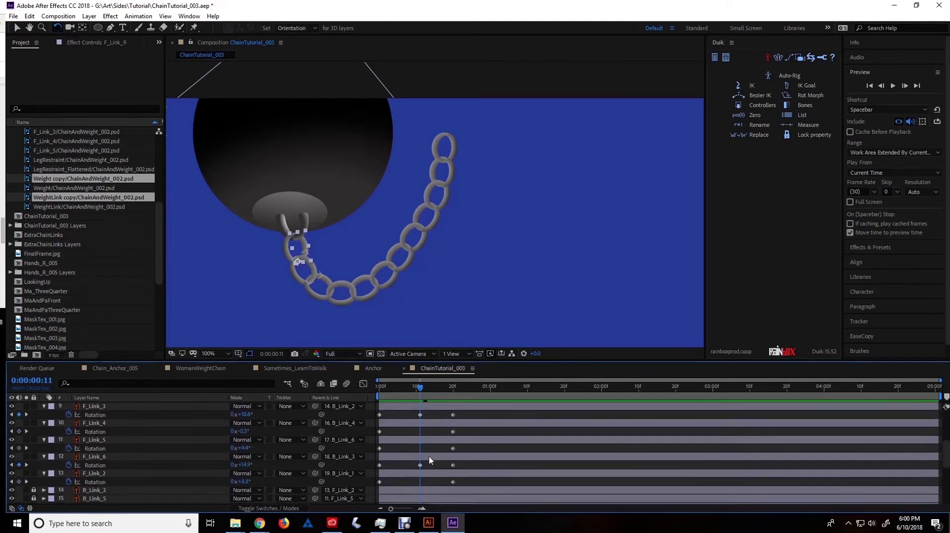
{"action": "scroll", "coordinate": [429, 459], "scroll_direction": "down", "scroll_amount": 5}
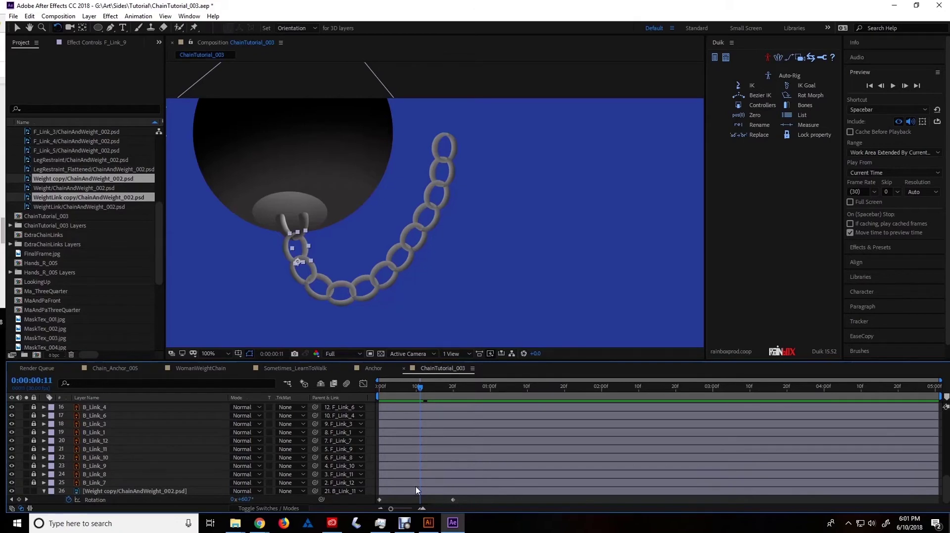
{"action": "scroll", "coordinate": [449, 484], "scroll_direction": "up", "scroll_amount": 5}
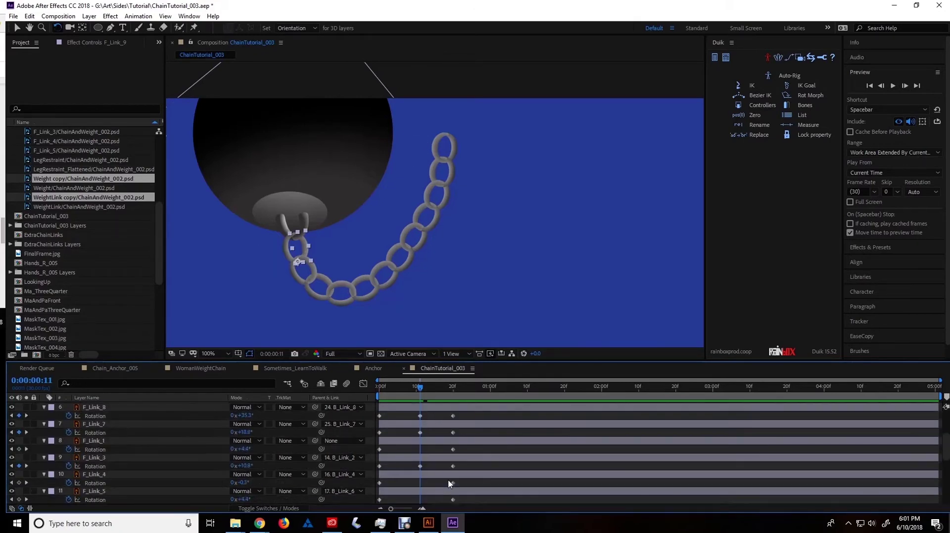
{"action": "scroll", "coordinate": [449, 484], "scroll_direction": "up", "scroll_amount": 3}
{"action": "key", "text": "ctrl+a"}
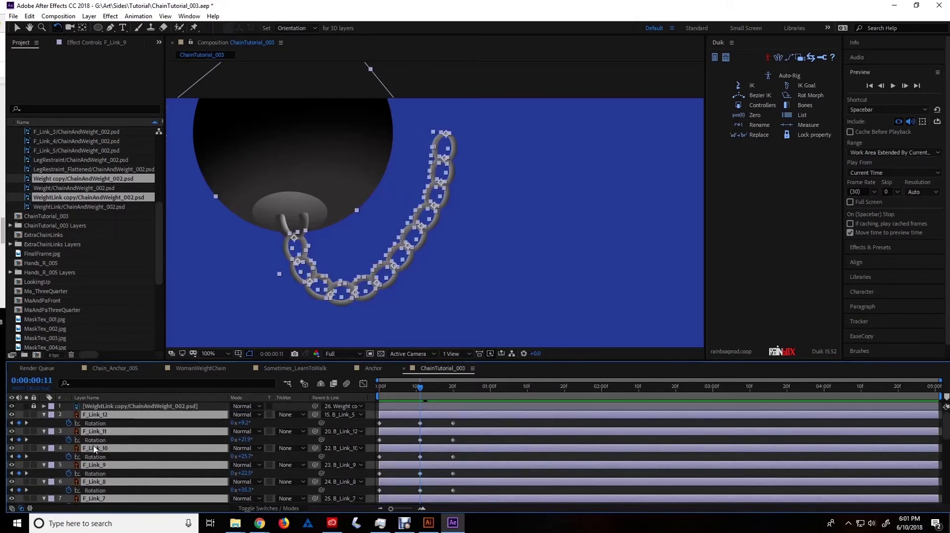
{"action": "scroll", "coordinate": [37, 451], "scroll_direction": "down", "scroll_amount": 2}
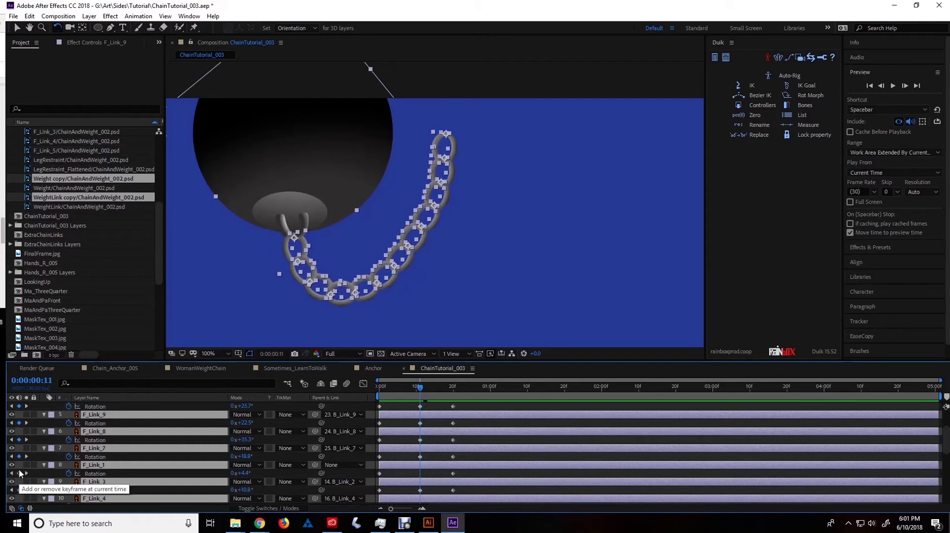
{"action": "left_click", "coordinate": [20, 473]}
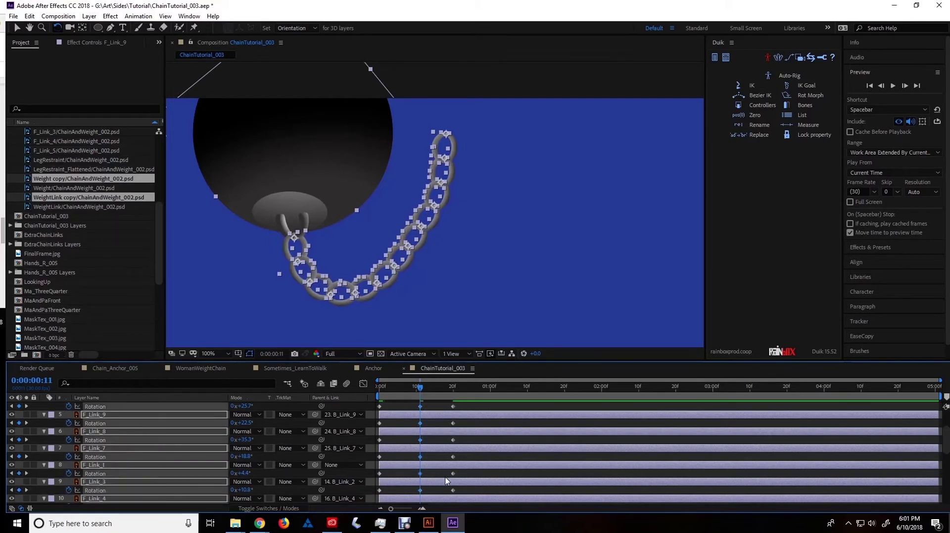
Shift the selected in-between Rotation keyframes earlier, from 0:00:00:11 to about 0:00:00:06
{"action": "scroll", "coordinate": [445, 482], "scroll_direction": "down", "scroll_amount": 5}
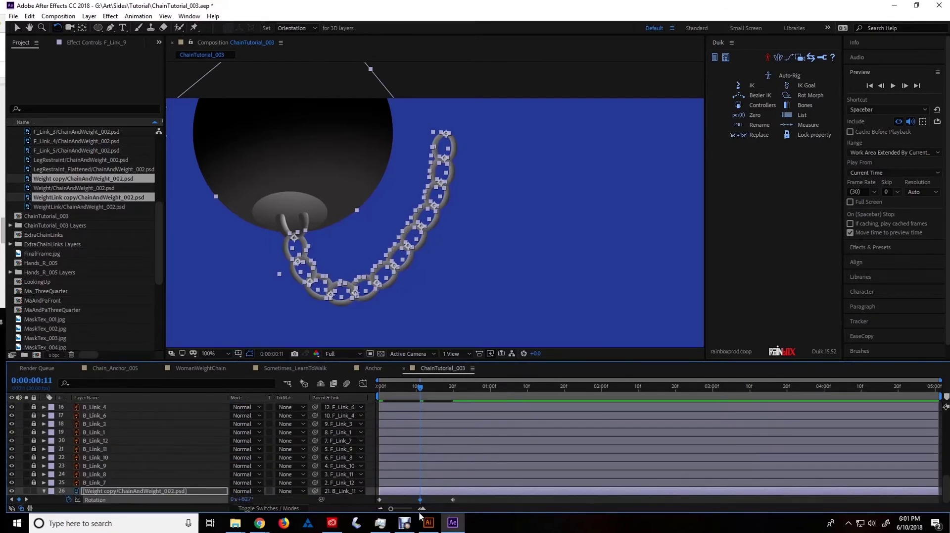
{"action": "left_click_drag", "start_coordinate": [420, 500], "coordinate": [402, 500]}
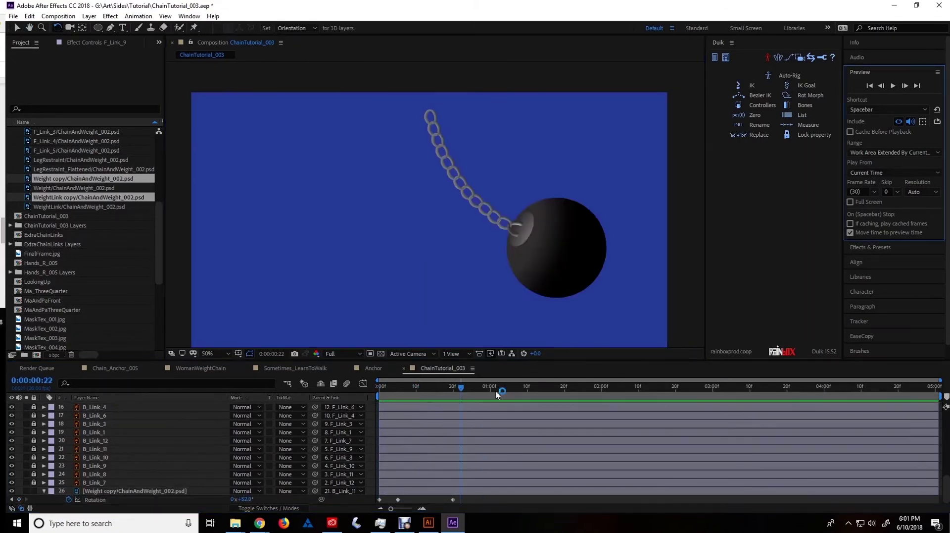
Scrub through the chain's swing and examine the Rotation keyframes on the link layers, returning to the first frame
{"action": "left_click_drag", "start_coordinate": [499, 389], "coordinate": [423, 388]}
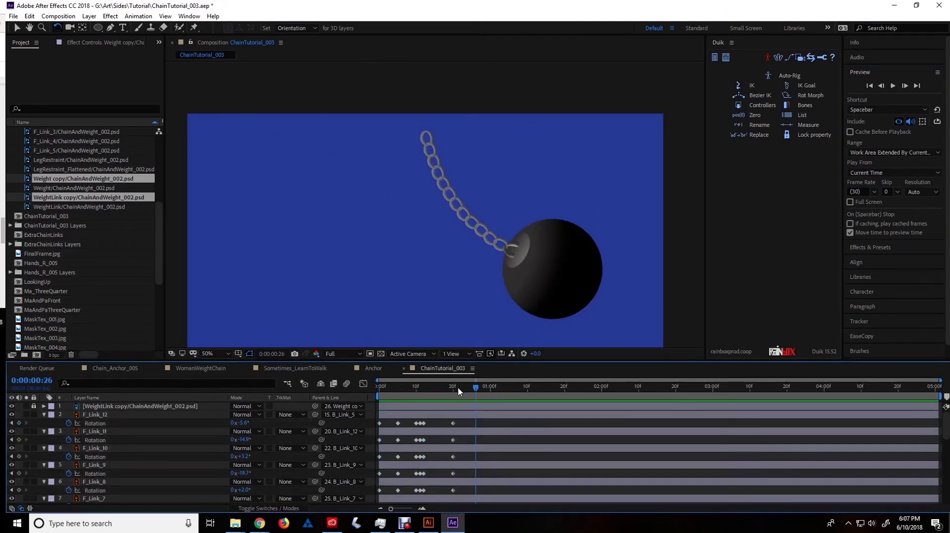
{"action": "left_click", "coordinate": [401, 387]}
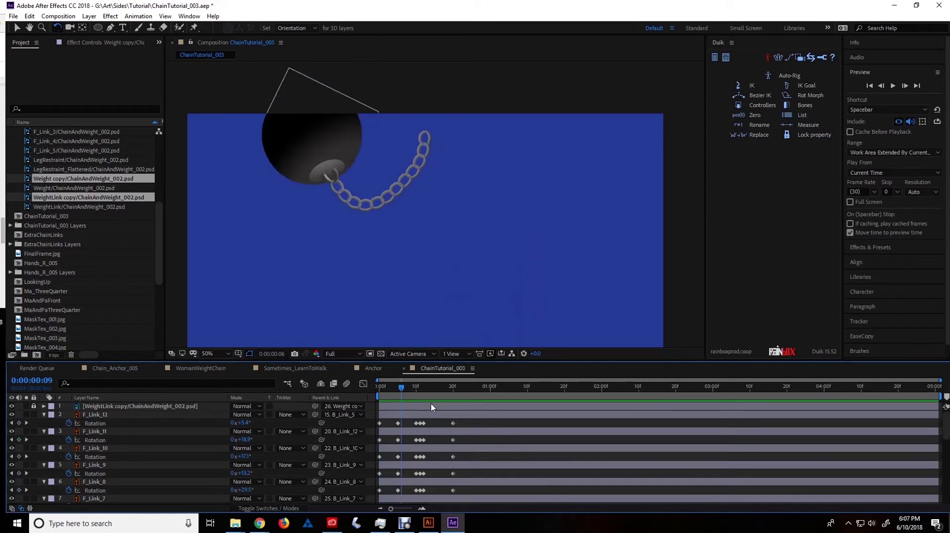
{"action": "left_click_drag", "start_coordinate": [431, 404], "coordinate": [359, 455]}
{"action": "scroll", "coordinate": [430, 485], "scroll_direction": "down", "scroll_amount": 9}
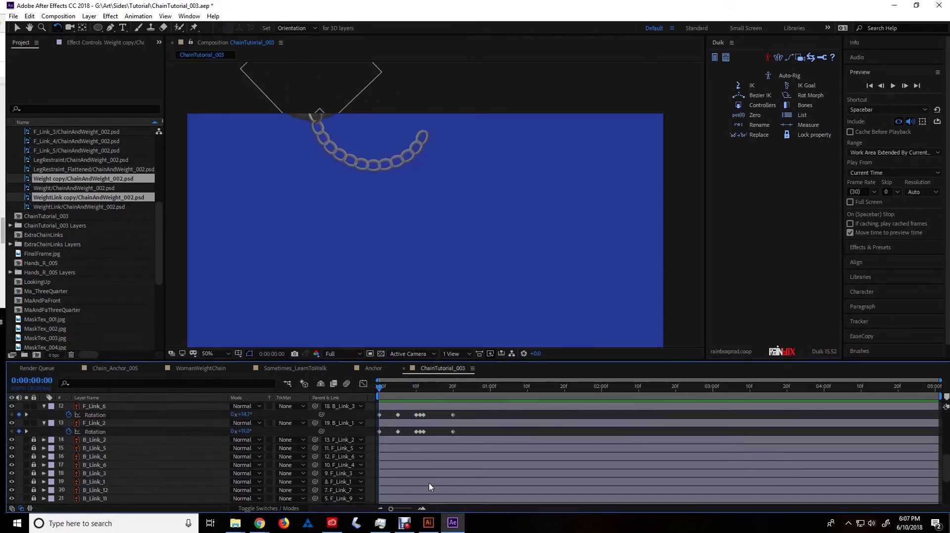
{"action": "scroll", "coordinate": [430, 485], "scroll_direction": "up", "scroll_amount": 10}
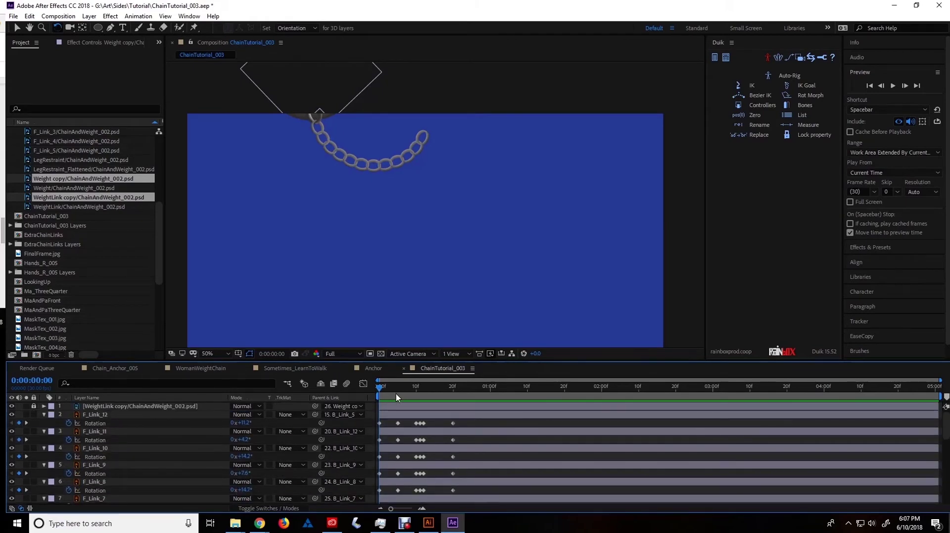
{"action": "left_click_drag", "start_coordinate": [391, 388], "coordinate": [398, 418]}
{"action": "key", "text": "Home"}
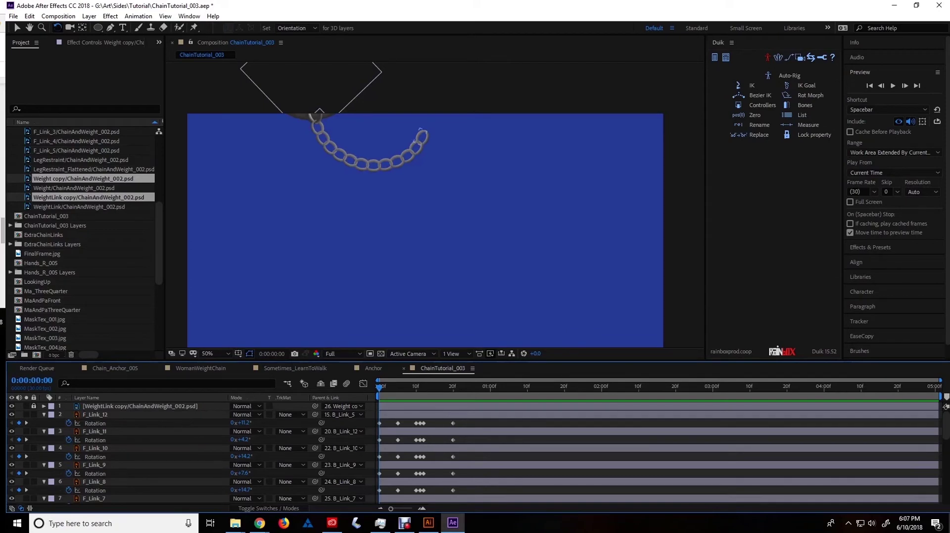
Select the chain's topmost link half, F_Link_1, in the composition with the Selection tool
{"action": "left_click", "coordinate": [17, 27]}
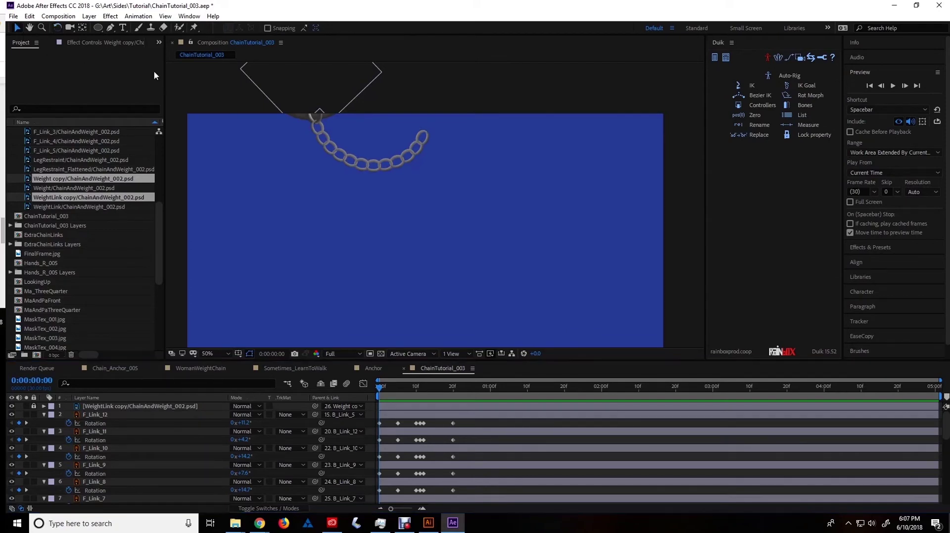
{"action": "left_click", "coordinate": [421, 136]}
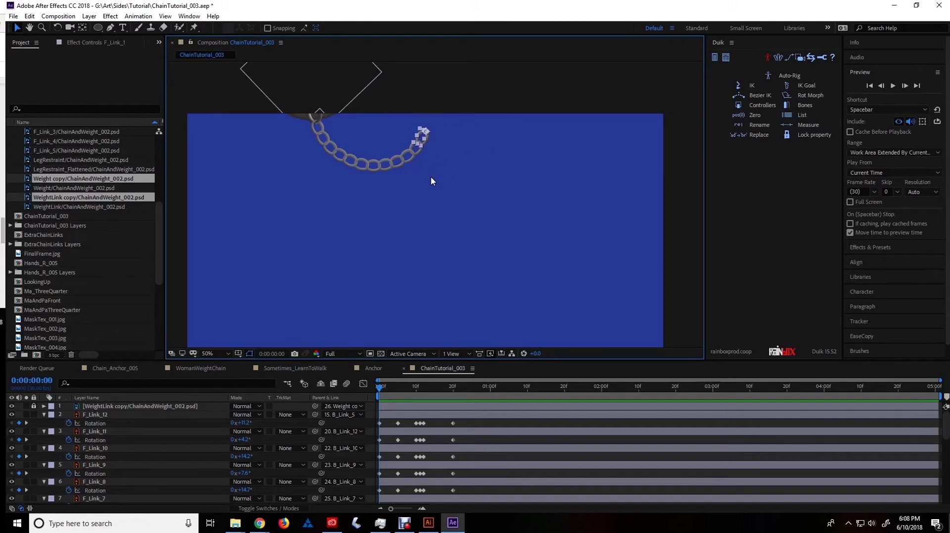
Select all of F_Link_1's Rotation keyframes in the timeline
{"action": "mouse_move", "coordinate": [380, 385]}
{"action": "left_mouse_down"}
{"action": "mouse_move", "coordinate": [394, 392]}
{"action": "mouse_move", "coordinate": [379, 391]}
{"action": "left_mouse_up"}
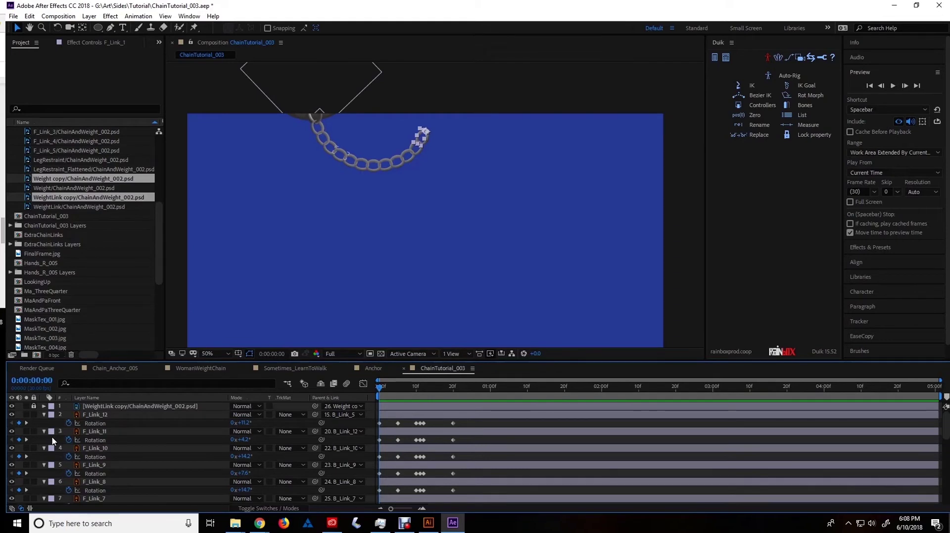
{"action": "key", "text": "ctrl+a"}
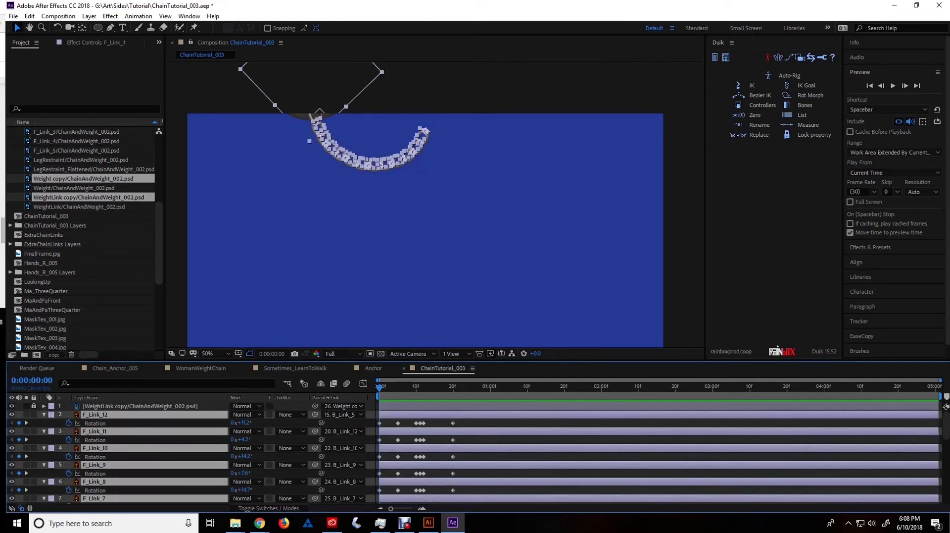
{"action": "left_click", "coordinate": [402, 474]}
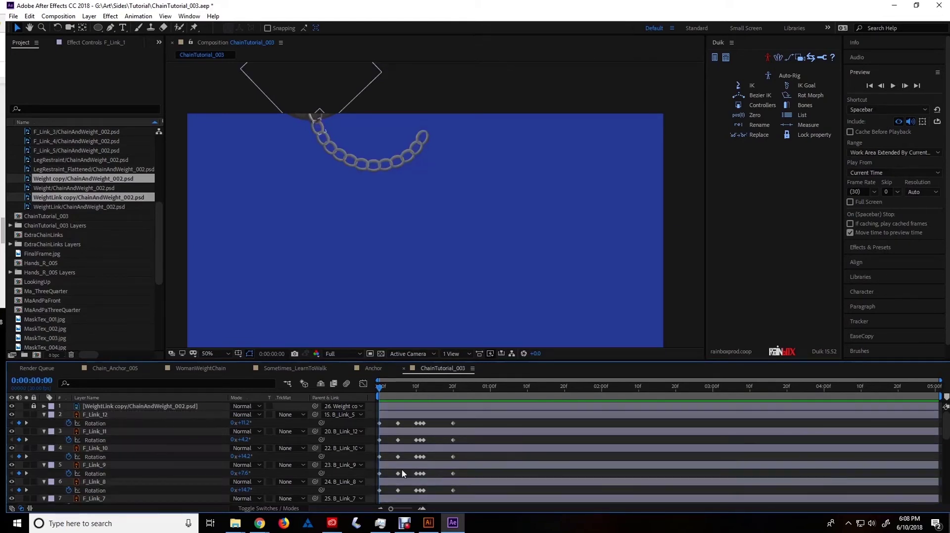
{"action": "scroll", "coordinate": [96, 453], "scroll_direction": "down", "scroll_amount": 3}
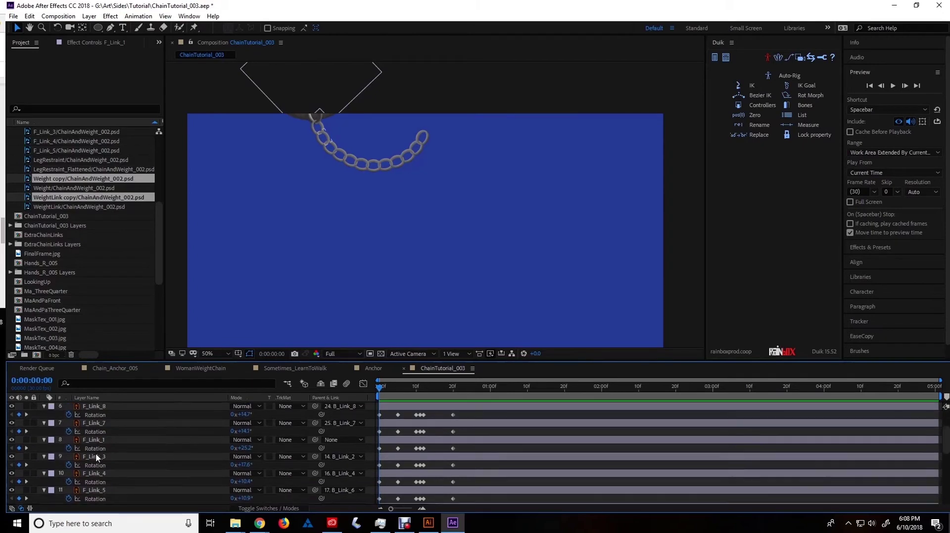
{"action": "left_click", "coordinate": [423, 140]}
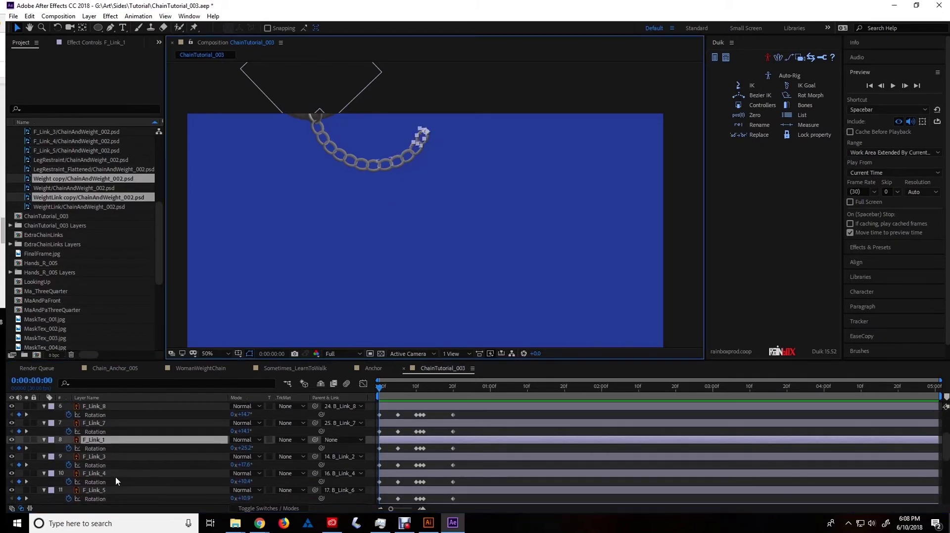
{"action": "left_click", "coordinate": [469, 451]}
{"action": "left_click", "coordinate": [369, 447]}
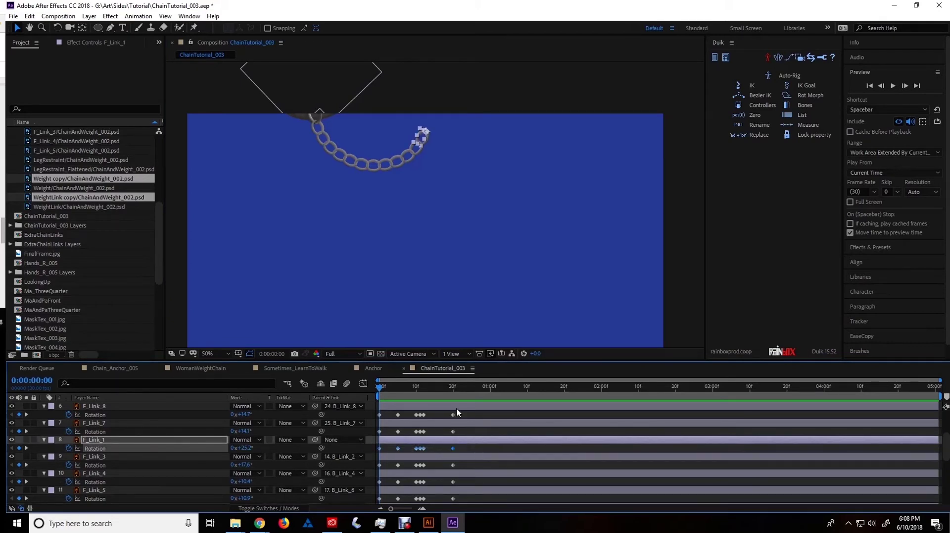
End the work area at 0:00:00:20 and zoom the timeline in on that range
{"action": "left_click_drag", "start_coordinate": [486, 389], "coordinate": [453, 391]}
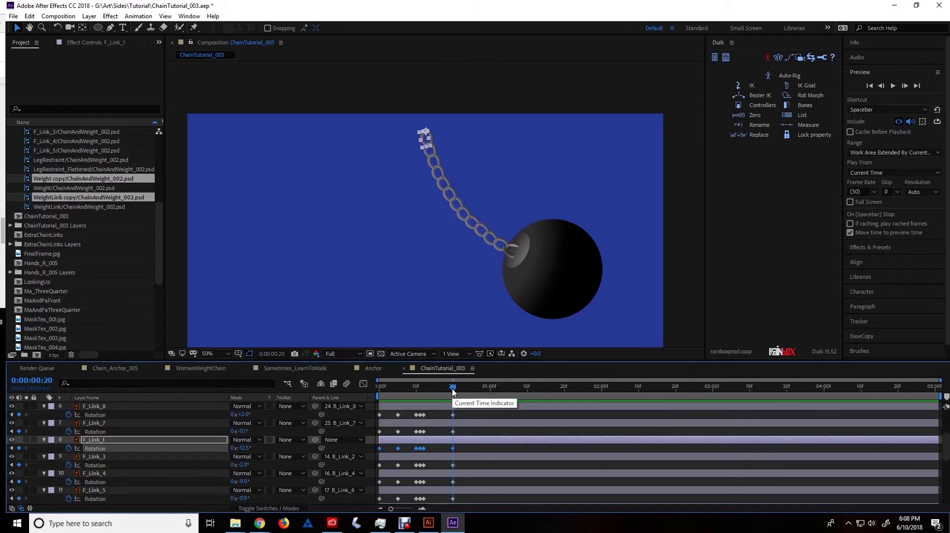
{"action": "key", "text": "n"}
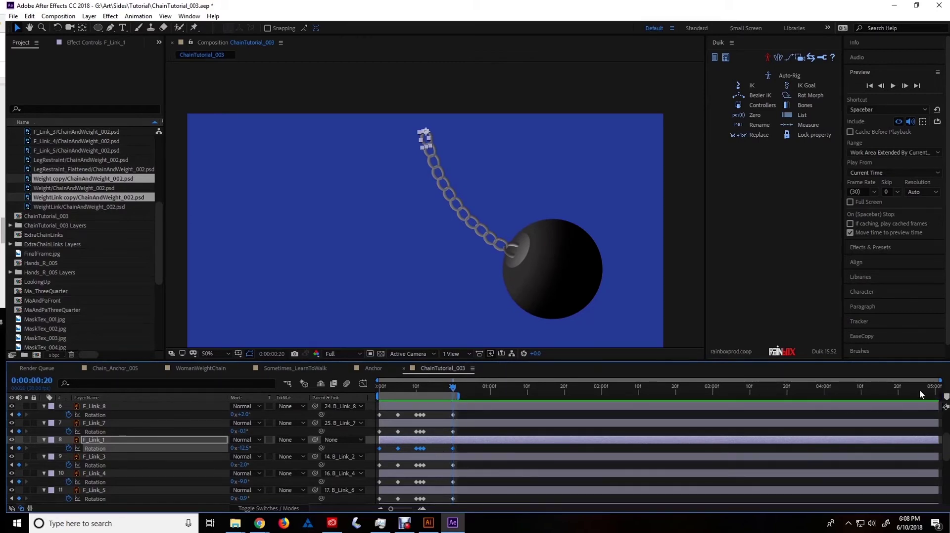
{"action": "left_click_drag", "start_coordinate": [940, 379], "coordinate": [514, 379]}
{"action": "left_click_drag", "start_coordinate": [474, 380], "coordinate": [465, 380]}
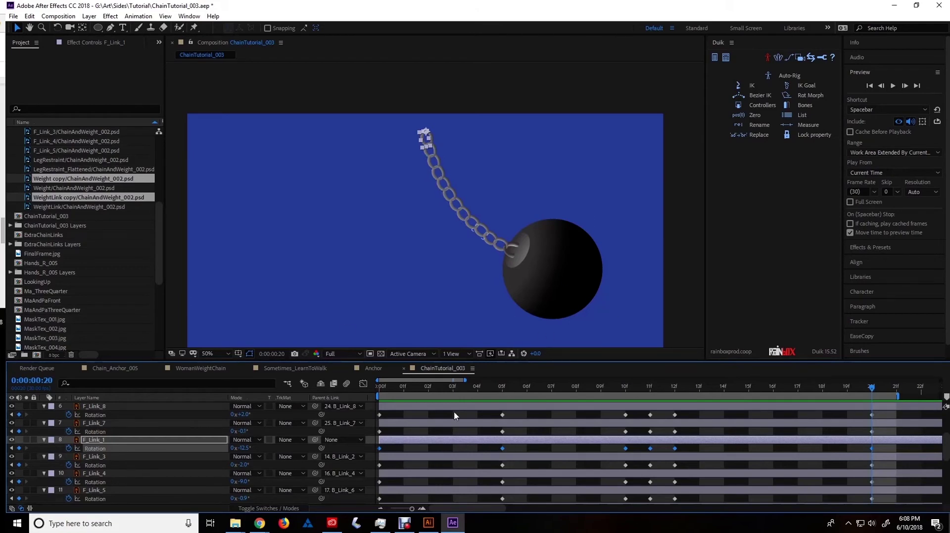
Show F_Link_1's Rotation curve in the Graph Editor and apply Easy Ease to all its keyframes
{"action": "left_click", "coordinate": [363, 385]}
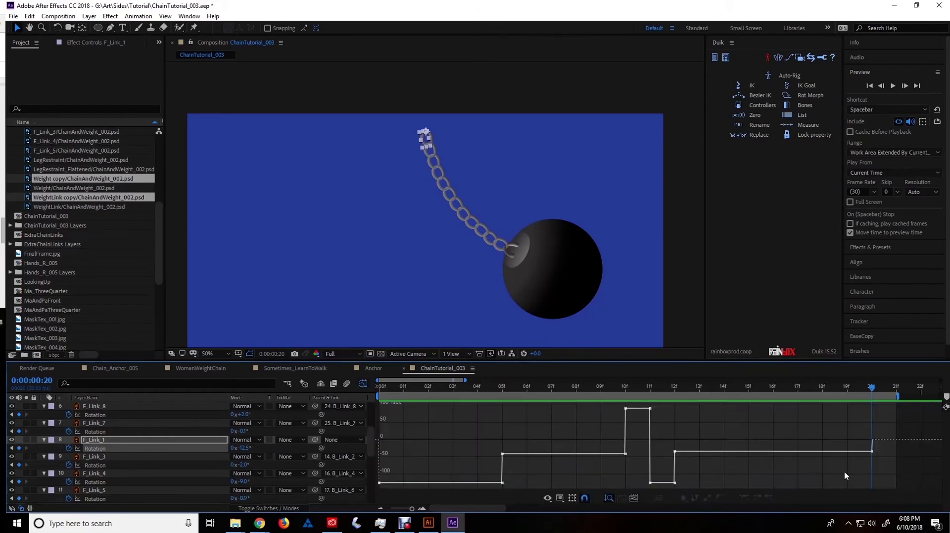
{"action": "left_click_drag", "start_coordinate": [905, 418], "coordinate": [376, 488]}
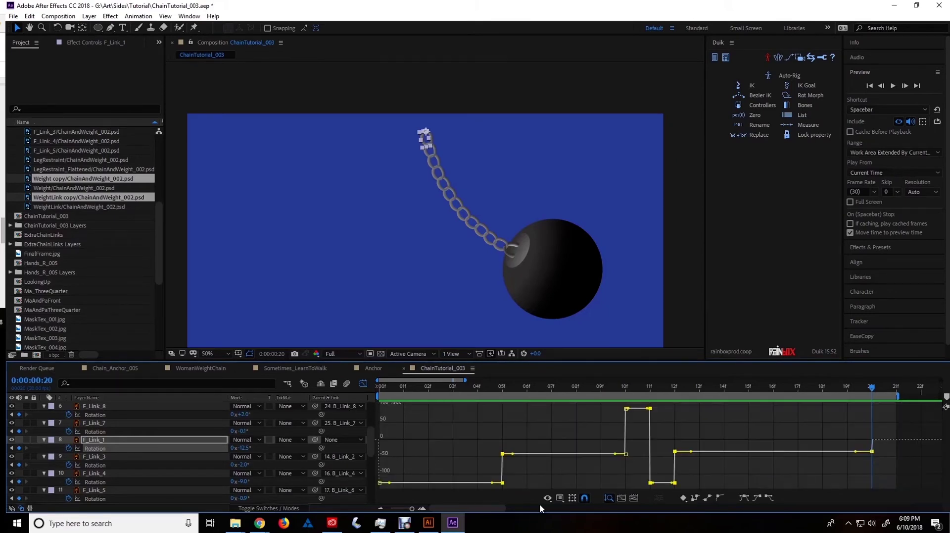
{"action": "left_click", "coordinate": [907, 413]}
{"action": "left_click_drag", "start_coordinate": [899, 405], "coordinate": [379, 488]}
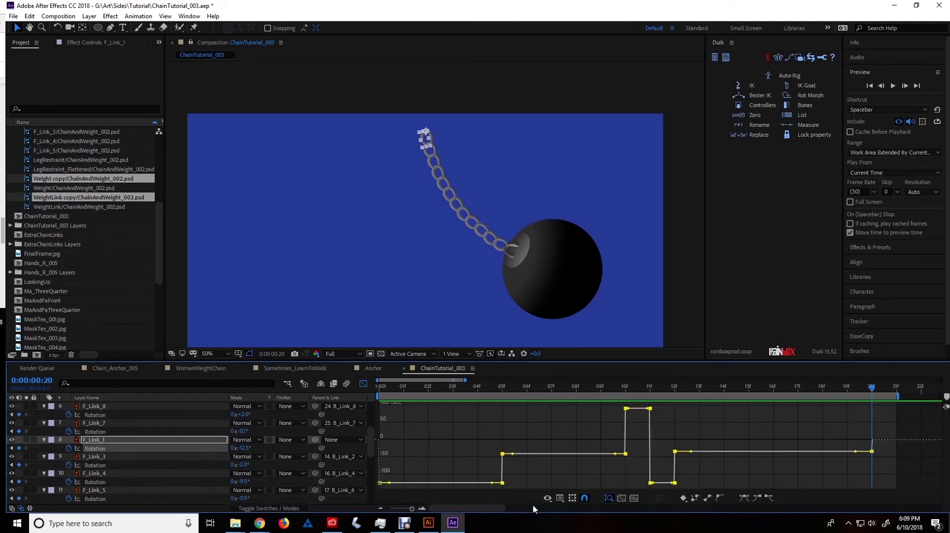
{"action": "left_click", "coordinate": [744, 497]}
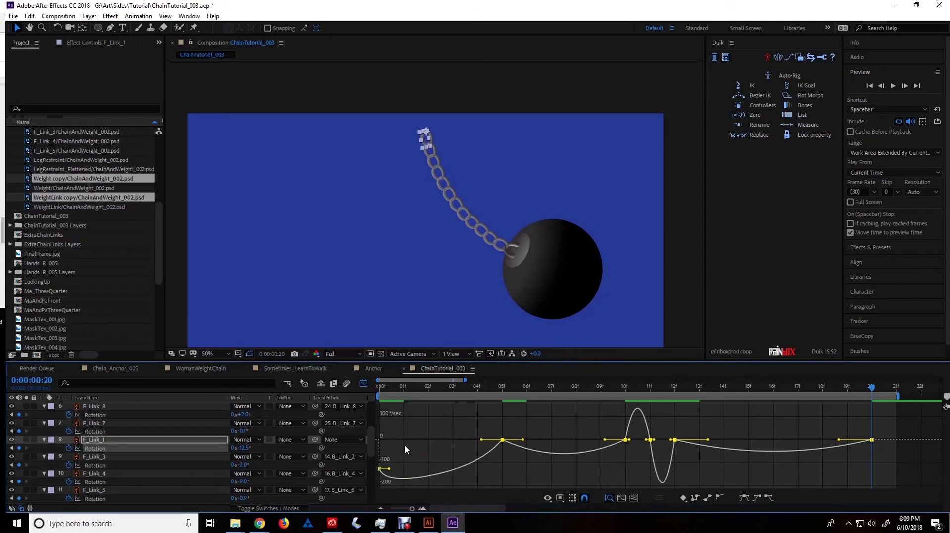
Shorten the outgoing ease handle of F_Link_1's first Rotation keyframe and check the swing up to 0:00:00:05
{"action": "left_click", "coordinate": [403, 386]}
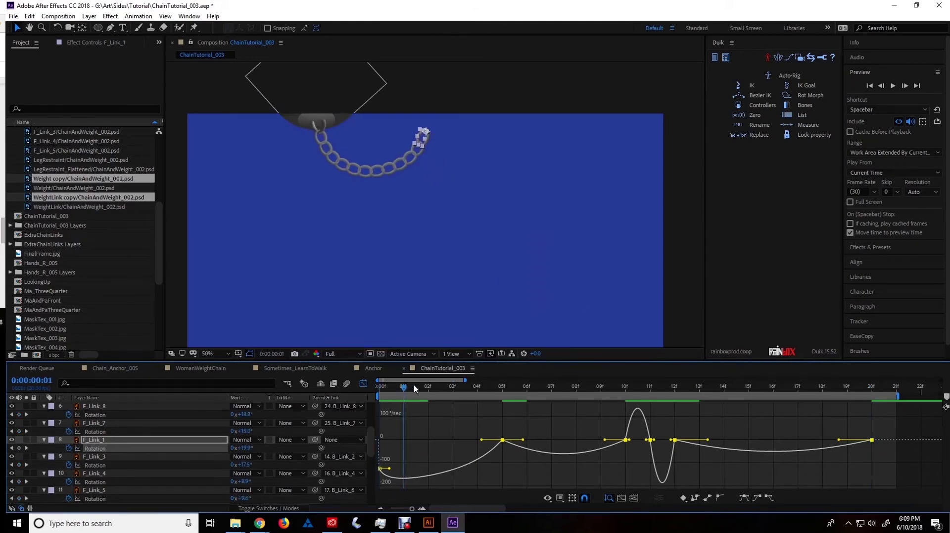
{"action": "left_click_drag", "start_coordinate": [415, 388], "coordinate": [381, 469]}
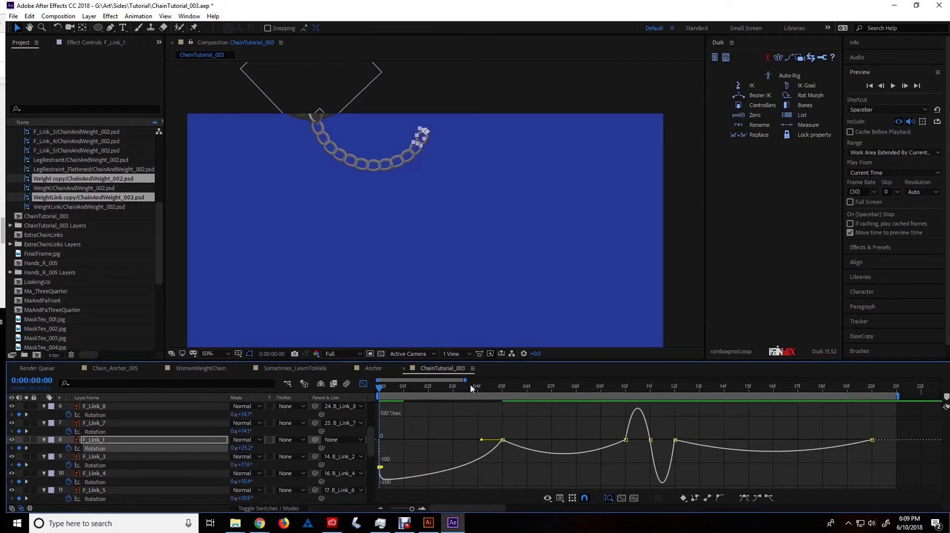
{"action": "left_click_drag", "start_coordinate": [471, 388], "coordinate": [497, 392]}
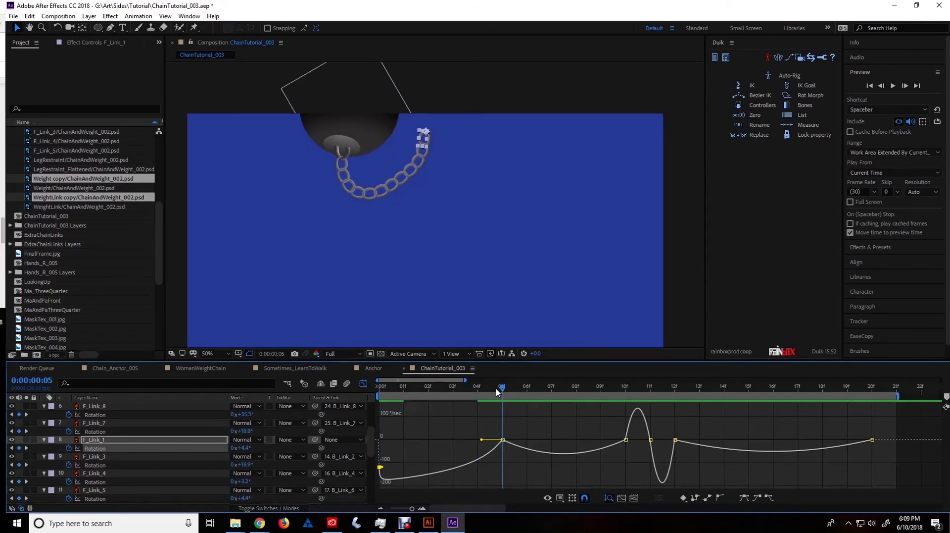
Reshape F_Link_1's last Rotation segment by shortening the outgoing ease at 0:00:00:12 and lengthening the incoming ease at 0:00:00:20
{"action": "left_click_drag", "start_coordinate": [497, 392], "coordinate": [628, 432]}
{"action": "key", "text": "Page_Down"}
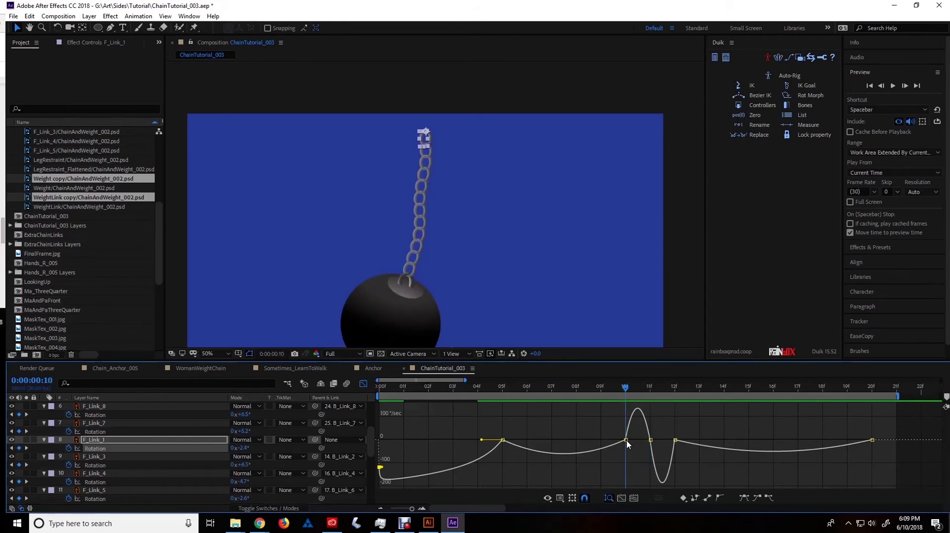
{"action": "key", "text": "Page_Down"}
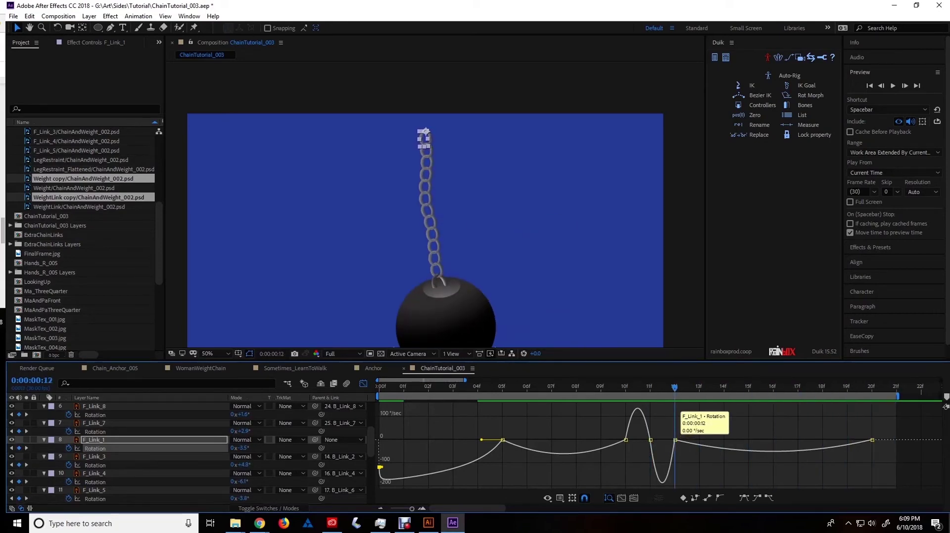
{"action": "left_click", "coordinate": [676, 439]}
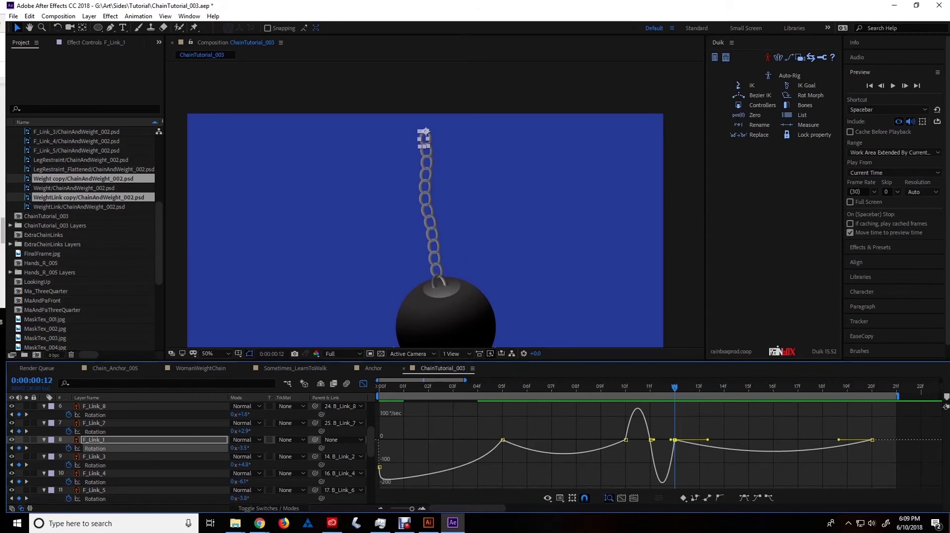
{"action": "left_click_drag", "start_coordinate": [708, 439], "coordinate": [685, 442]}
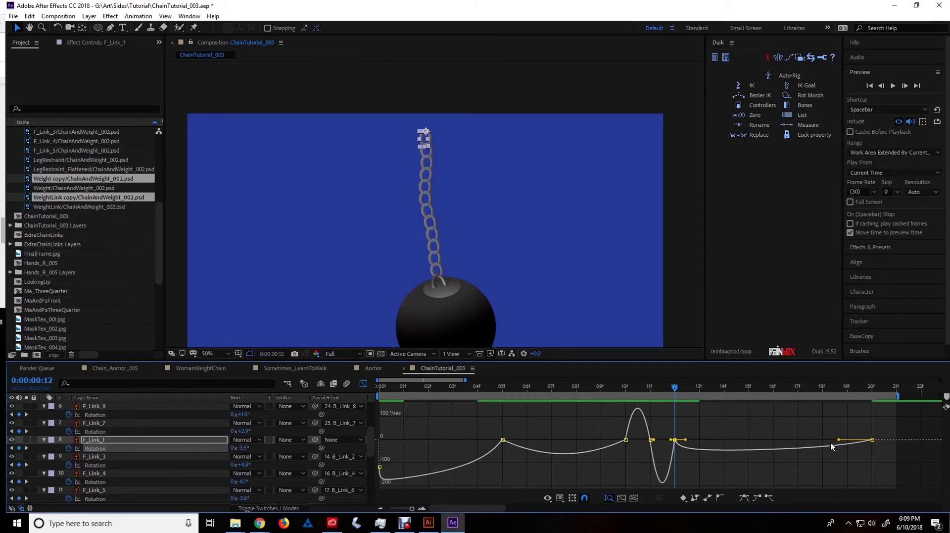
{"action": "left_click_drag", "start_coordinate": [838, 439], "coordinate": [814, 444]}
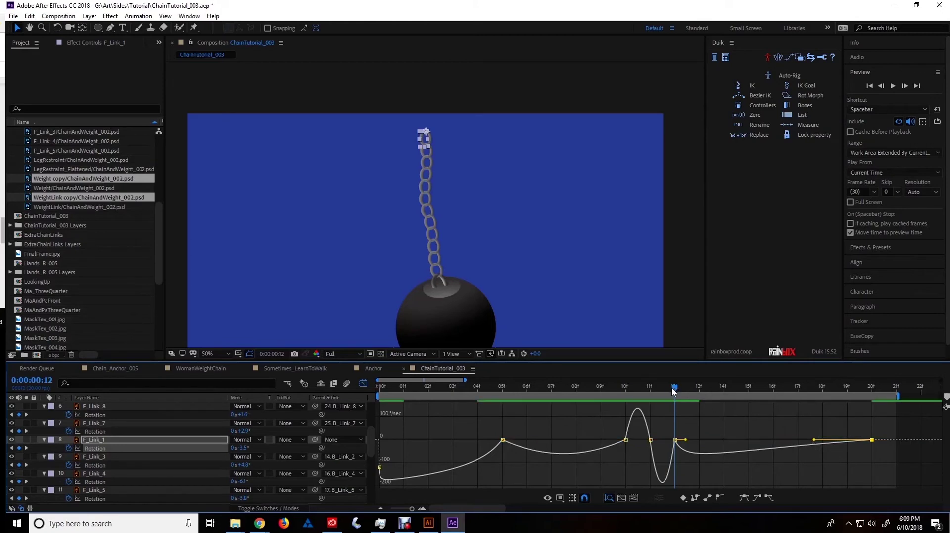
Scrub and play back the chain's swing to check the new easing on F_Link_1
{"action": "left_click_drag", "start_coordinate": [673, 391], "coordinate": [831, 408]}
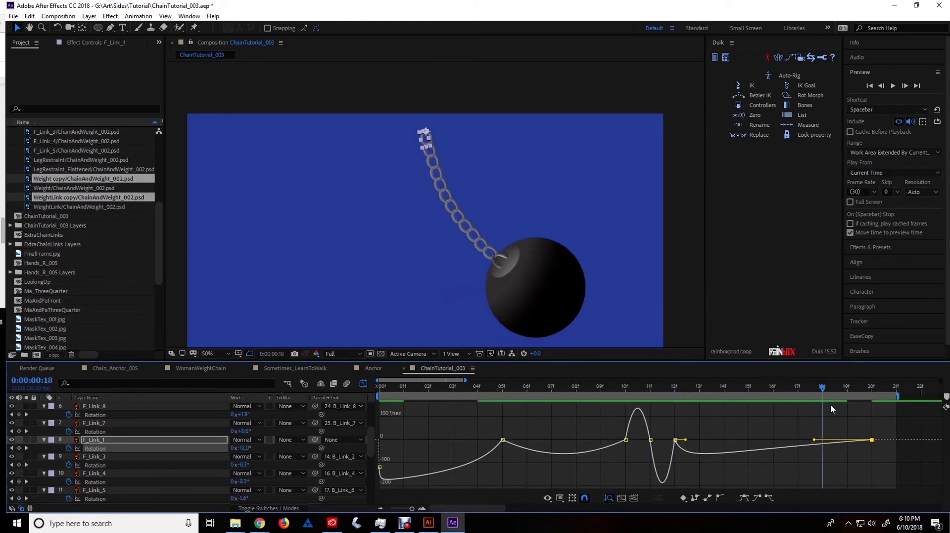
{"action": "key", "text": "space"}
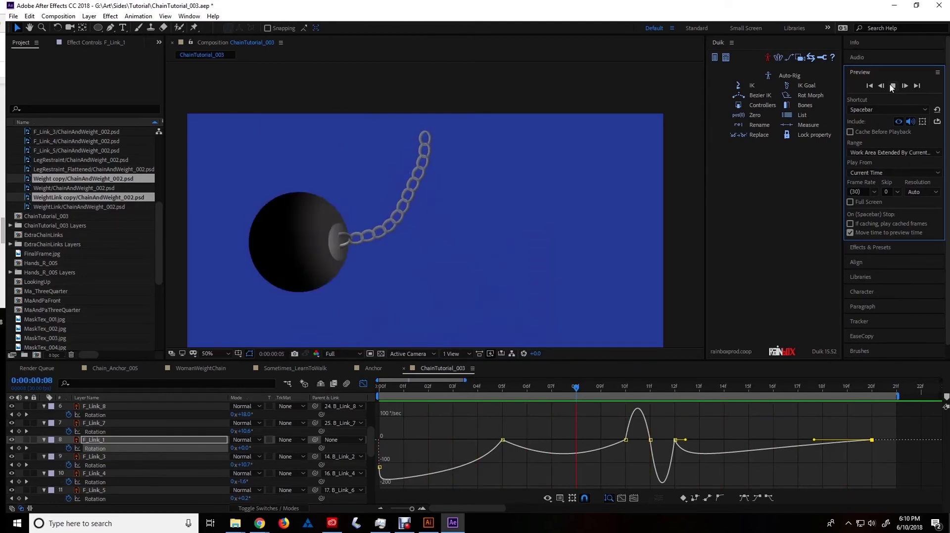
{"action": "left_click", "coordinate": [892, 86]}
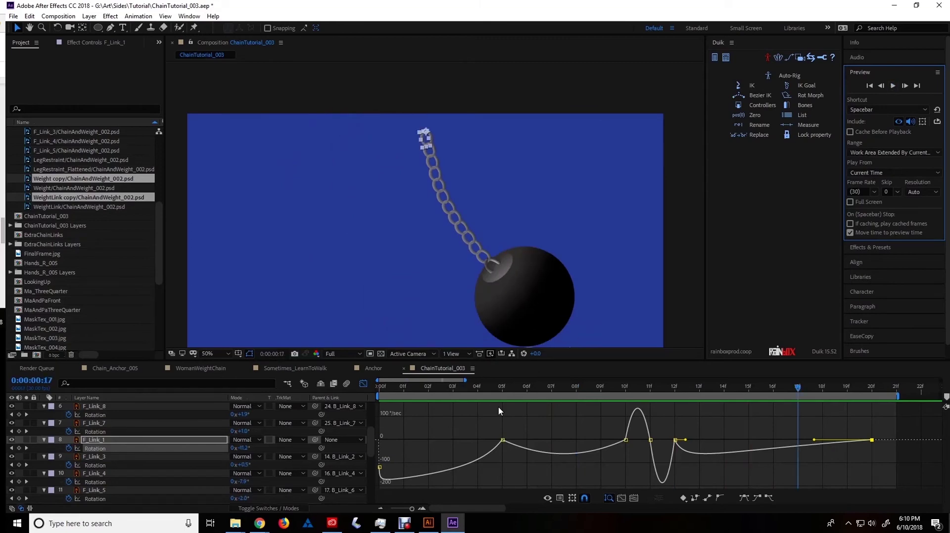
Close the Graph Editor and copy the easing of all F_Link_1's Rotation keyframes with EaseCopy
{"action": "left_click", "coordinate": [423, 439]}
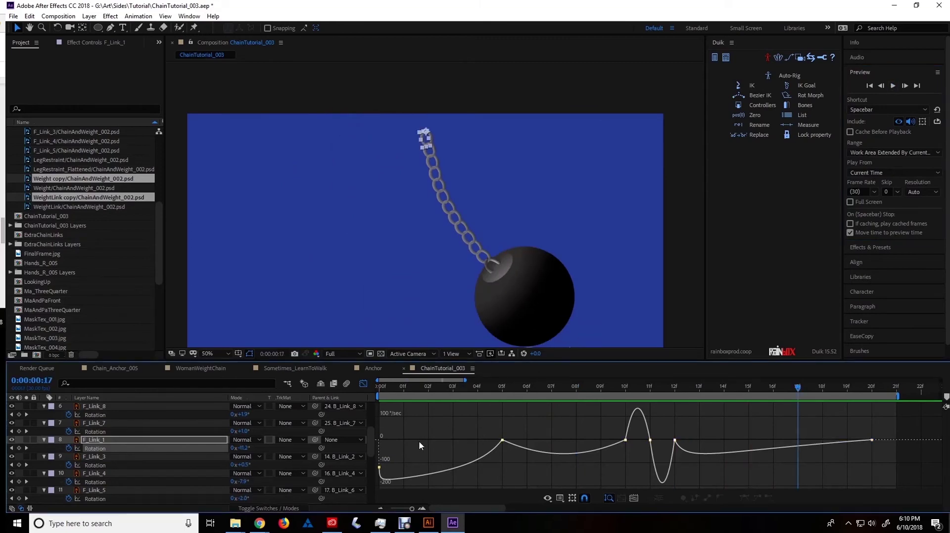
{"action": "left_click", "coordinate": [363, 384]}
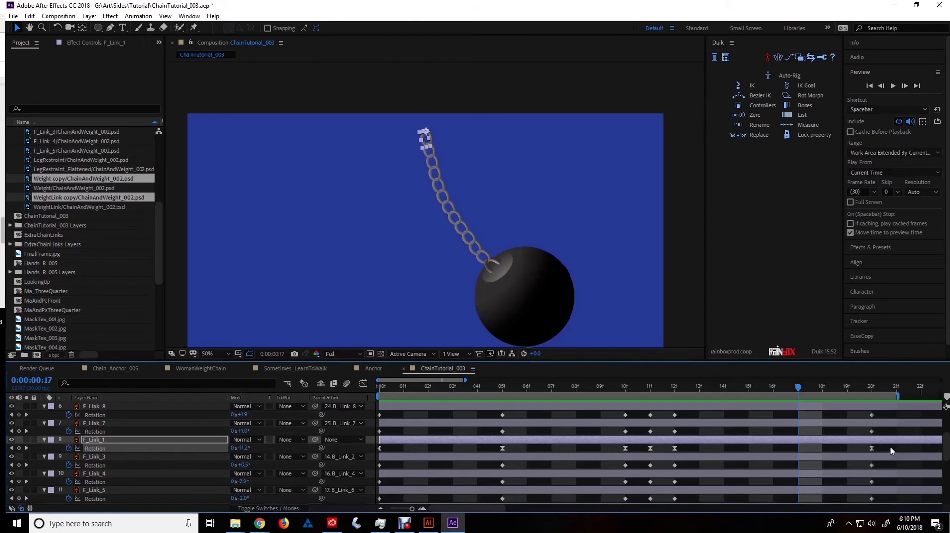
{"action": "left_click", "coordinate": [842, 449]}
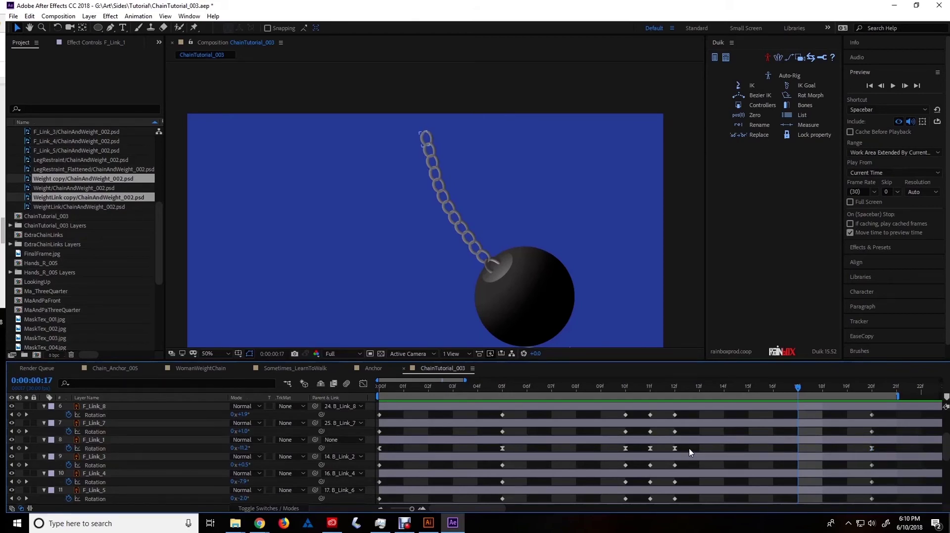
{"action": "left_click_drag", "start_coordinate": [901, 452], "coordinate": [376, 451]}
{"action": "key", "text": "F9"}
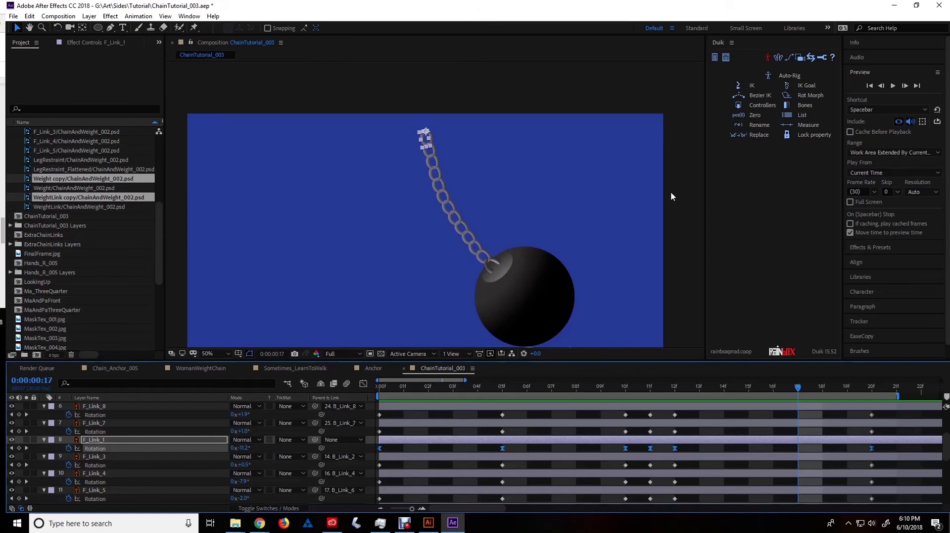
{"action": "left_click", "coordinate": [871, 336]}
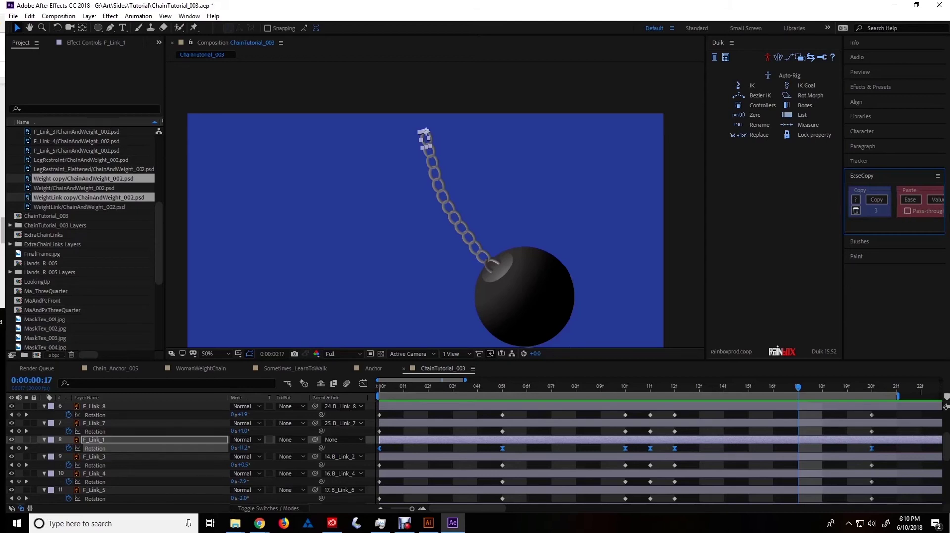
{"action": "left_click", "coordinate": [877, 207]}
Paste the copied ease onto all Rotation keyframes of F_Link_7 through F_Link_12
{"action": "left_click", "coordinate": [887, 434]}
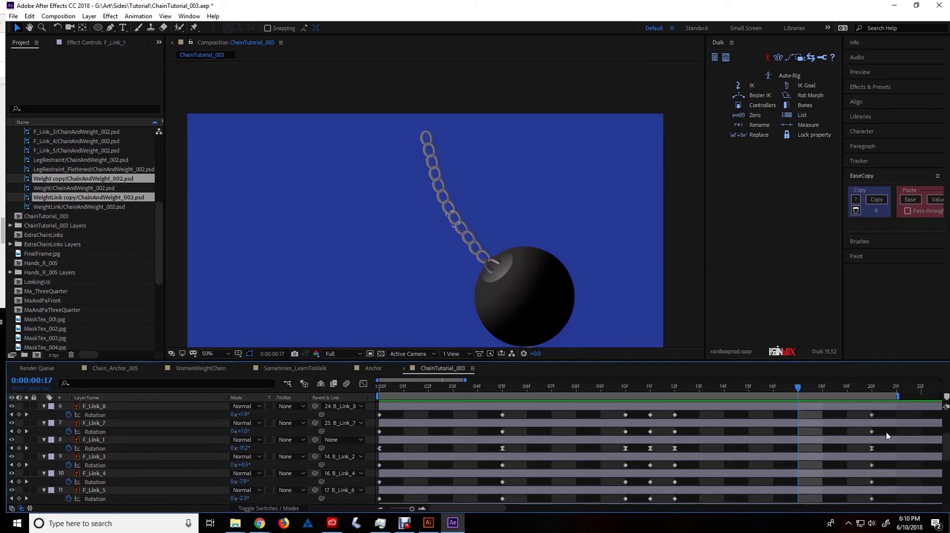
{"action": "left_click_drag", "start_coordinate": [887, 434], "coordinate": [335, 390]}
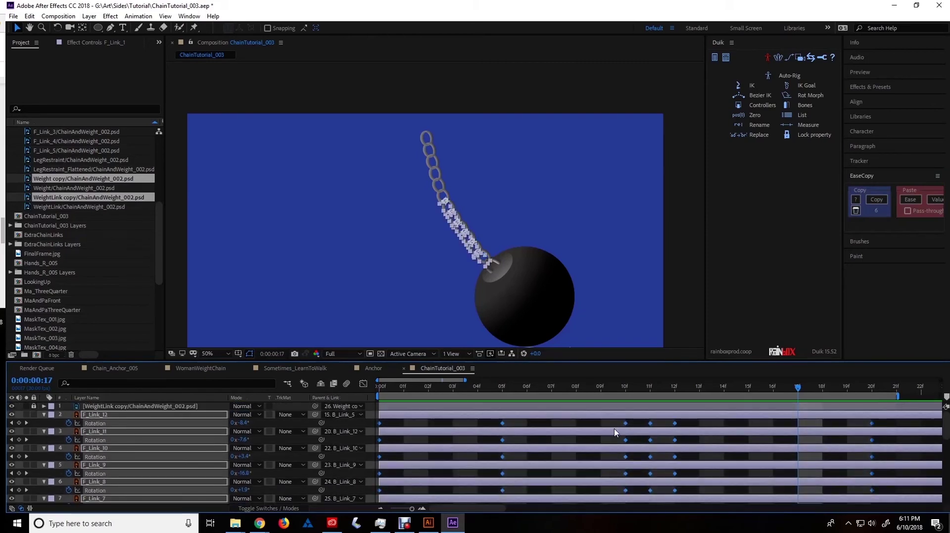
{"action": "scroll", "coordinate": [616, 430], "scroll_direction": "down", "scroll_amount": 3}
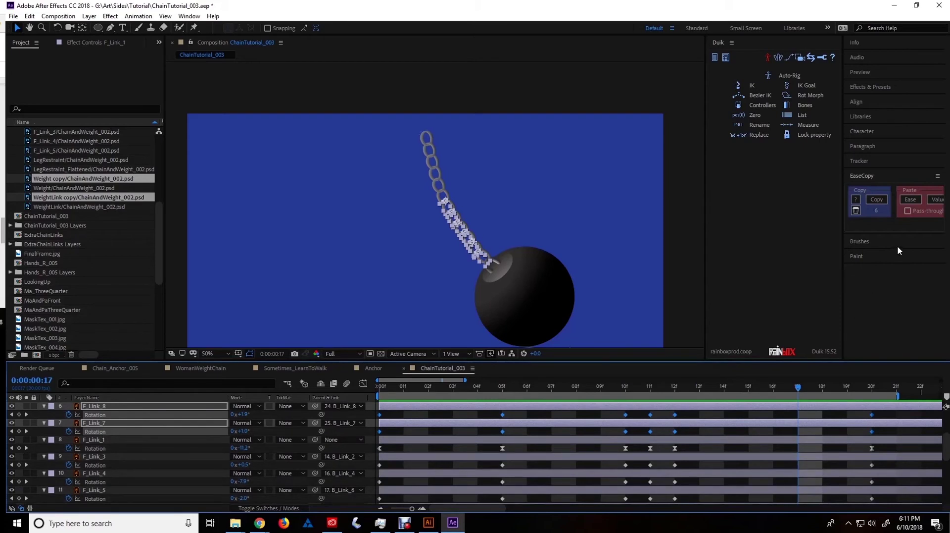
{"action": "left_click", "coordinate": [910, 200]}
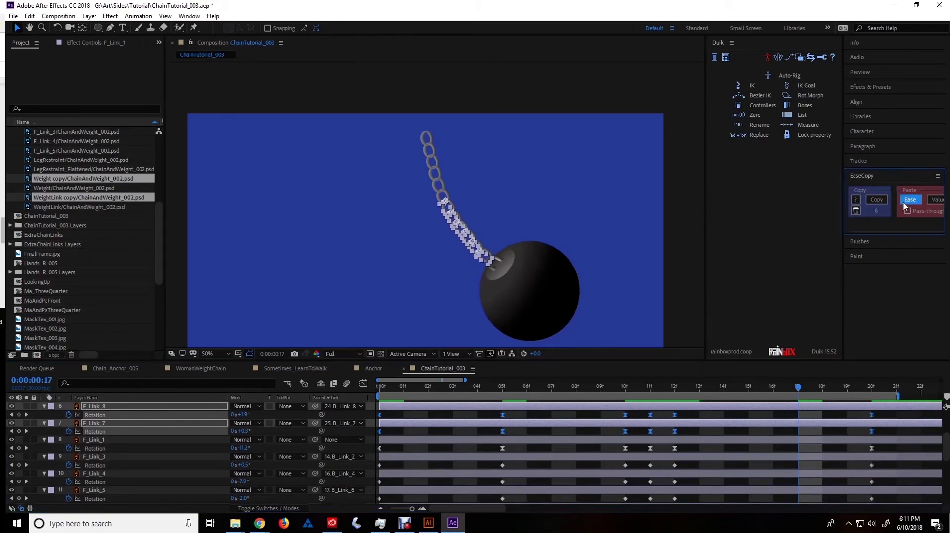
Paste the copied ease onto all Rotation keyframes of F_Link_2 through F_Link_6 and the Weight copy layer
{"action": "scroll", "coordinate": [488, 461], "scroll_direction": "down", "scroll_amount": 1}
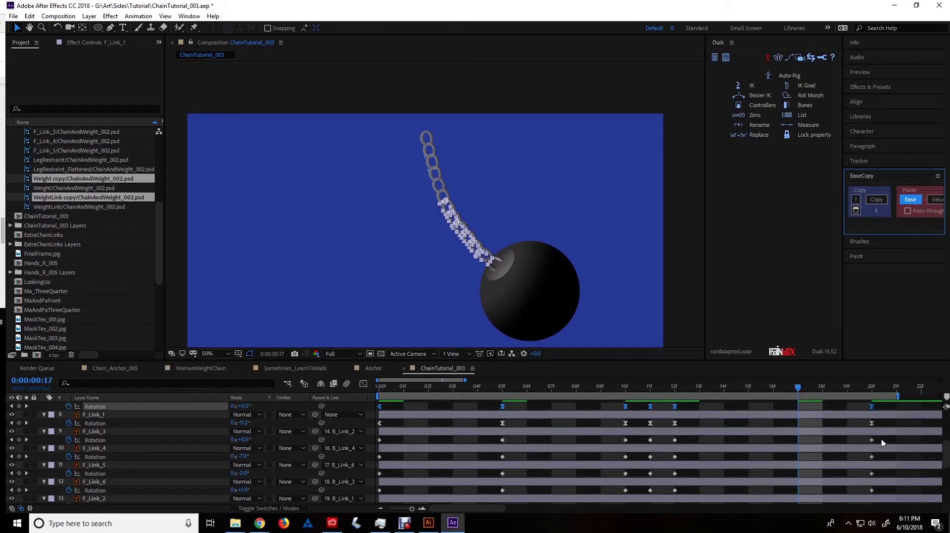
{"action": "left_click_drag", "start_coordinate": [882, 442], "coordinate": [372, 502]}
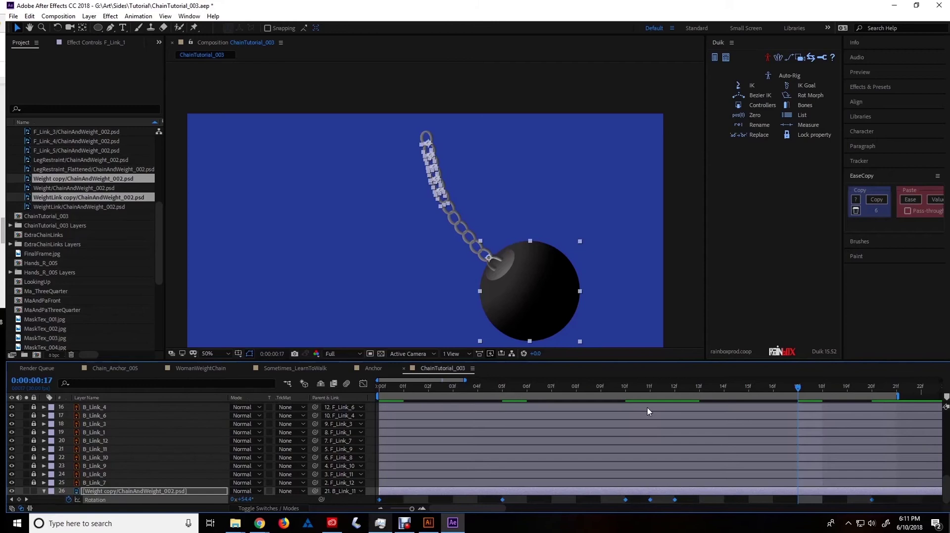
{"action": "left_click", "coordinate": [905, 198]}
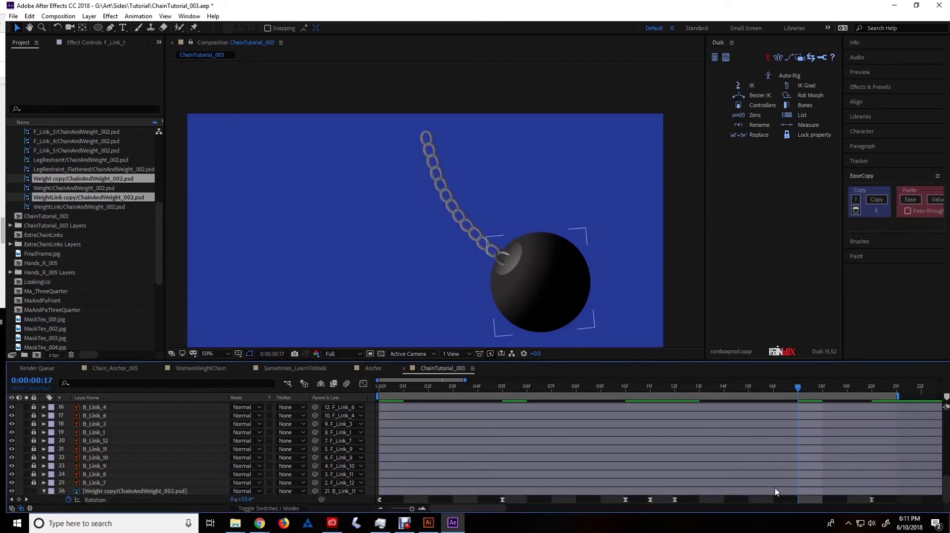
Play back the chain's swing from the first frame to check the easing shared by all layers
{"action": "scroll", "coordinate": [775, 488], "scroll_direction": "up", "scroll_amount": 10}
{"action": "scroll", "coordinate": [774, 486], "scroll_direction": "up", "scroll_amount": 3}
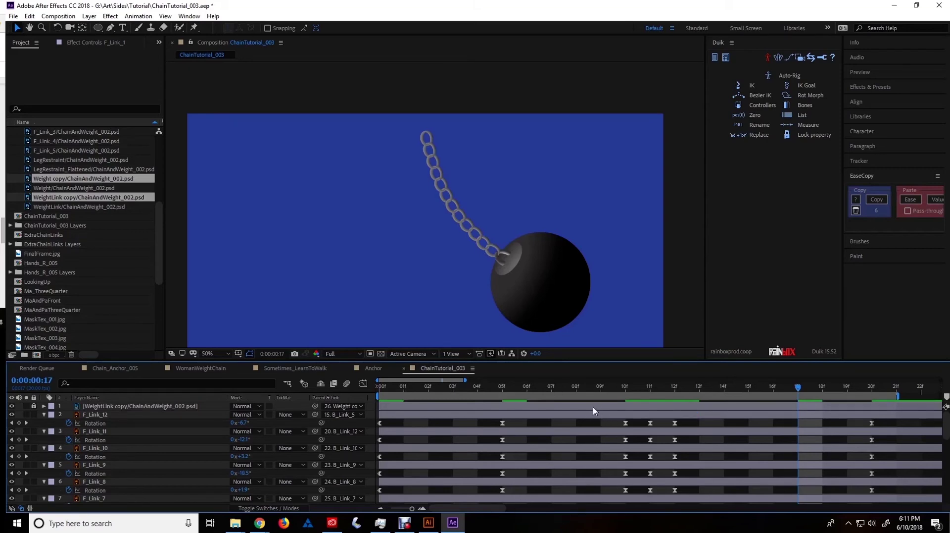
{"action": "left_click_drag", "start_coordinate": [596, 393], "coordinate": [296, 379]}
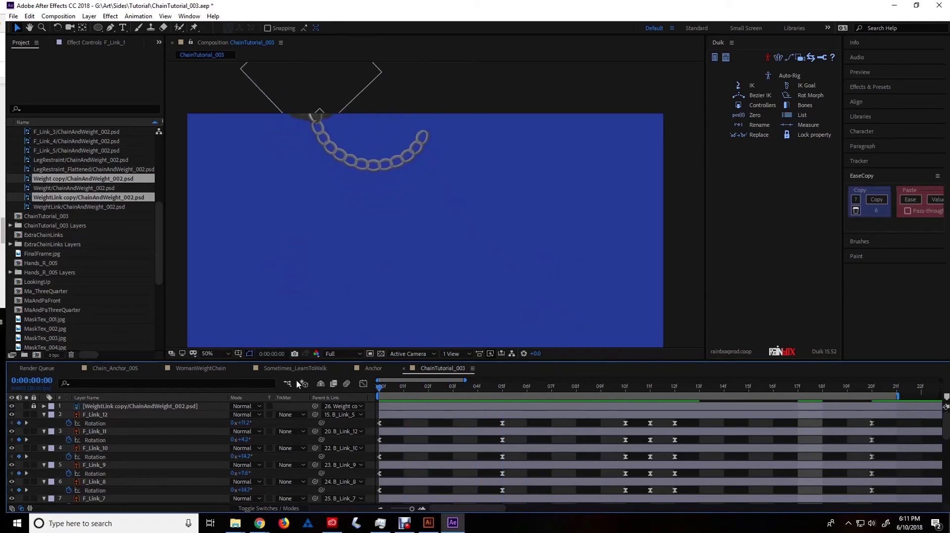
{"action": "left_click", "coordinate": [889, 72]}
{"action": "left_click", "coordinate": [894, 84]}
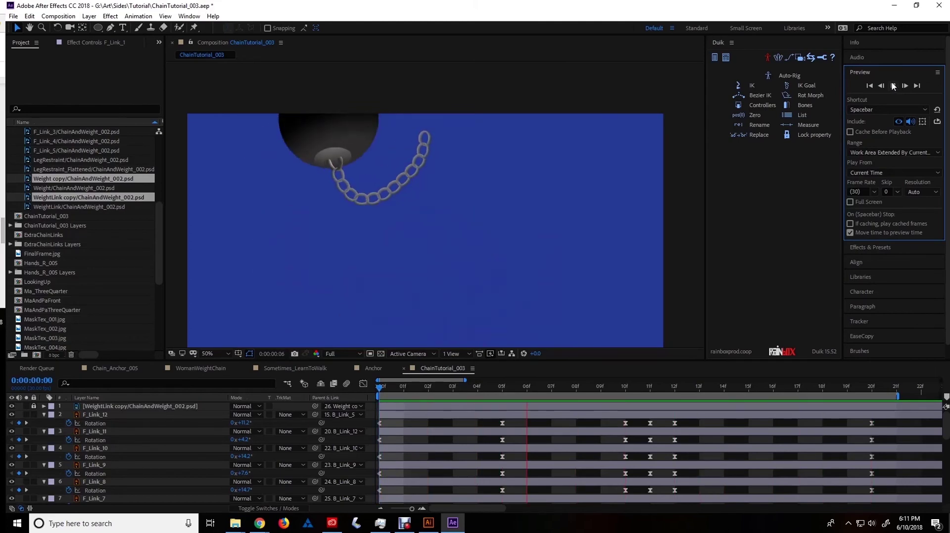
{"action": "left_click", "coordinate": [893, 87]}
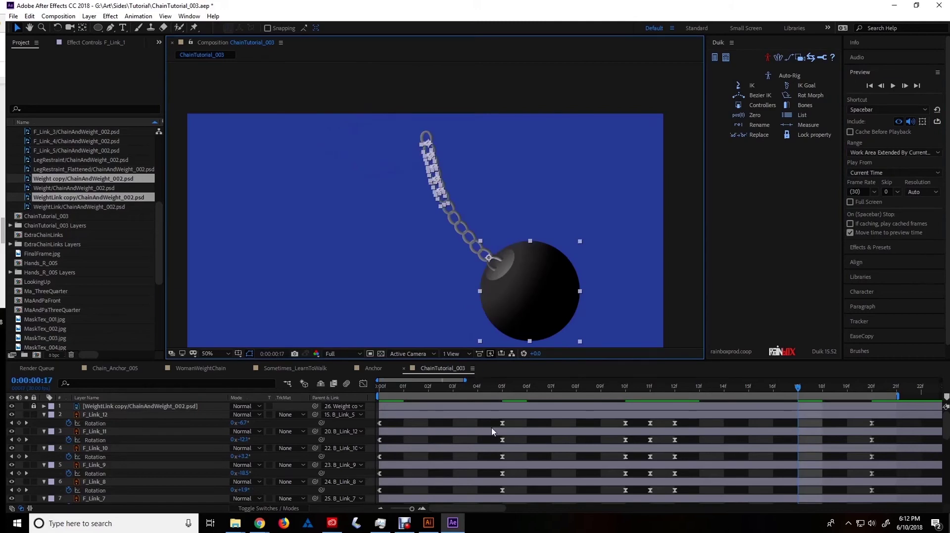
Undo the eases pasted onto the Rotation keyframes of F_Link_2 through F_Link_12 and the Weight copy layer
{"action": "key", "text": "ctrl+a"}
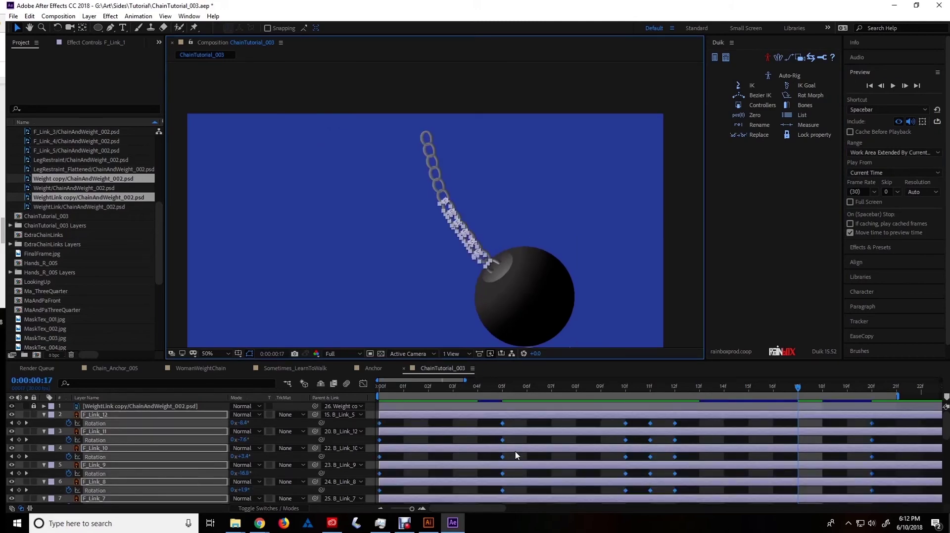
{"action": "scroll", "coordinate": [516, 454], "scroll_direction": "down", "scroll_amount": 5}
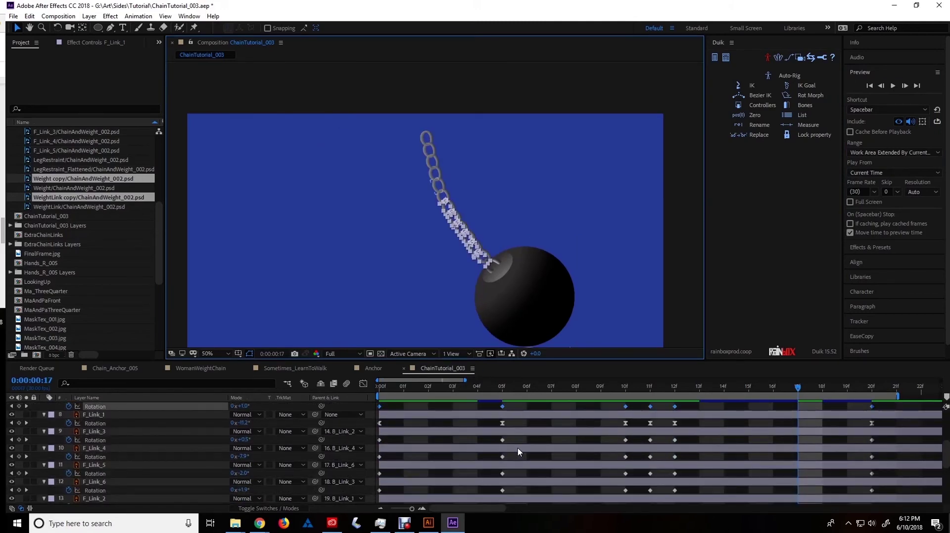
{"action": "left_click", "coordinate": [523, 456]}
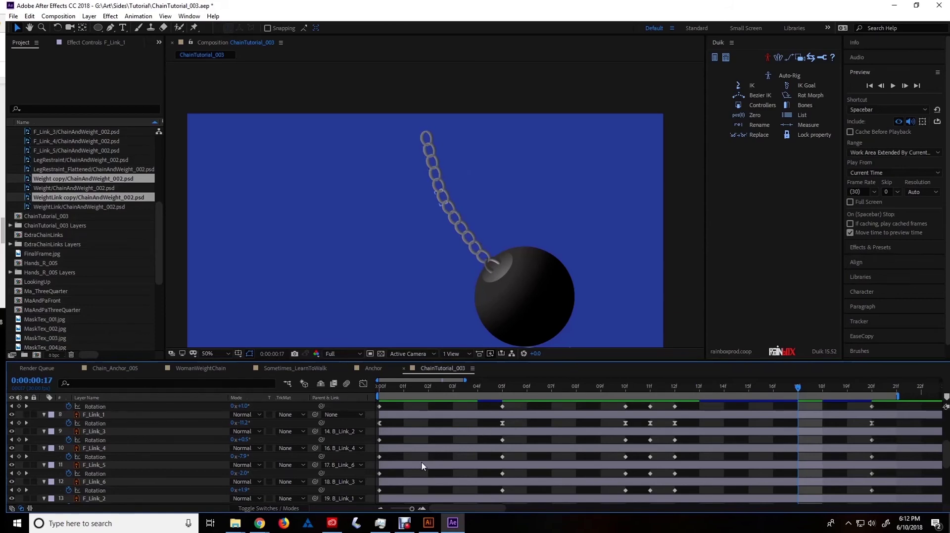
{"action": "scroll", "coordinate": [422, 462], "scroll_direction": "up", "scroll_amount": 4}
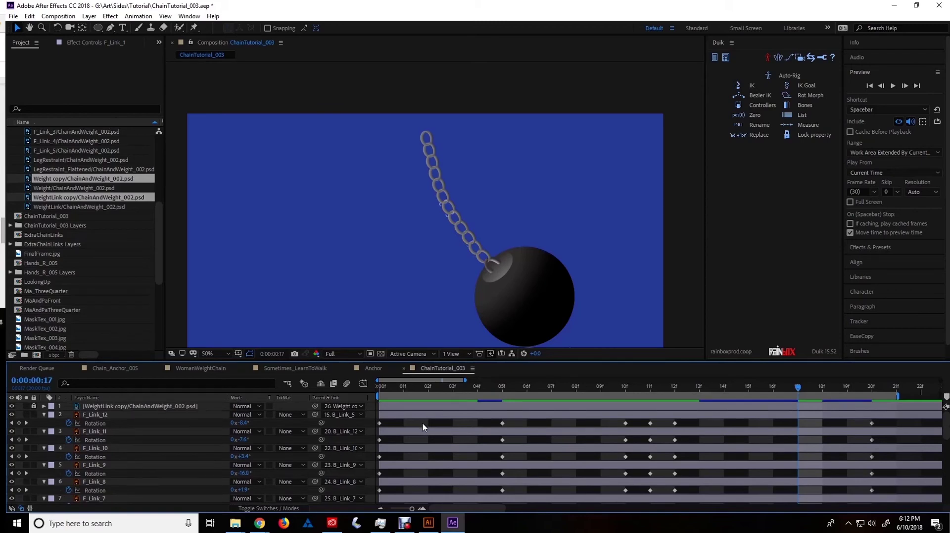
Apply Easy Ease In and Easy Ease Out to the frame 0 Rotation keyframes of all link and weight layers except F_Link_1
{"action": "left_click_drag", "start_coordinate": [423, 427], "coordinate": [369, 510]}
{"action": "scroll", "coordinate": [410, 482], "scroll_direction": "up", "scroll_amount": 7}
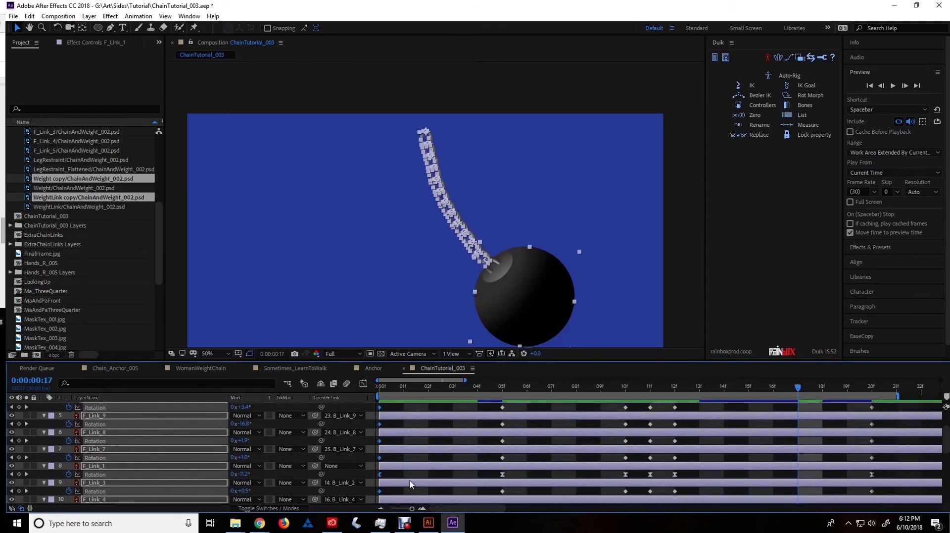
{"action": "scroll", "coordinate": [410, 482], "scroll_direction": "down", "scroll_amount": 1}
{"action": "left_click", "coordinate": [380, 450], "text": "shift"}
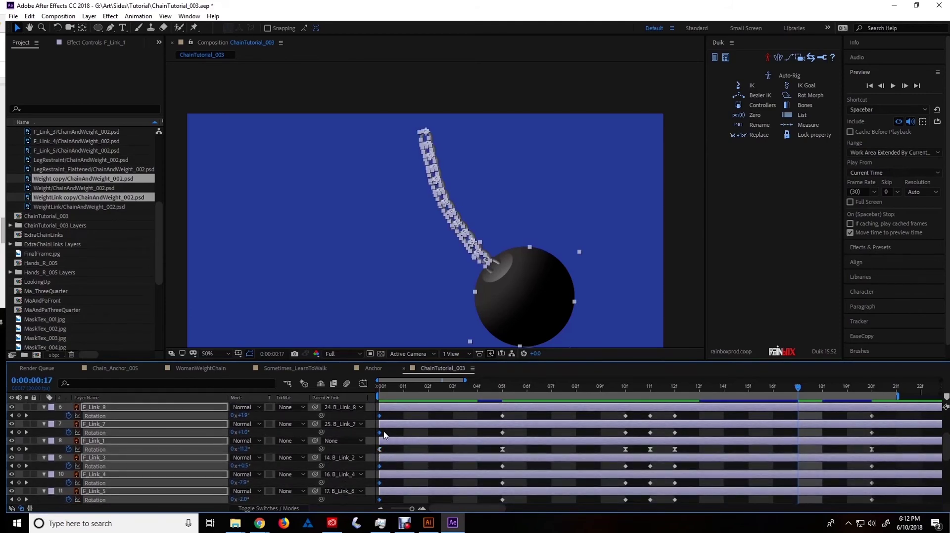
{"action": "right_click", "coordinate": [381, 434]}
{"action": "mouse_move", "coordinate": [408, 424]}
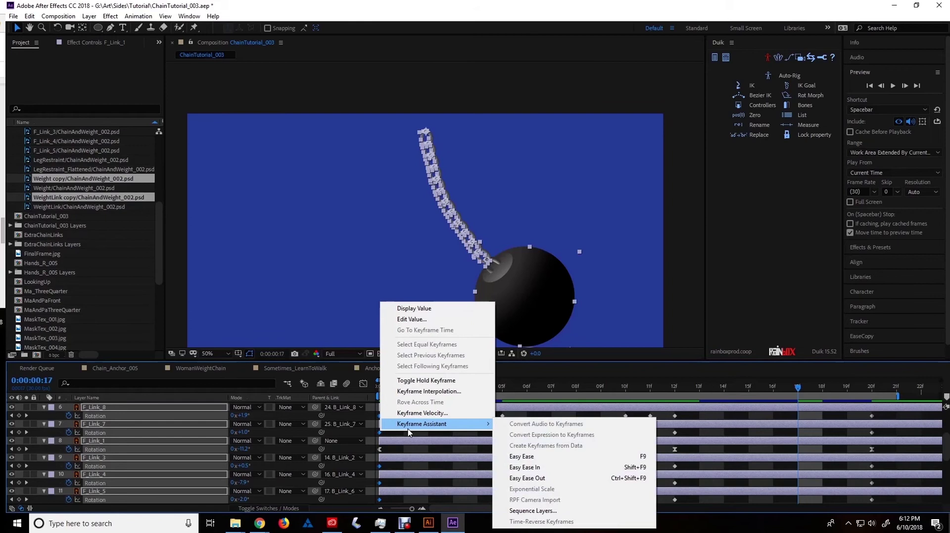
{"action": "left_click", "coordinate": [566, 467]}
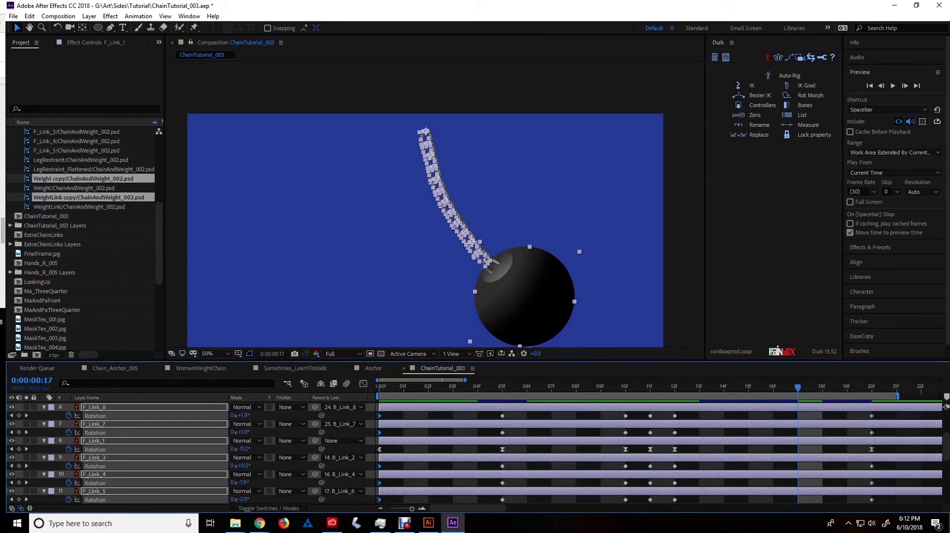
{"action": "right_click", "coordinate": [380, 483]}
{"action": "mouse_move", "coordinate": [446, 471]}
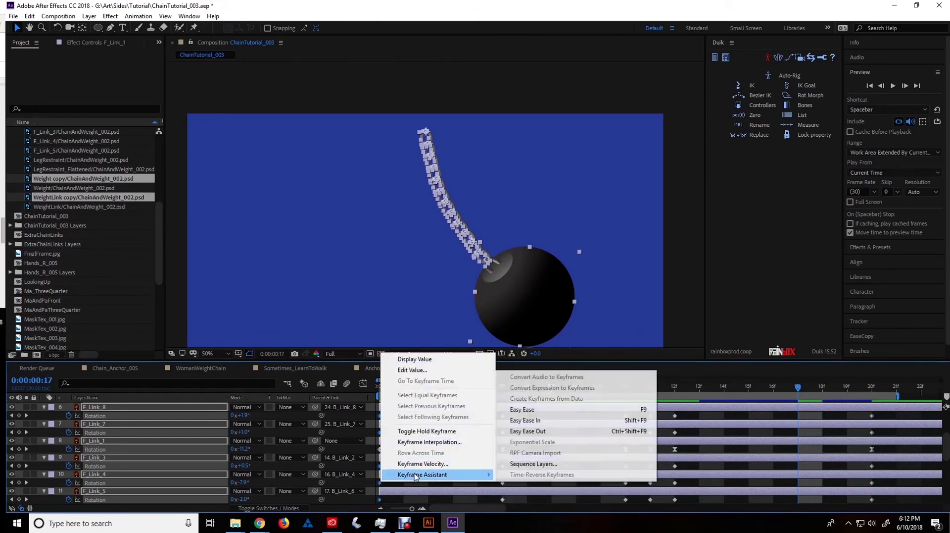
{"action": "left_click", "coordinate": [525, 430]}
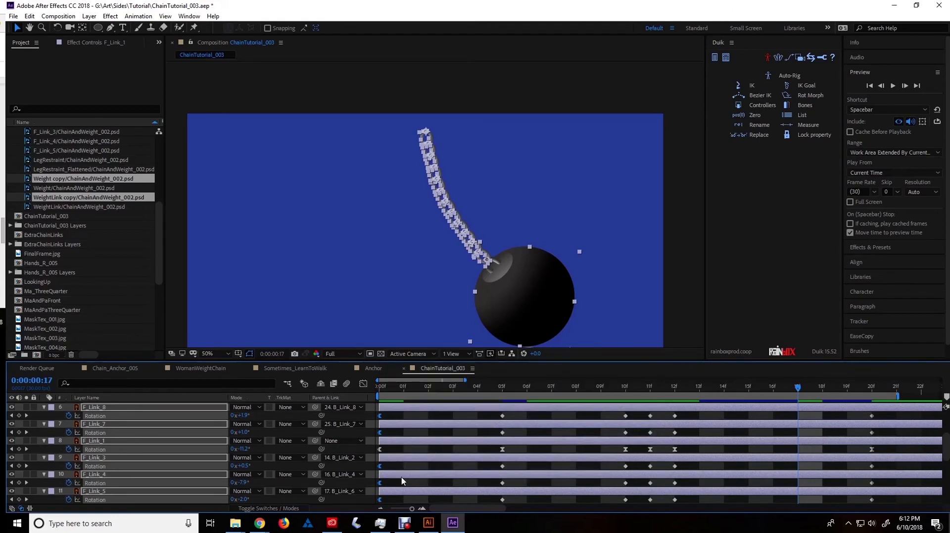
Play back the swing from the first frame to check the easing at the start of the motion
{"action": "left_click_drag", "start_coordinate": [400, 389], "coordinate": [345, 391]}
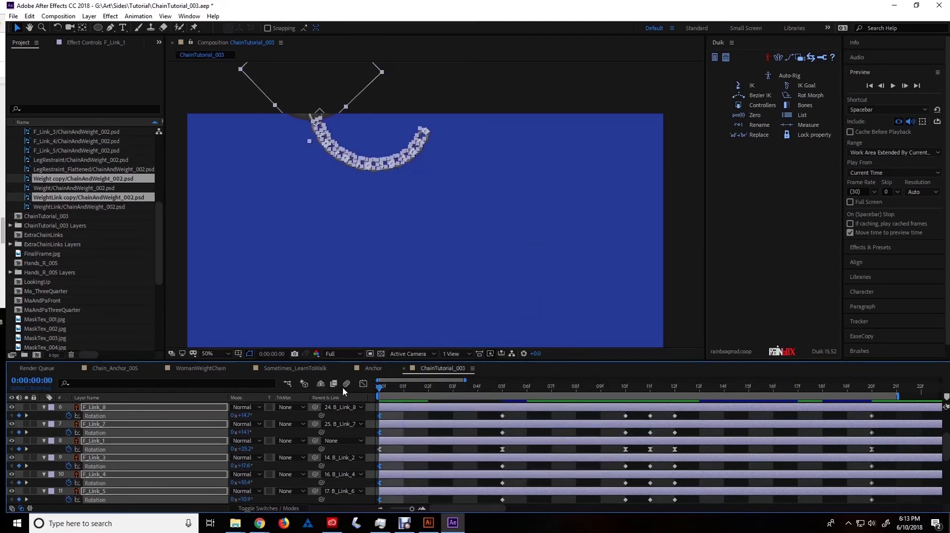
{"action": "left_click", "coordinate": [891, 85]}
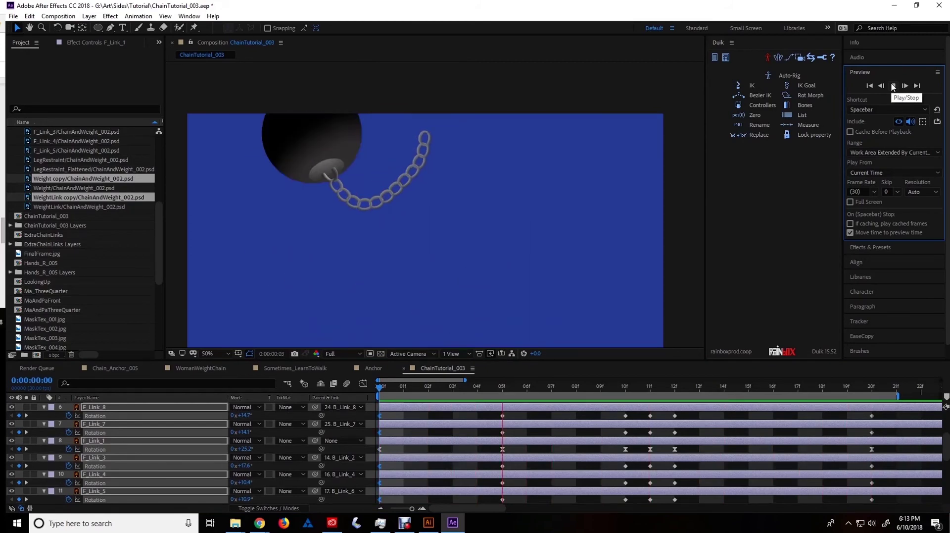
{"action": "left_click", "coordinate": [893, 86]}
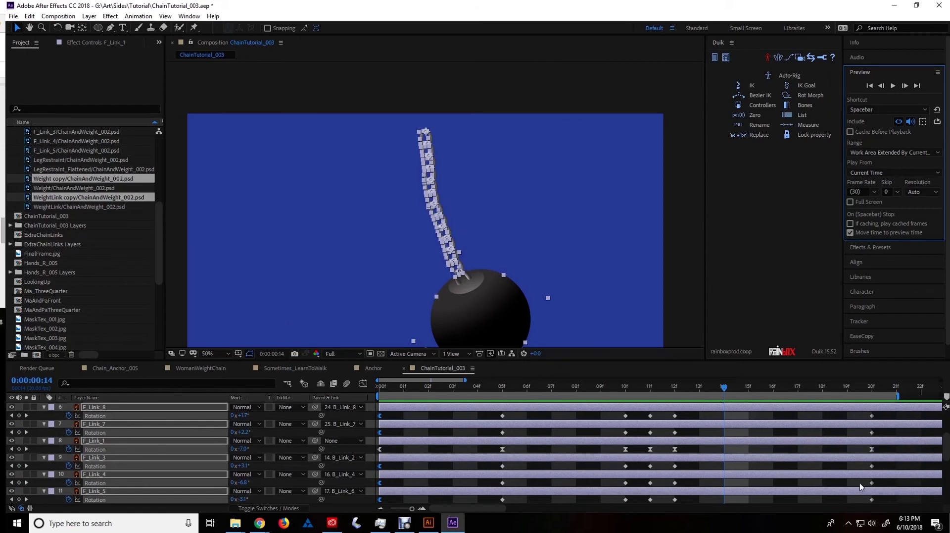
Examine the speed curve around F_Link_1's last Rotation keyframe in the Graph Editor
{"action": "left_click", "coordinate": [872, 449]}
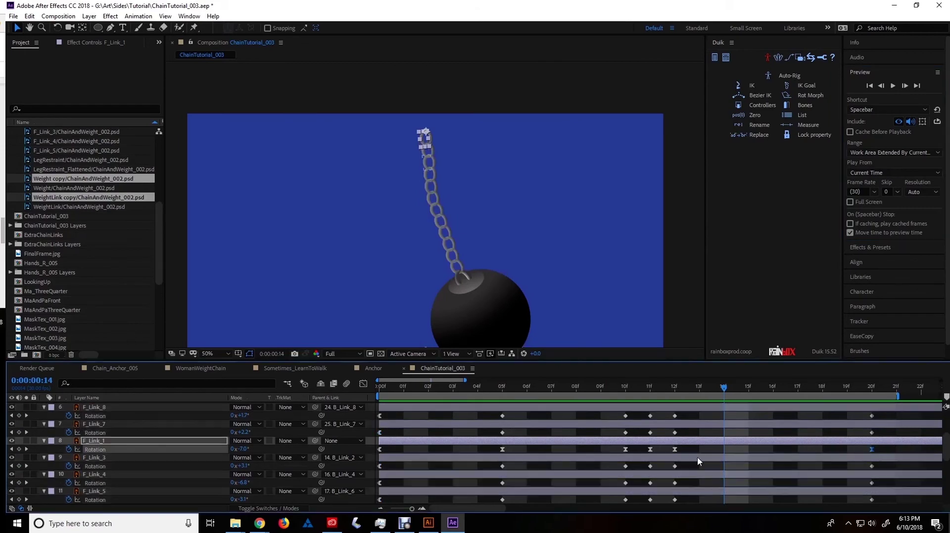
{"action": "left_click", "coordinate": [363, 384]}
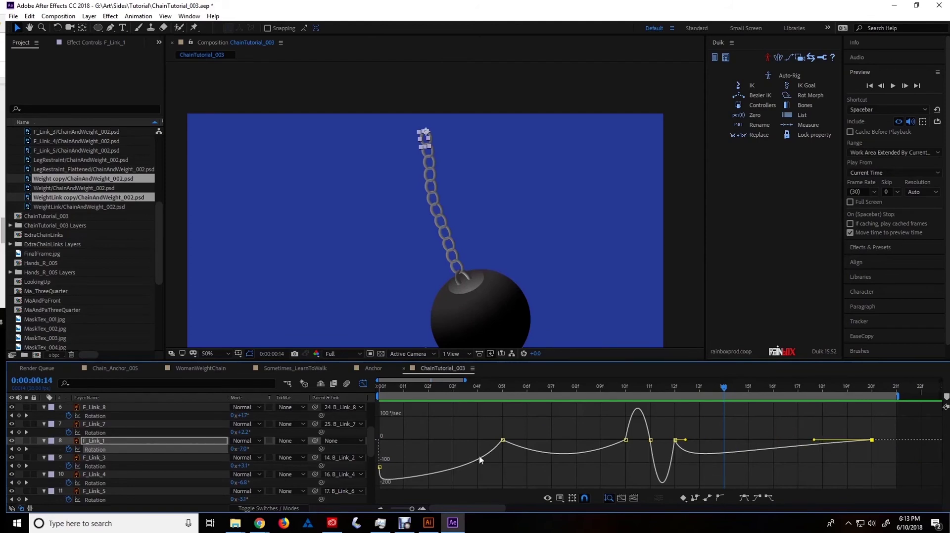
{"action": "left_click", "coordinate": [364, 383]}
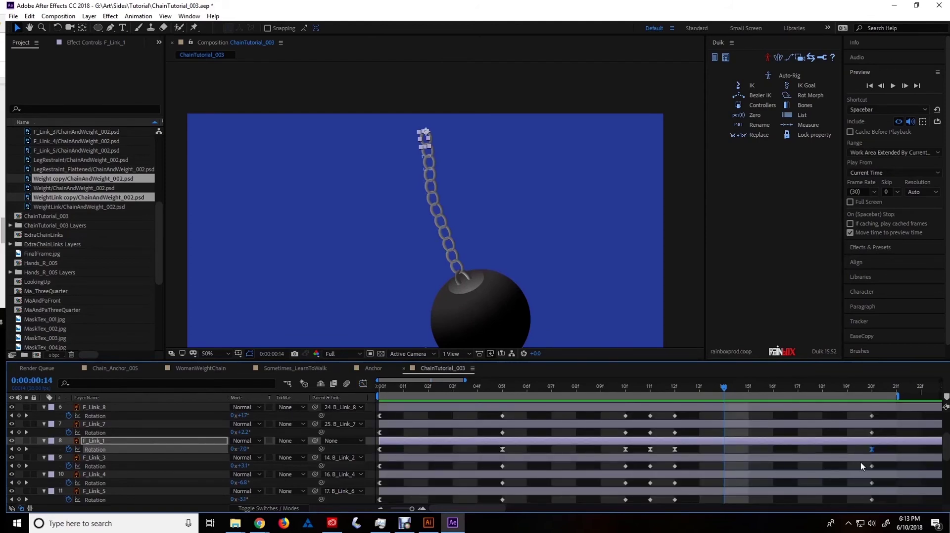
Try Easy Ease Out on the frame 20 Rotation keyframes of all link and weight layers except F_Link_1
{"action": "left_click_drag", "start_coordinate": [881, 461], "coordinate": [840, 520]}
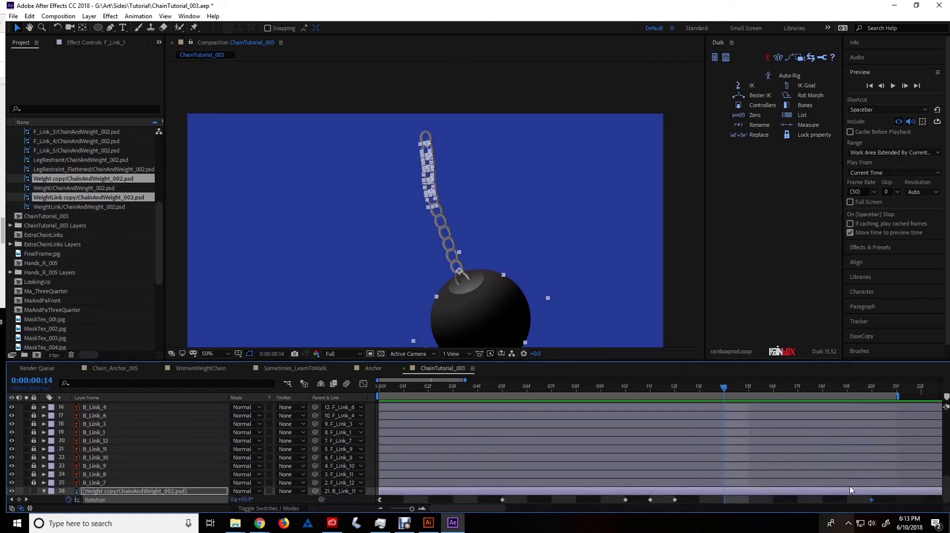
{"action": "scroll", "coordinate": [854, 484], "scroll_direction": "up", "scroll_amount": 5}
{"action": "scroll", "coordinate": [881, 467], "scroll_direction": "up", "scroll_amount": 3}
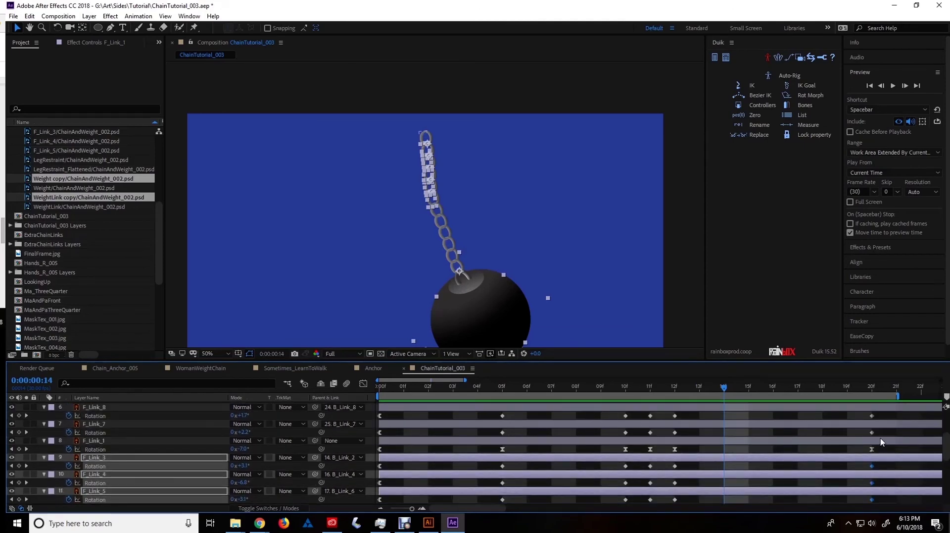
{"action": "left_click_drag", "start_coordinate": [886, 437], "coordinate": [840, 364]}
{"action": "right_click", "coordinate": [873, 423]}
{"action": "mouse_move", "coordinate": [876, 413]}
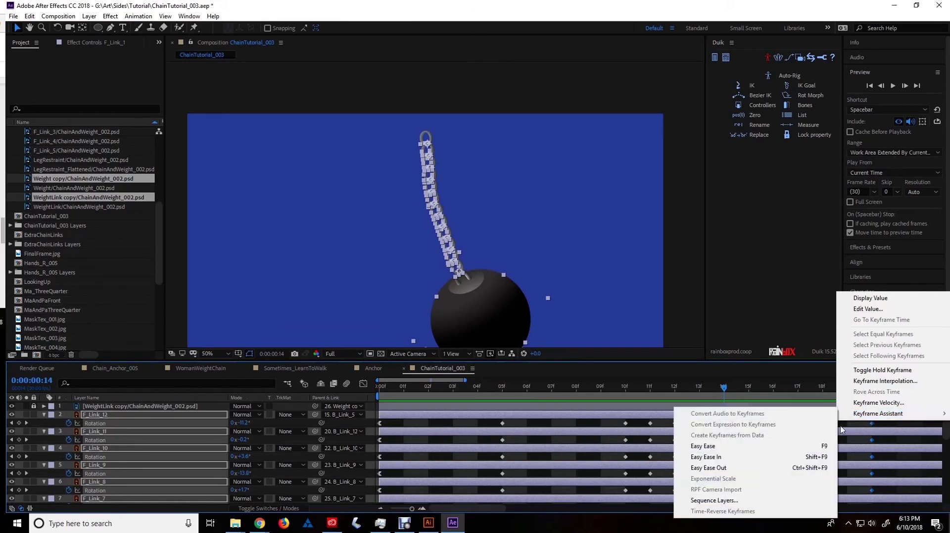
{"action": "left_click", "coordinate": [741, 467]}
{"action": "left_click", "coordinate": [778, 461]}
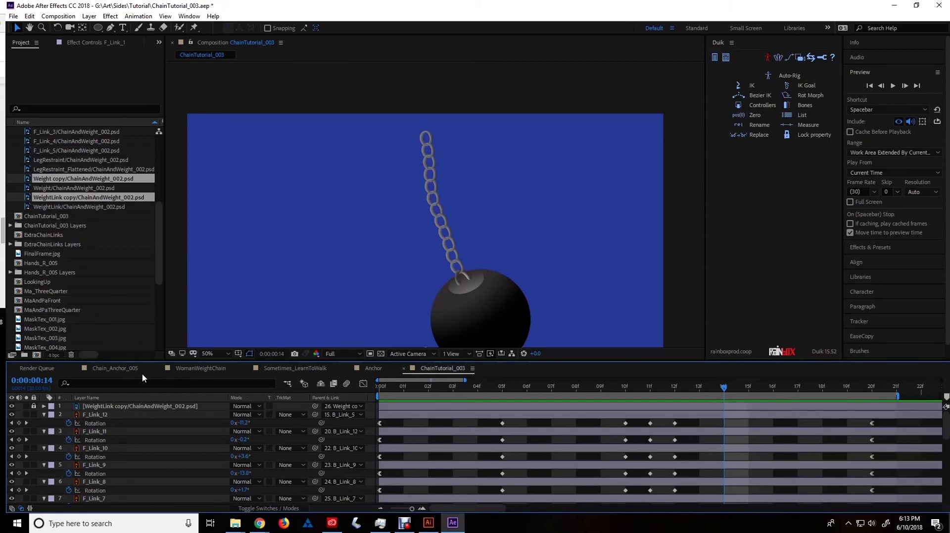
Play back the swing from the first frame to check how the chain settles at its last keyframes
{"action": "key", "text": "Home"}
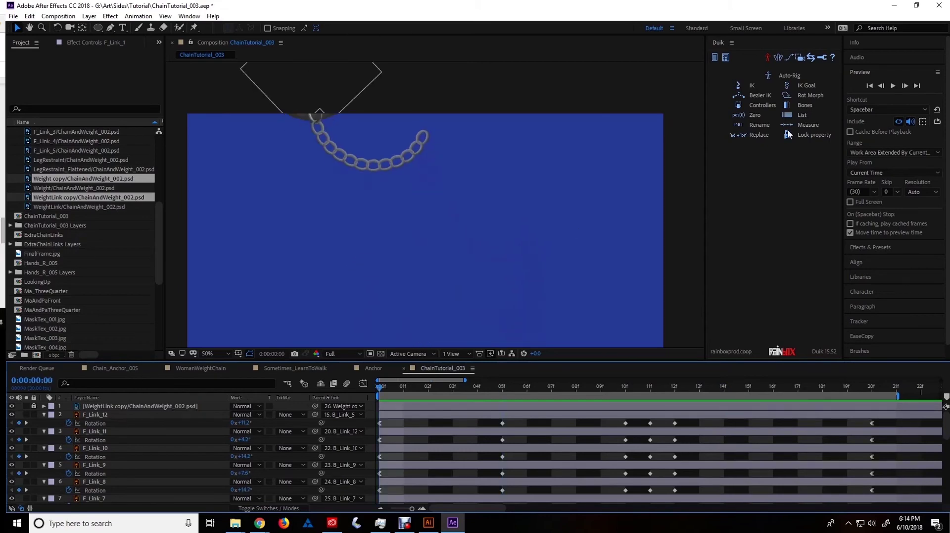
{"action": "left_click", "coordinate": [894, 85]}
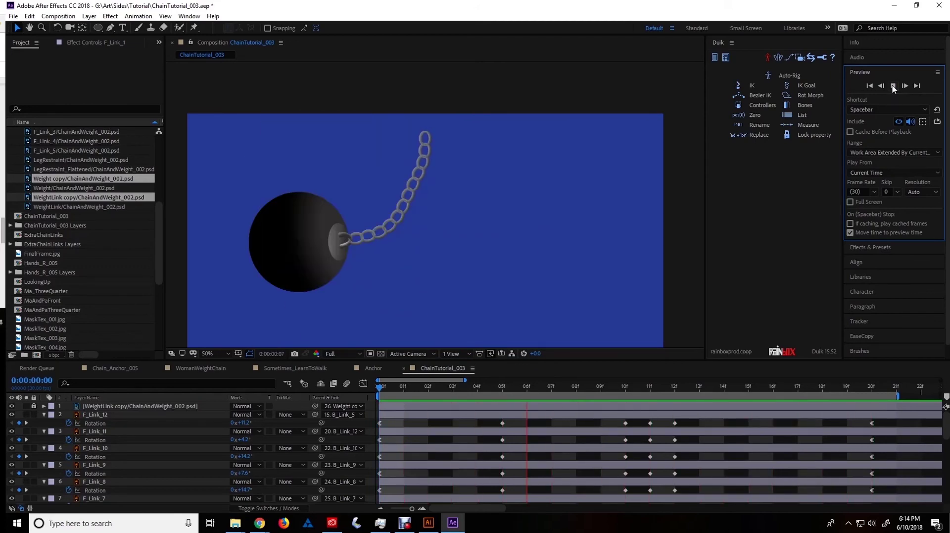
{"action": "left_click", "coordinate": [893, 87]}
Undo the Easy Ease Out on the frame 20 Rotation keyframes and clear the selection
{"action": "key", "text": "ctrl+z"}
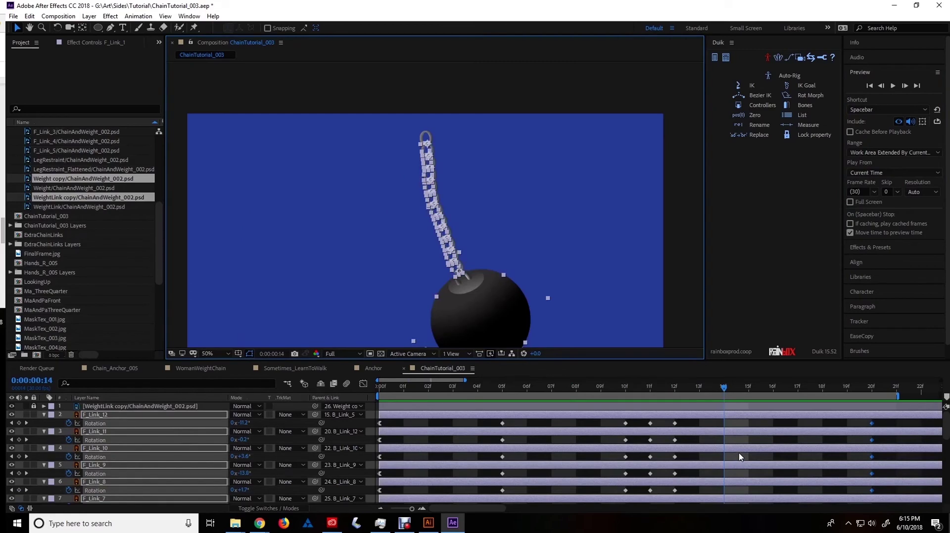
{"action": "scroll", "coordinate": [740, 451], "scroll_direction": "down", "scroll_amount": 2}
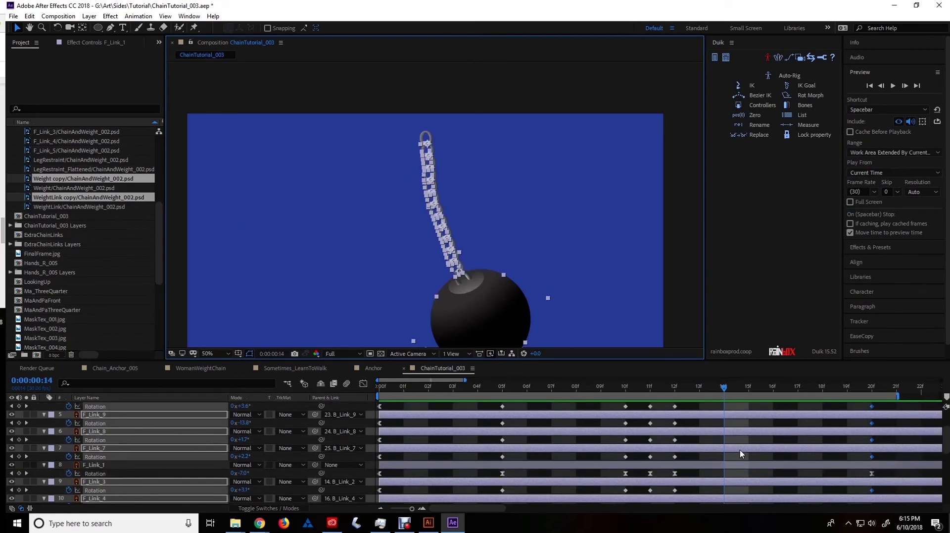
{"action": "left_click", "coordinate": [761, 472]}
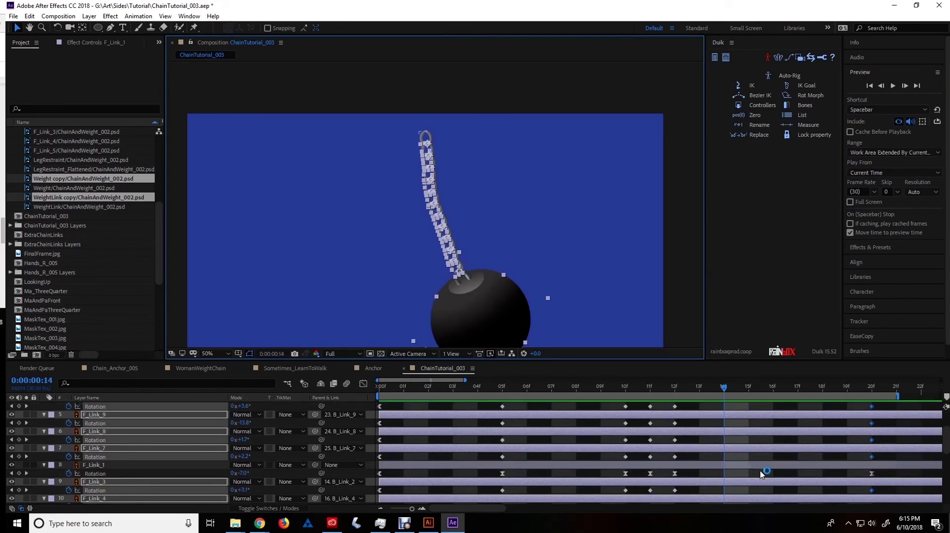
Copy the easing of F_Link_1's frame 20 Rotation keyframe with EaseCopy
{"action": "left_click", "coordinate": [873, 472]}
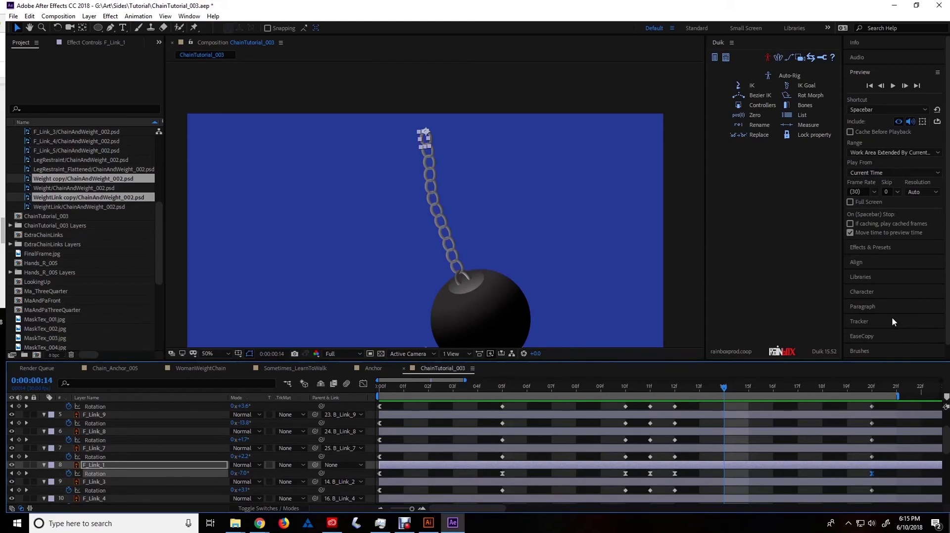
{"action": "left_click", "coordinate": [891, 339]}
{"action": "left_click", "coordinate": [878, 199]}
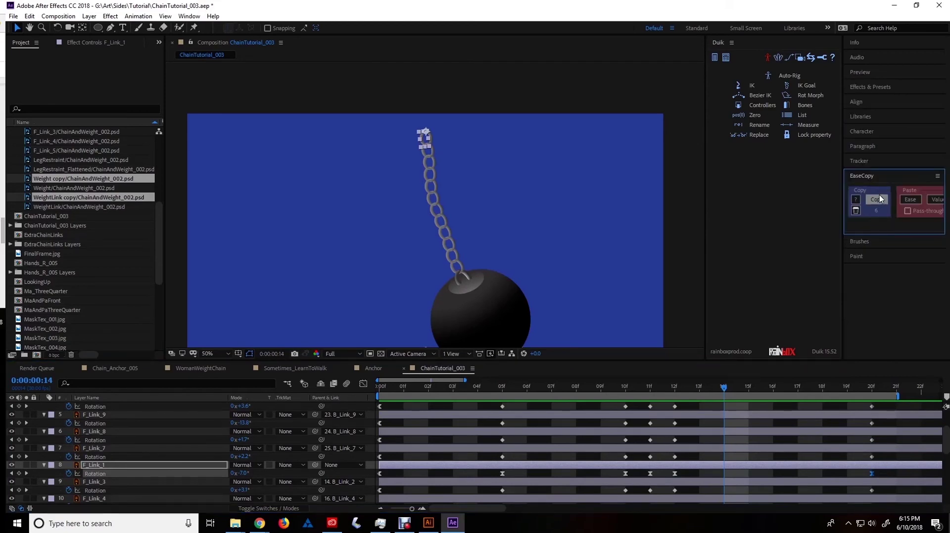
Paste the copied ease onto the frame 20 Rotation keyframes of the other link layers and Weight copy, and return to the first frame
{"action": "left_click", "coordinate": [852, 456]}
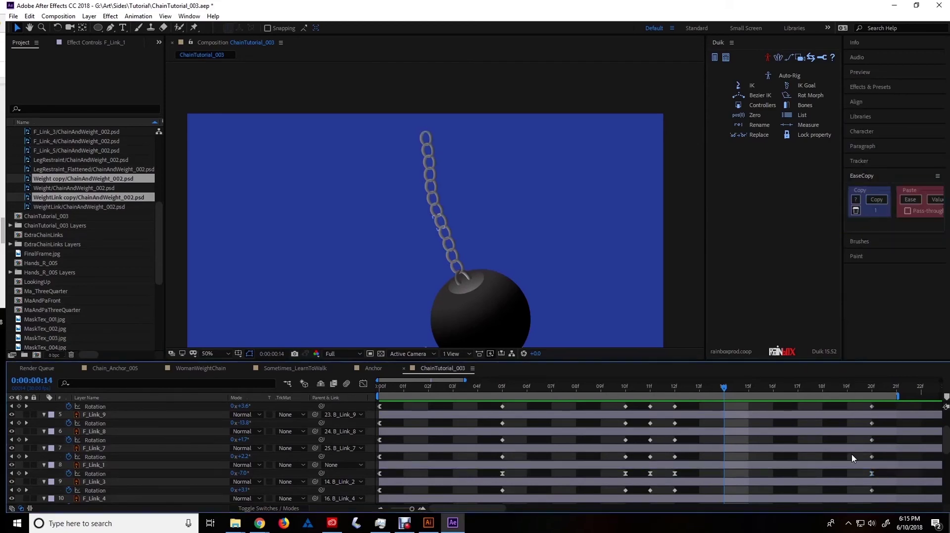
{"action": "left_click_drag", "start_coordinate": [892, 461], "coordinate": [809, 453]}
{"action": "scroll", "coordinate": [808, 453], "scroll_direction": "down", "scroll_amount": 3}
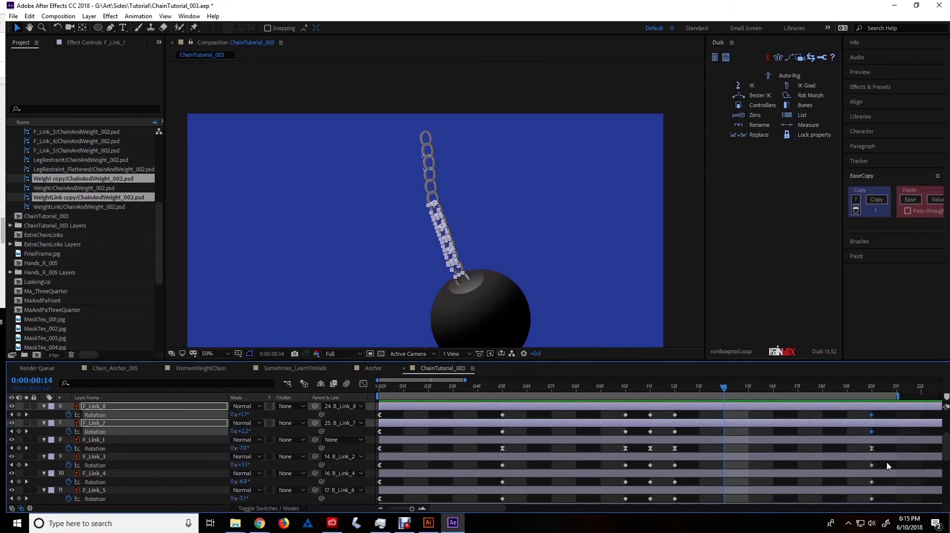
{"action": "left_click_drag", "start_coordinate": [887, 459], "coordinate": [850, 506]}
{"action": "key", "text": "alt+Page_Down"}
{"action": "left_click", "coordinate": [912, 200]}
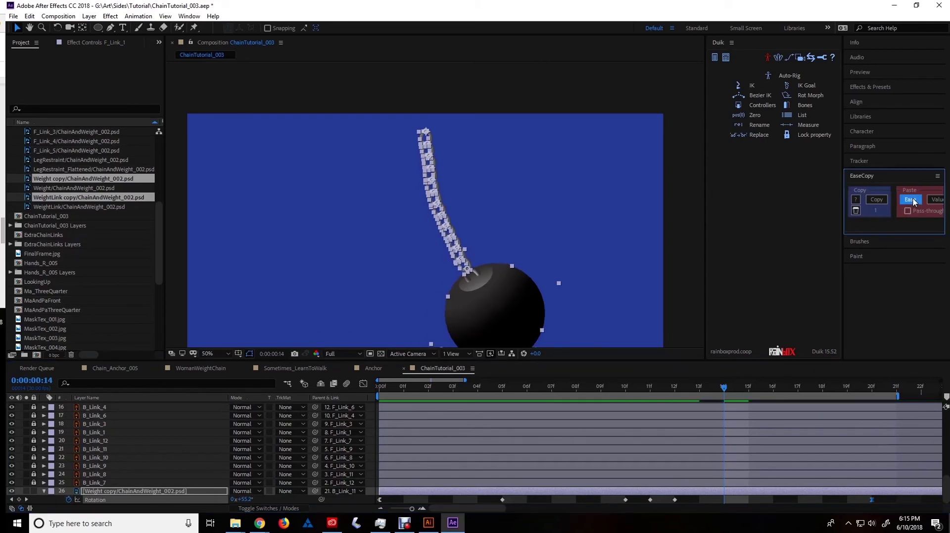
{"action": "key", "text": "Home"}
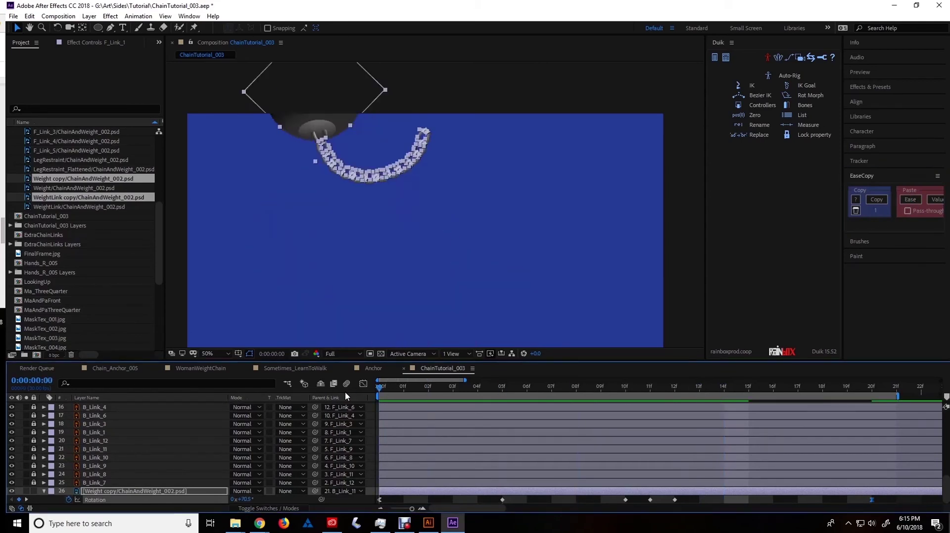
Clear the keyframe selection, preview the swing with the pasted easing from the first frame, and save the project
{"action": "left_click", "coordinate": [447, 498]}
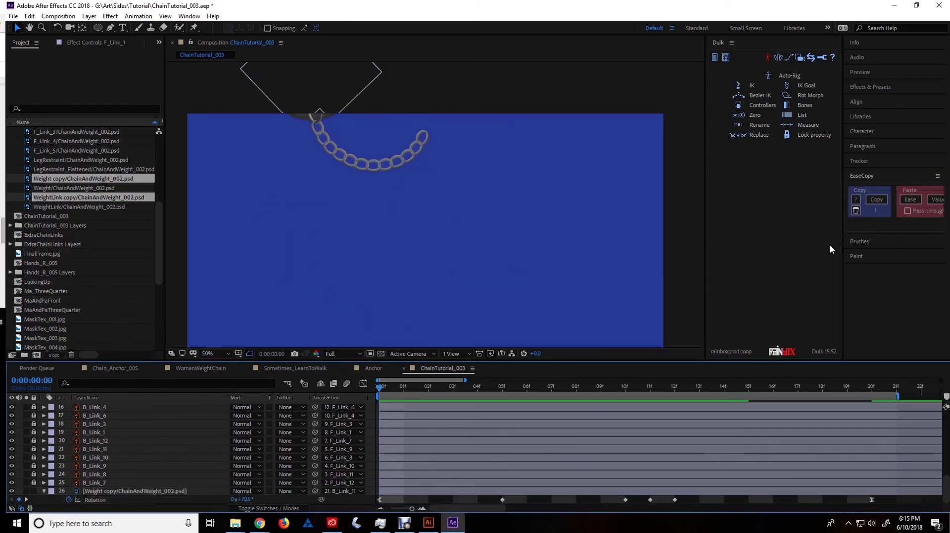
{"action": "left_click", "coordinate": [890, 79]}
{"action": "left_click", "coordinate": [894, 86]}
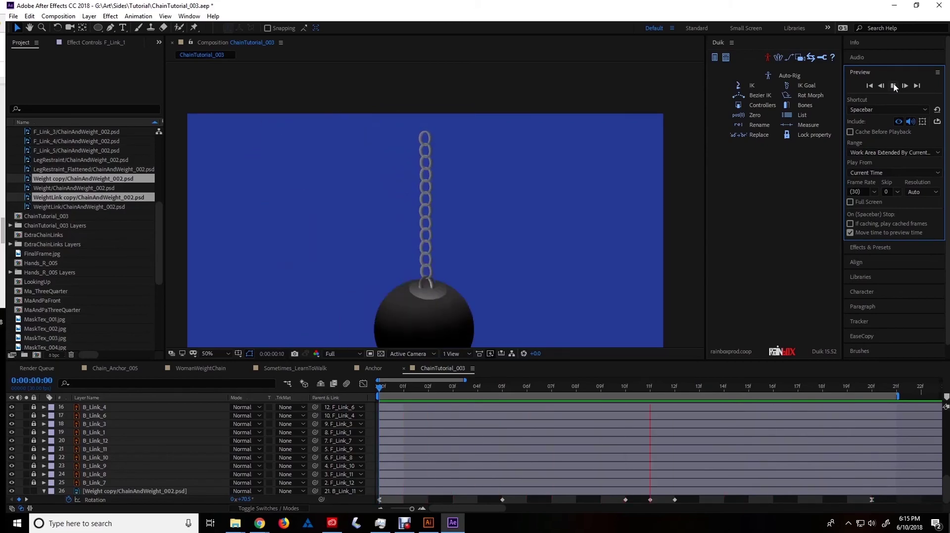
{"action": "left_click", "coordinate": [894, 86]}
{"action": "left_click", "coordinate": [14, 16]}
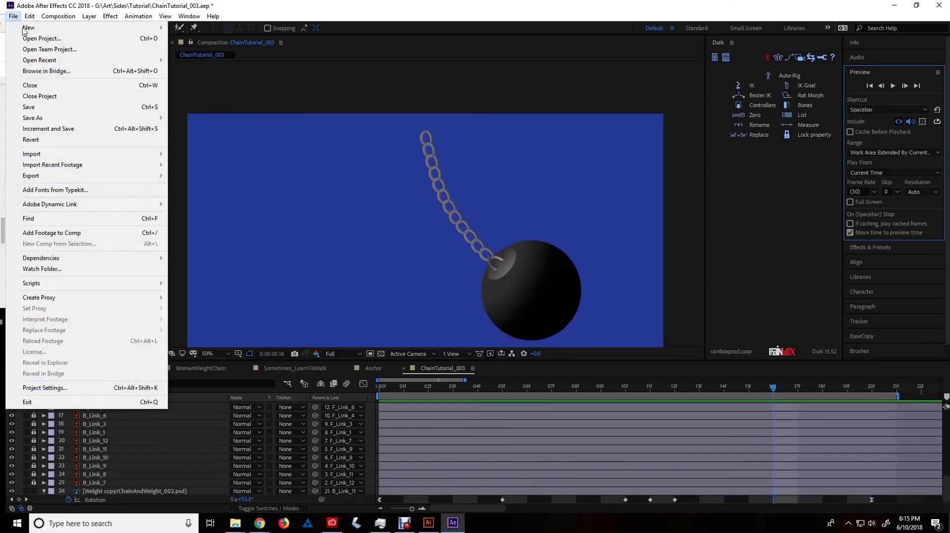
{"action": "left_click", "coordinate": [48, 115]}
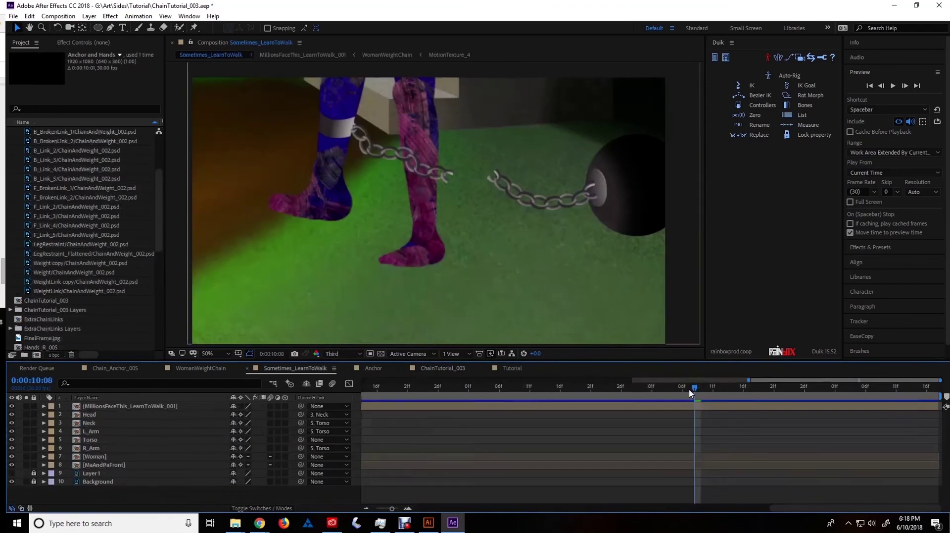
Scrub through the chain break in Sometimes_LearnToWalk, and open the WomanWeightChain composition at 0:00:05:16
{"action": "left_click_drag", "start_coordinate": [548, 400], "coordinate": [632, 426]}
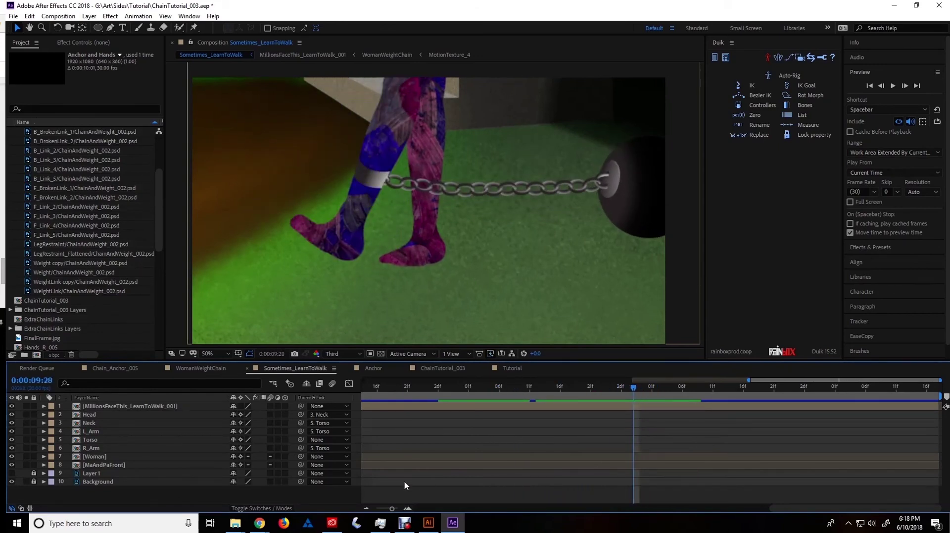
{"action": "left_click", "coordinate": [202, 369]}
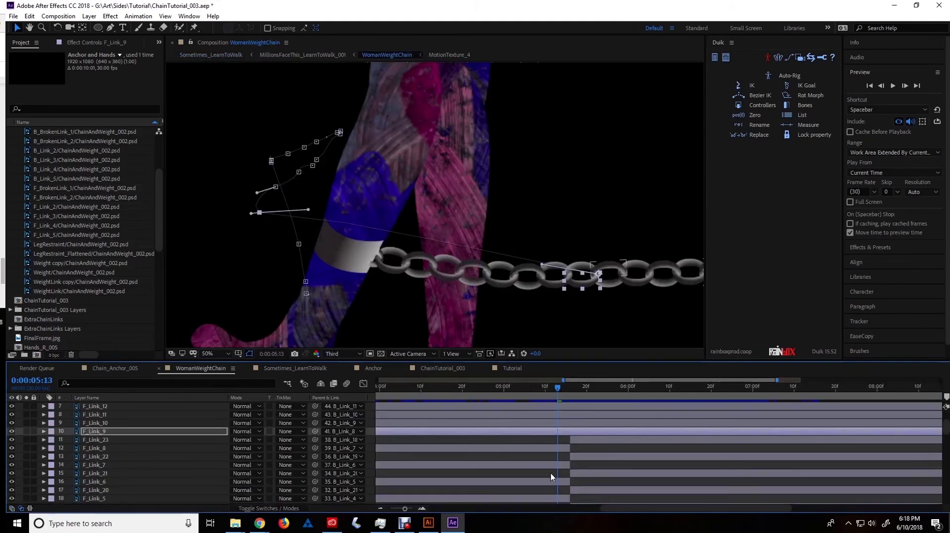
{"action": "left_click", "coordinate": [571, 390]}
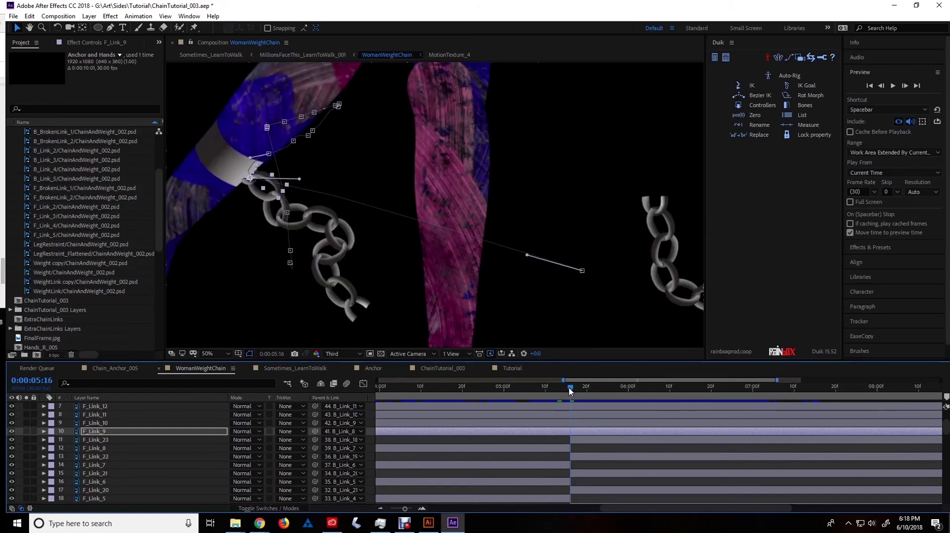
Examine which layers begin or end at the break frame, selecting F_BrokenLink_2 and F_BrokenLink_1 to locate the broken links
{"action": "scroll", "coordinate": [577, 453], "scroll_direction": "down", "scroll_amount": 10}
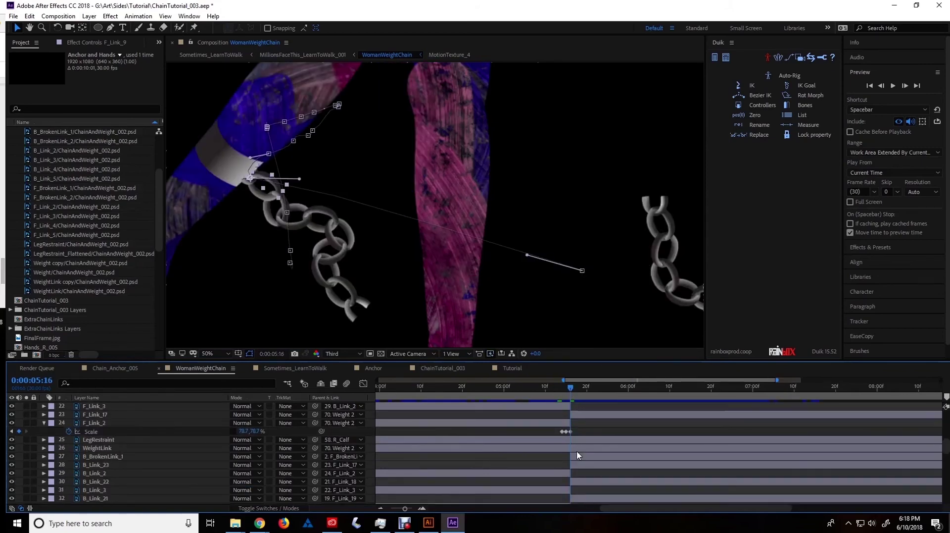
{"action": "scroll", "coordinate": [577, 452], "scroll_direction": "up", "scroll_amount": 12}
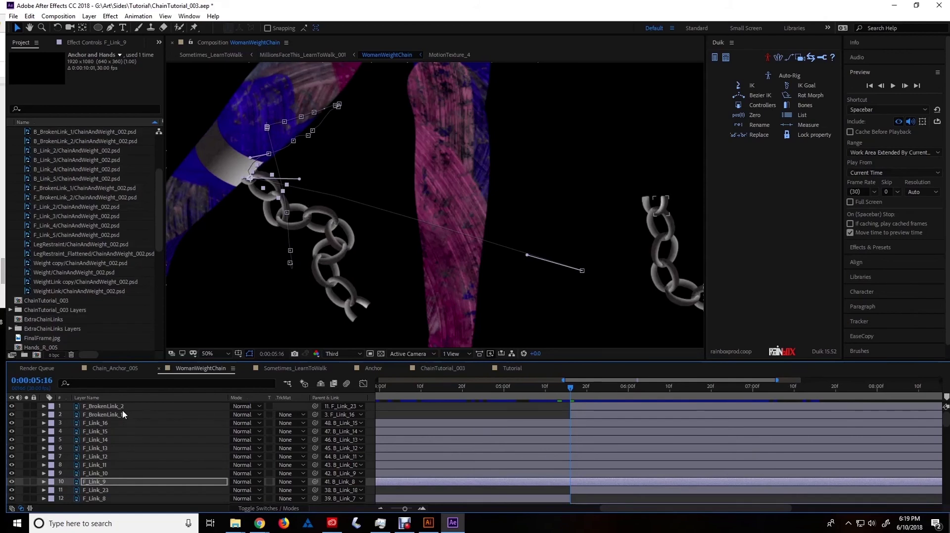
{"action": "left_click", "coordinate": [104, 406]}
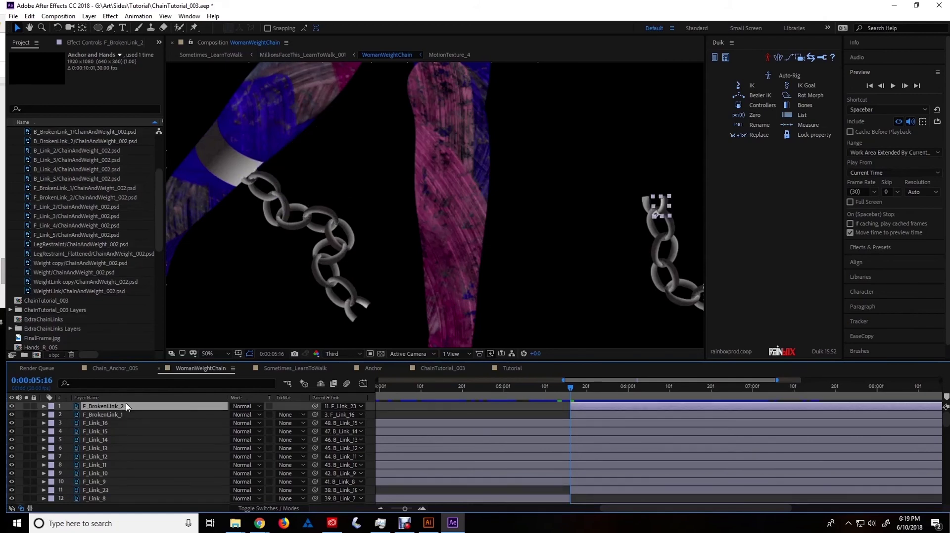
{"action": "left_click", "coordinate": [103, 414]}
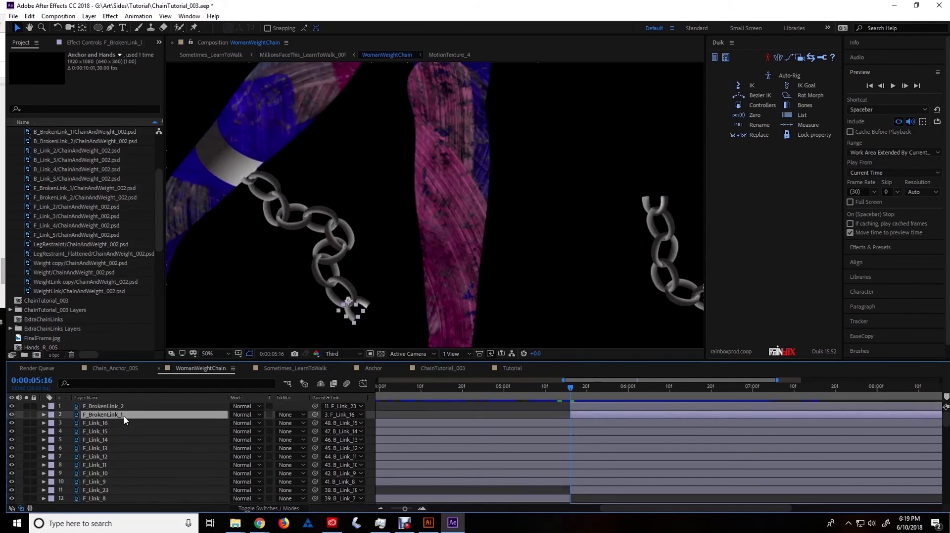
{"action": "left_click", "coordinate": [449, 412]}
{"action": "scroll", "coordinate": [513, 452], "scroll_direction": "down", "scroll_amount": 1}
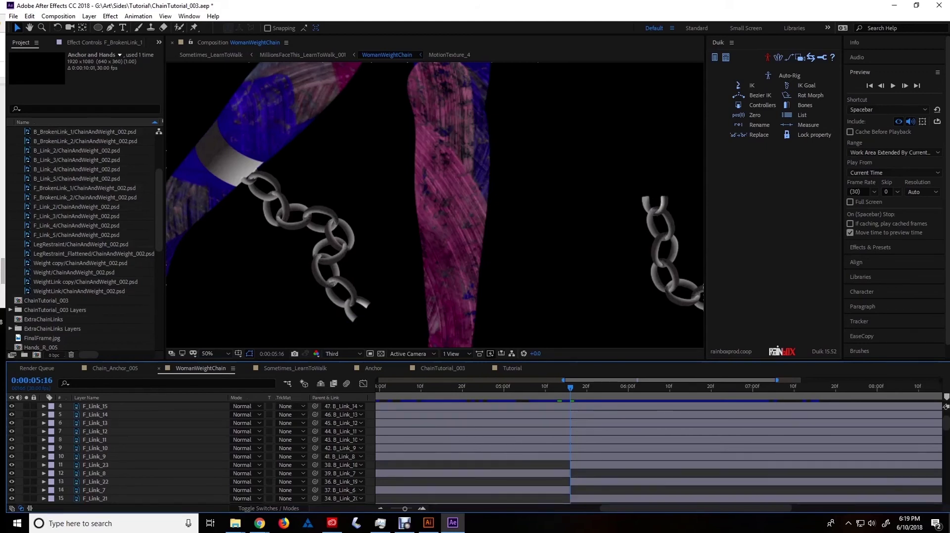
Inspect the weight-side chain piece by selecting F_Link_23 near the broken end and F_Link_17 near the weight
{"action": "left_click", "coordinate": [583, 464]}
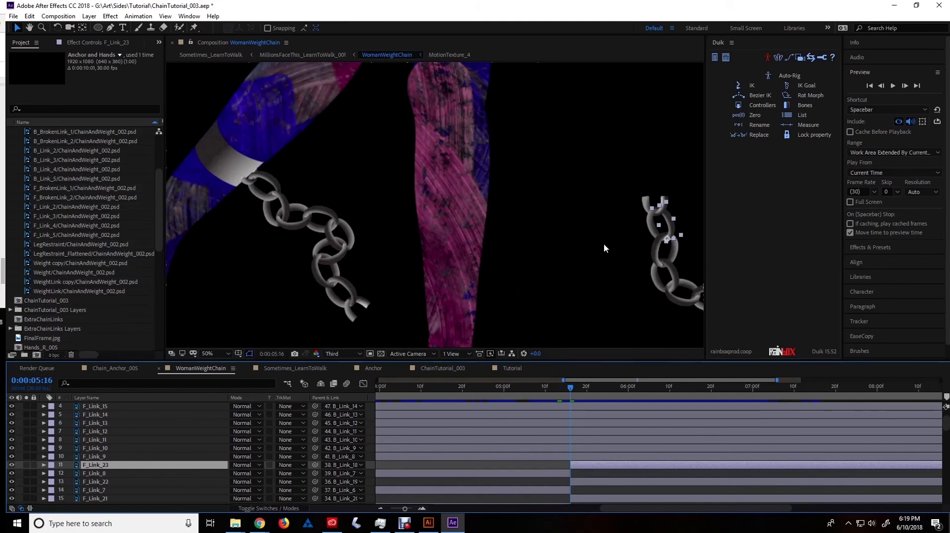
{"action": "left_click_drag", "start_coordinate": [629, 231], "coordinate": [425, 206]}
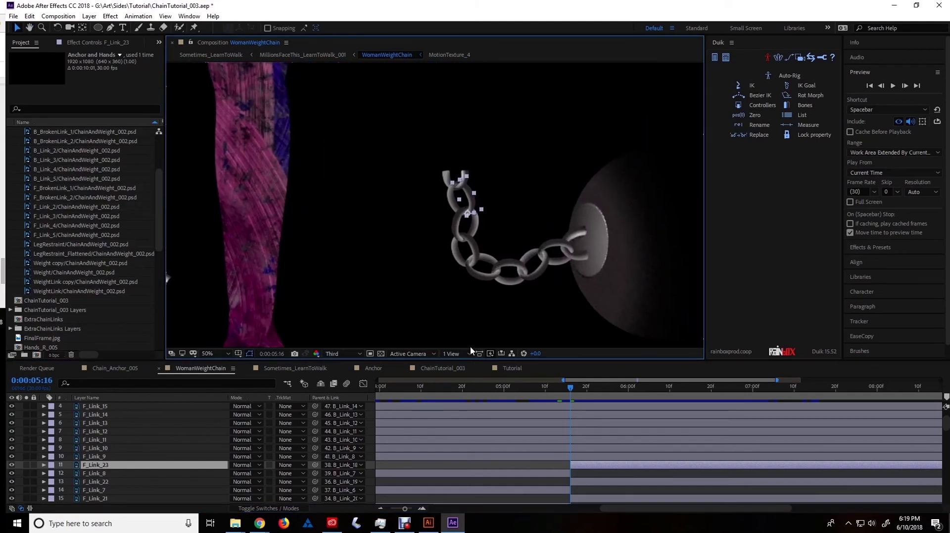
{"action": "left_click", "coordinate": [553, 248]}
{"action": "scroll", "coordinate": [562, 456], "scroll_direction": "down", "scroll_amount": 5}
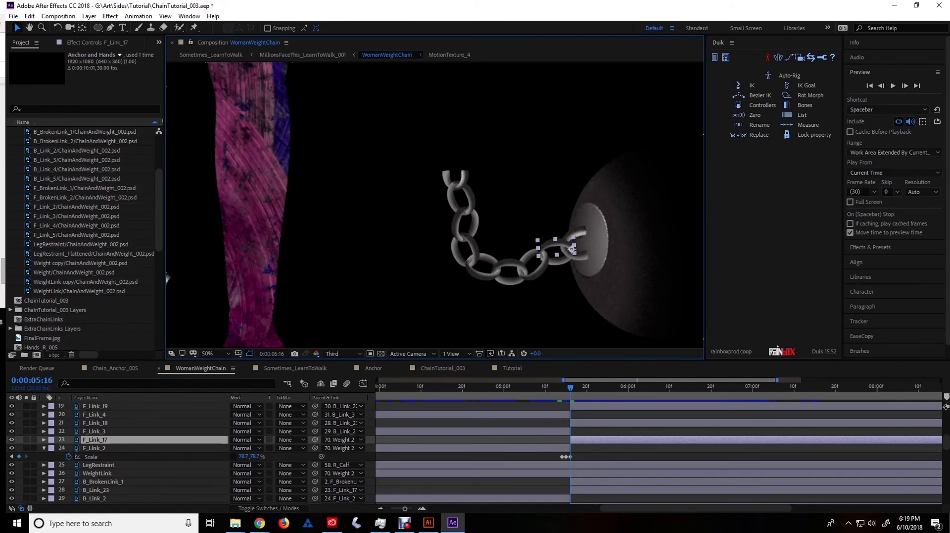
{"action": "key", "text": "h"}
{"action": "left_click_drag", "start_coordinate": [166, 278], "coordinate": [336, 301]}
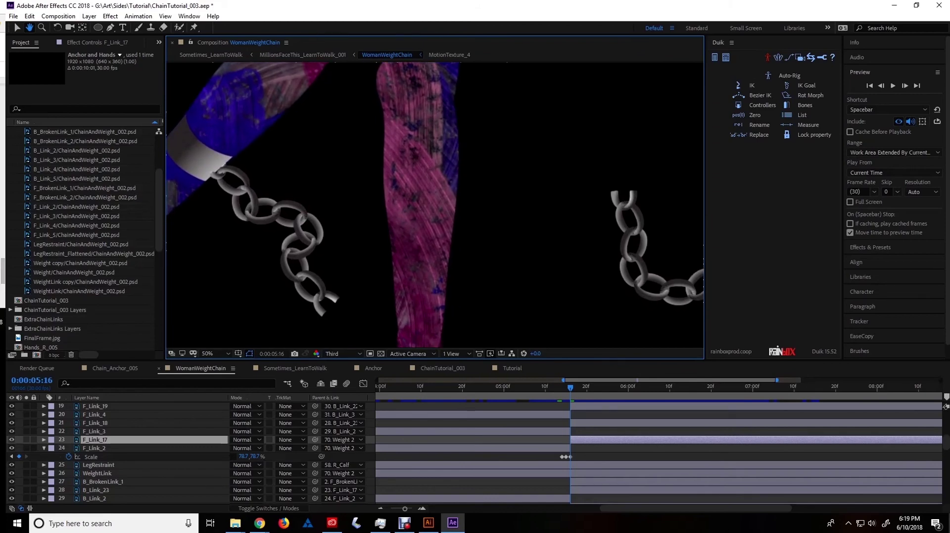
{"action": "left_click_drag", "start_coordinate": [336, 301], "coordinate": [234, 298]}
{"action": "key", "text": "v"}
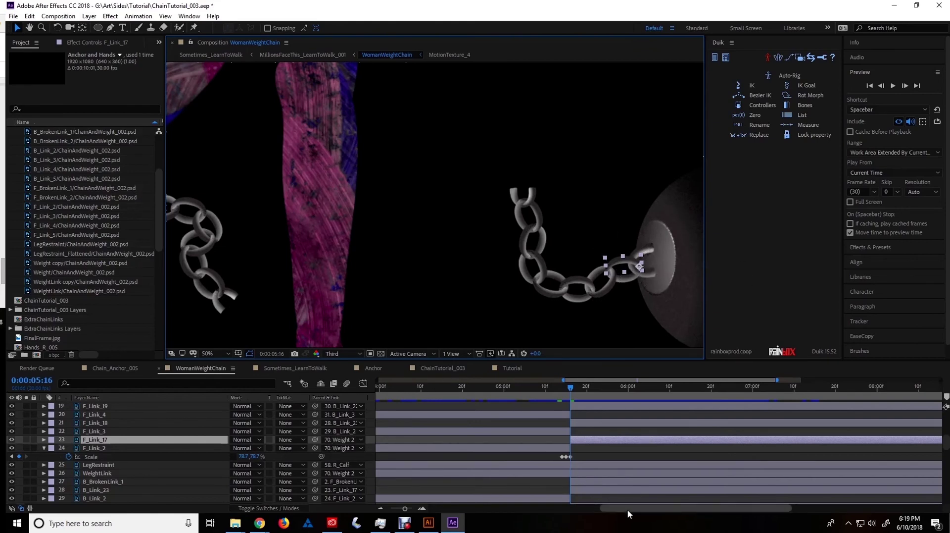
Inspect the ankle-side chain piece at the break frame, selecting F_Link_10 near the shackle
{"action": "left_click_drag", "start_coordinate": [630, 512], "coordinate": [612, 515]}
{"action": "scroll", "coordinate": [593, 470], "scroll_direction": "up", "scroll_amount": 5}
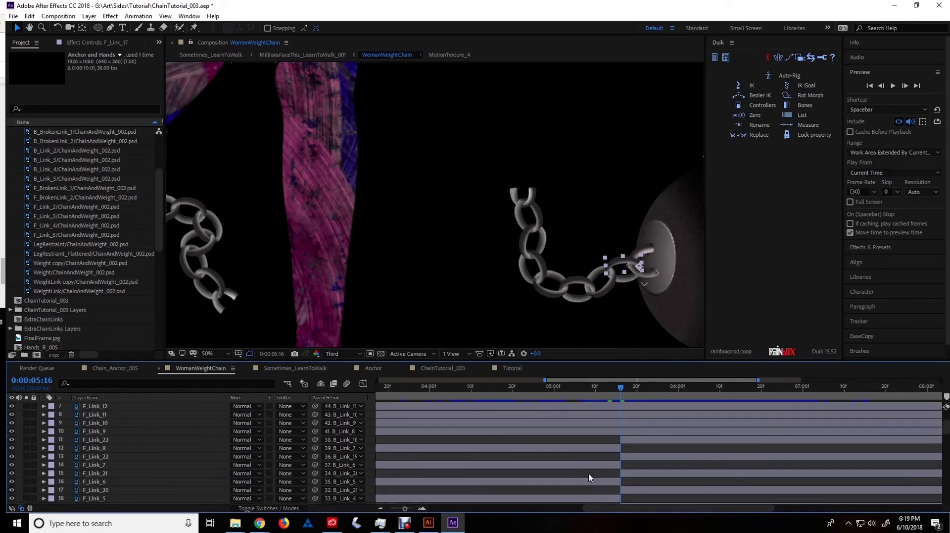
{"action": "left_click", "coordinate": [618, 448]}
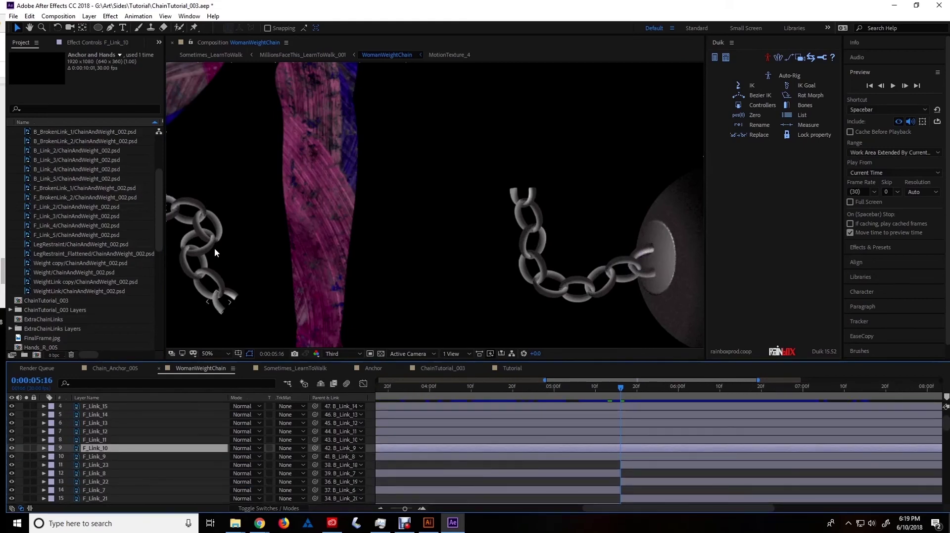
{"action": "key", "text": "space"}
{"action": "left_click_drag", "start_coordinate": [461, 301], "coordinate": [768, 277]}
{"action": "key", "text": "v"}
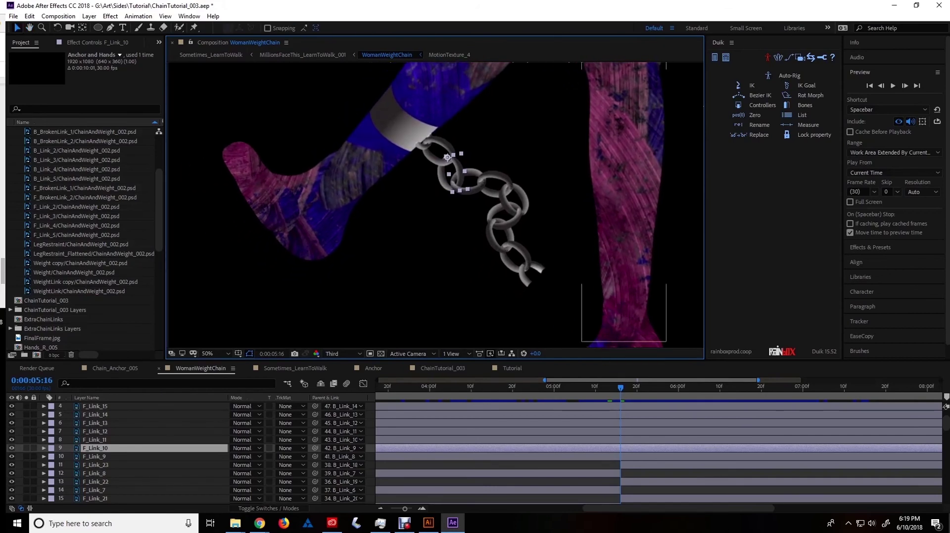
Scrub the frames around the break and select F_Link_9 at the shackle to check its motion path
{"action": "key", "text": "space"}
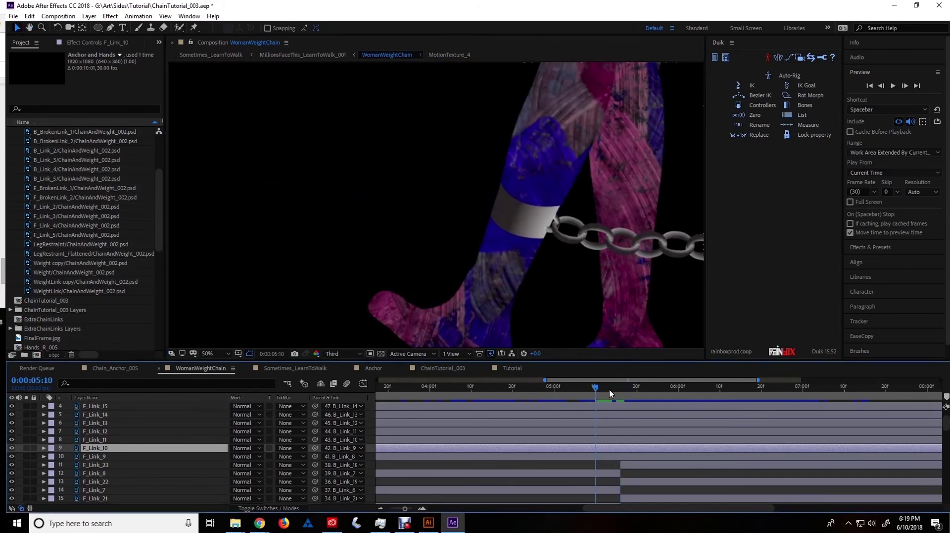
{"action": "left_click_drag", "start_coordinate": [689, 393], "coordinate": [658, 394]}
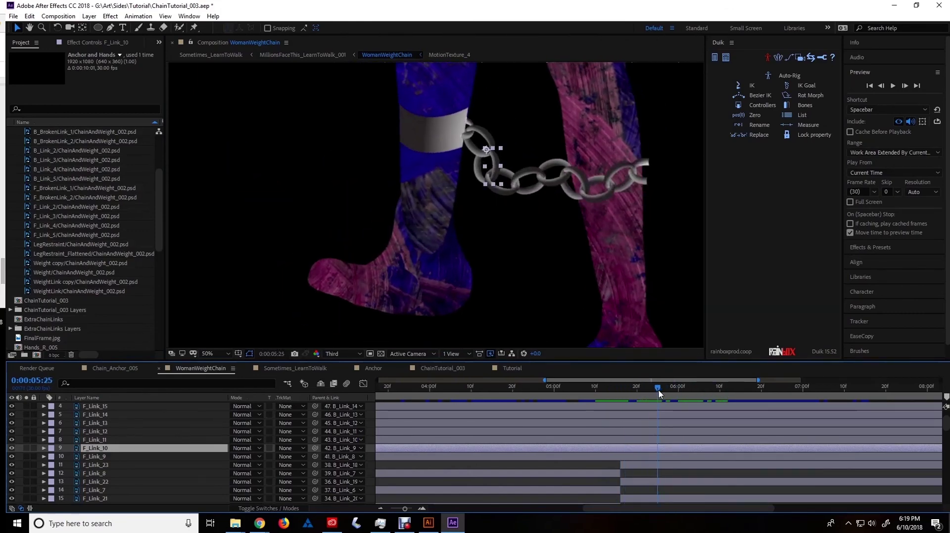
{"action": "left_click", "coordinate": [144, 456]}
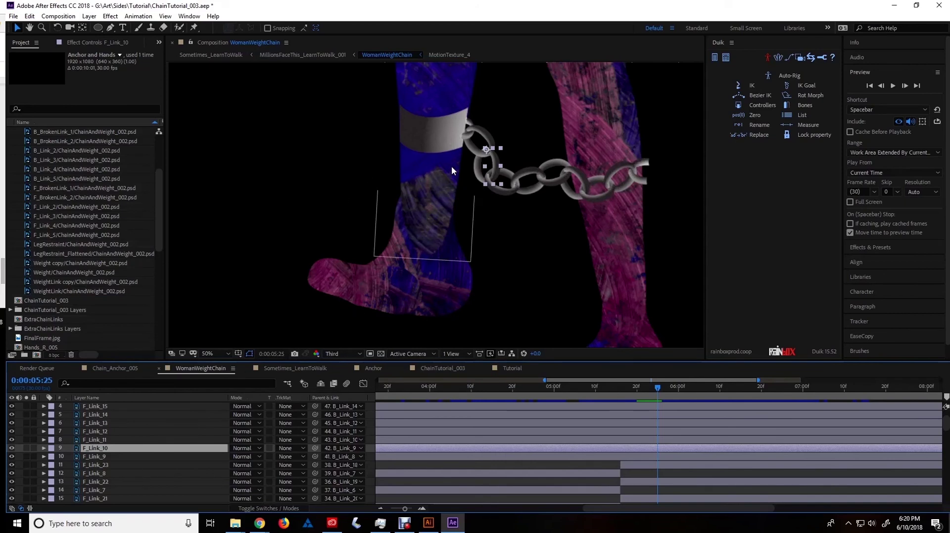
{"action": "left_click", "coordinate": [476, 130]}
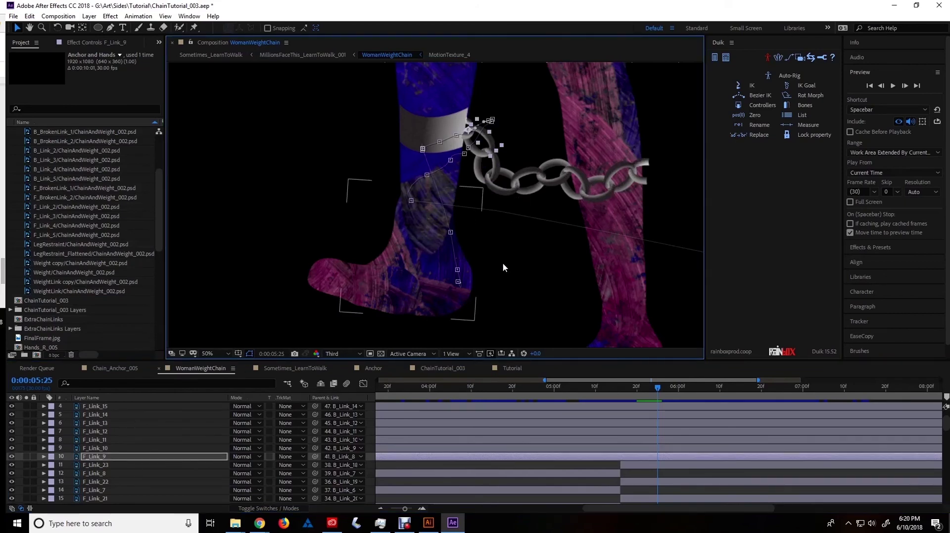
{"action": "left_click_drag", "start_coordinate": [601, 198], "coordinate": [466, 186]}
{"action": "key", "text": "v"}
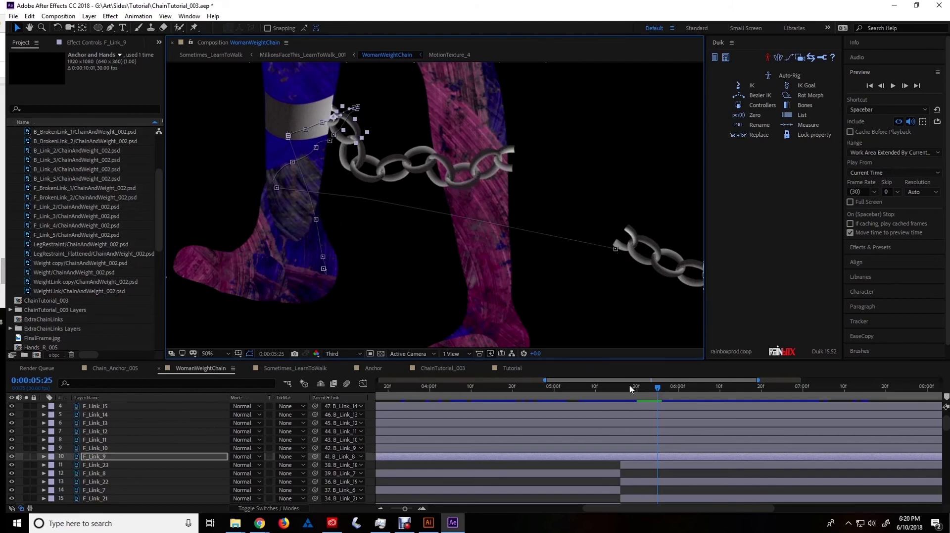
{"action": "left_click_drag", "start_coordinate": [631, 388], "coordinate": [618, 429]}
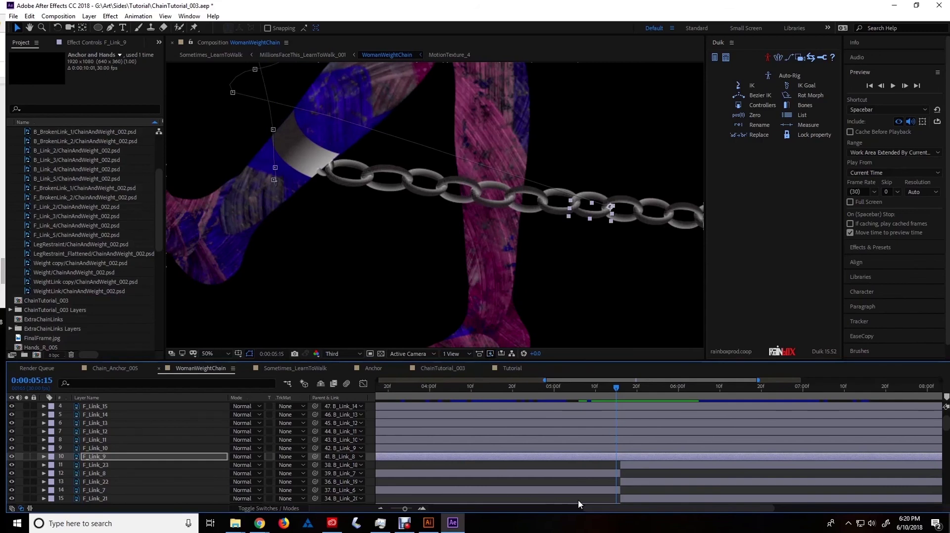
Compare the whole chain at 0:00:05:15 and 0:00:05:16 to examine the switch from intact to broken links
{"action": "left_click_drag", "start_coordinate": [601, 506], "coordinate": [606, 506]}
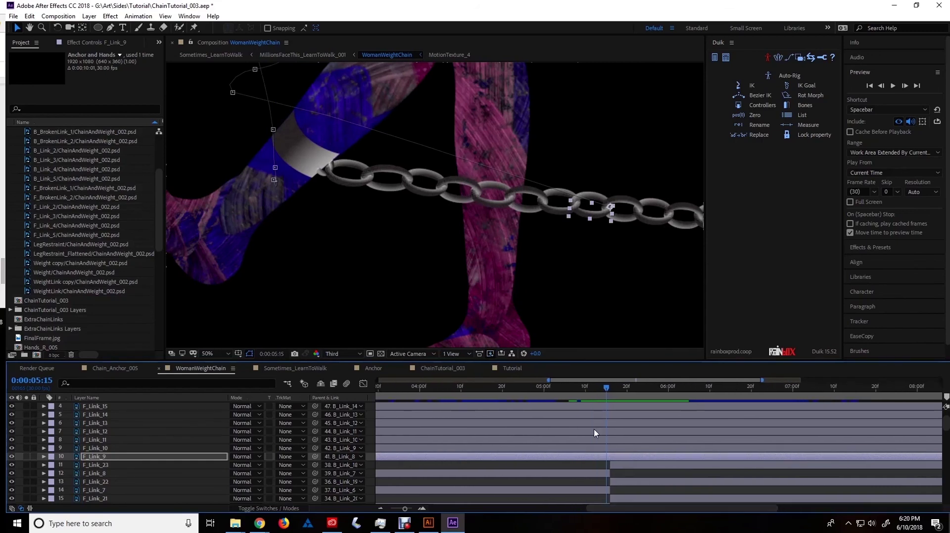
{"action": "left_click_drag", "start_coordinate": [593, 228], "coordinate": [470, 252]}
{"action": "scroll", "coordinate": [468, 235], "scroll_direction": "down", "scroll_amount": 2}
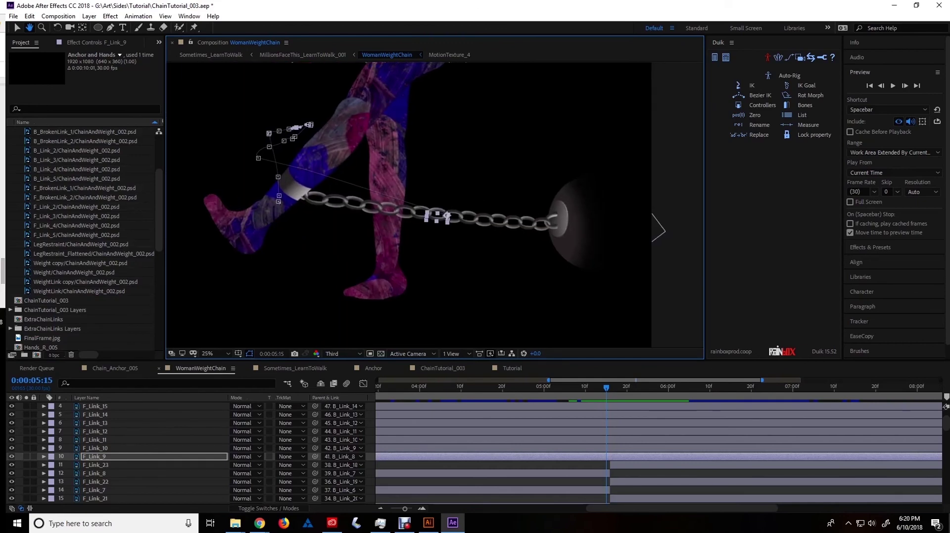
{"action": "key", "text": "v"}
{"action": "left_click_drag", "start_coordinate": [606, 389], "coordinate": [610, 390]}
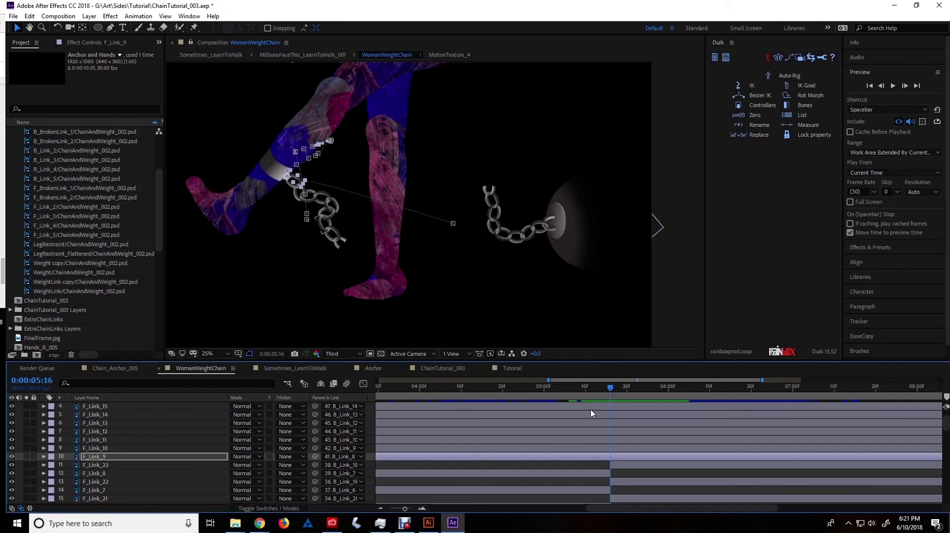
{"action": "left_click_drag", "start_coordinate": [608, 391], "coordinate": [605, 392]}
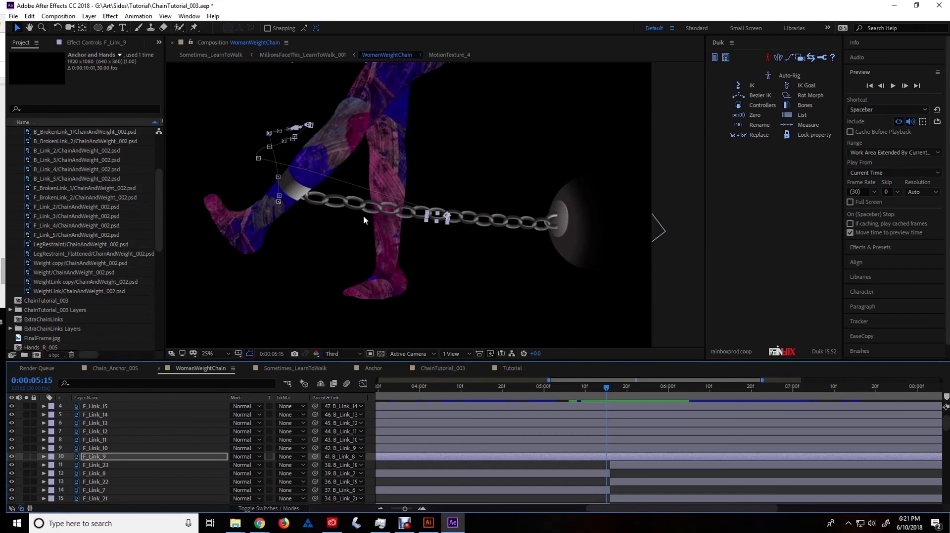
Select B_Link_15 near the shackle and scrub the walk to see how the intact chain follows the leg
{"action": "left_click", "coordinate": [330, 204]}
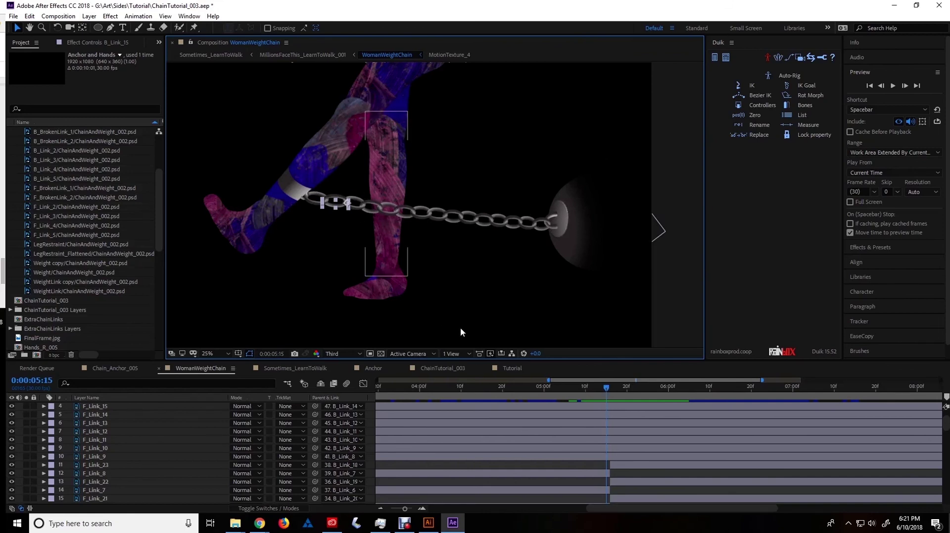
{"action": "left_click_drag", "start_coordinate": [609, 388], "coordinate": [581, 420]}
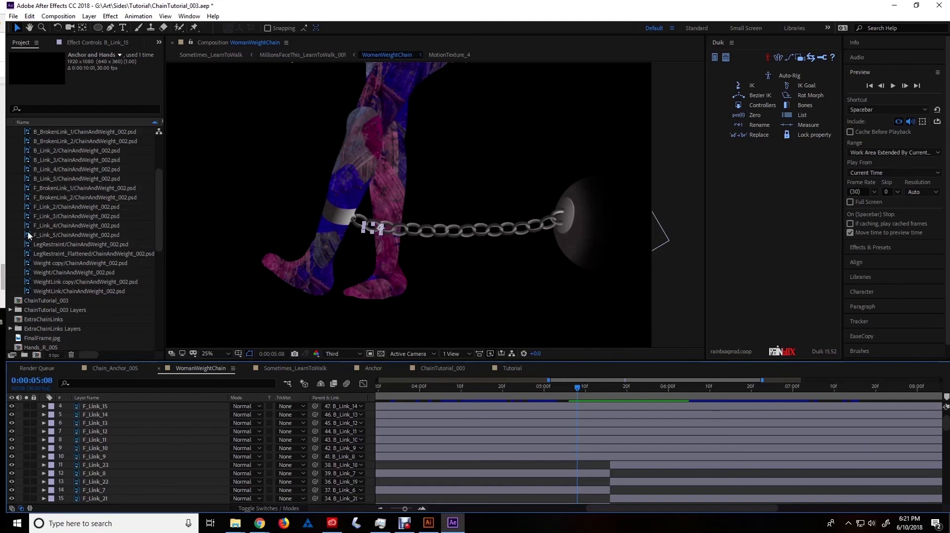
{"action": "left_click_drag", "start_coordinate": [580, 390], "coordinate": [625, 381]}
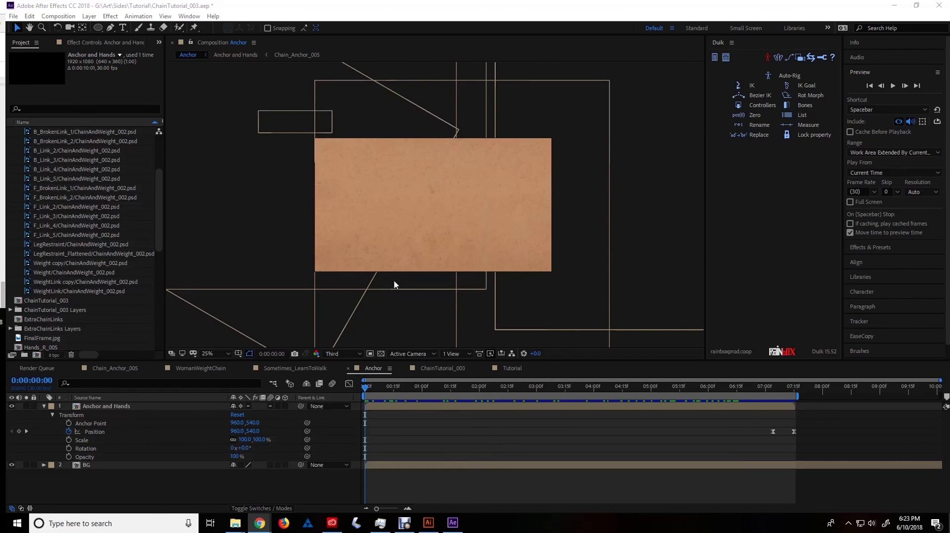
Scrub through the Anchor composition to review the anchor chain animation, return to 0:00:00:00, and clear the layer selection
{"action": "left_click", "coordinate": [285, 322]}
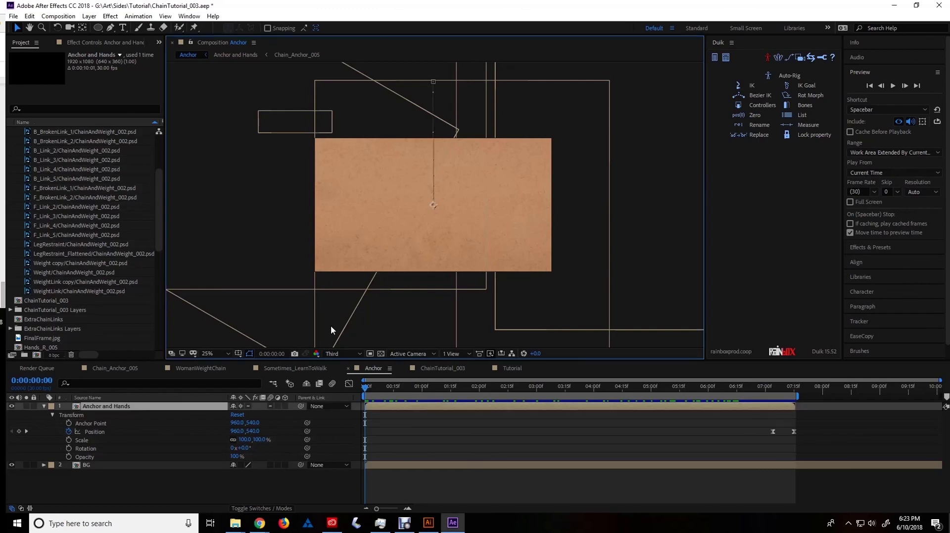
{"action": "left_click_drag", "start_coordinate": [395, 387], "coordinate": [372, 395]}
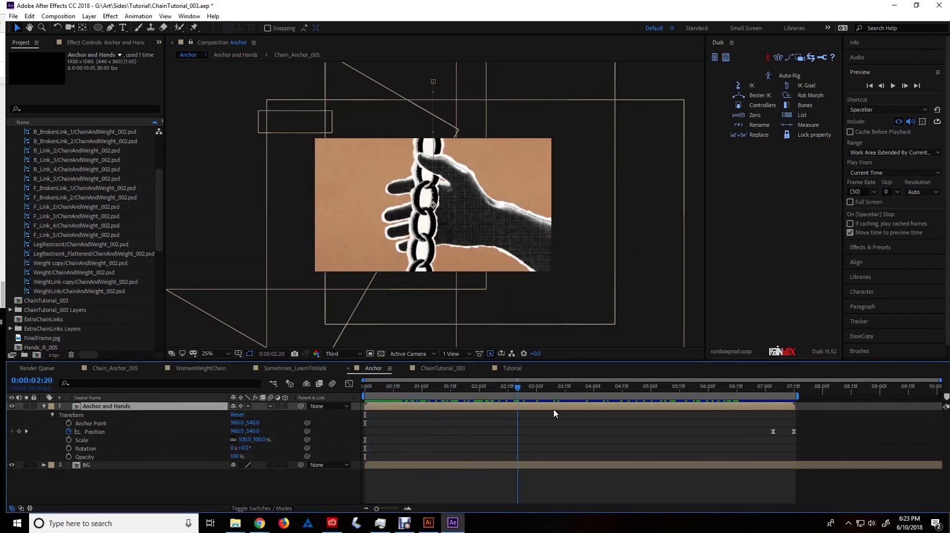
{"action": "left_click_drag", "start_coordinate": [633, 407], "coordinate": [382, 413]}
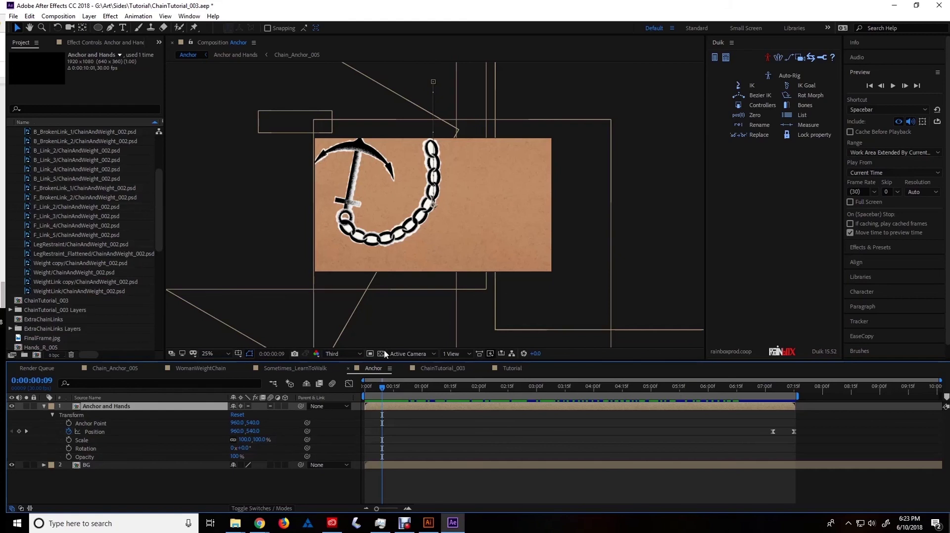
{"action": "left_click_drag", "start_coordinate": [376, 393], "coordinate": [61, 470]}
{"action": "left_click_drag", "start_coordinate": [381, 416], "coordinate": [351, 407]}
{"action": "left_click", "coordinate": [398, 427]}
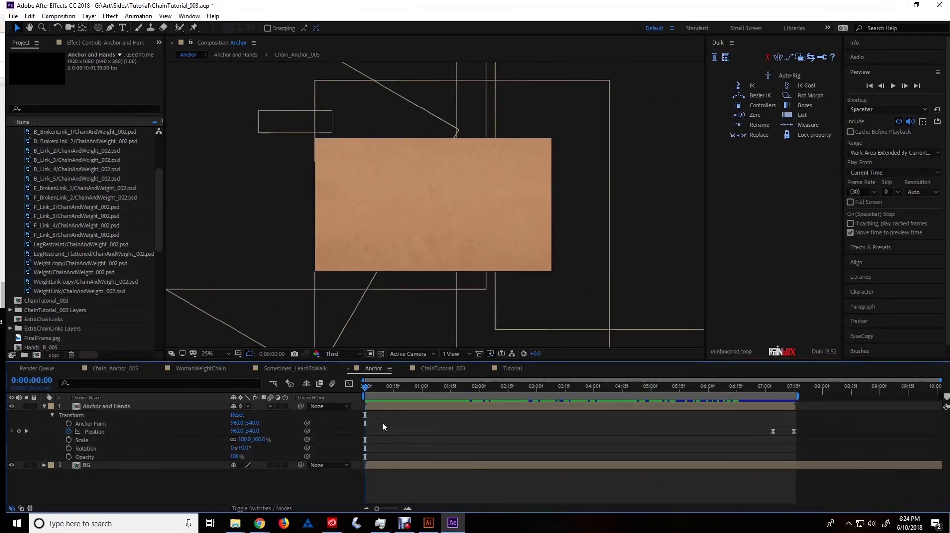